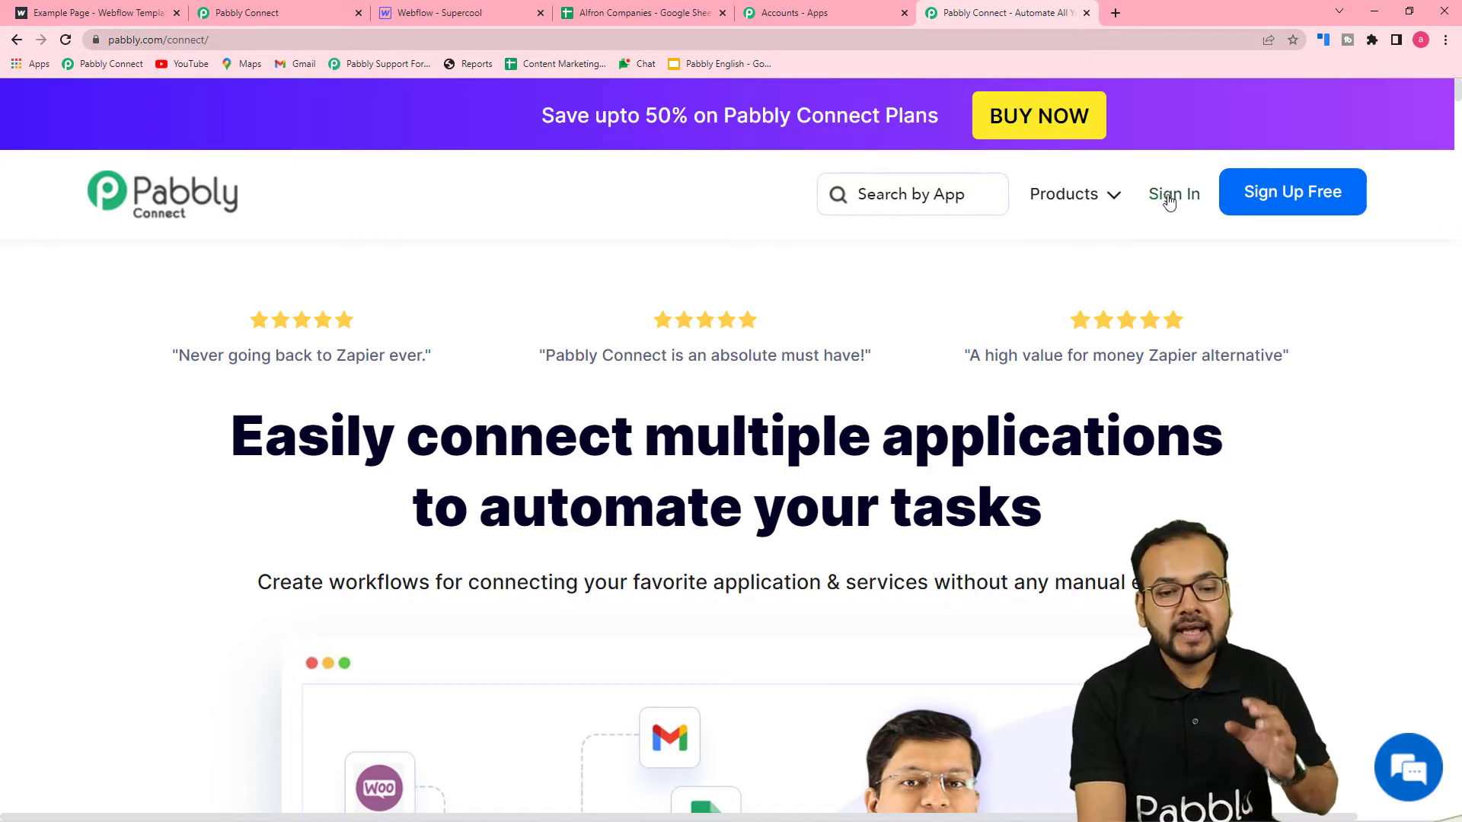
# Create a new workflow named "Update Website Daily Automation" from the Pabbly Connect dashboard and collapse its trigger section
pyautogui.click(789, 15)
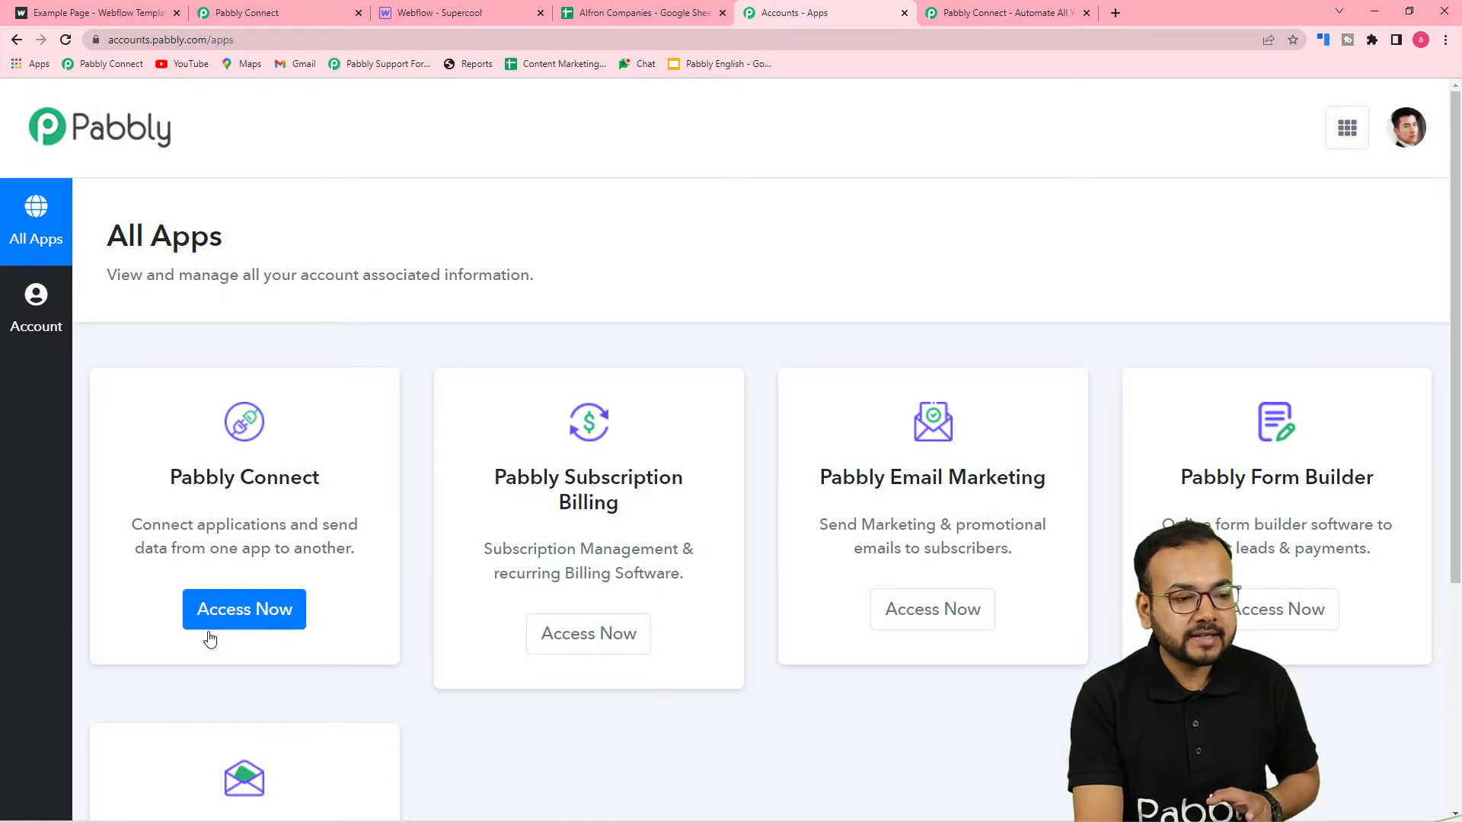
pyautogui.click(309, 9)
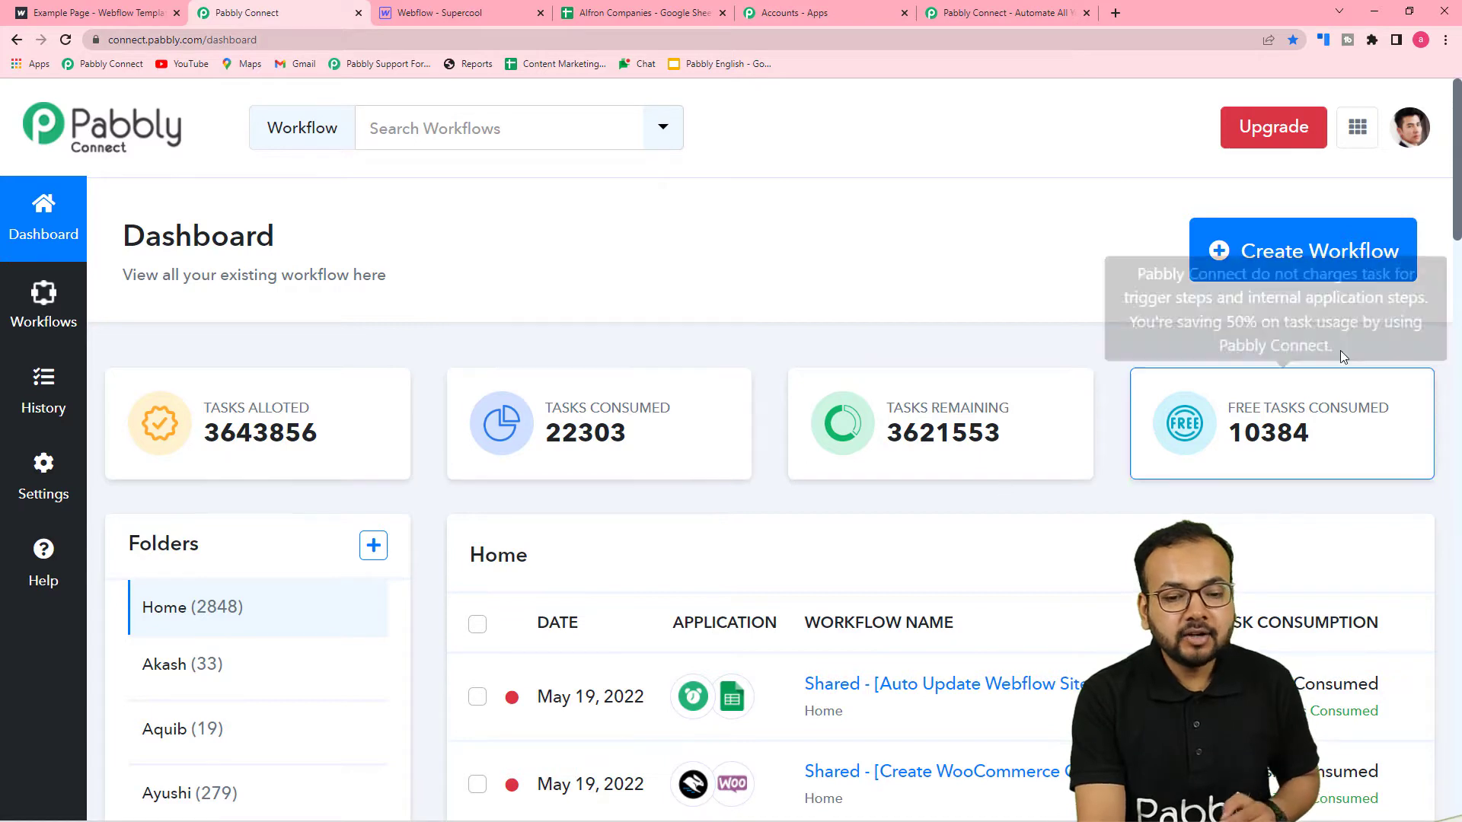
pyautogui.click(1273, 257)
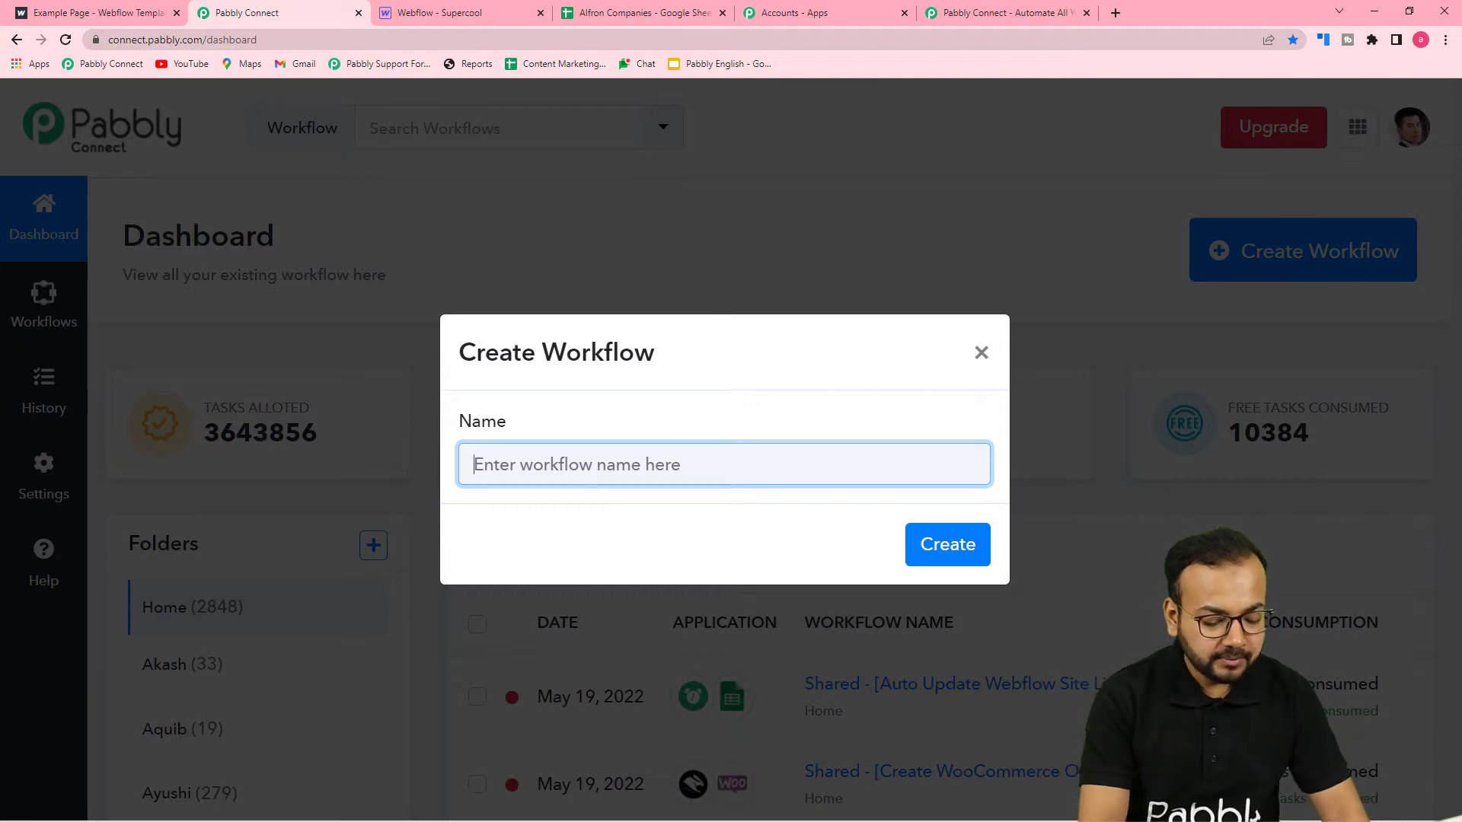
pyautogui.write('Up')
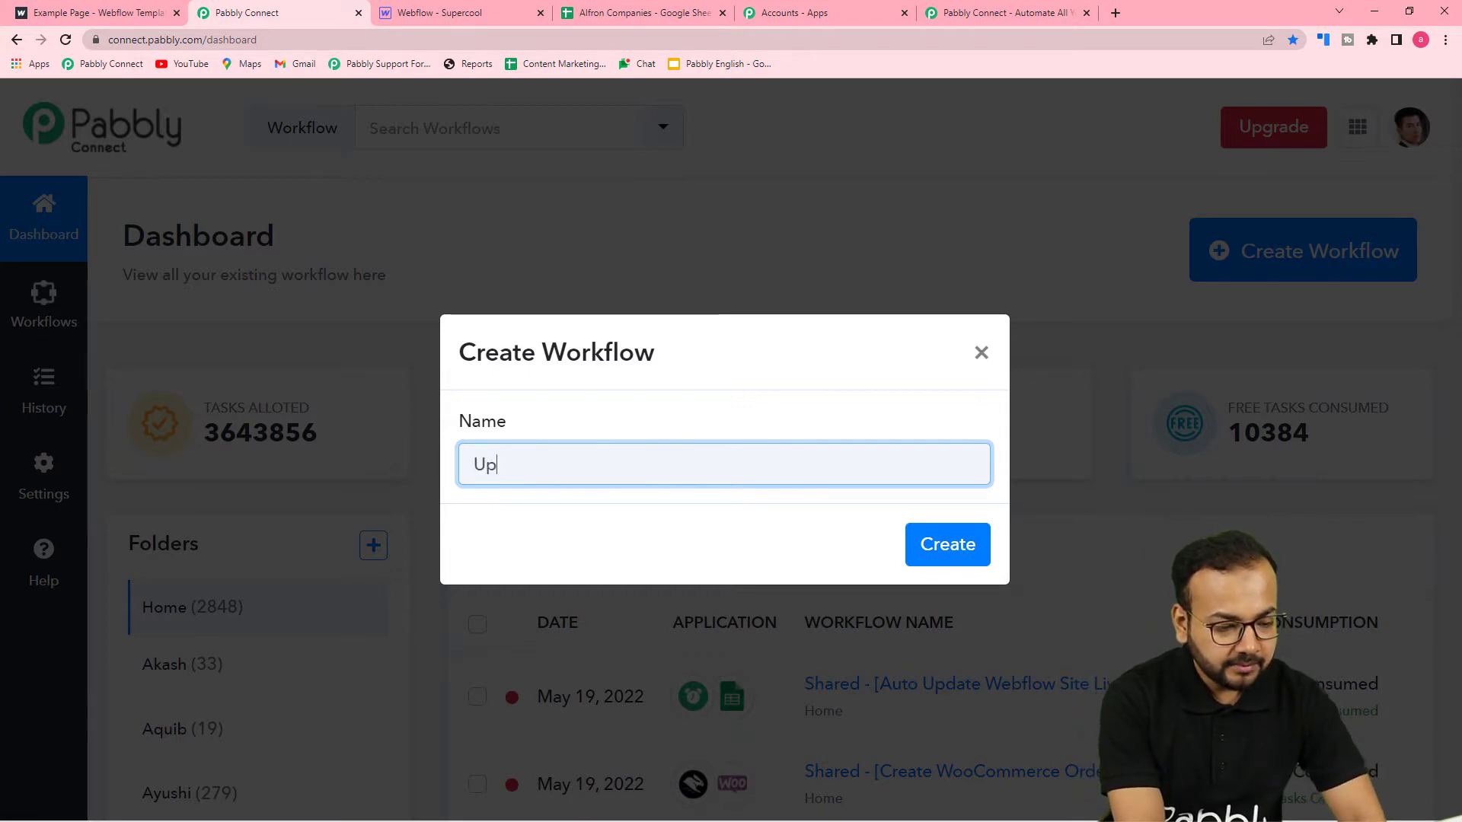
pyautogui.write('da')
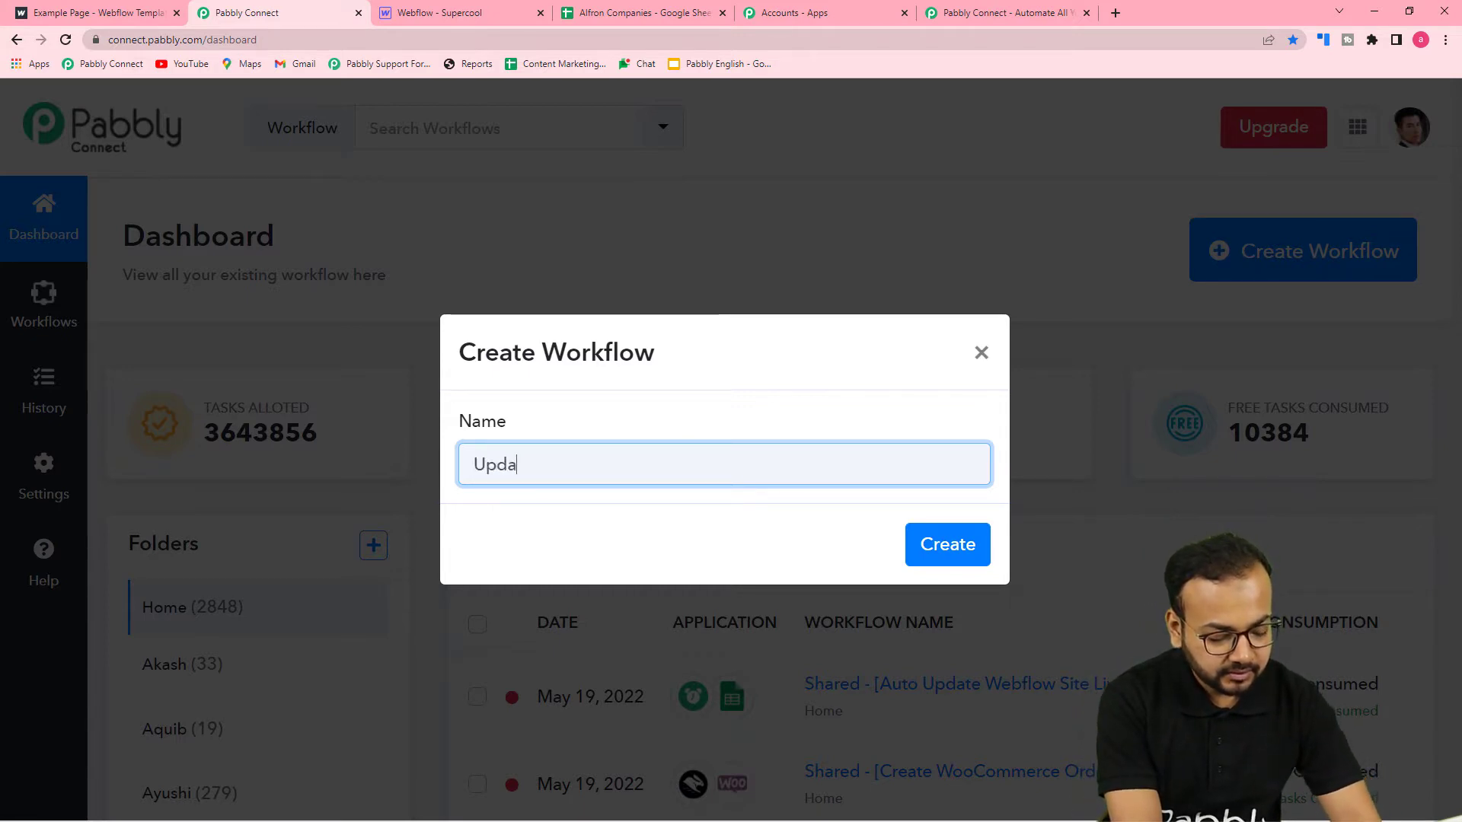
pyautogui.write('te Website Daily Automation')
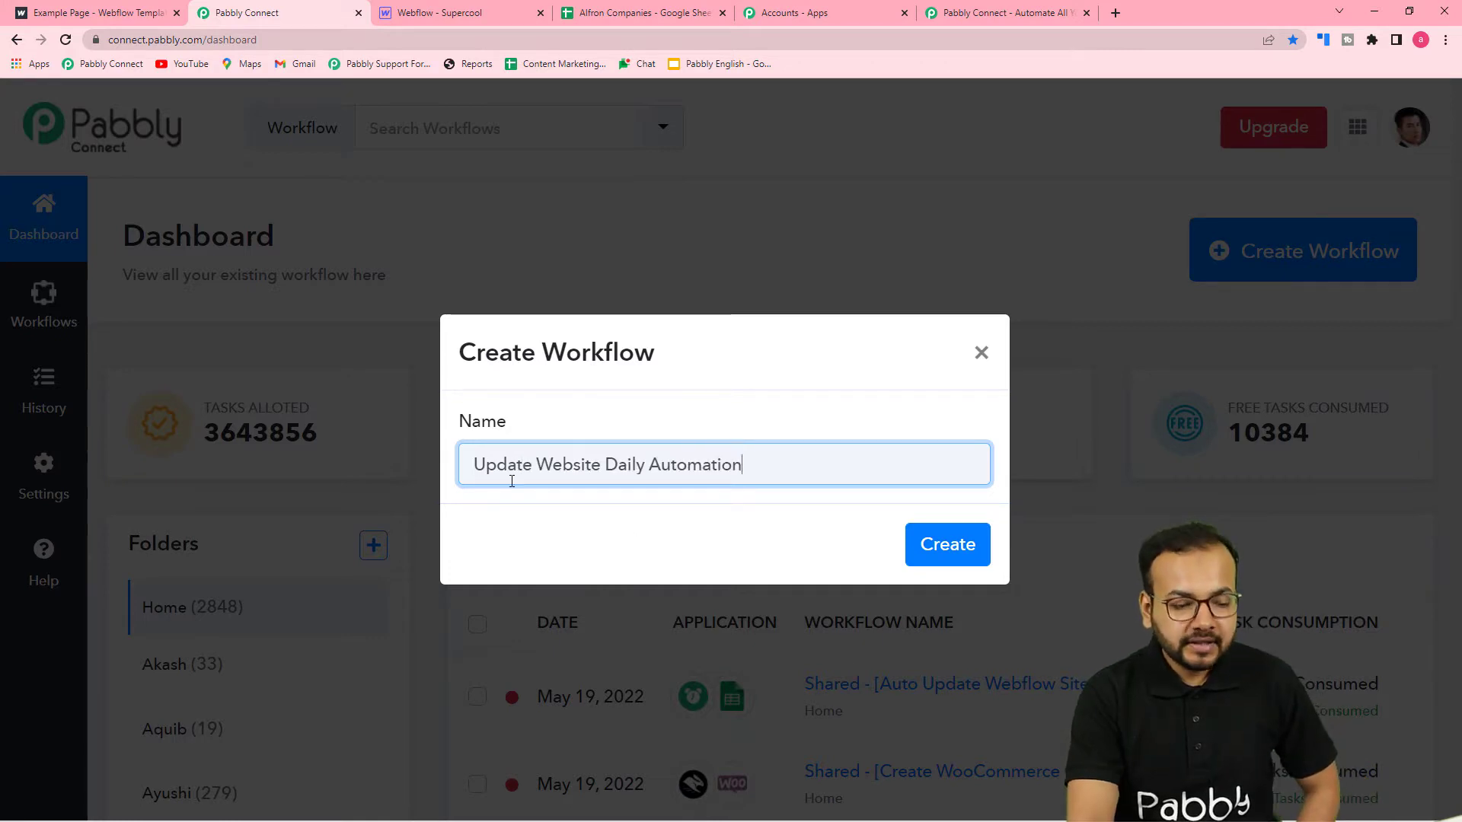
pyautogui.click(938, 559)
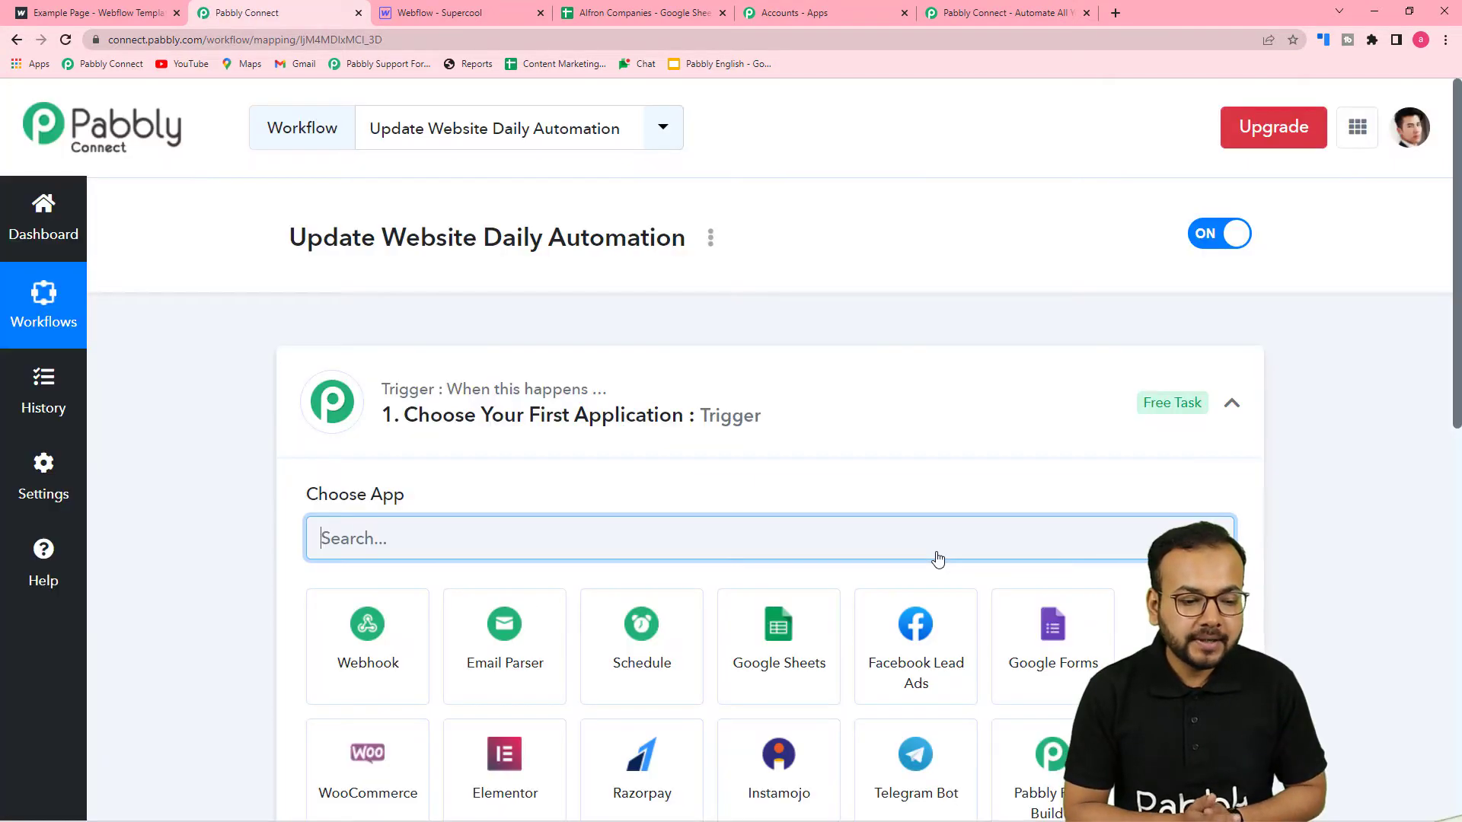
pyautogui.click(1232, 403)
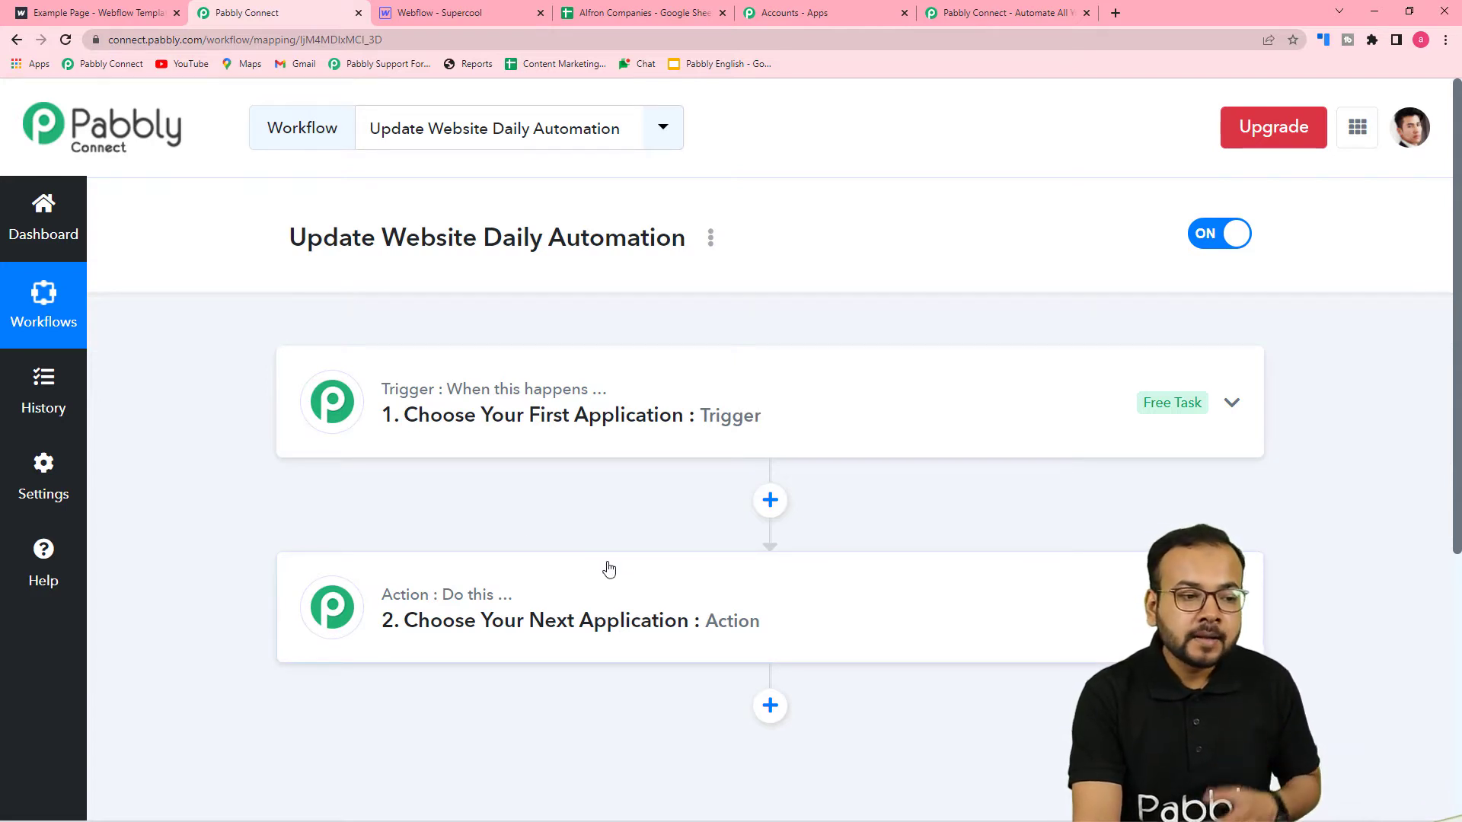
# Review the coffee price table on the live Webflow page and the matching rows in the Alfron Companies spreadsheet
pyautogui.click(104, 17)
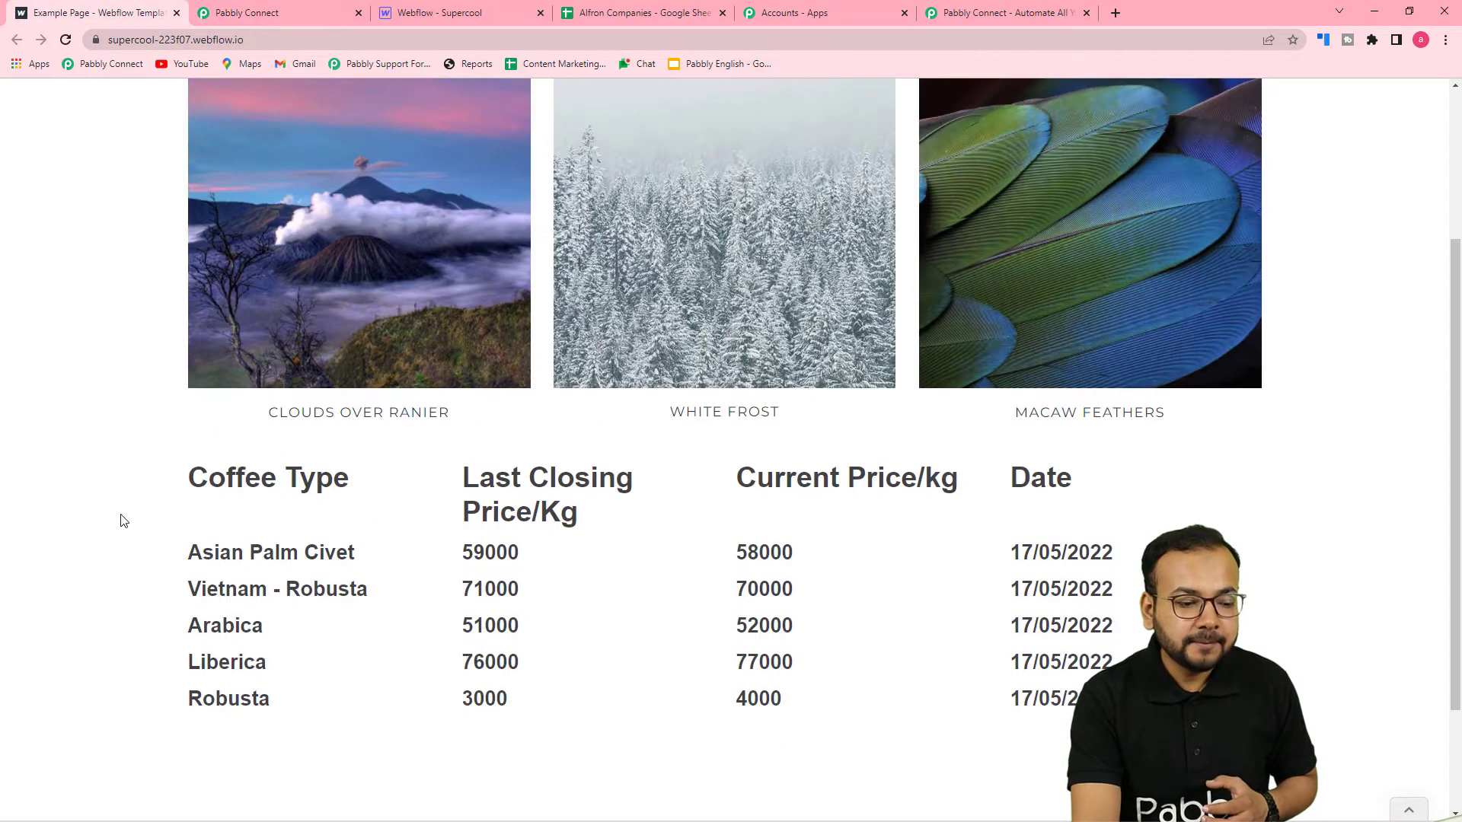
pyautogui.scroll(2, 122, 521)
pyautogui.scroll(-4, 122, 521)
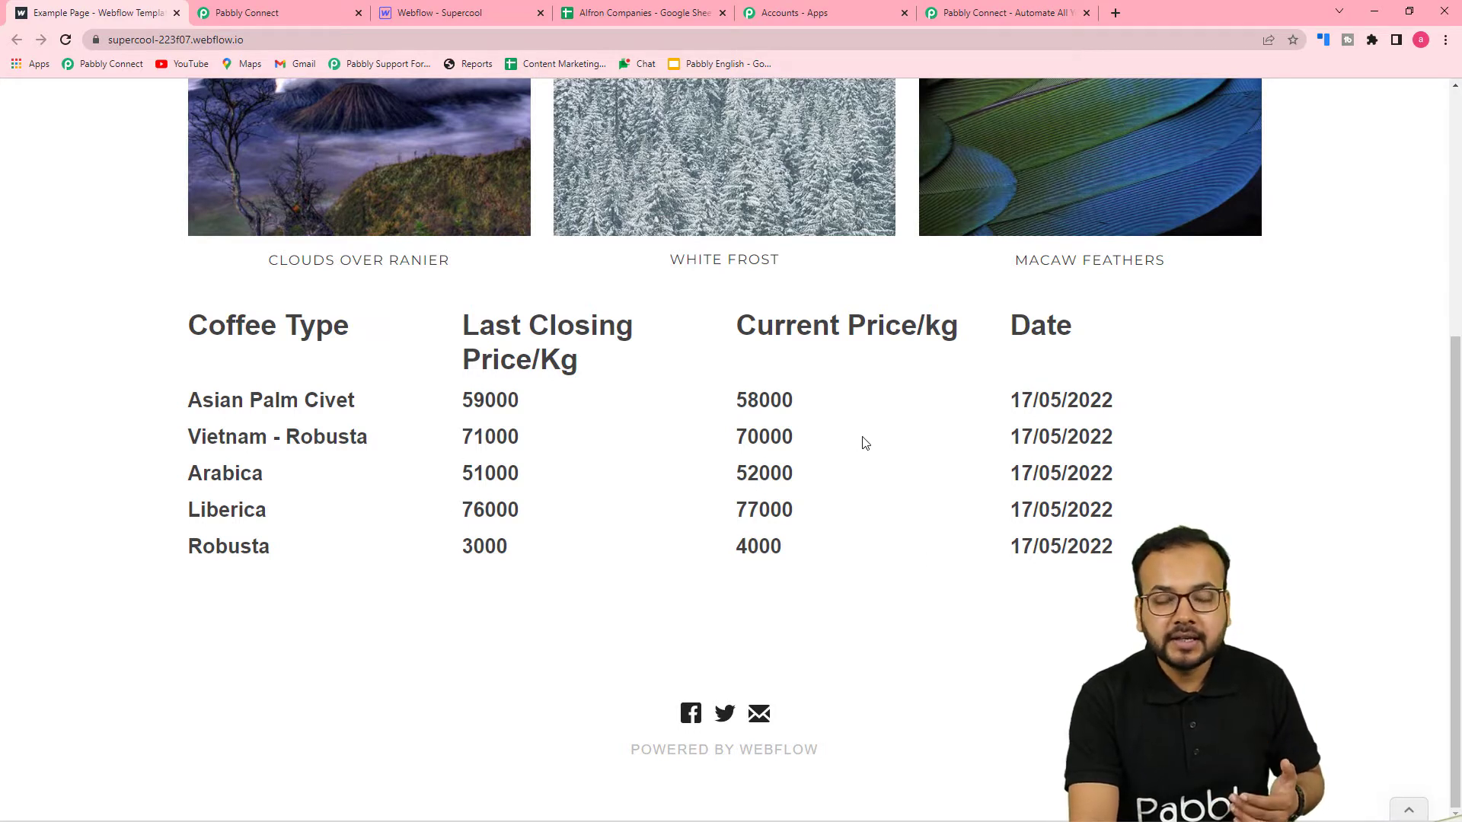
pyautogui.click(636, 17)
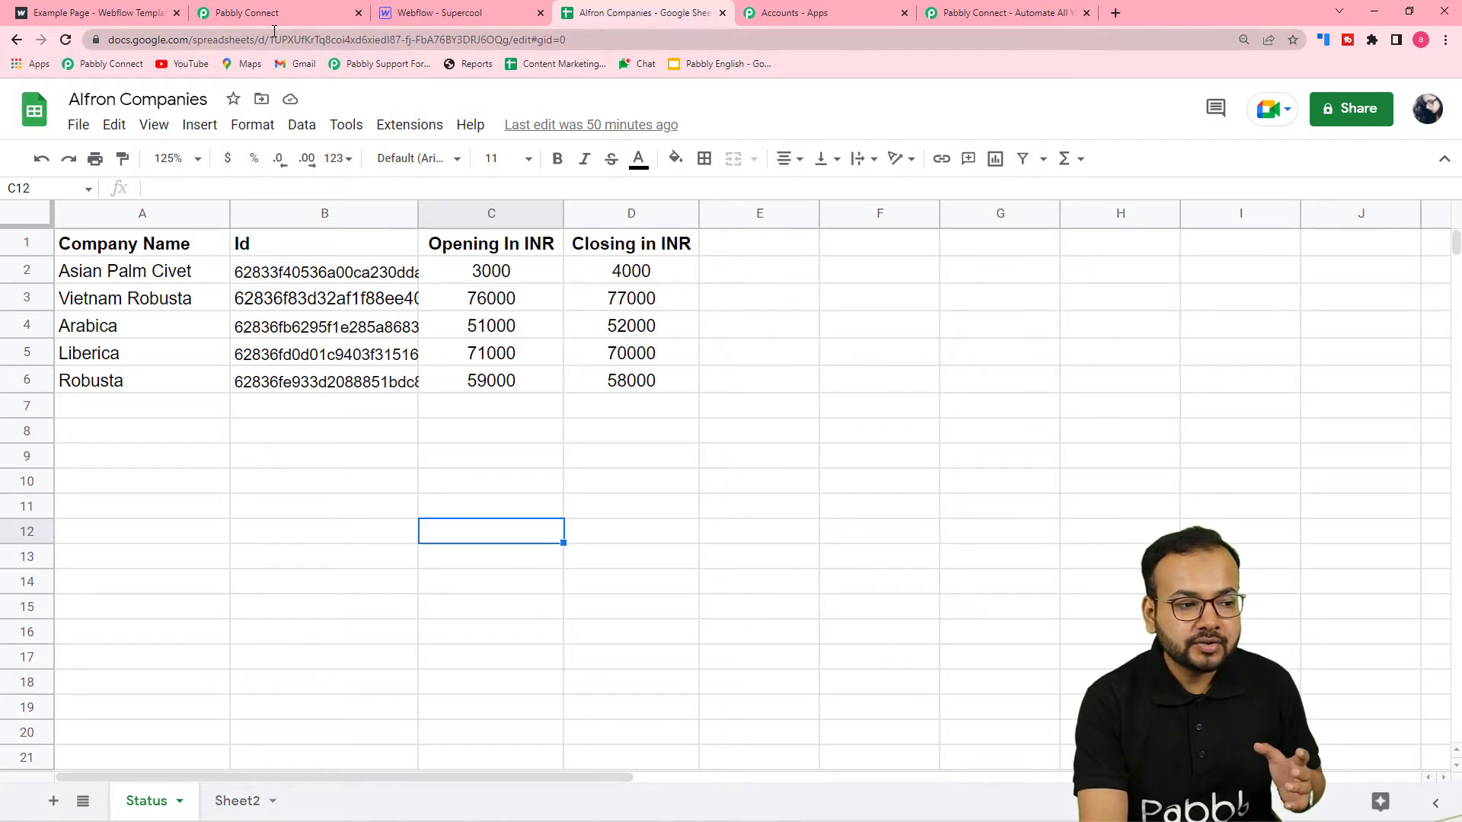
pyautogui.click(278, 13)
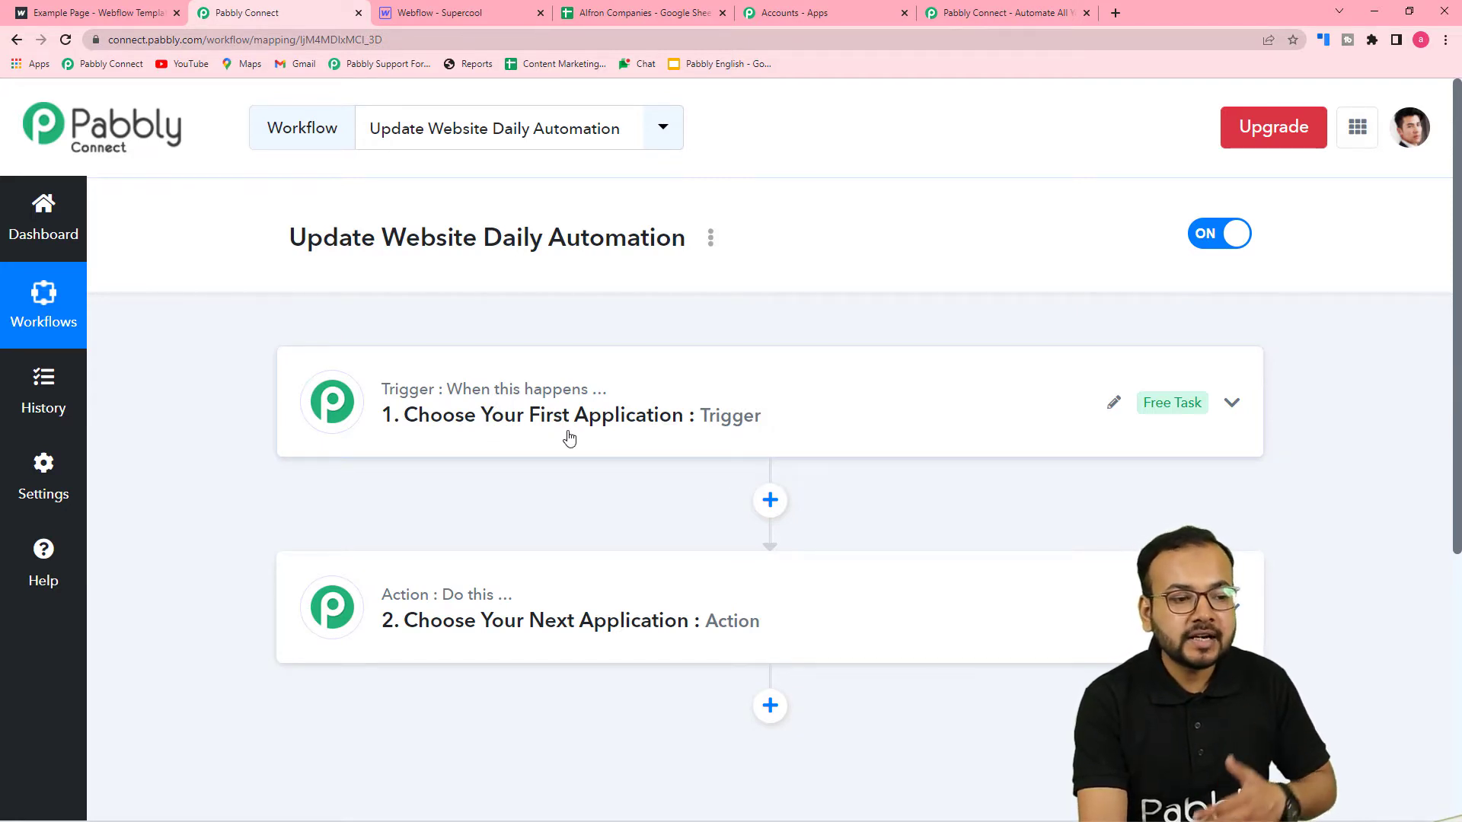
pyautogui.click(661, 13)
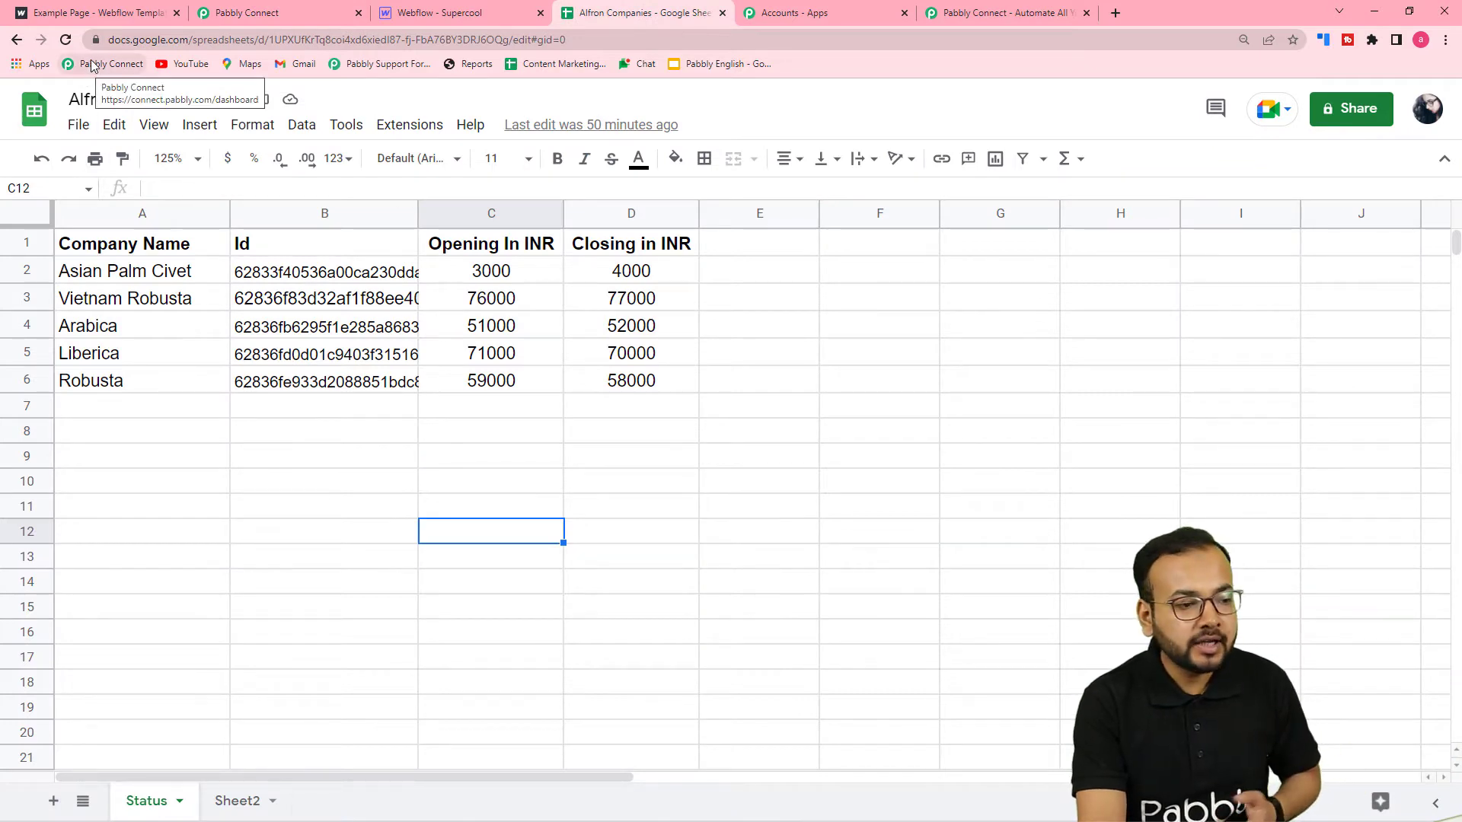
pyautogui.click(270, 11)
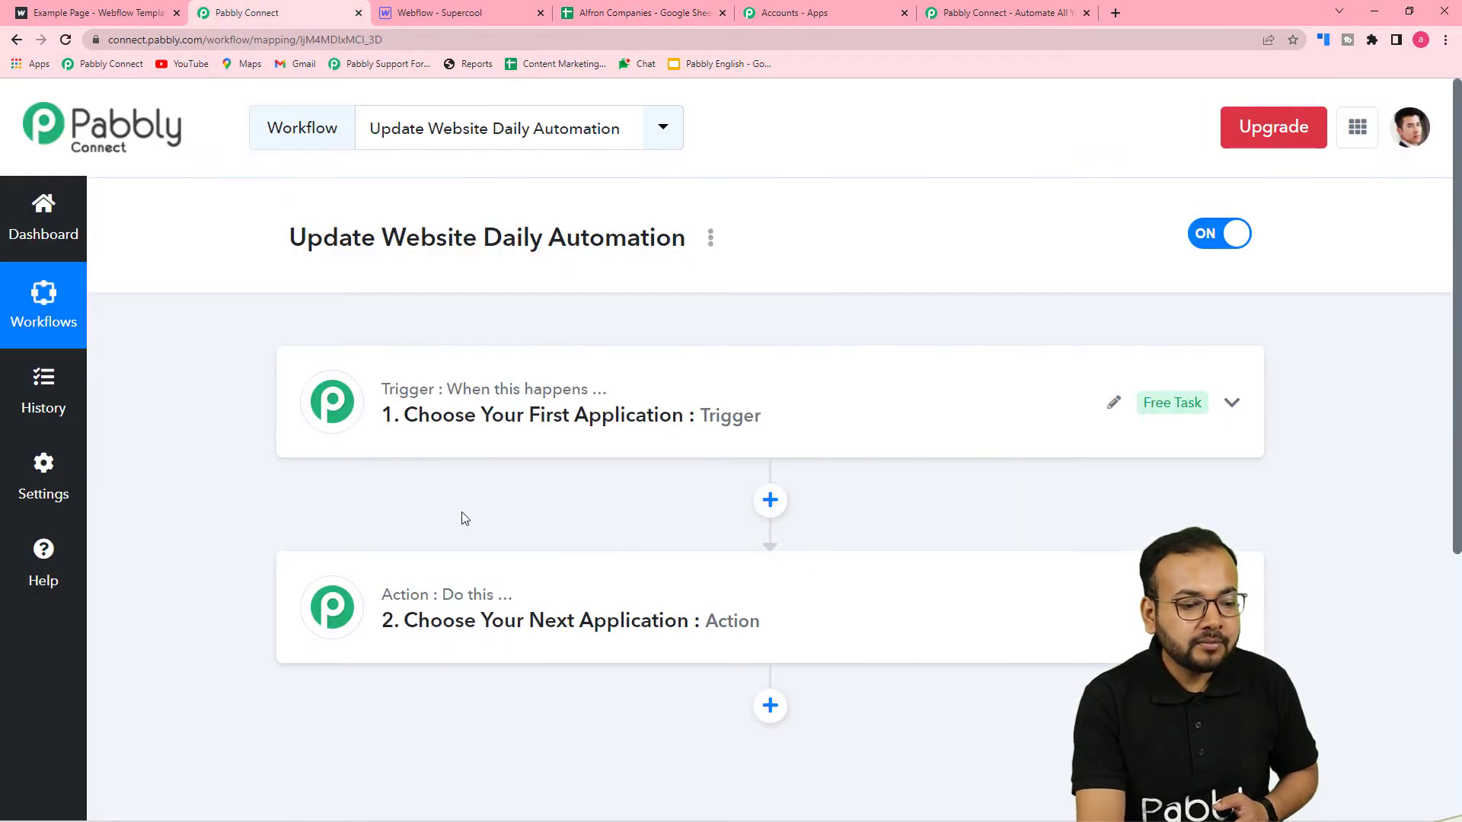
# Choose Schedule by Pabbly as the workflow's trigger app and have it run every day
pyautogui.click(516, 417)
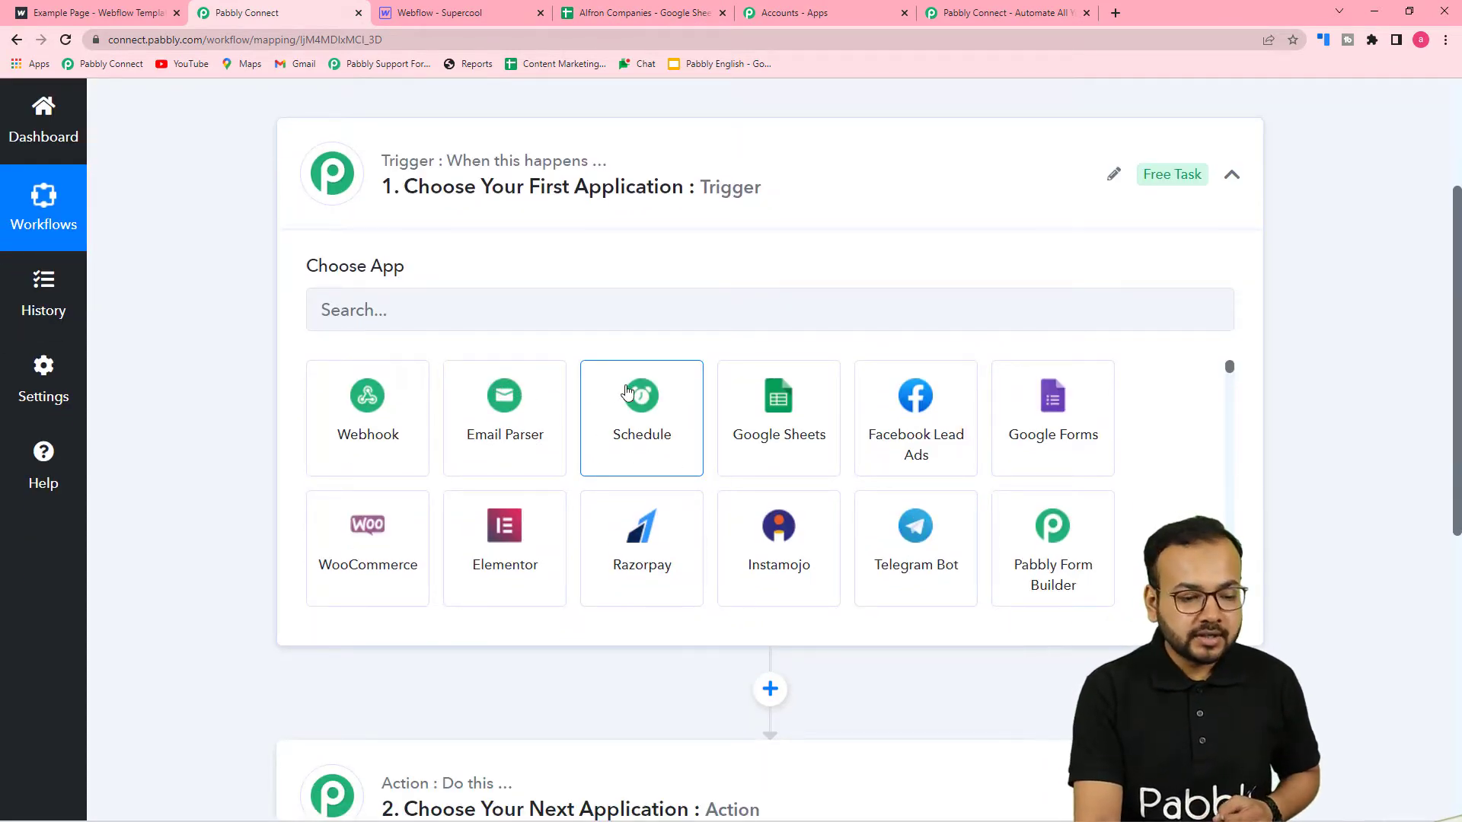
pyautogui.click(638, 447)
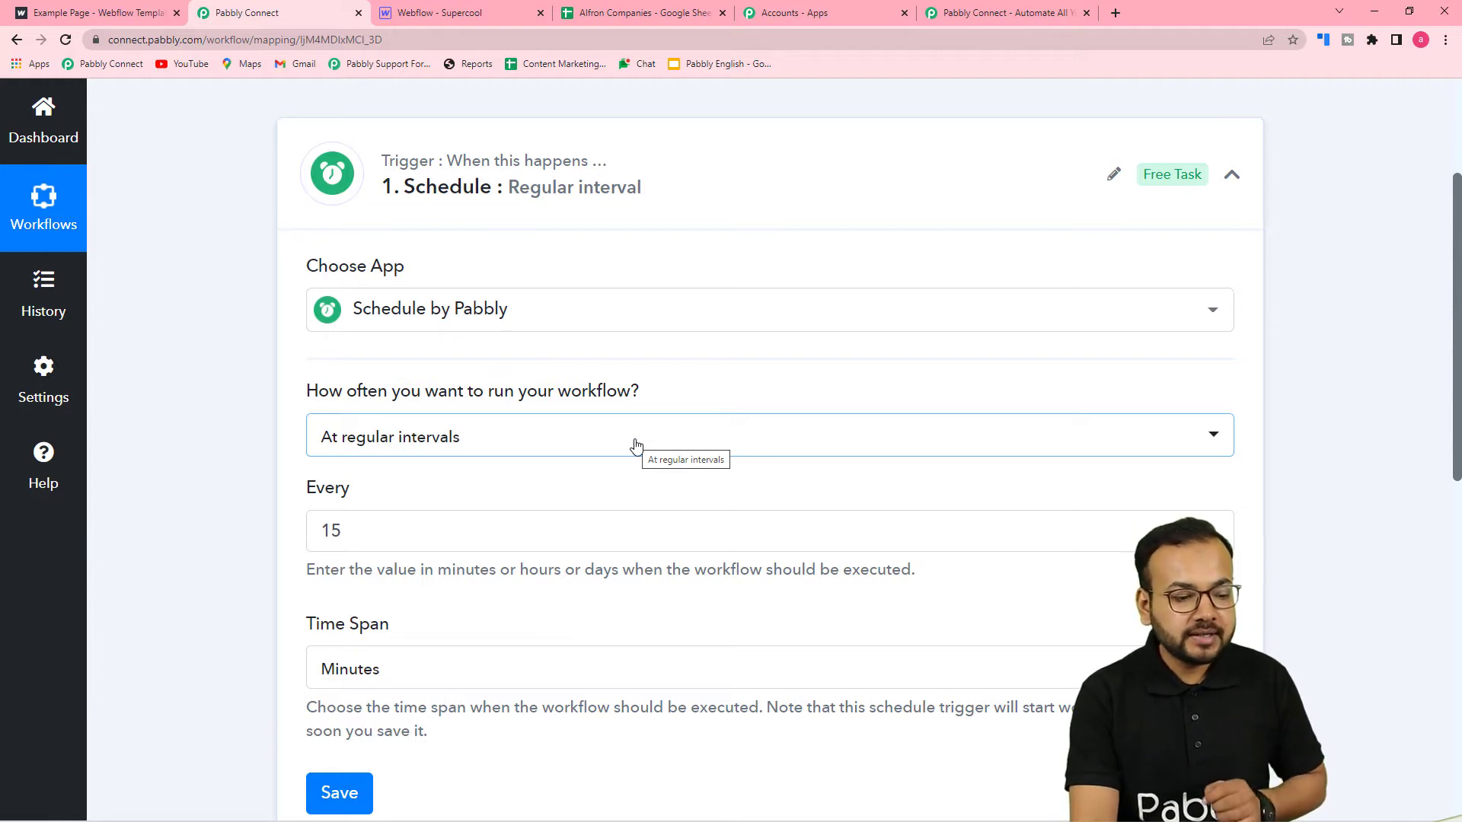
pyautogui.scroll(-1, 635, 446)
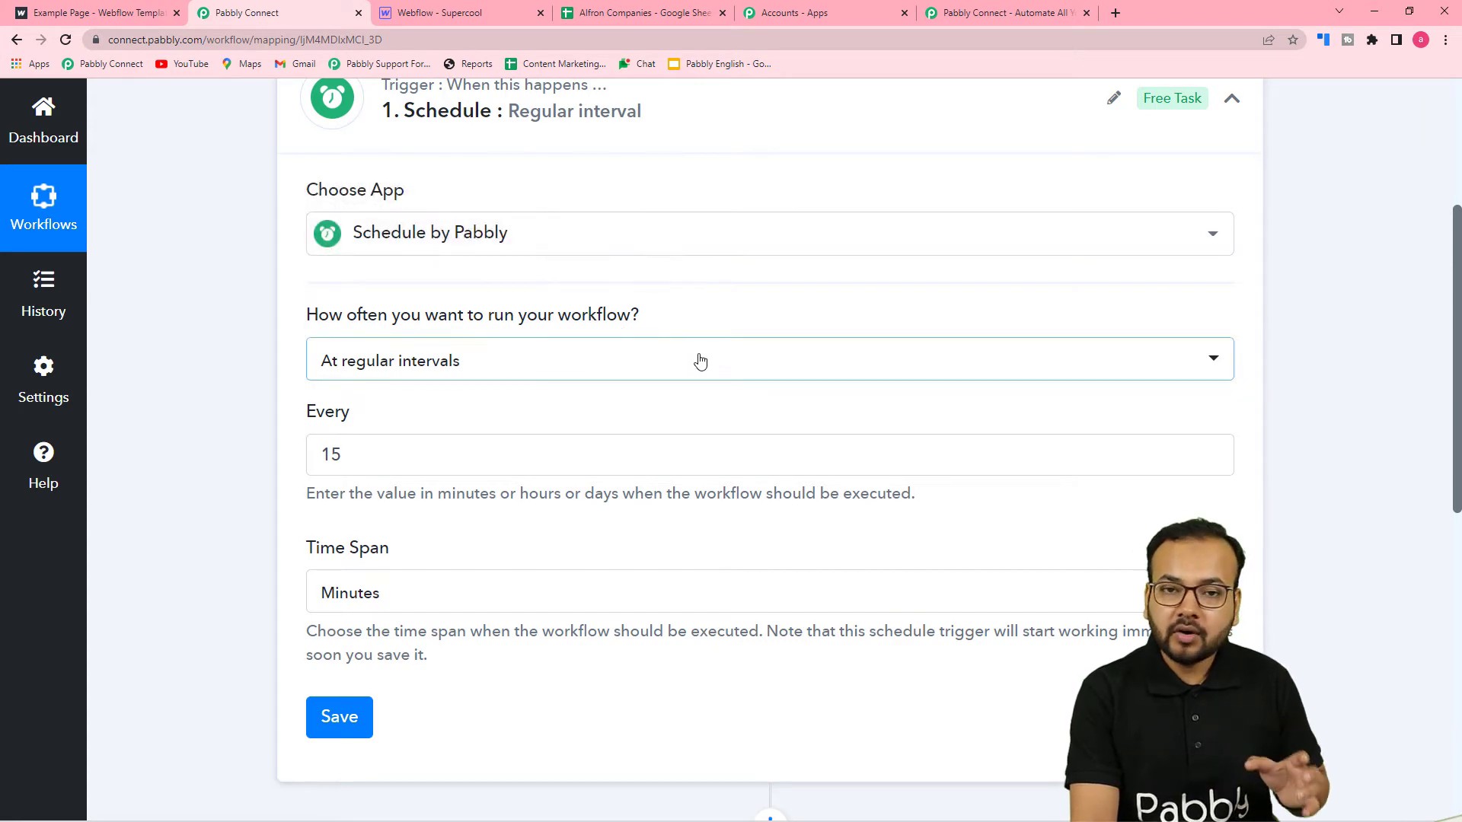
pyautogui.click(569, 364)
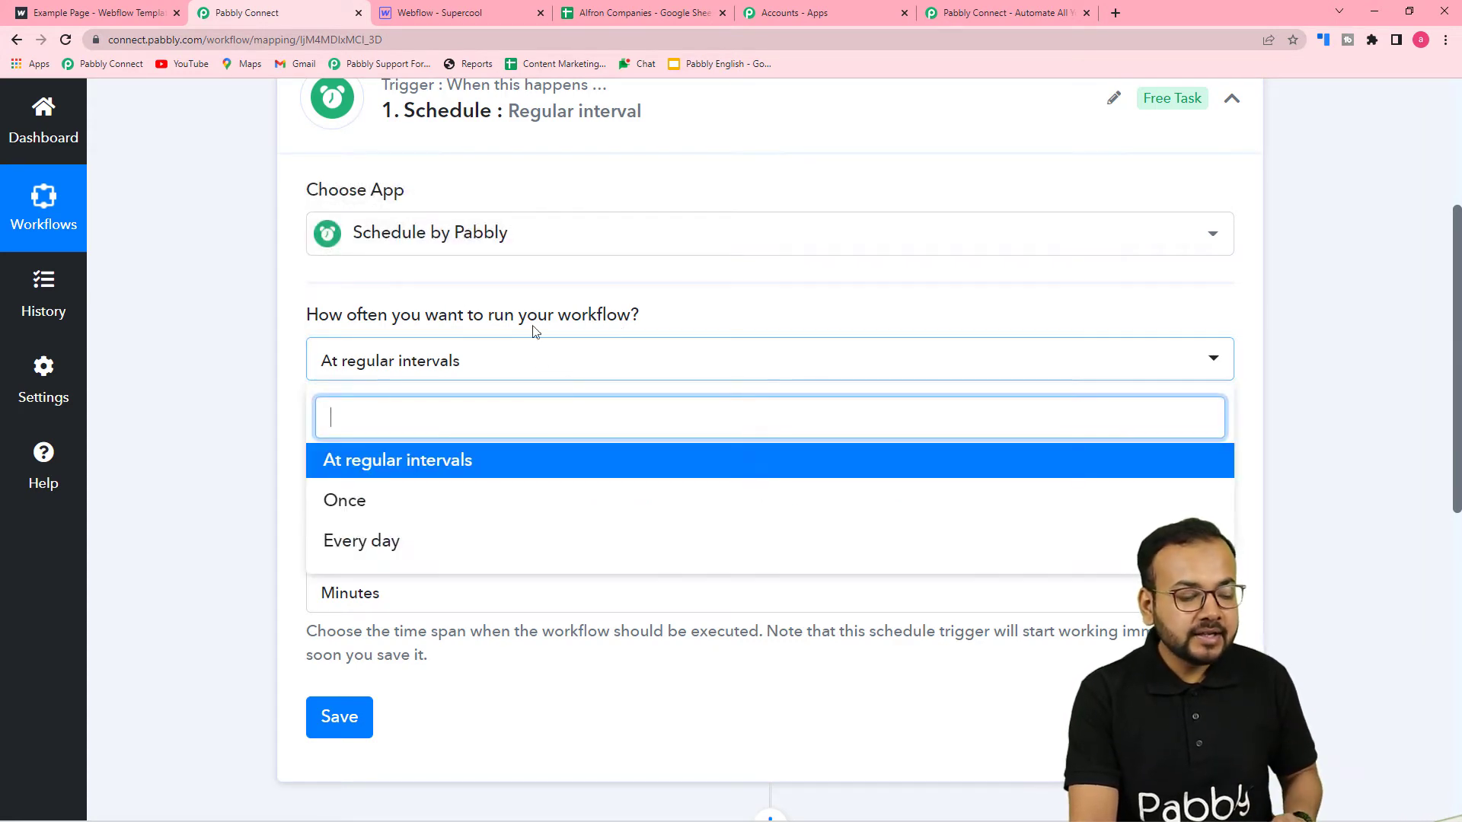
pyautogui.click(365, 542)
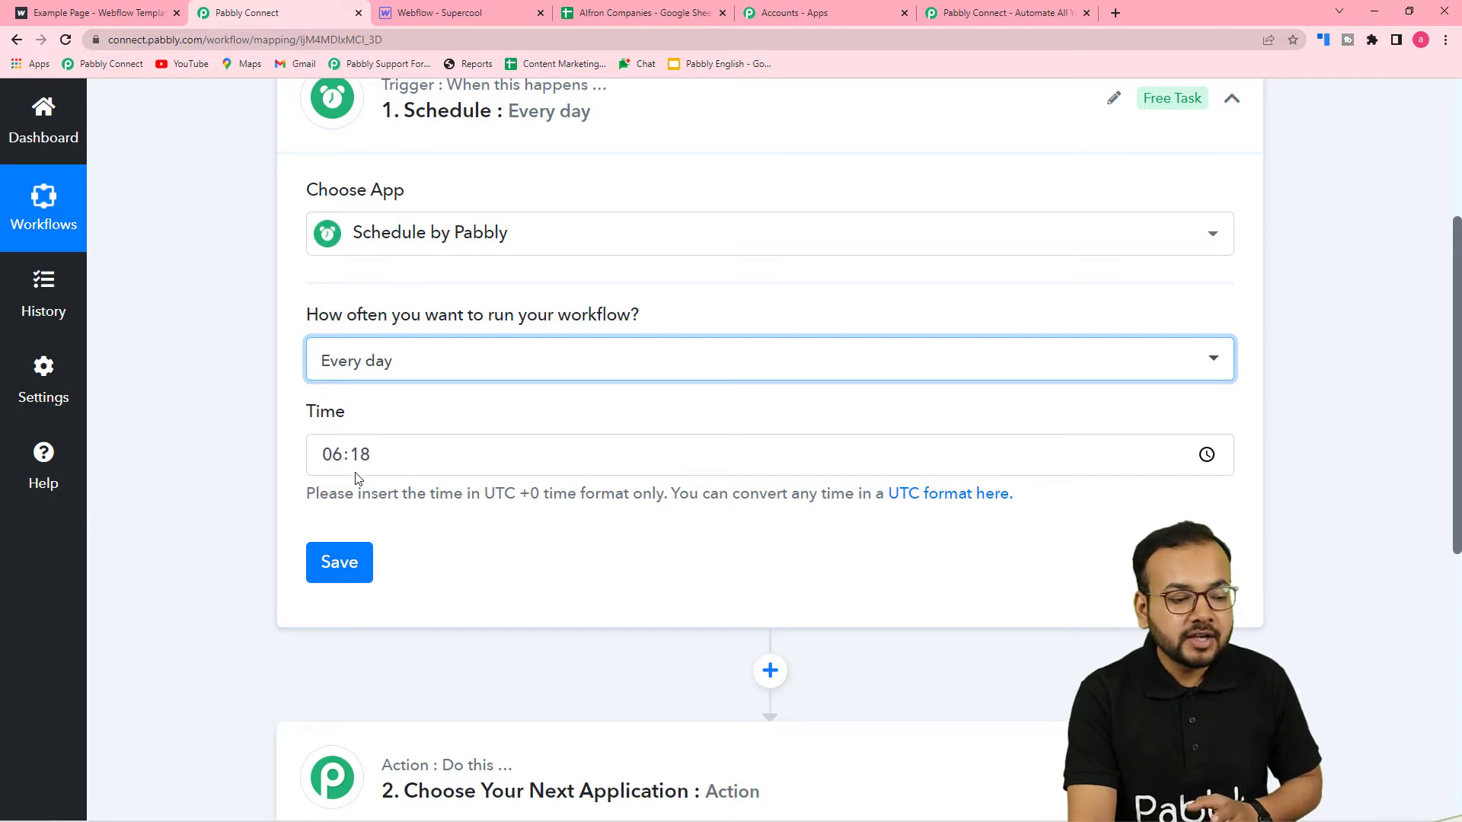
# Set the daily trigger time to 03:30 and save the schedule
pyautogui.click(335, 457)
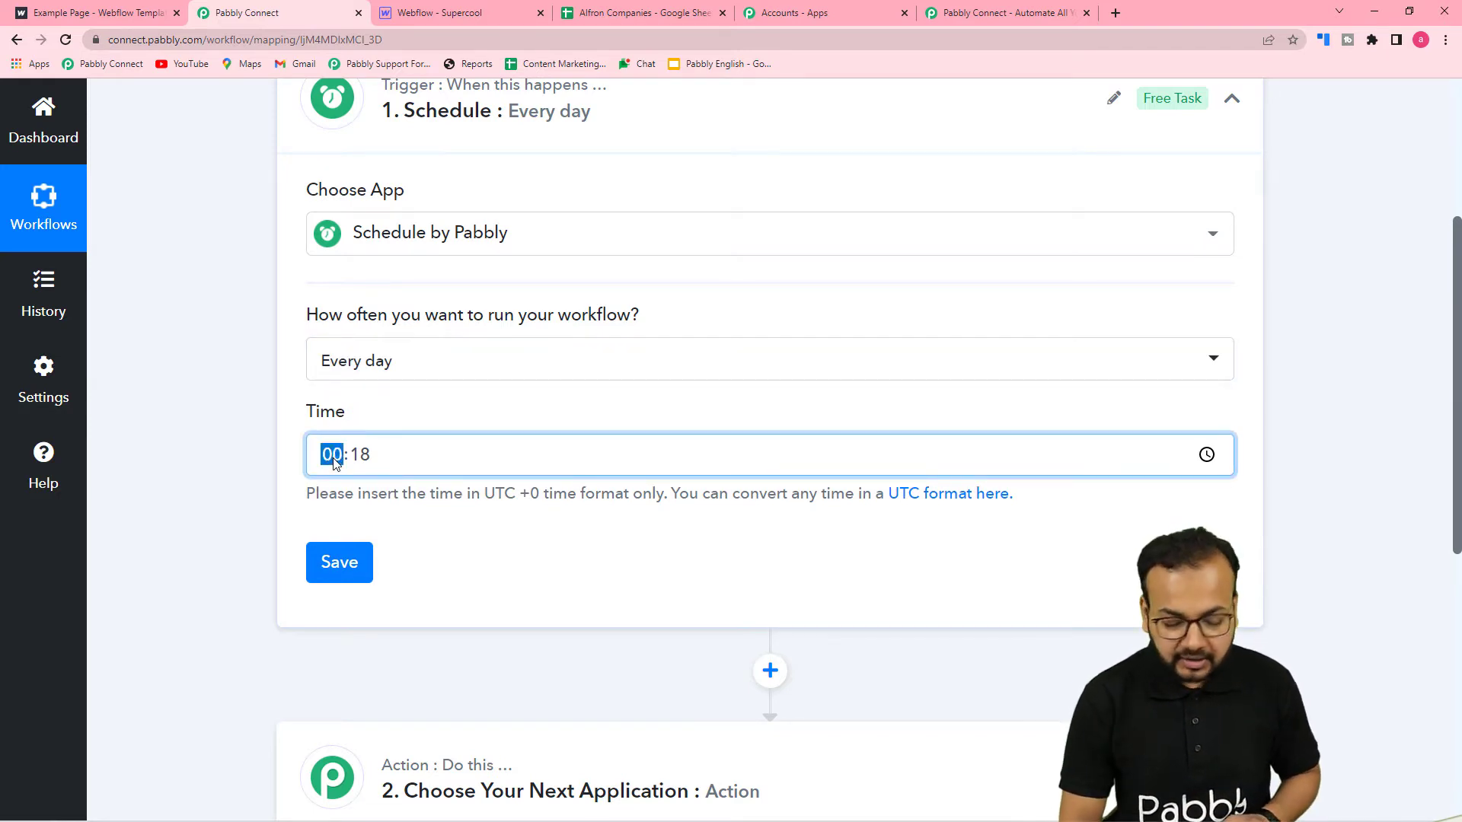
pyautogui.write('03:30')
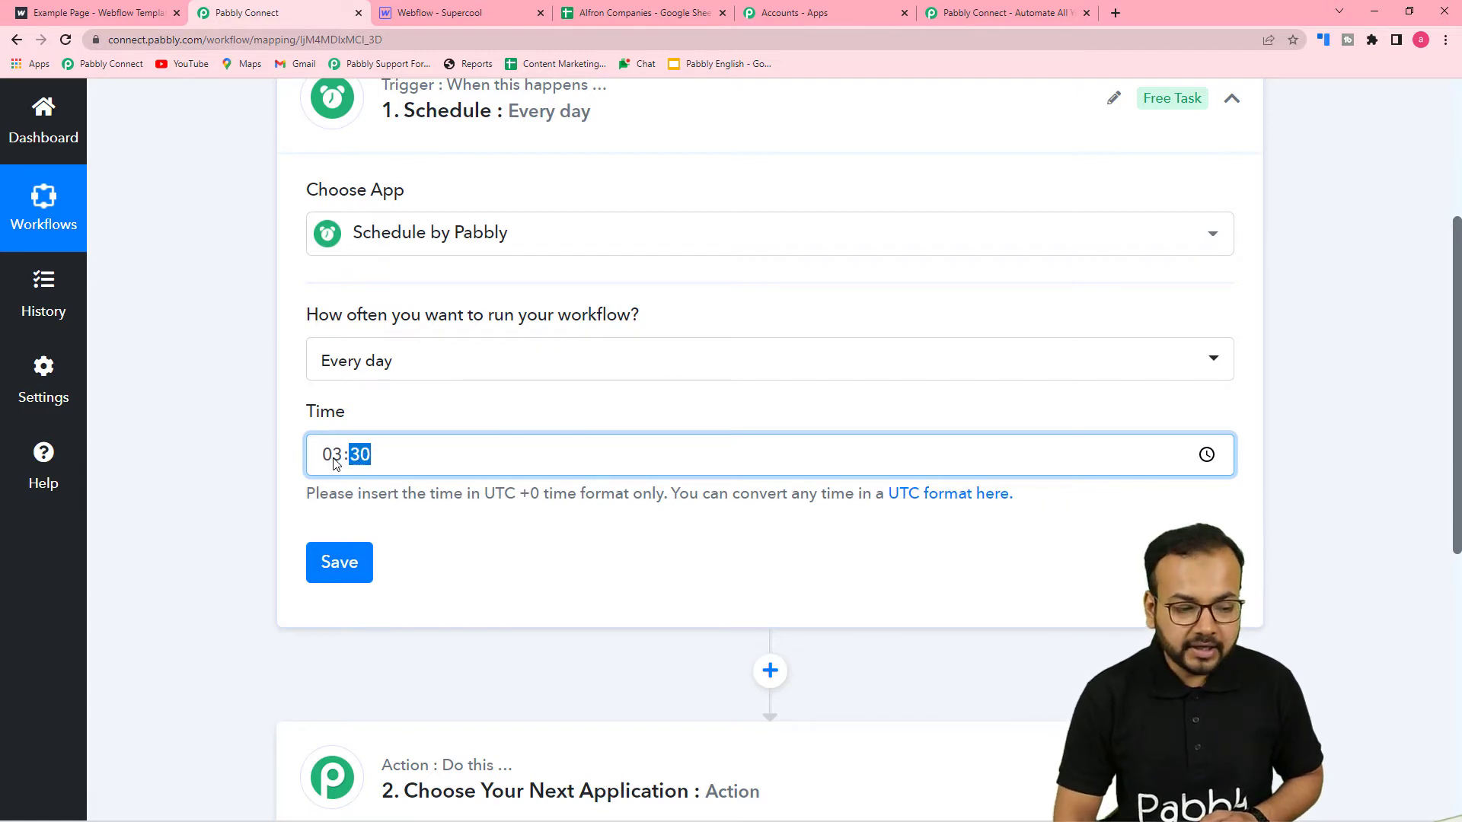
pyautogui.click(545, 566)
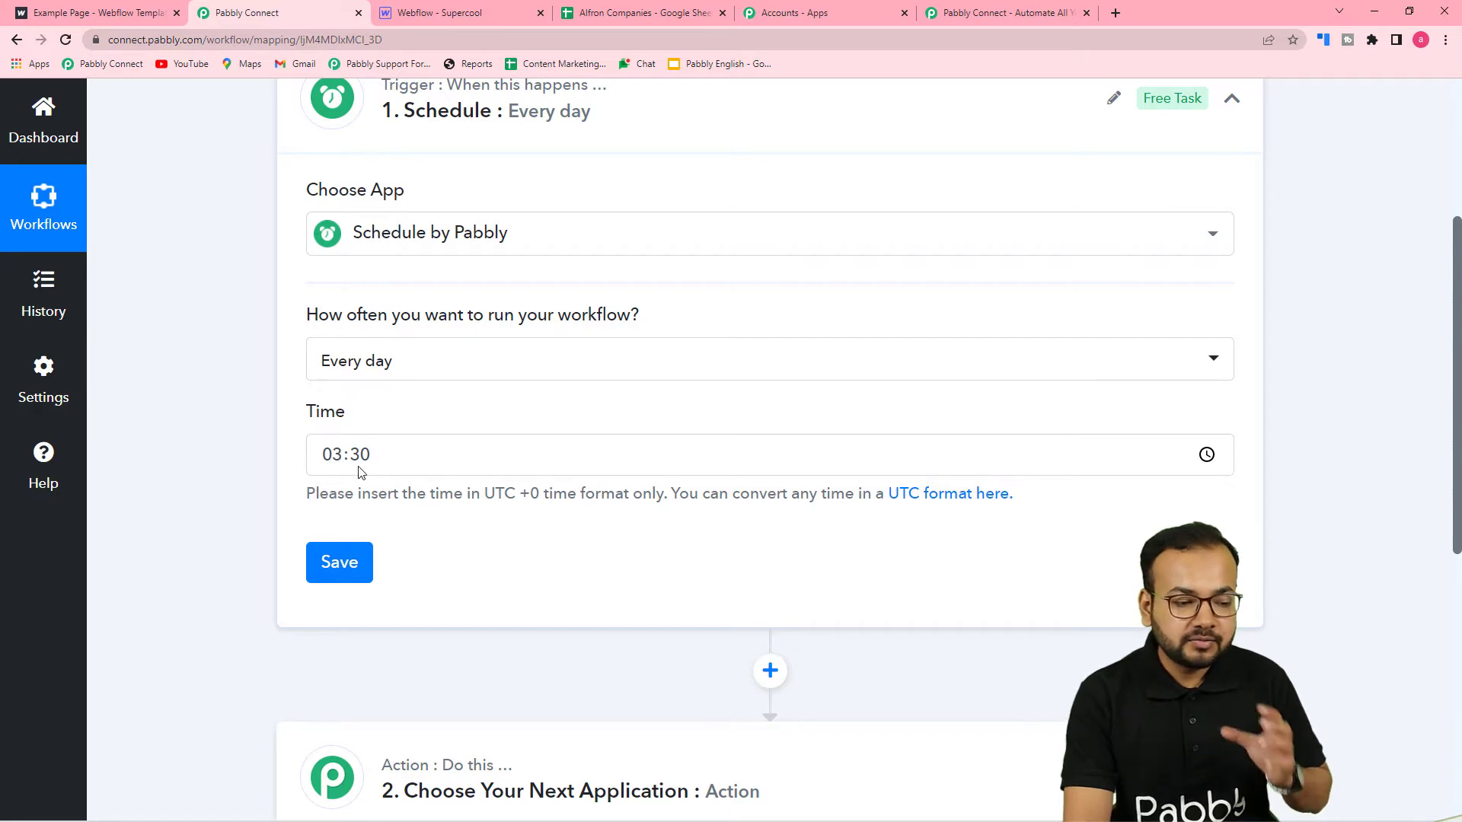
pyautogui.scroll(-2, 228, 480)
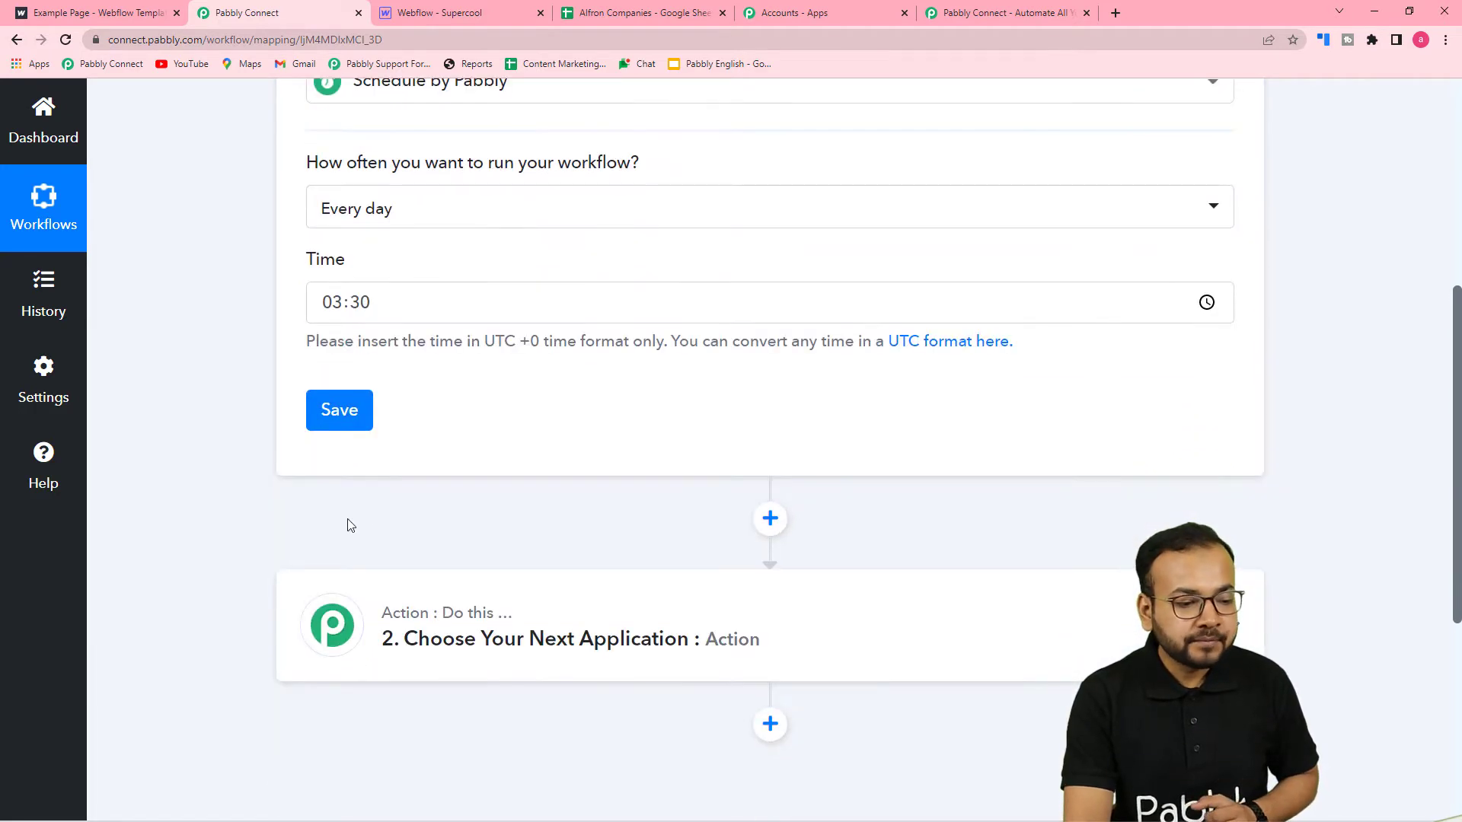
pyautogui.click(341, 411)
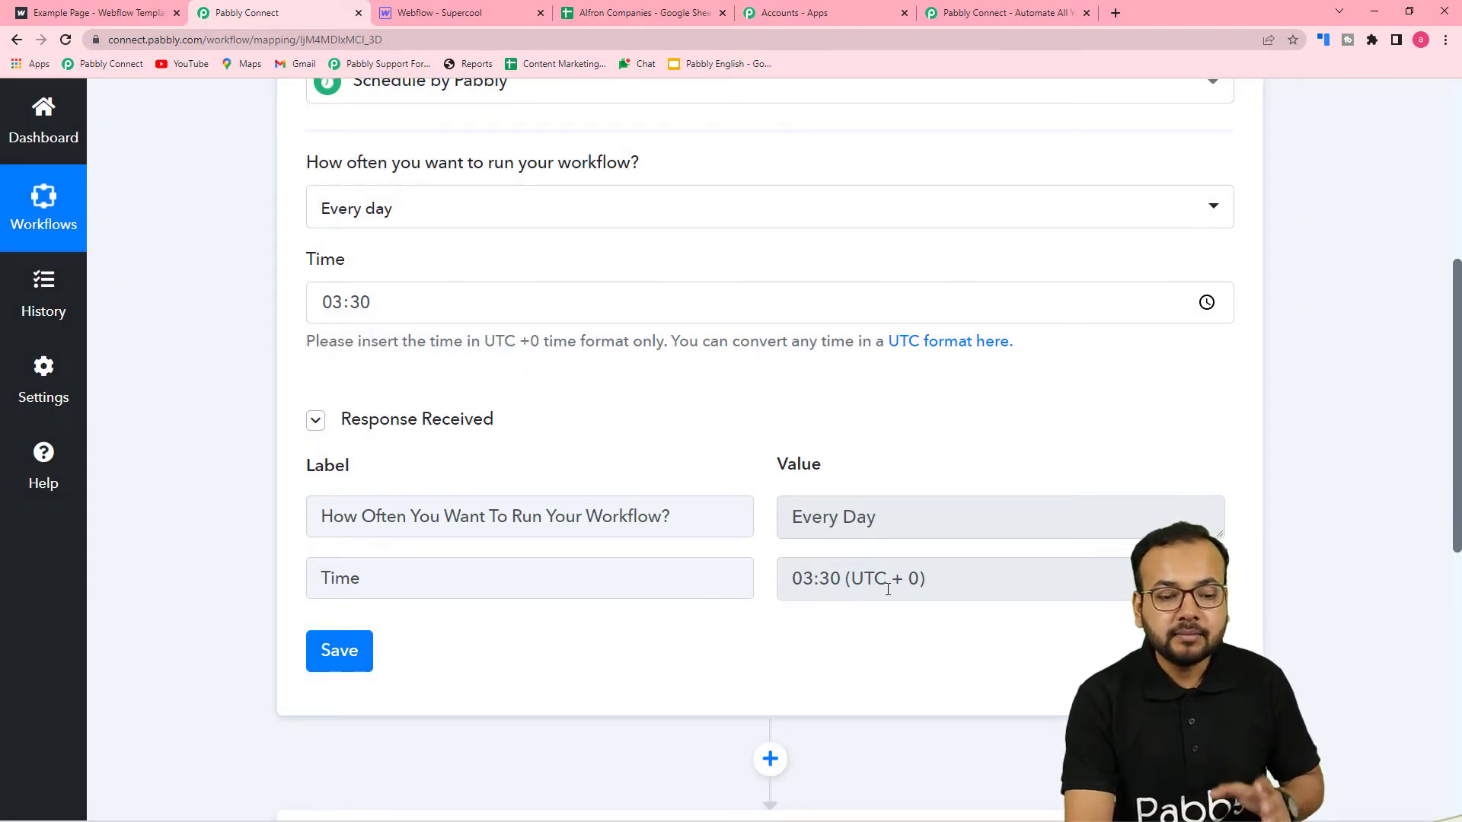
pyautogui.scroll(-7, 203, 434)
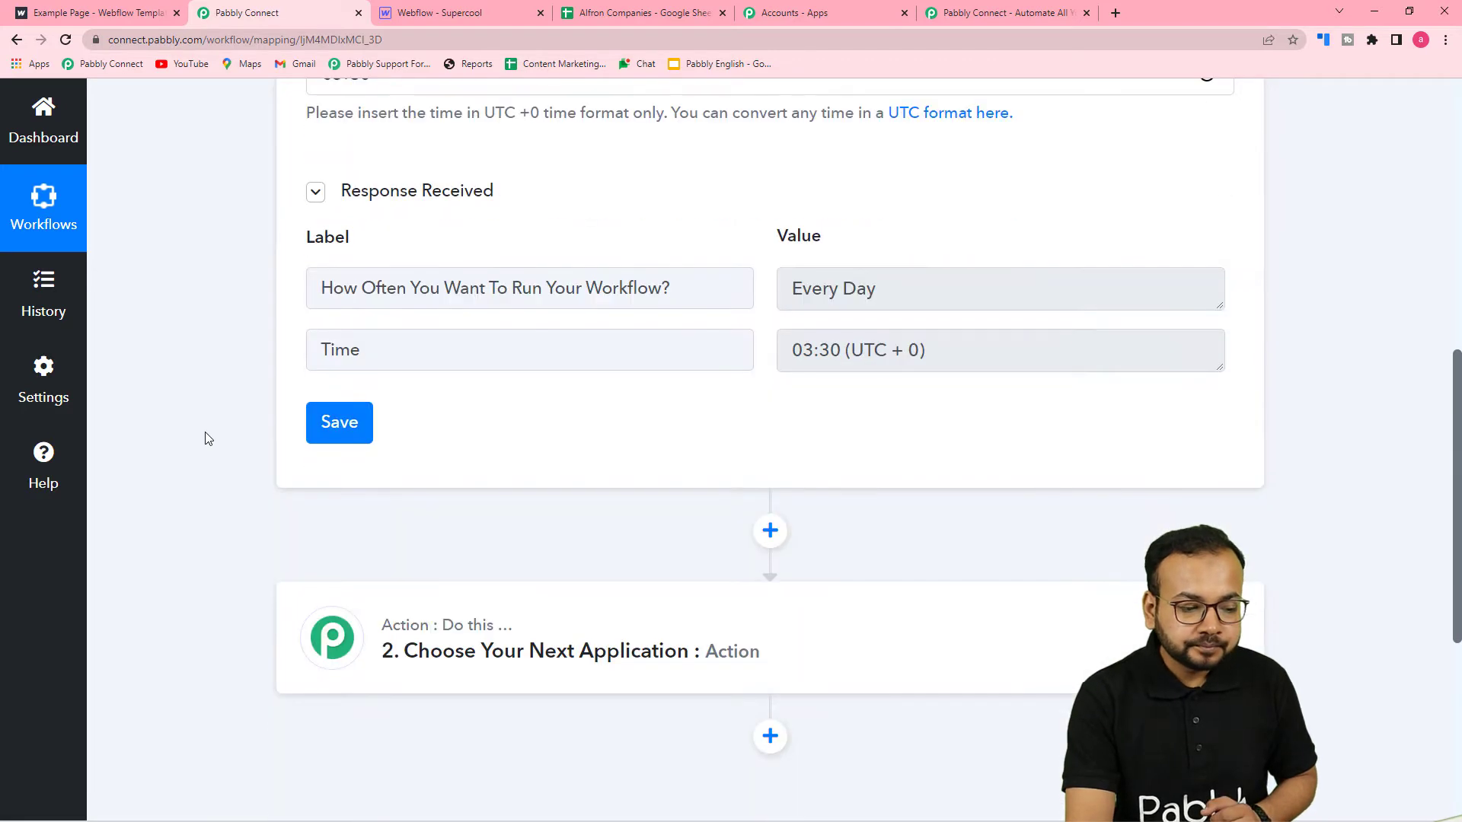
pyautogui.scroll(4, 450, 358)
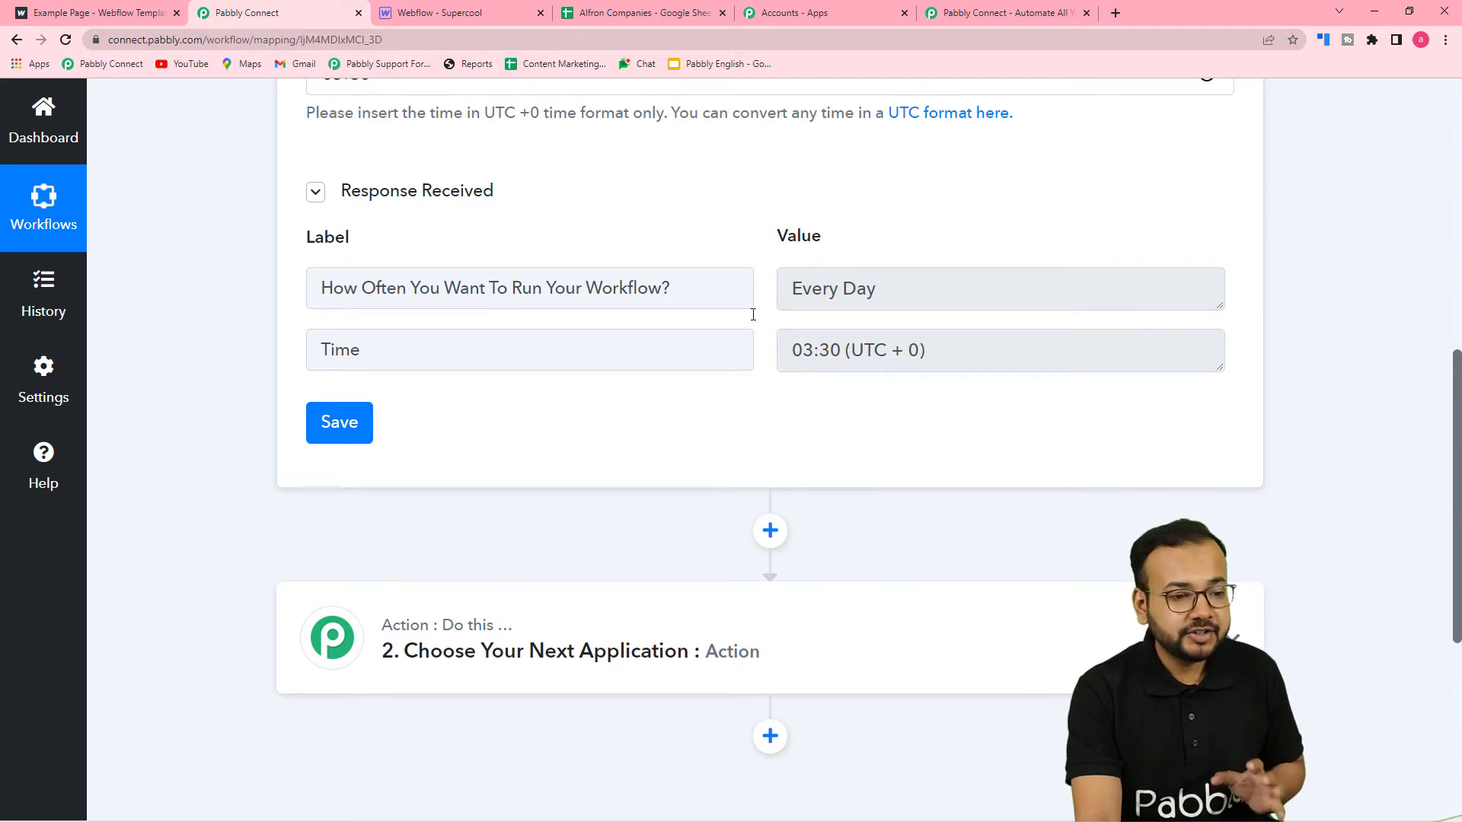
# Set the workflow's action app to Google Sheets with the Get Row(s) action event
pyautogui.click(625, 11)
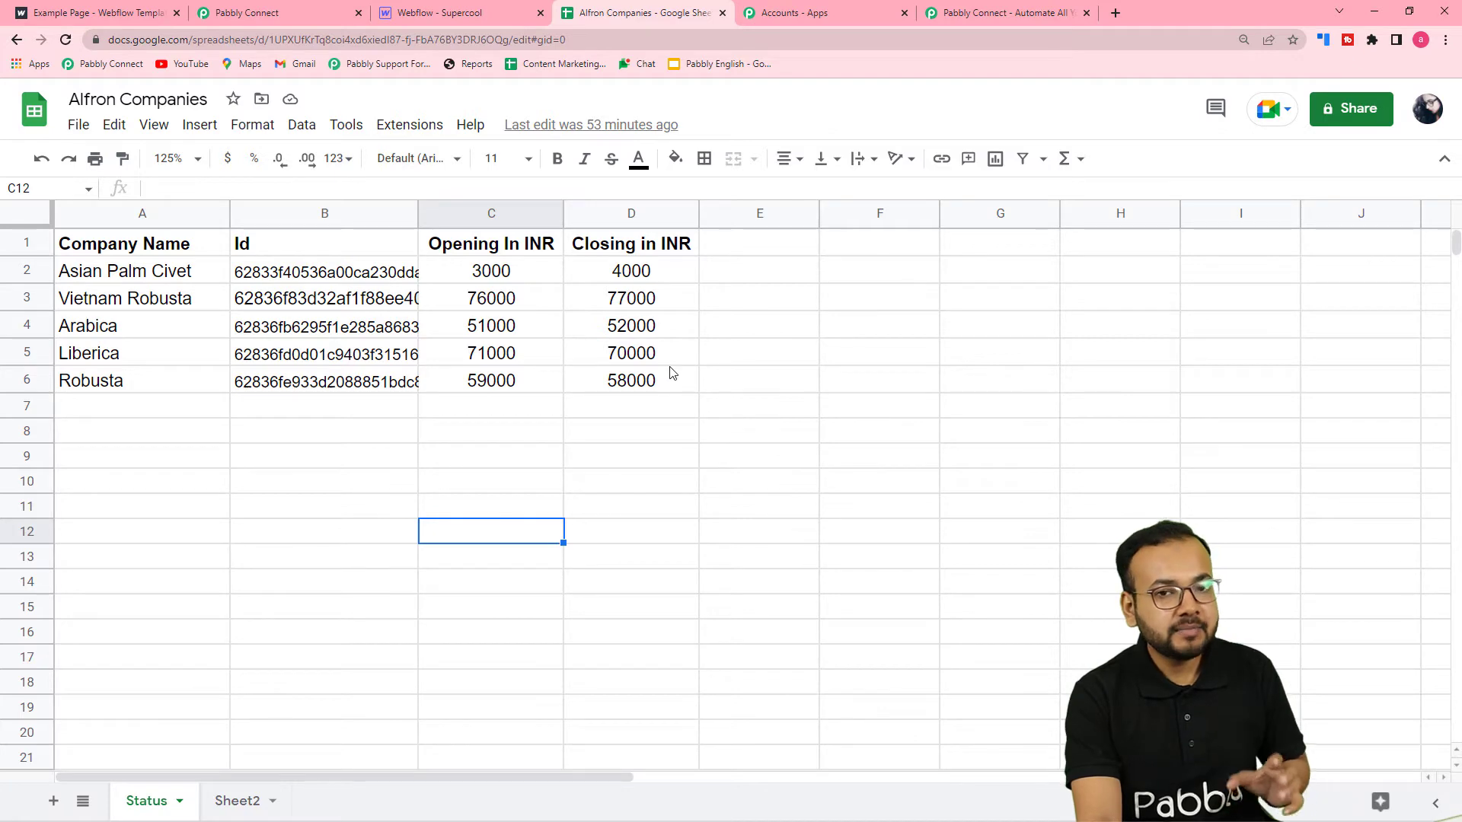
pyautogui.click(259, 13)
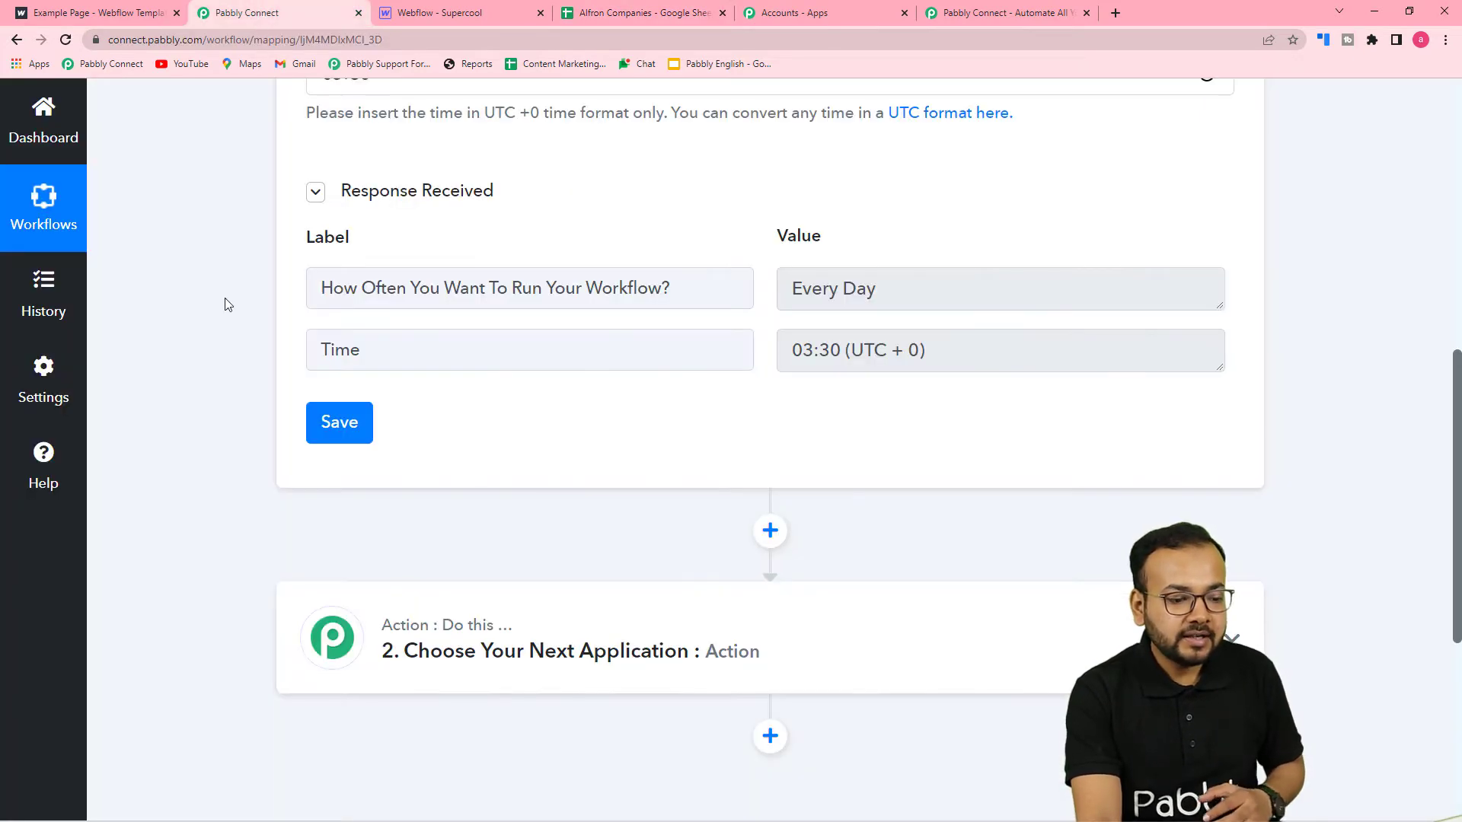
pyautogui.scroll(-2, 228, 266)
pyautogui.click(553, 498)
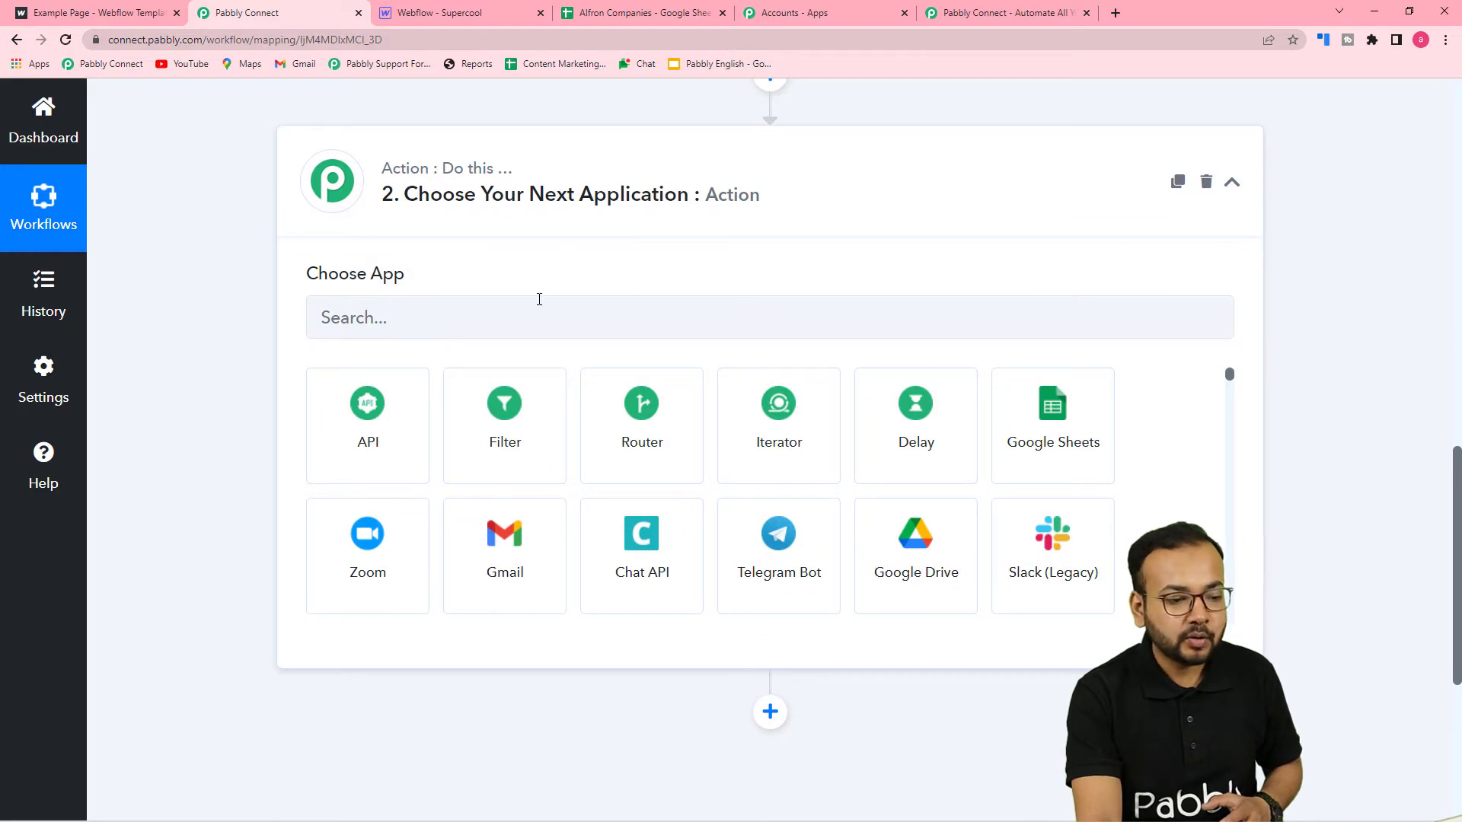
pyautogui.click(447, 318)
pyautogui.write('goo')
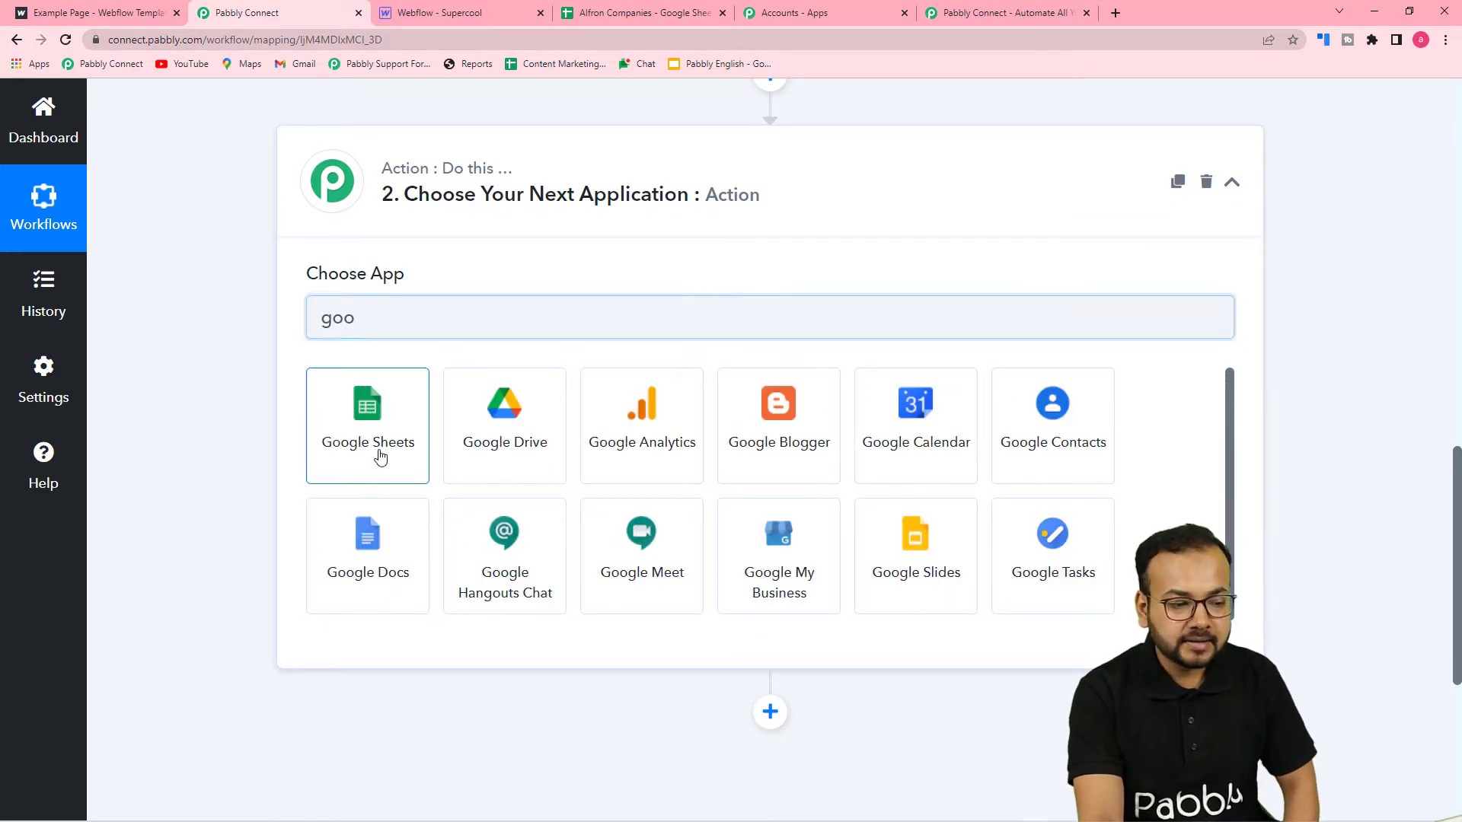
pyautogui.click(380, 456)
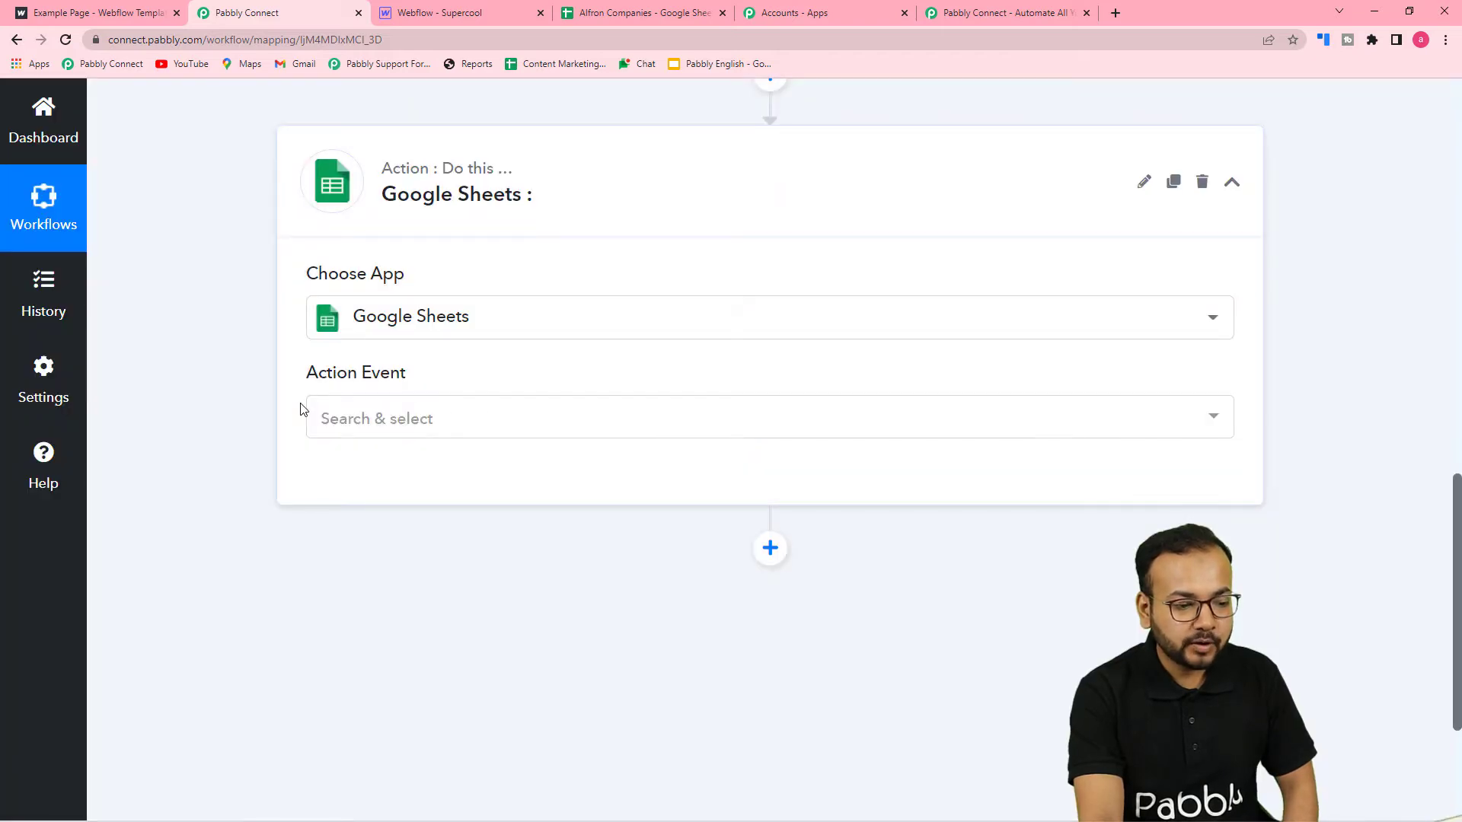
pyautogui.scroll(-3, 507, 422)
pyautogui.click(405, 196)
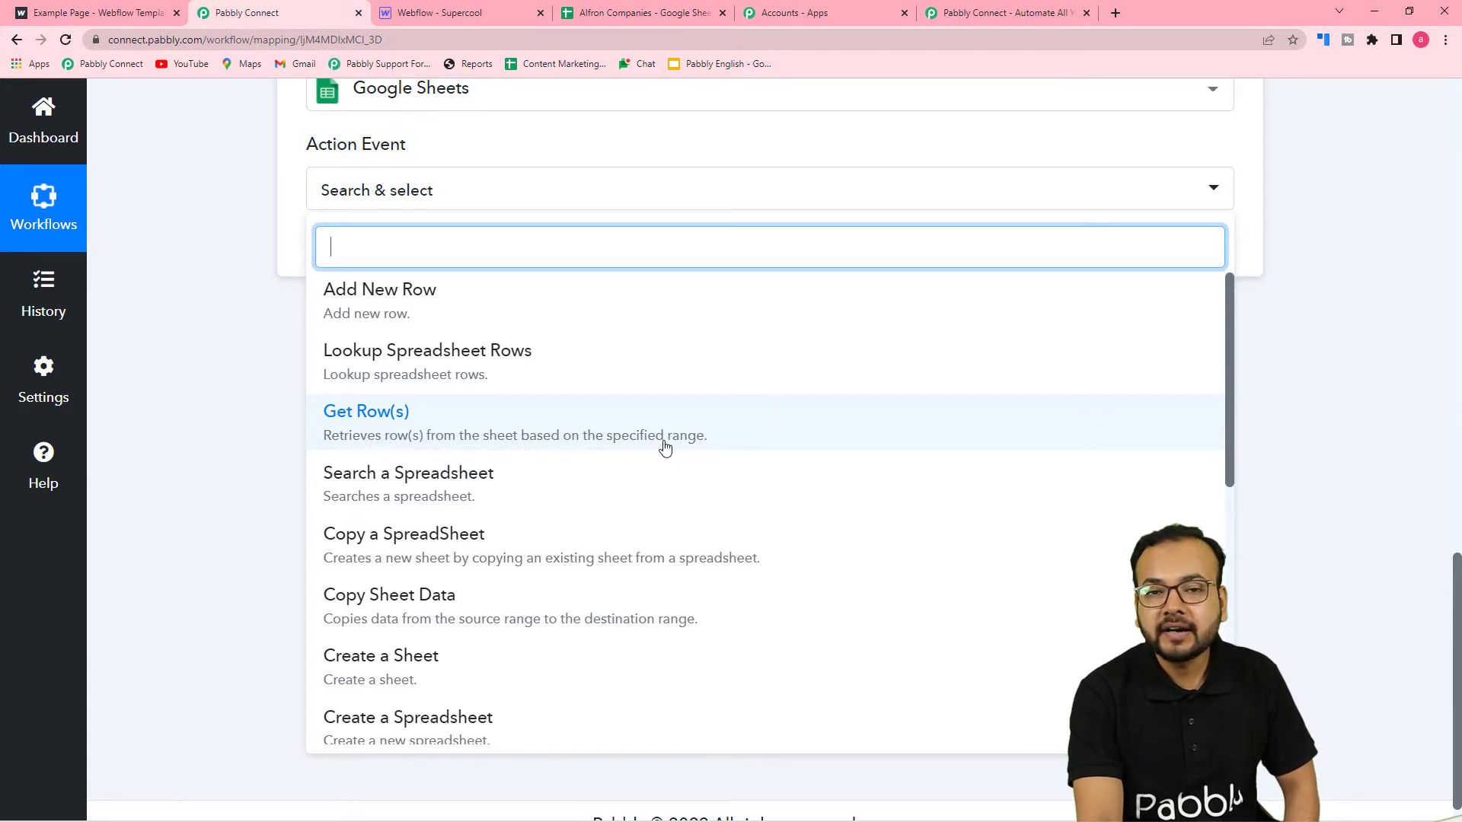
pyautogui.click(467, 424)
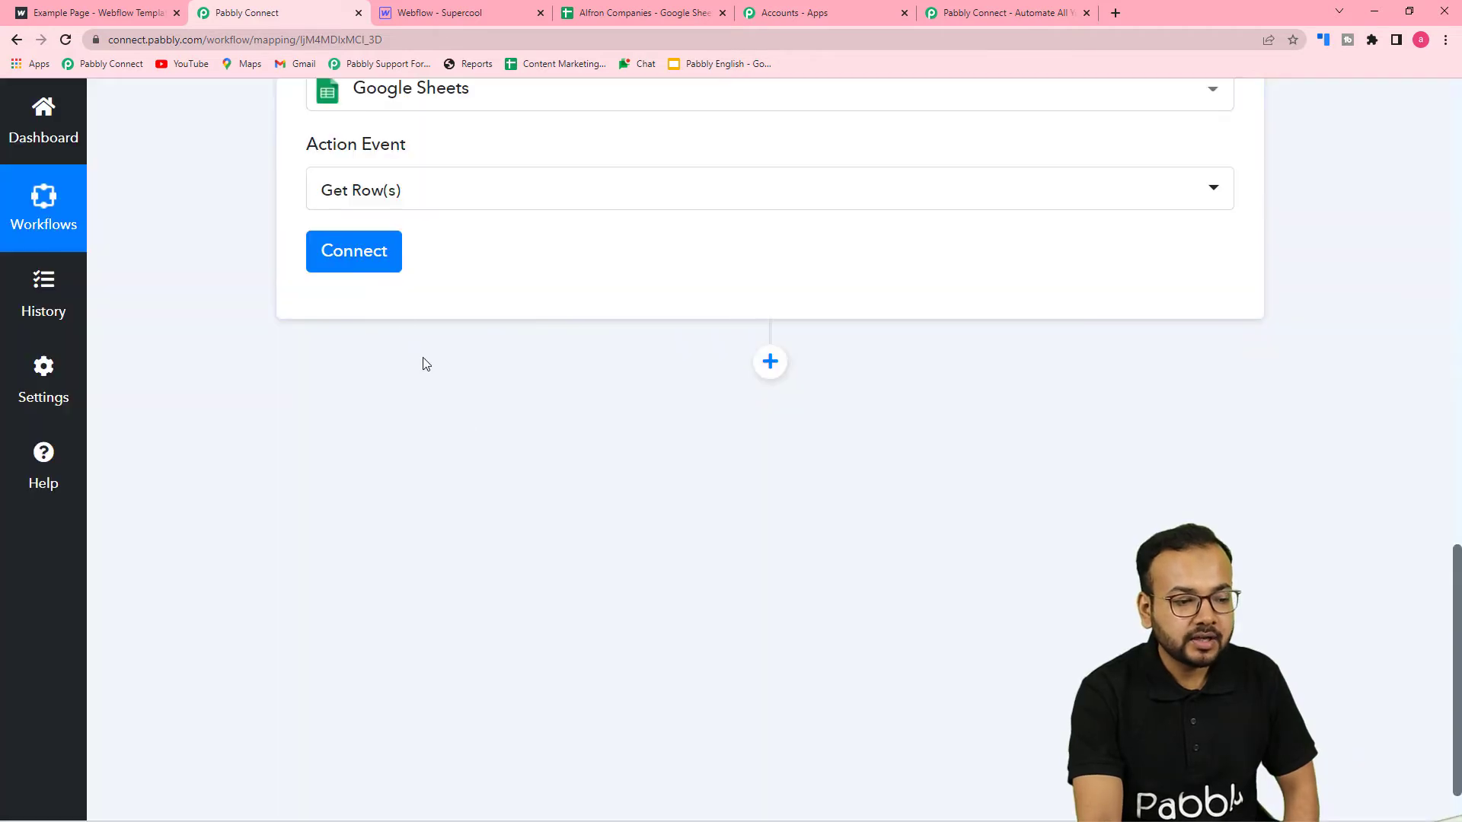
# Add a new Google Sheets connection and authorize Pabbly Connect Sheets to access the Google account
pyautogui.click(370, 266)
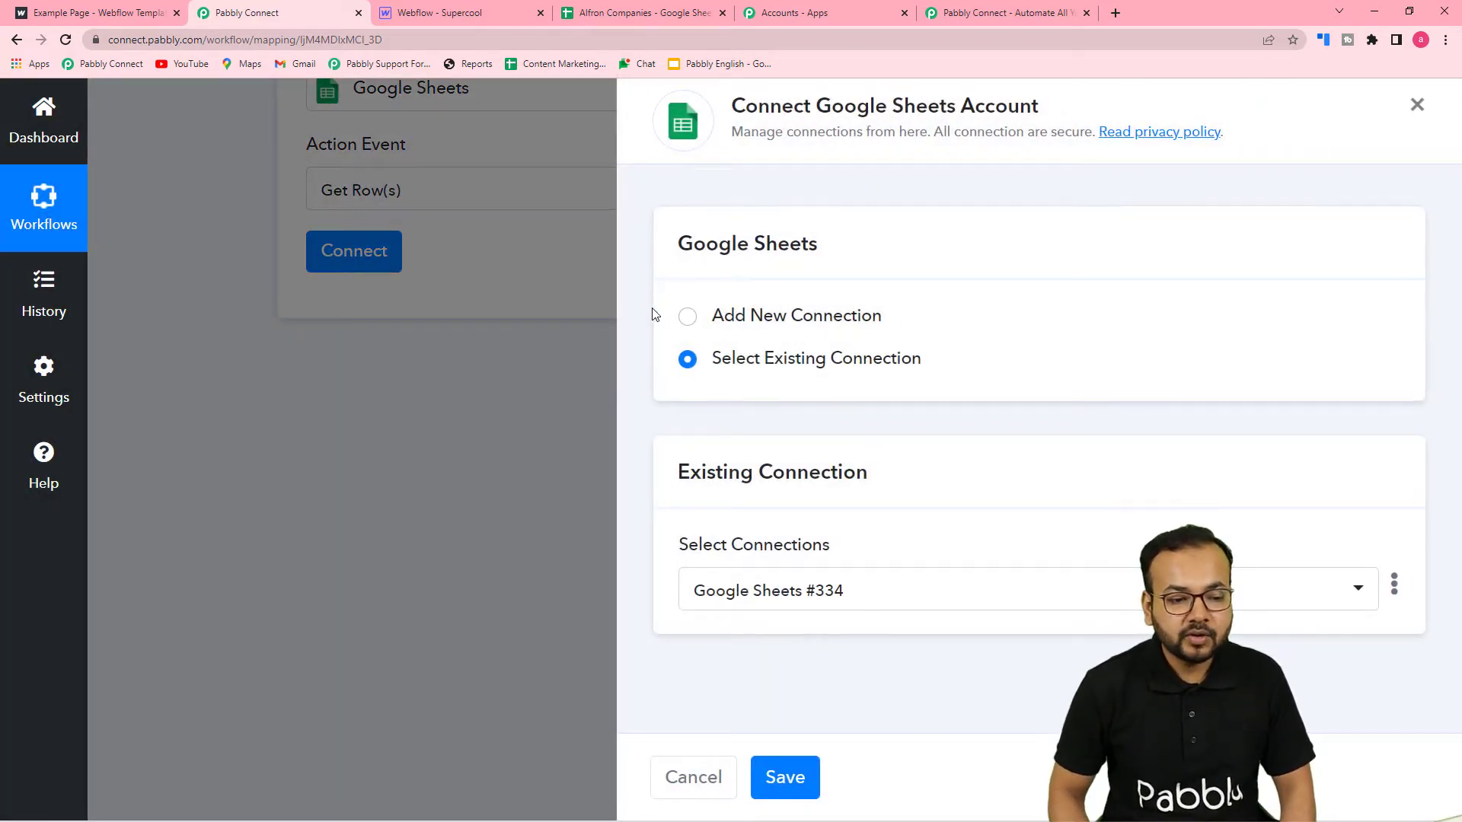
pyautogui.click(688, 317)
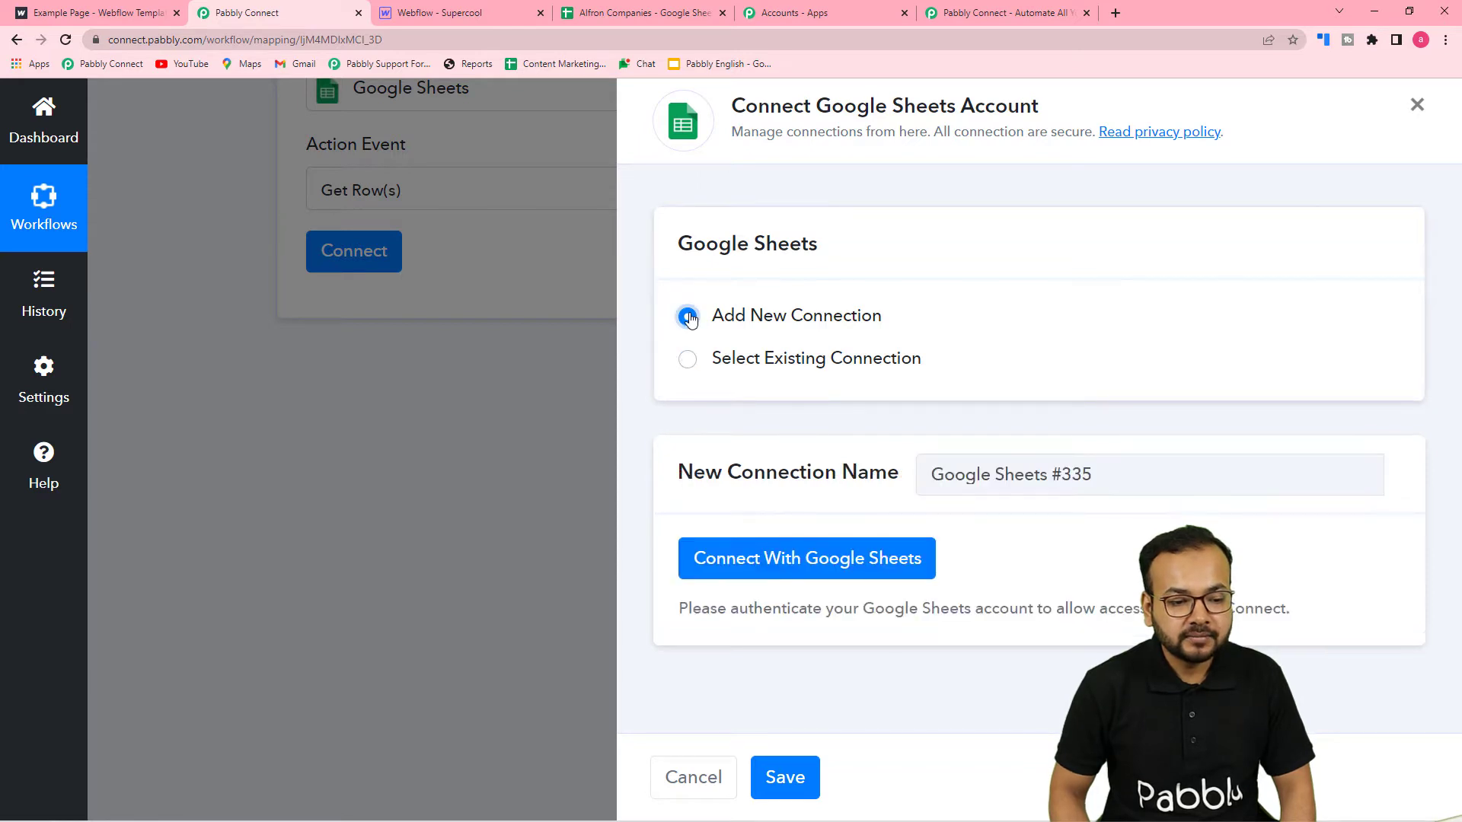
pyautogui.click(725, 558)
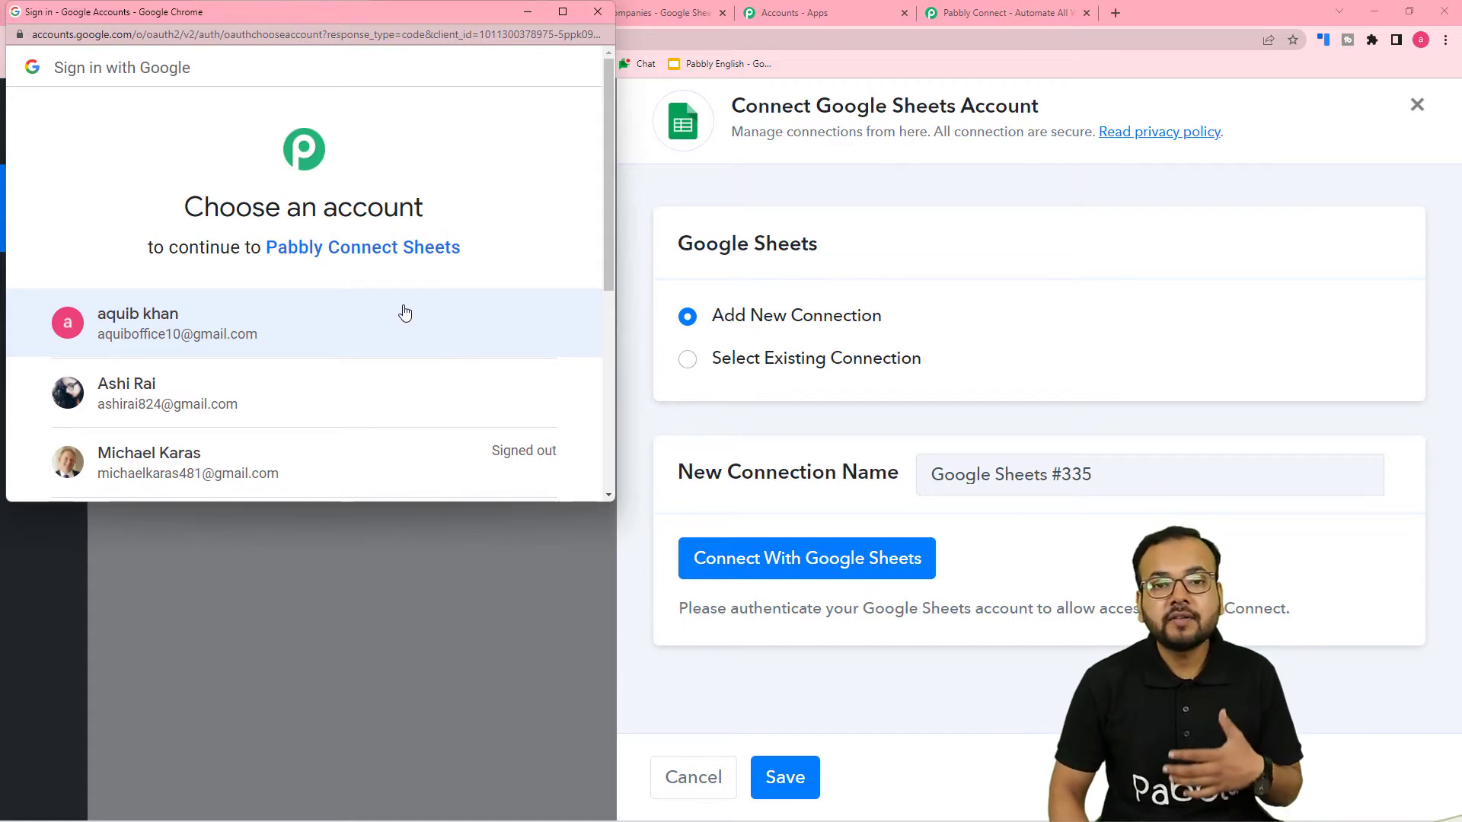
pyautogui.click(192, 409)
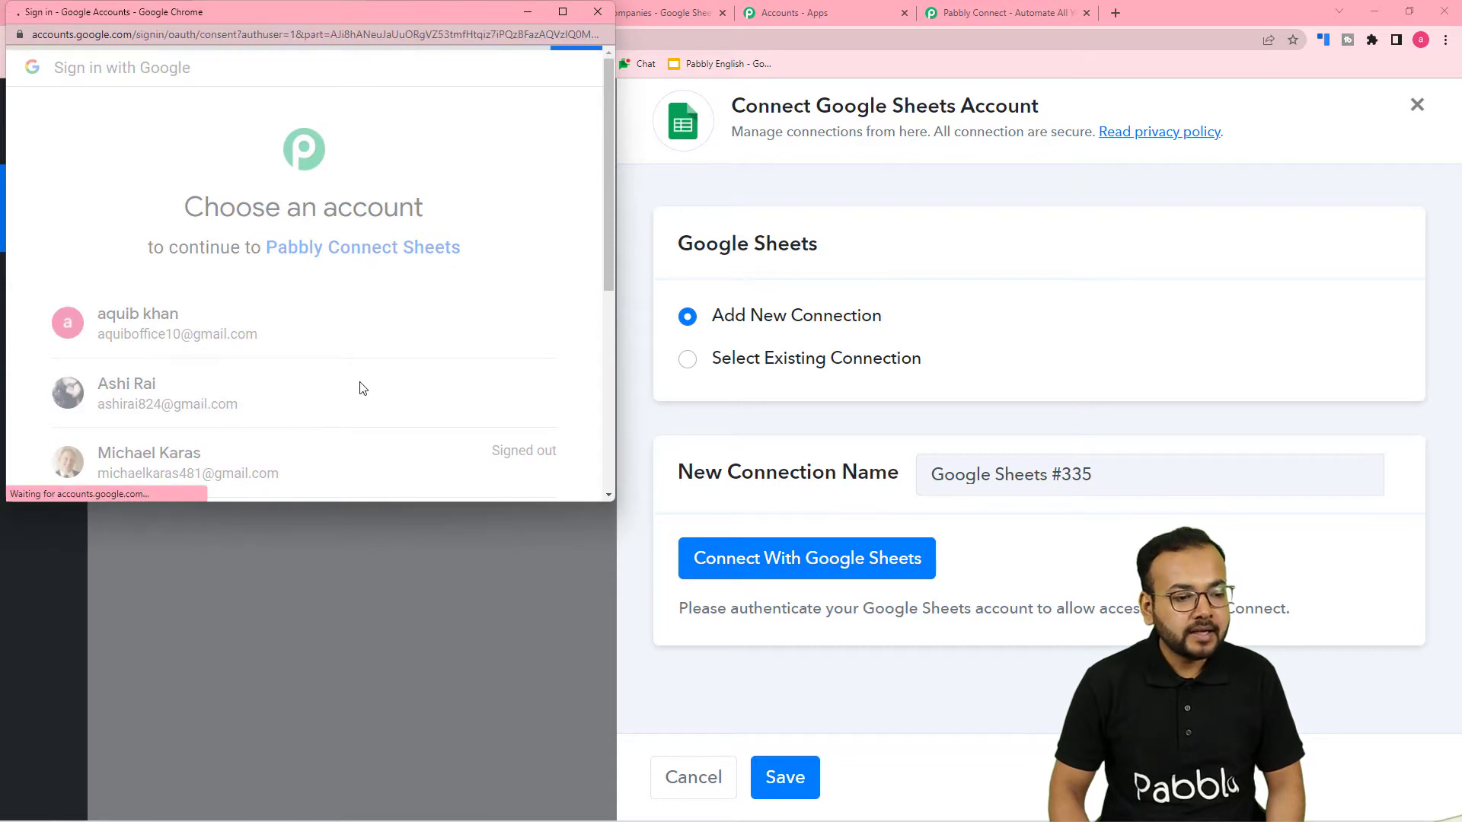
pyautogui.scroll(-5, 402, 266)
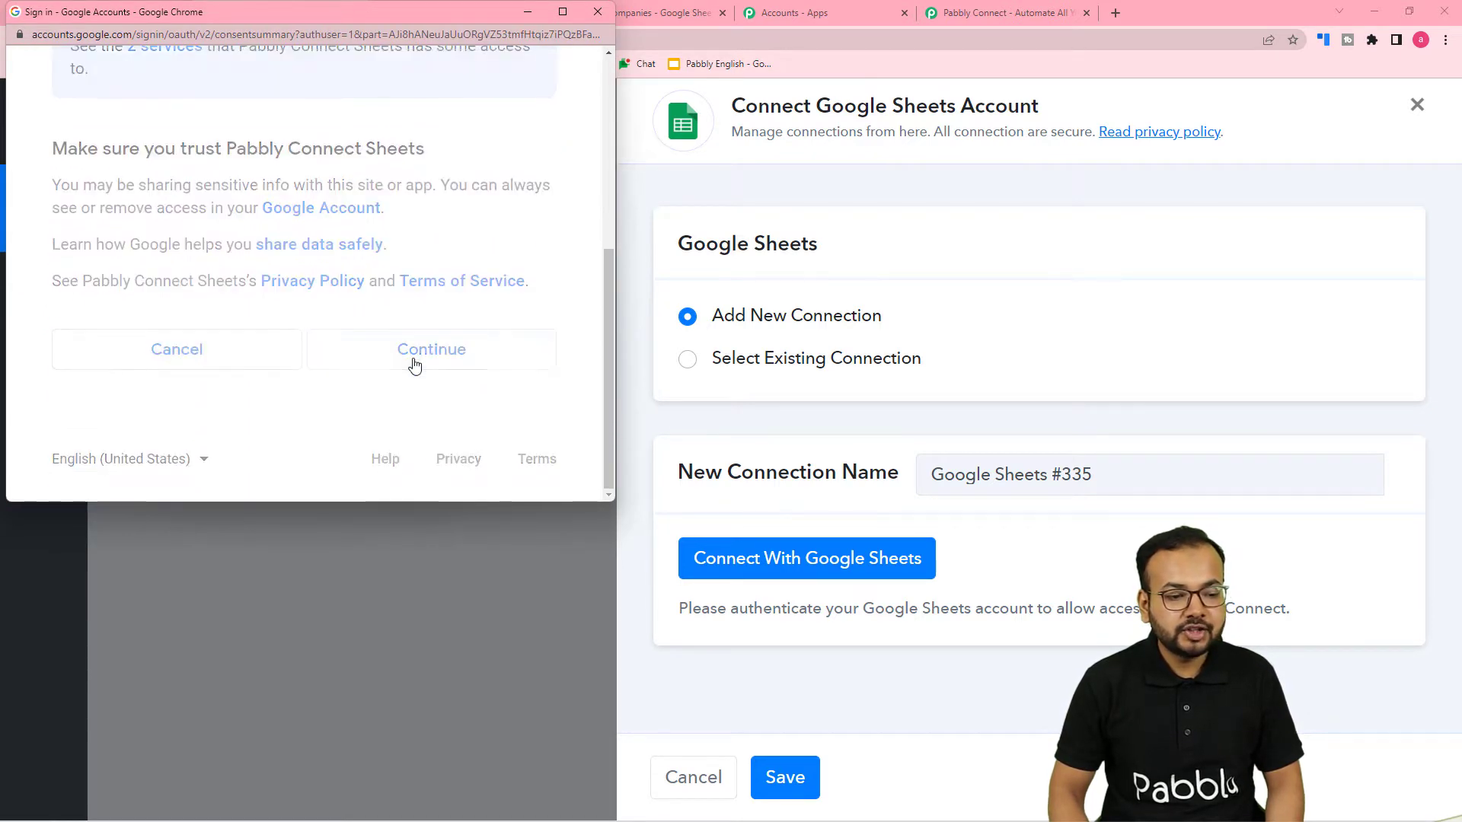
pyautogui.click(414, 359)
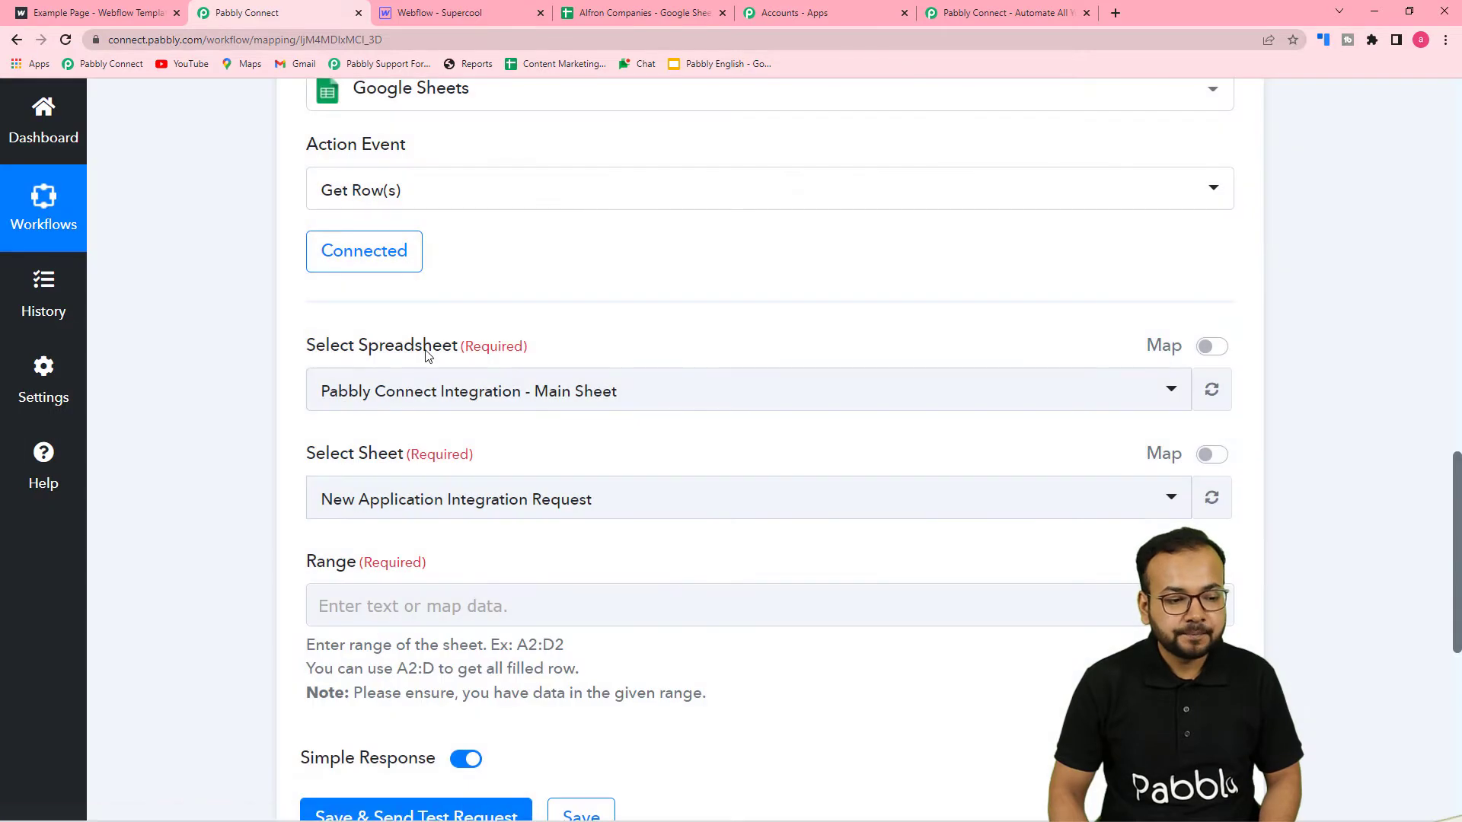
# Check the source spreadsheet's name in Google Sheets and choose Alfron Companies as the spreadsheet for the Get Row(s) action
pyautogui.scroll(-1, 428, 356)
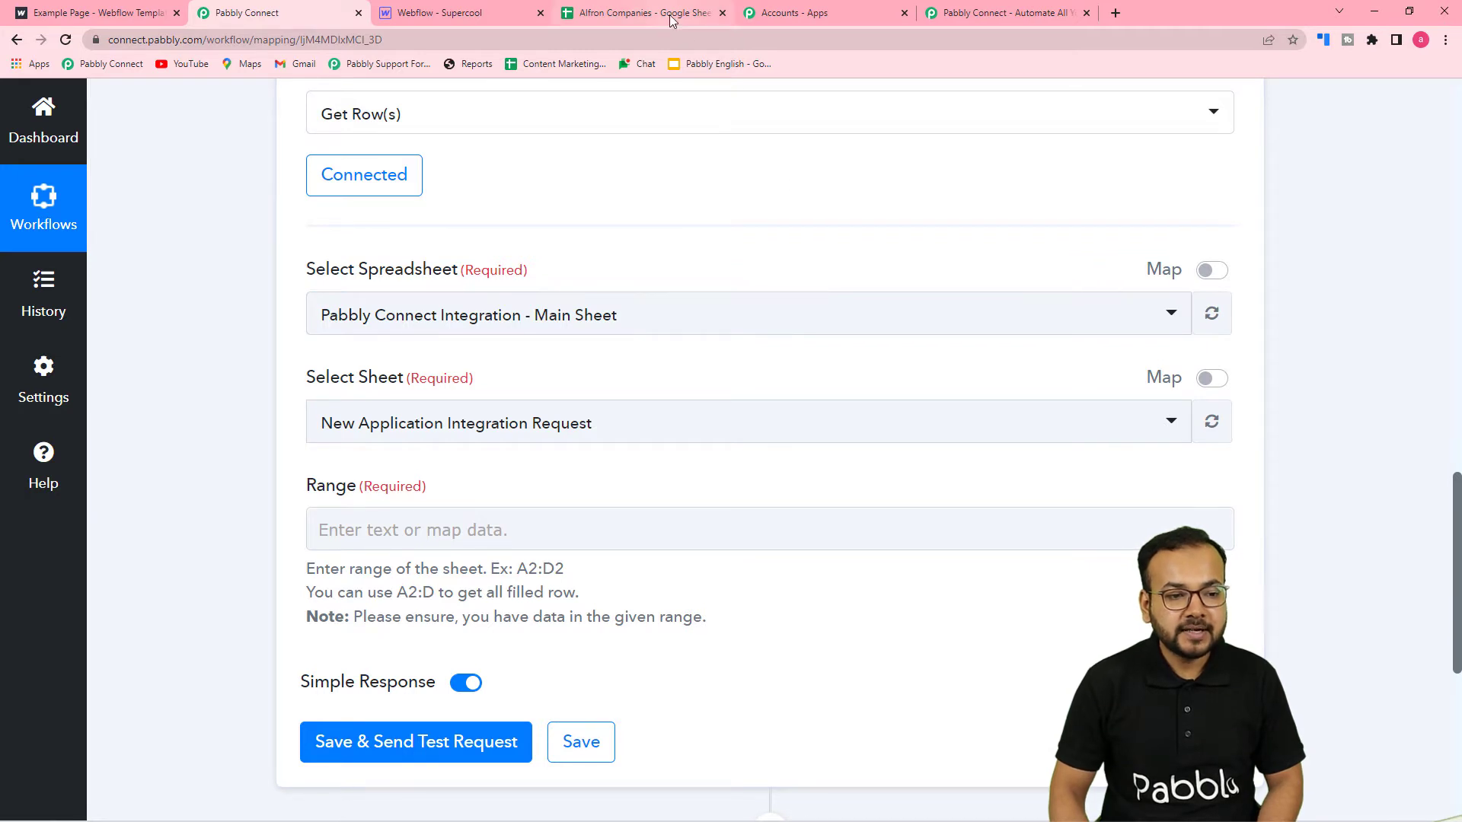
pyautogui.click(644, 13)
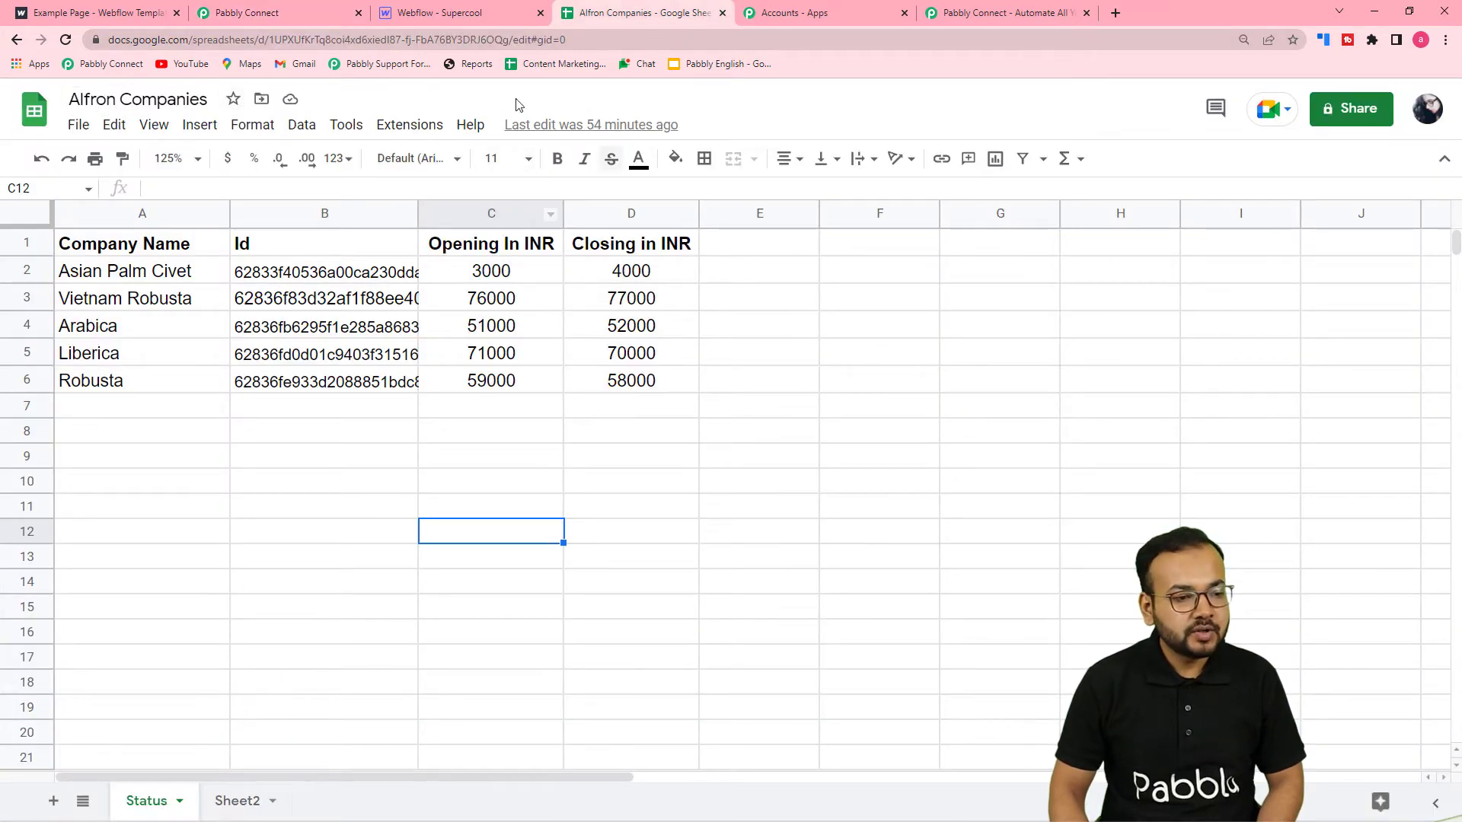
pyautogui.click(278, 10)
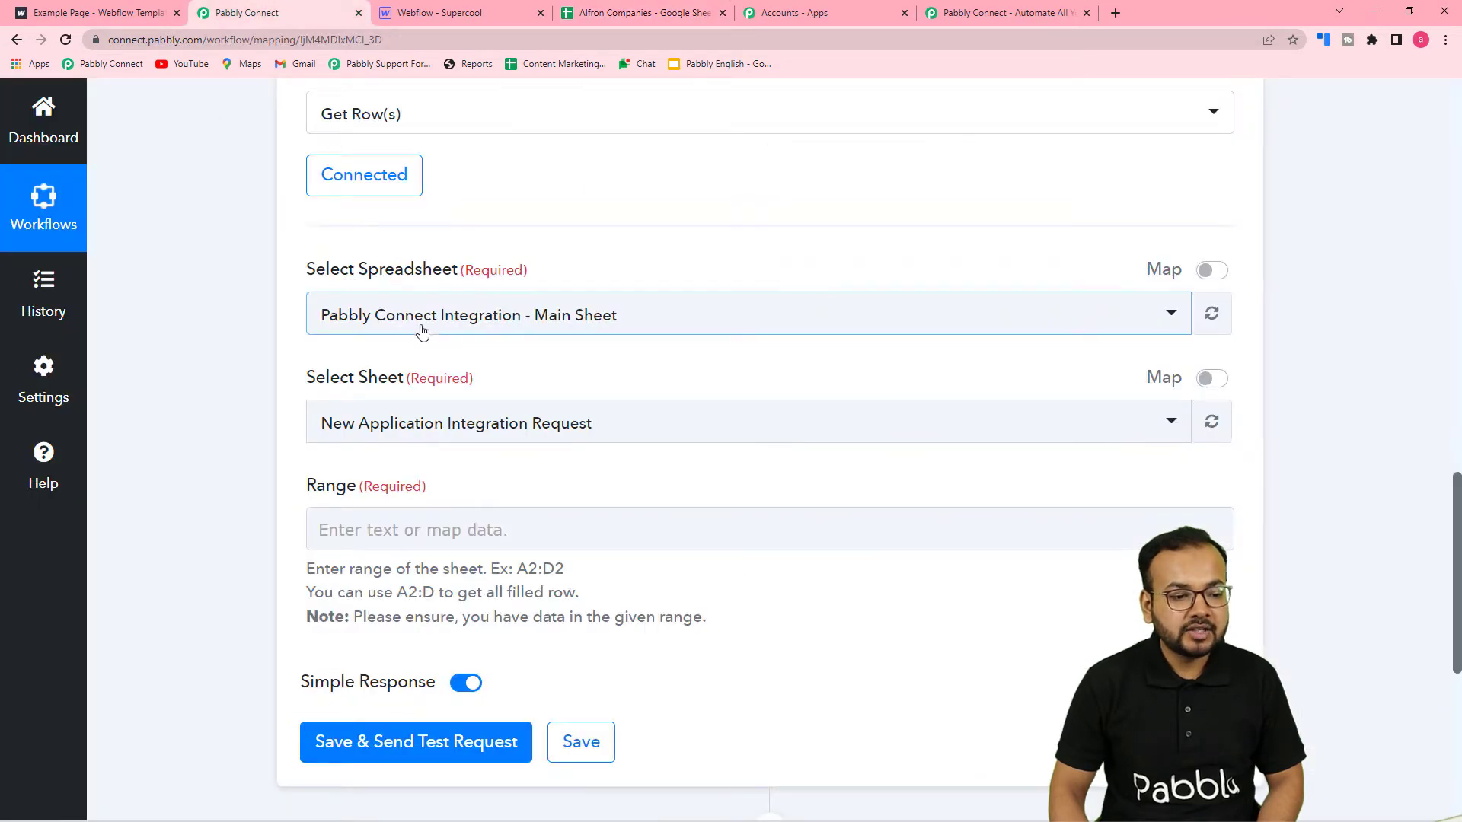
pyautogui.click(505, 318)
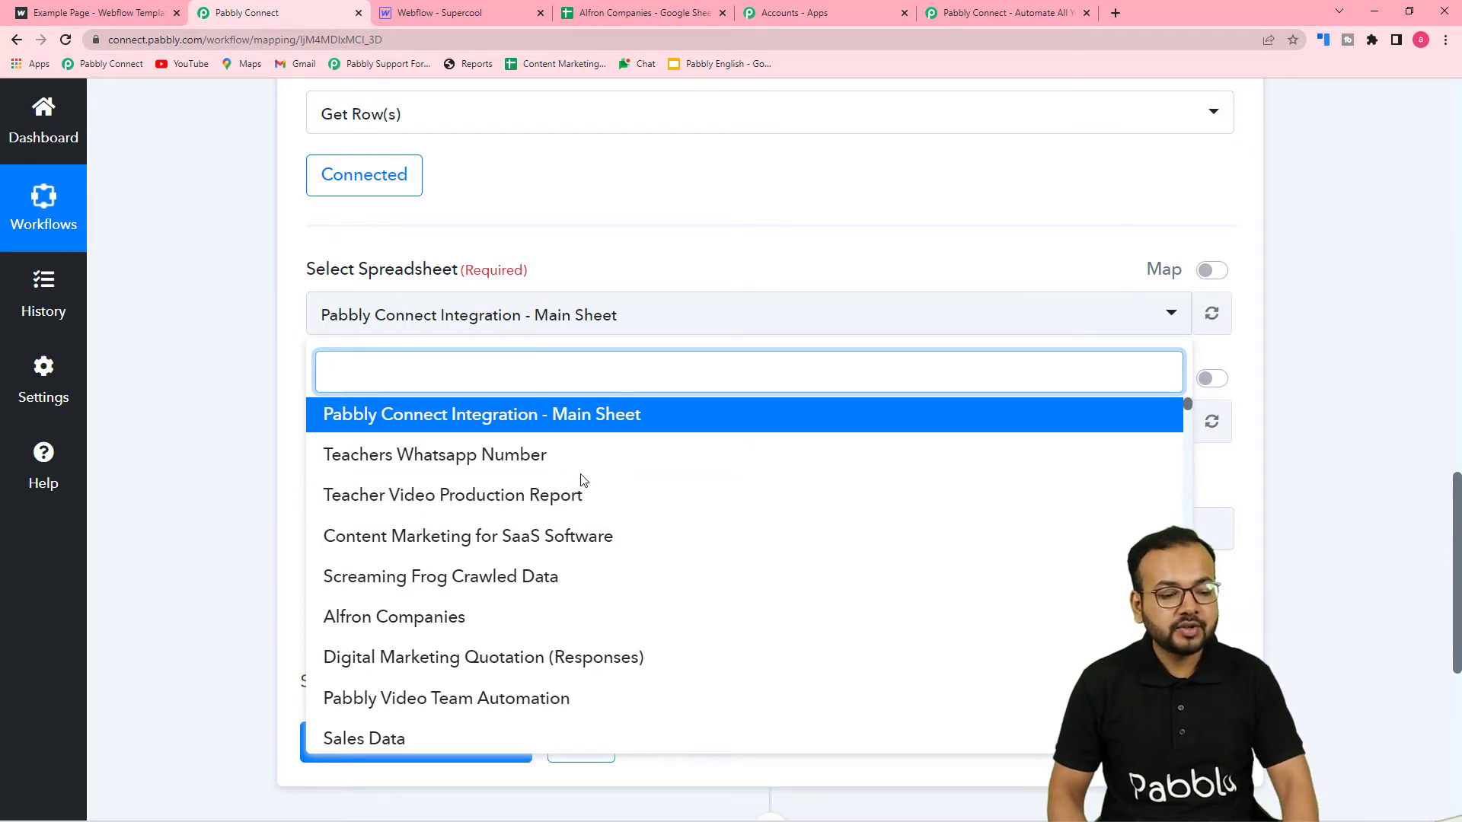
pyautogui.click(347, 627)
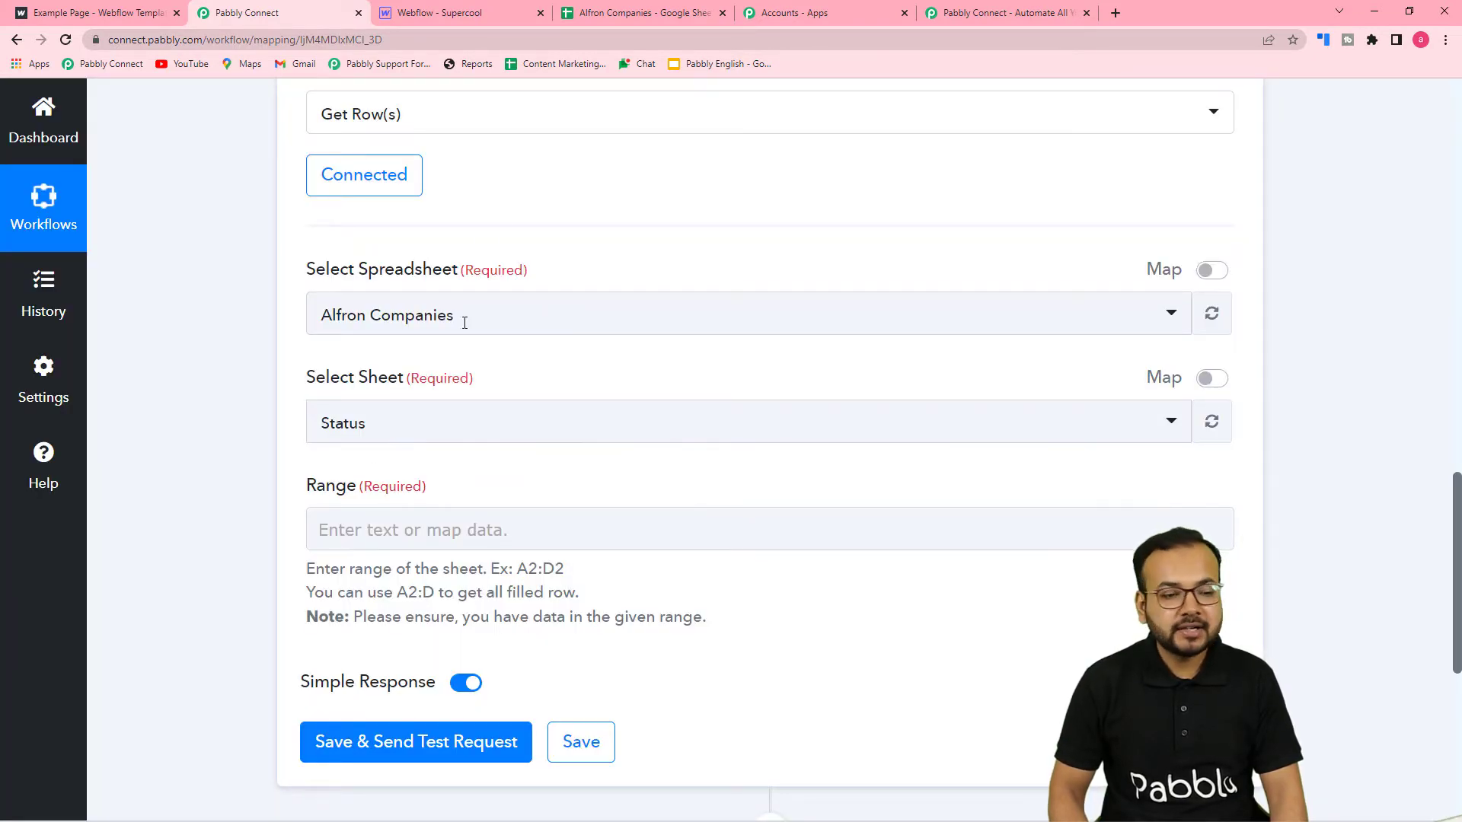
# Check the sheets of the Alfron Companies spreadsheet and use Status as the action's sheet
pyautogui.click(613, 13)
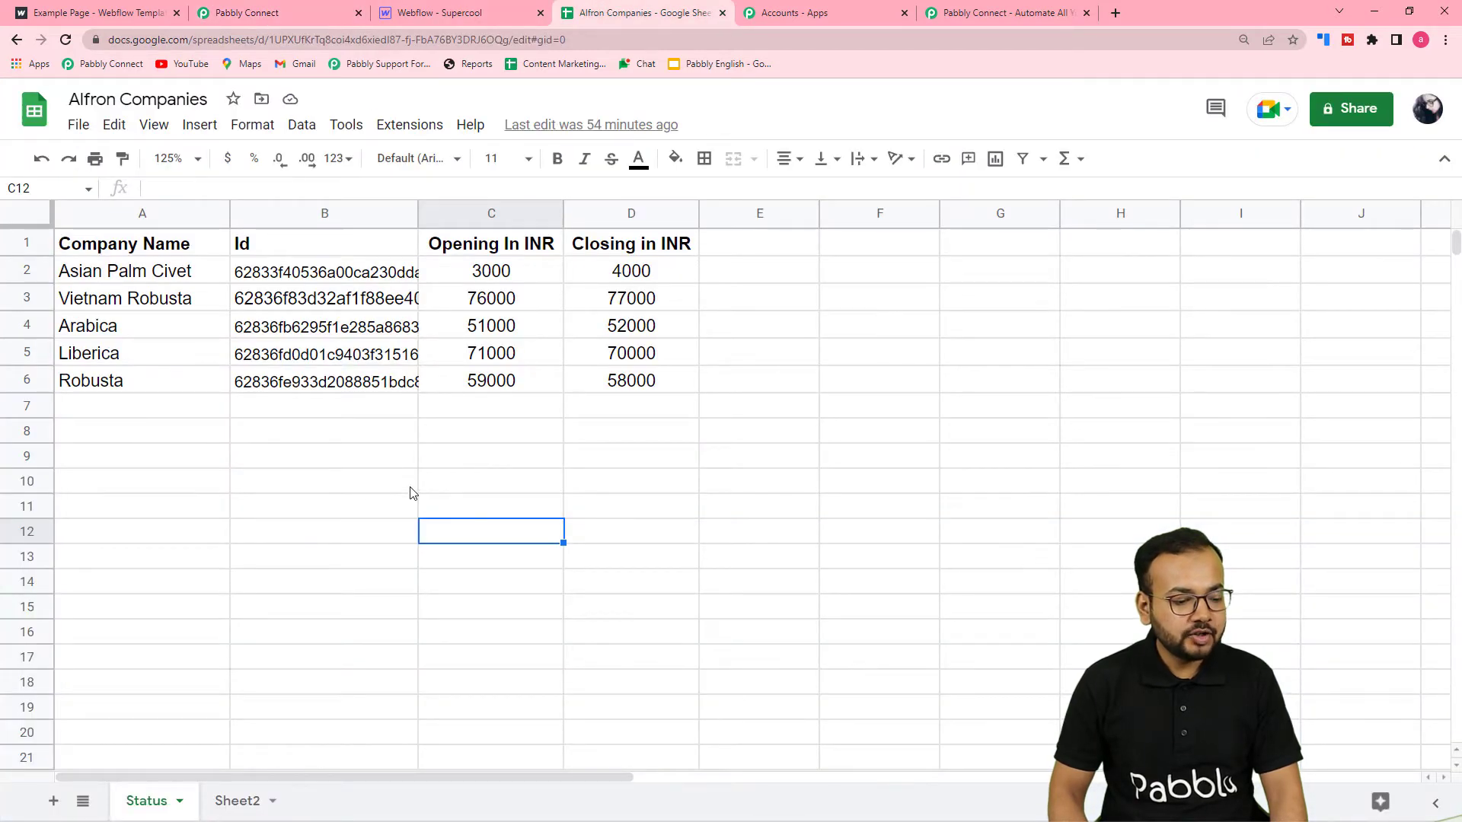
pyautogui.click(238, 810)
pyautogui.click(162, 806)
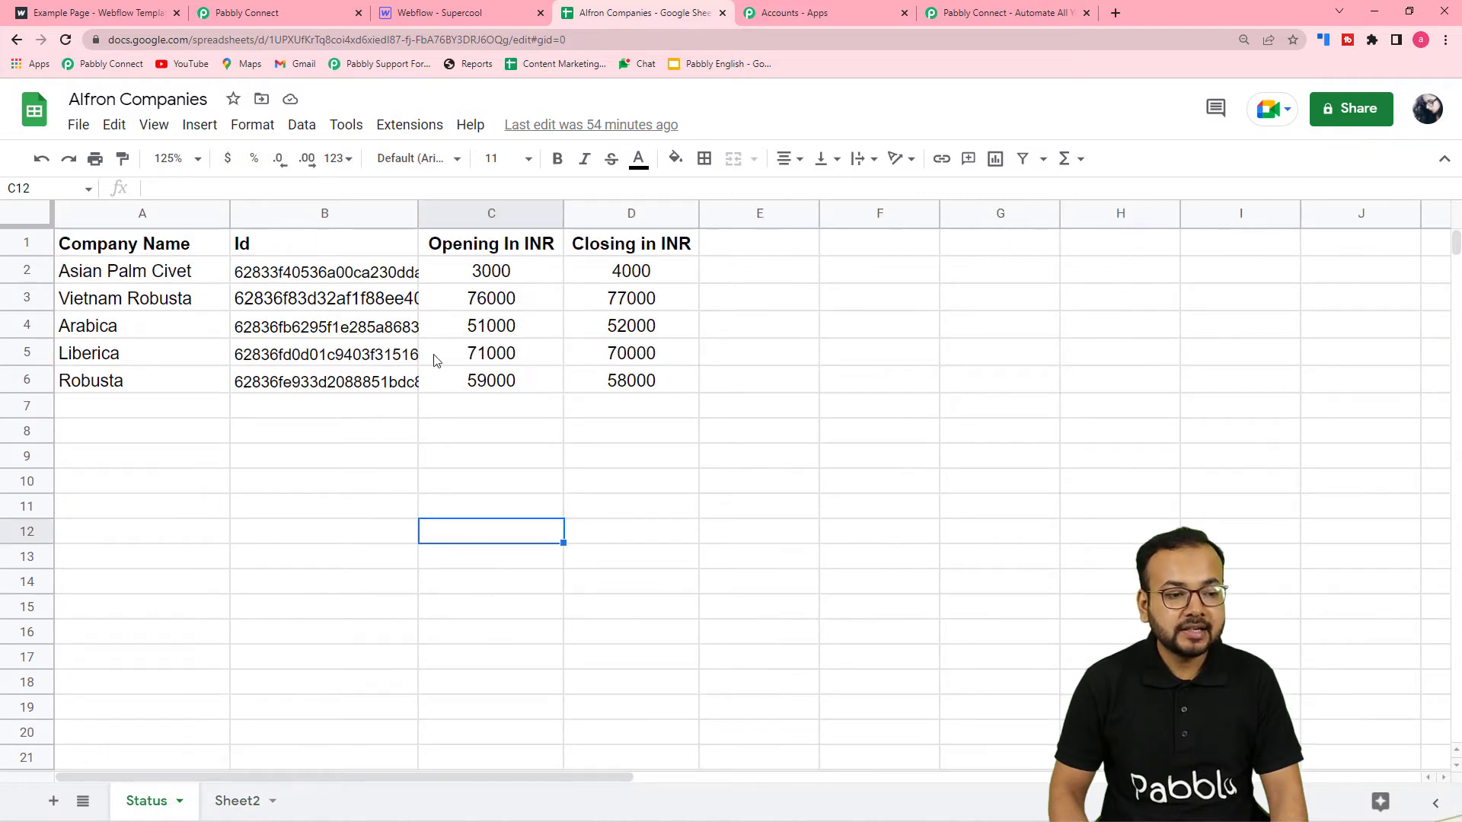
pyautogui.click(301, 13)
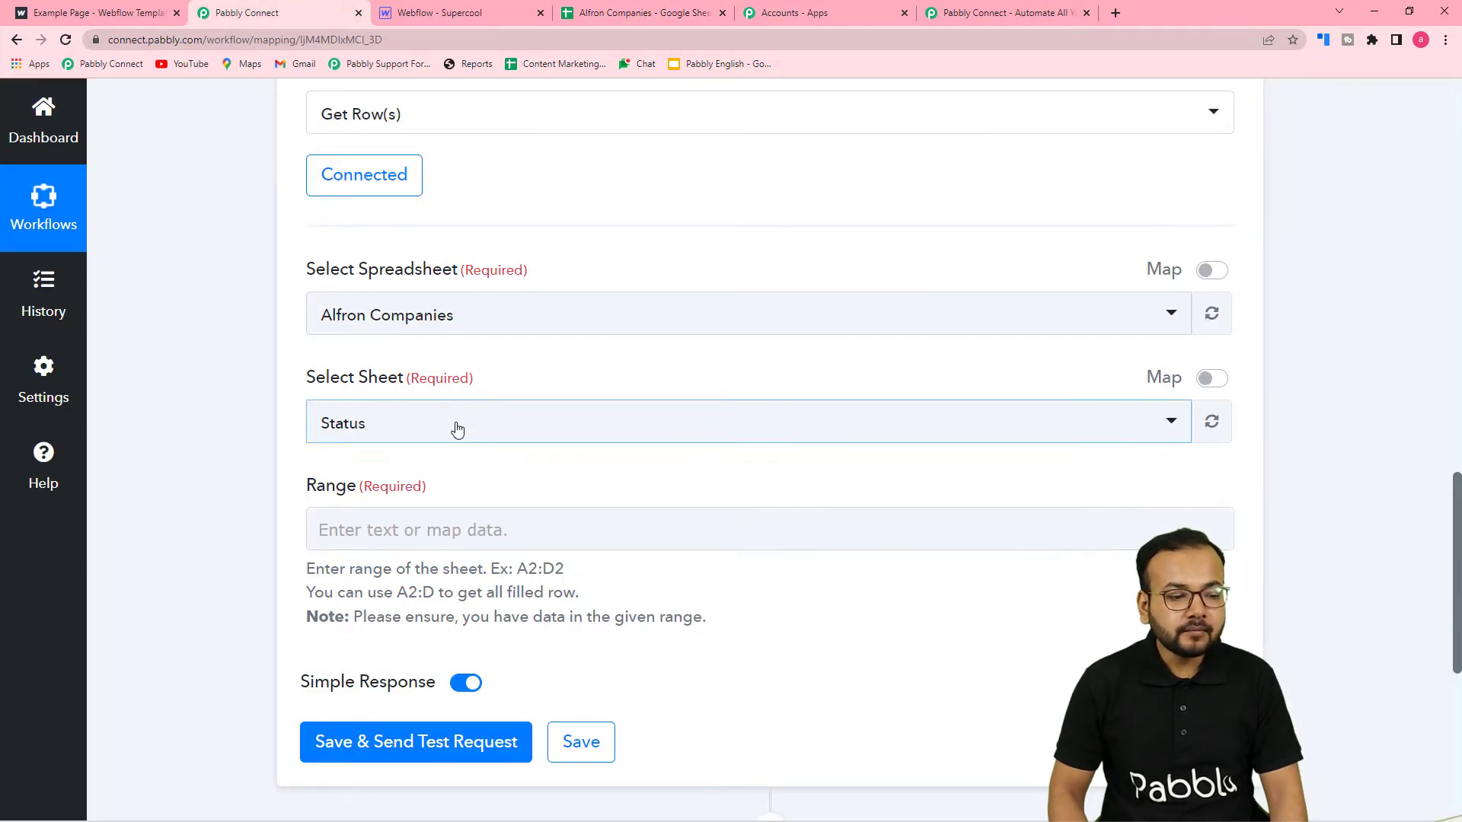
pyautogui.click(456, 429)
pyautogui.click(386, 526)
pyautogui.click(239, 461)
pyautogui.click(321, 531)
pyautogui.click(473, 558)
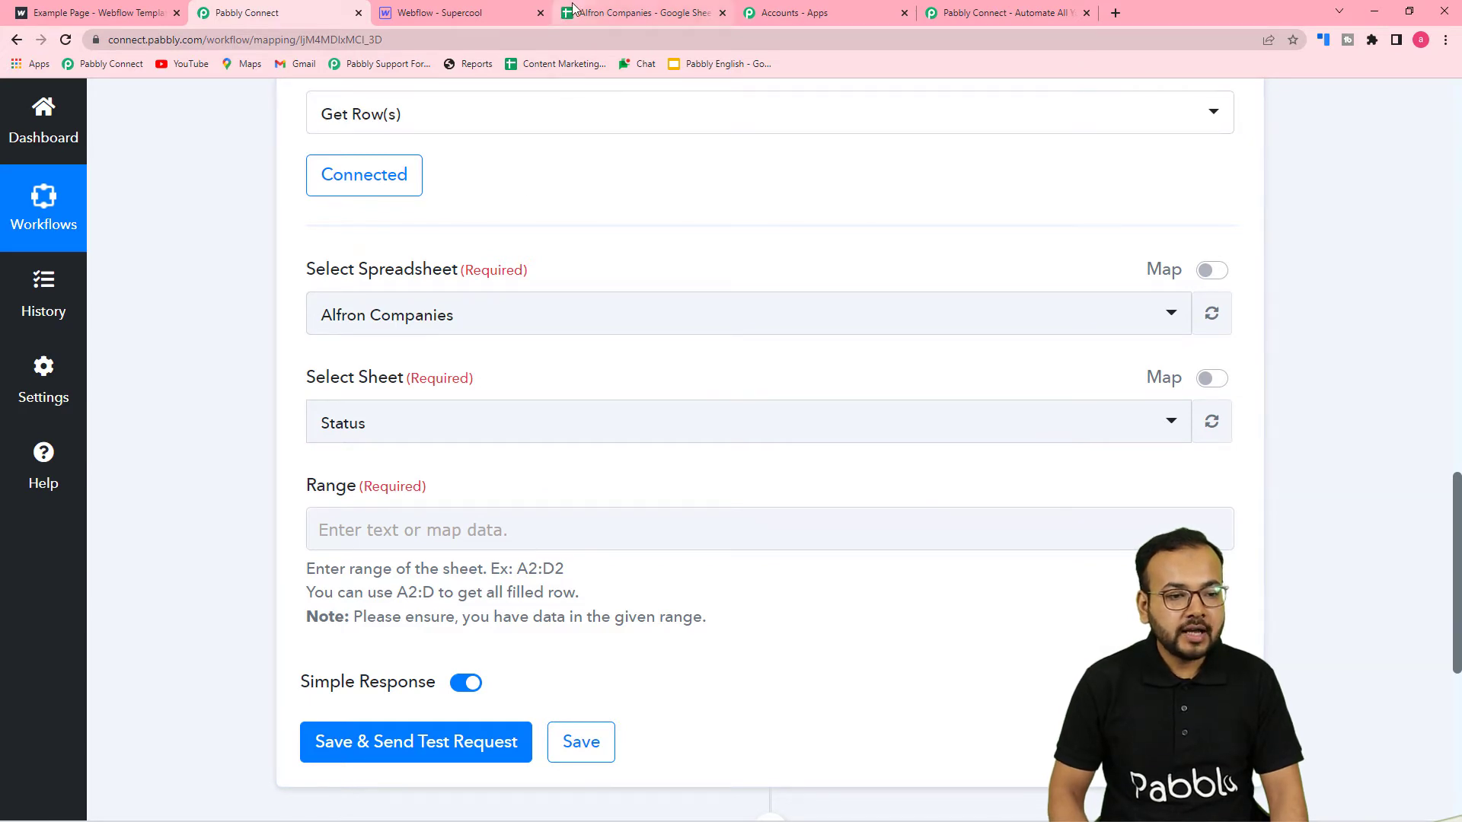
# Select the coffee data cells A2:D6 in the Alfron Companies spreadsheet to identify the range to fetch
pyautogui.click(612, 16)
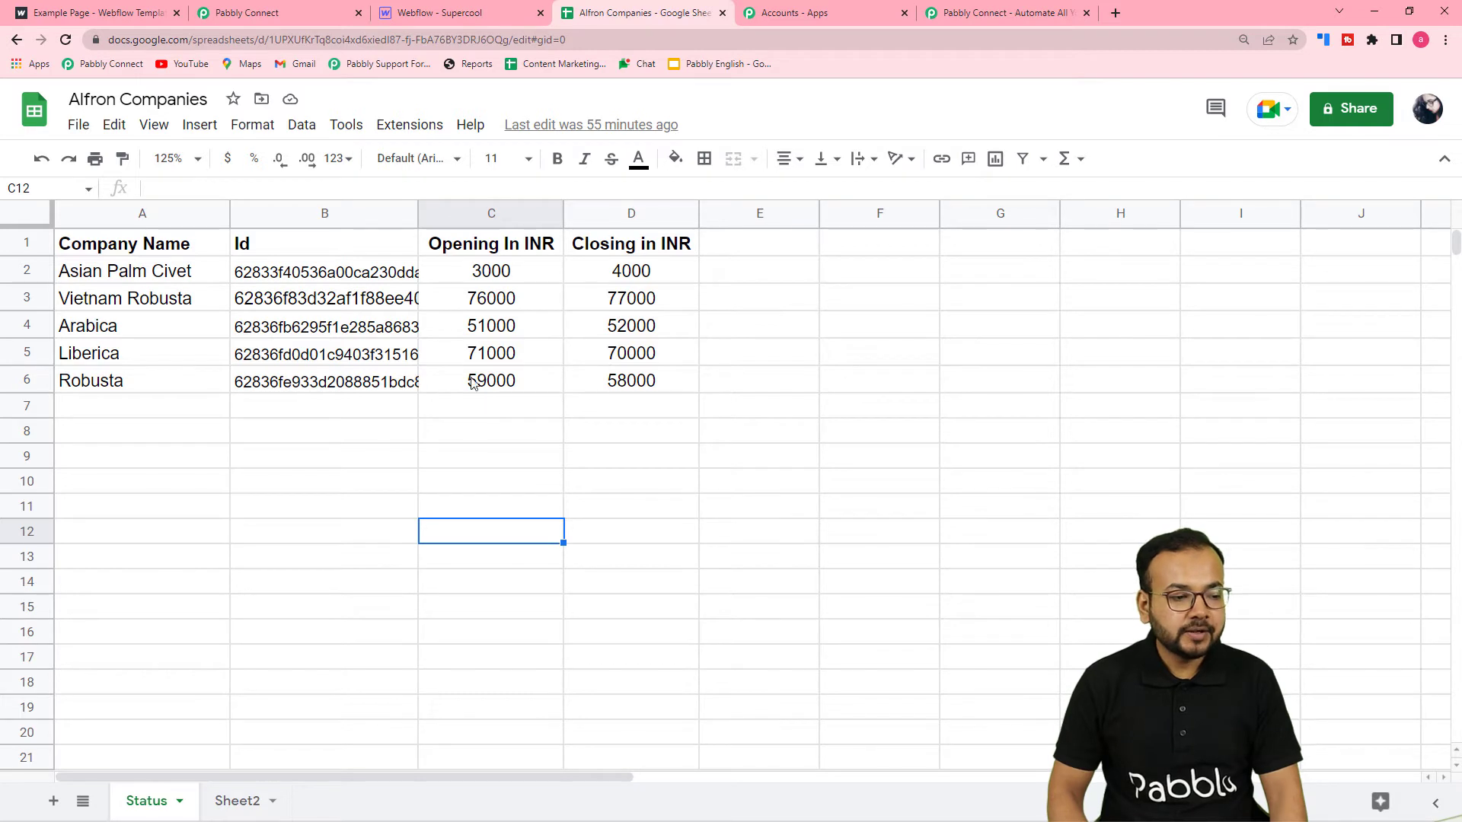
pyautogui.click(141, 274)
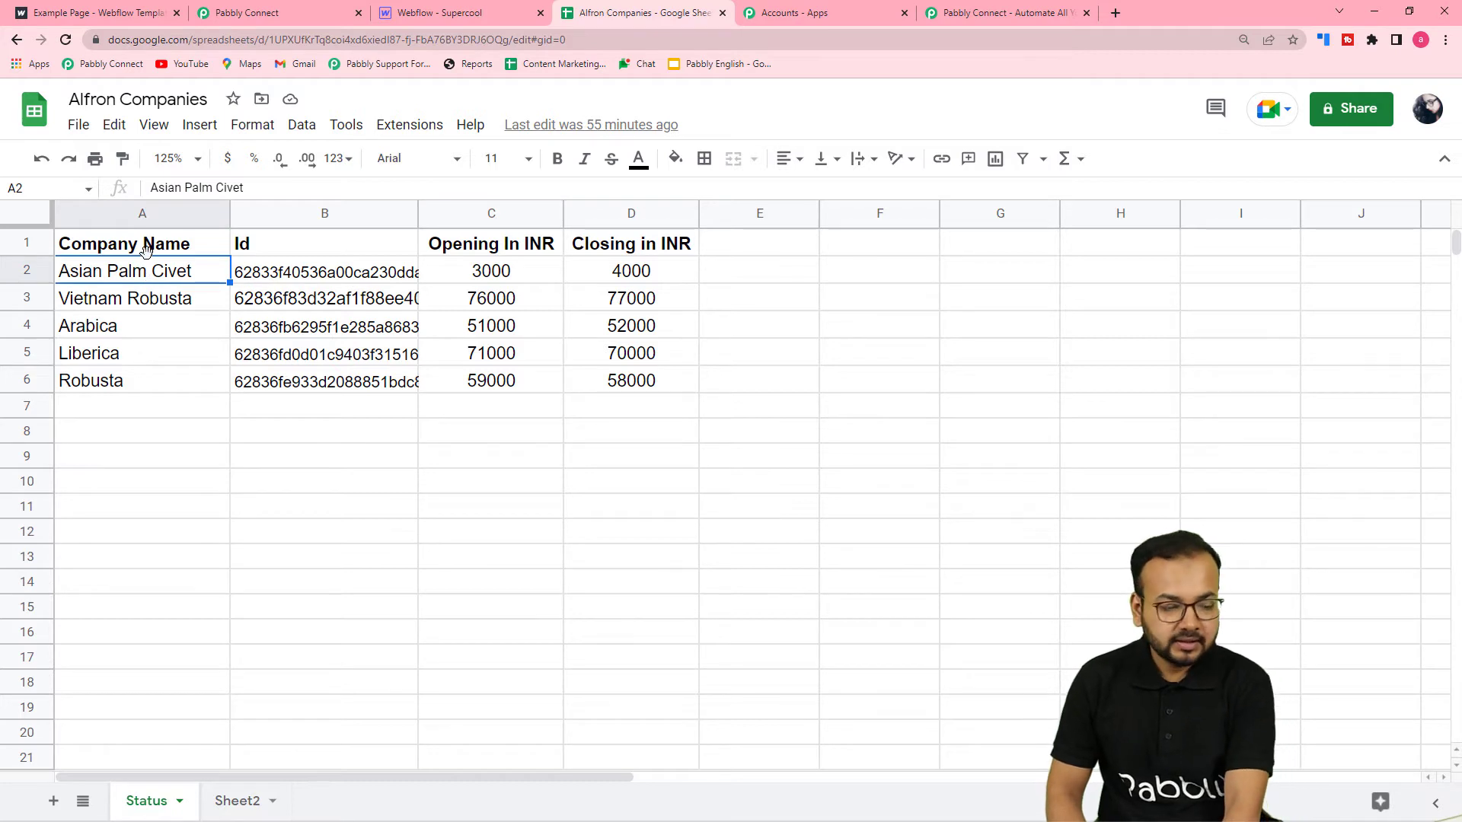
pyautogui.hotkey('shift', 'Right')
pyautogui.hotkey('shift', 'Right')
pyautogui.hotkey('shift', 'Right')
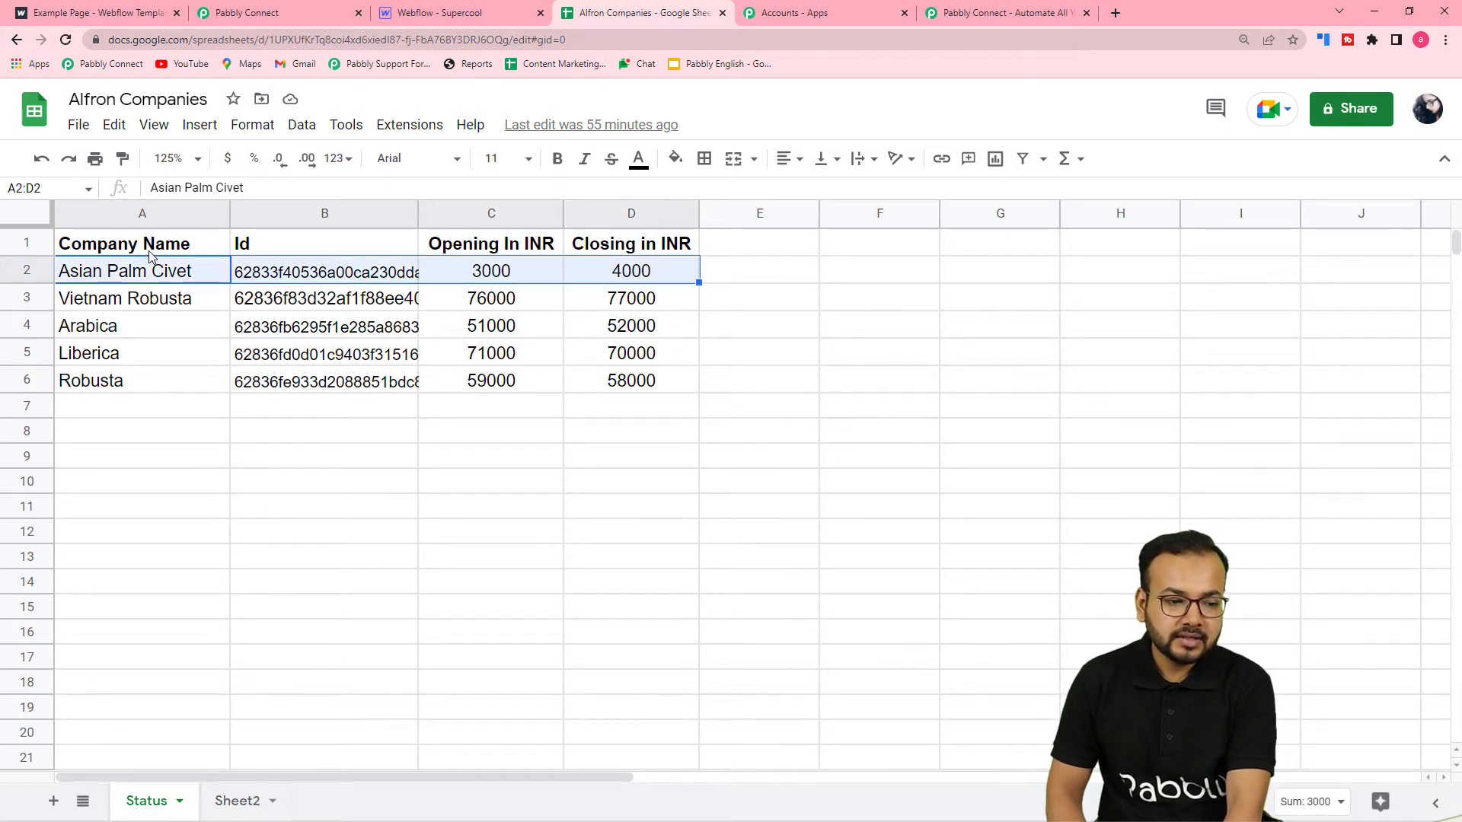
pyautogui.hotkey('shift', 'Down')
pyautogui.hotkey('shift', 'Down')
pyautogui.hotkey('shift', 'Down')
pyautogui.hotkey('shift', 'Down')
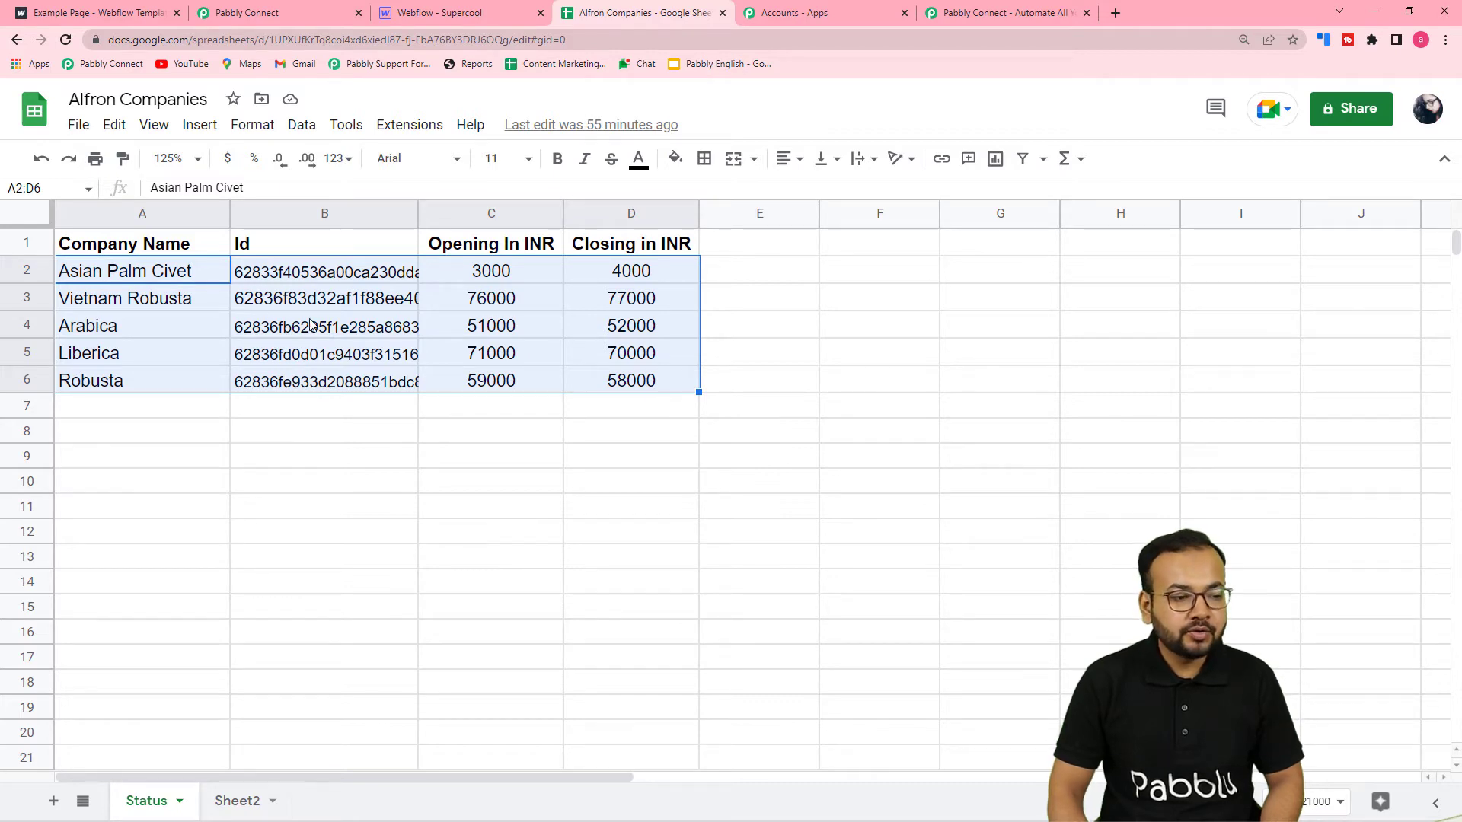
# Set the Get Row(s) range to A2:D6 in Pabbly Connect and compare it with the spreadsheet's data rows
pyautogui.click(302, 12)
pyautogui.click(417, 524)
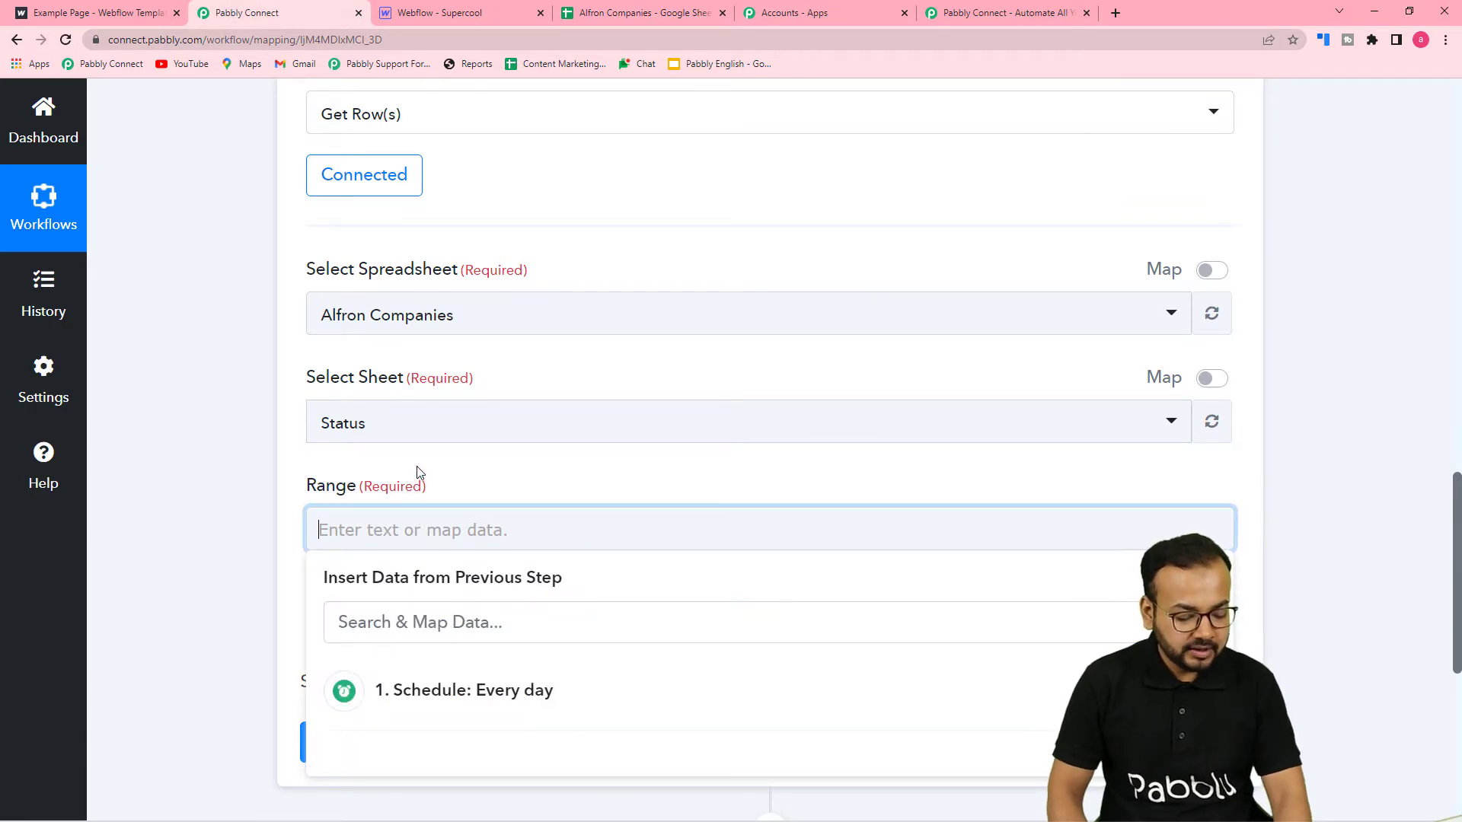
pyautogui.write('A2:d6')
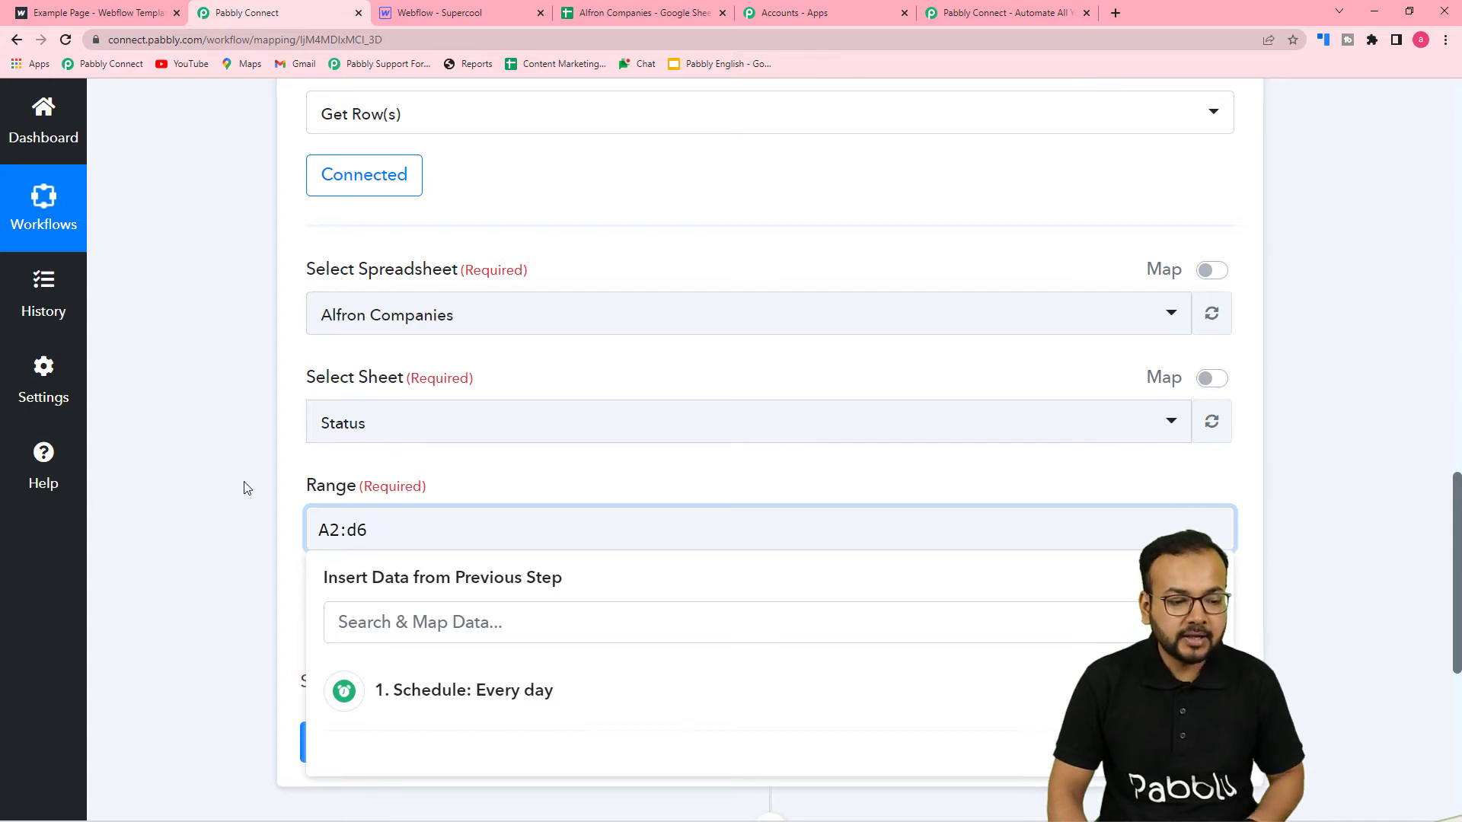
pyautogui.click(244, 487)
pyautogui.click(378, 530)
pyautogui.press('BackSpace')
pyautogui.write('D6')
pyautogui.click(252, 500)
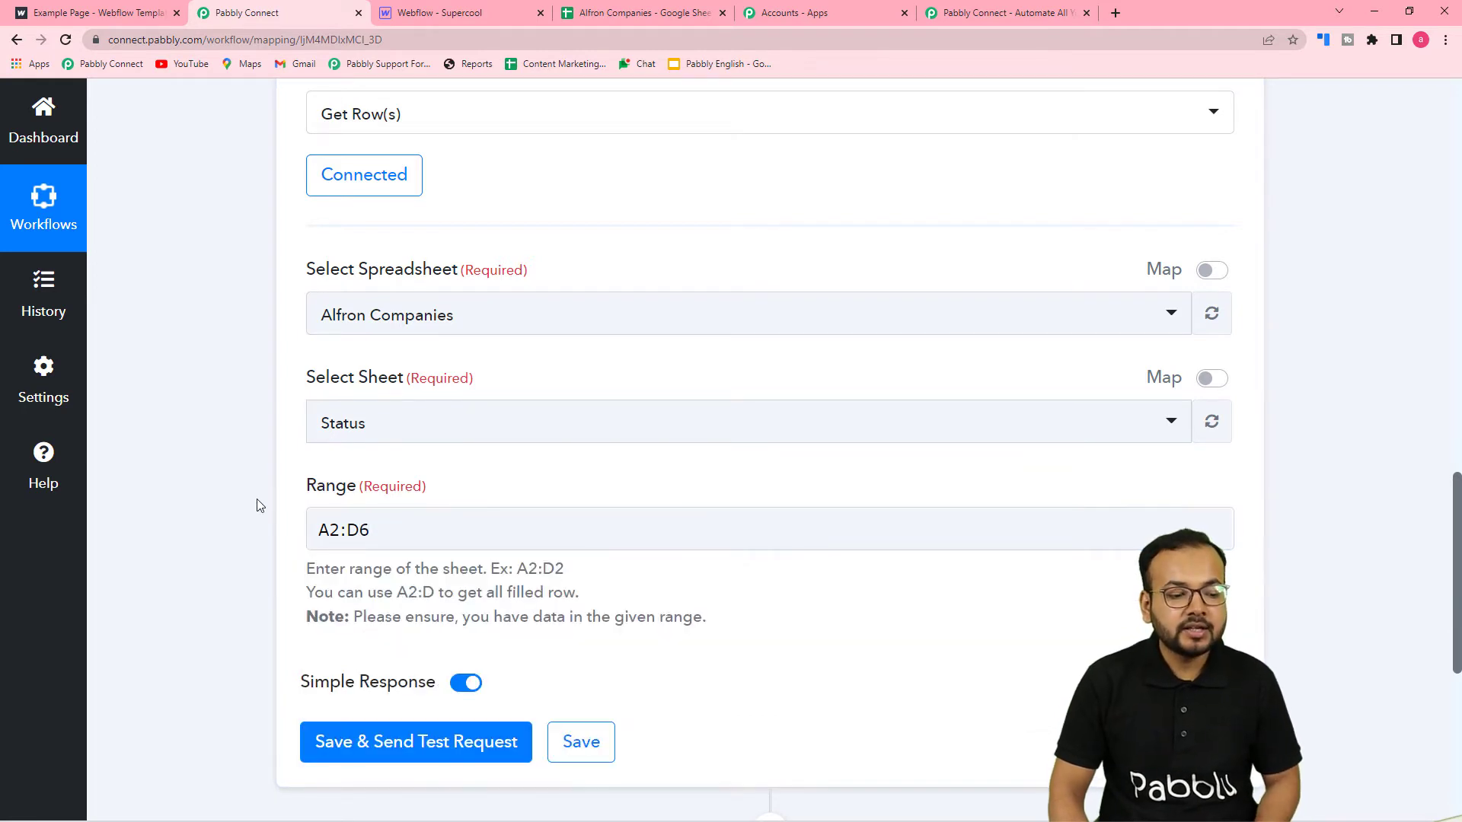
pyautogui.click(644, 13)
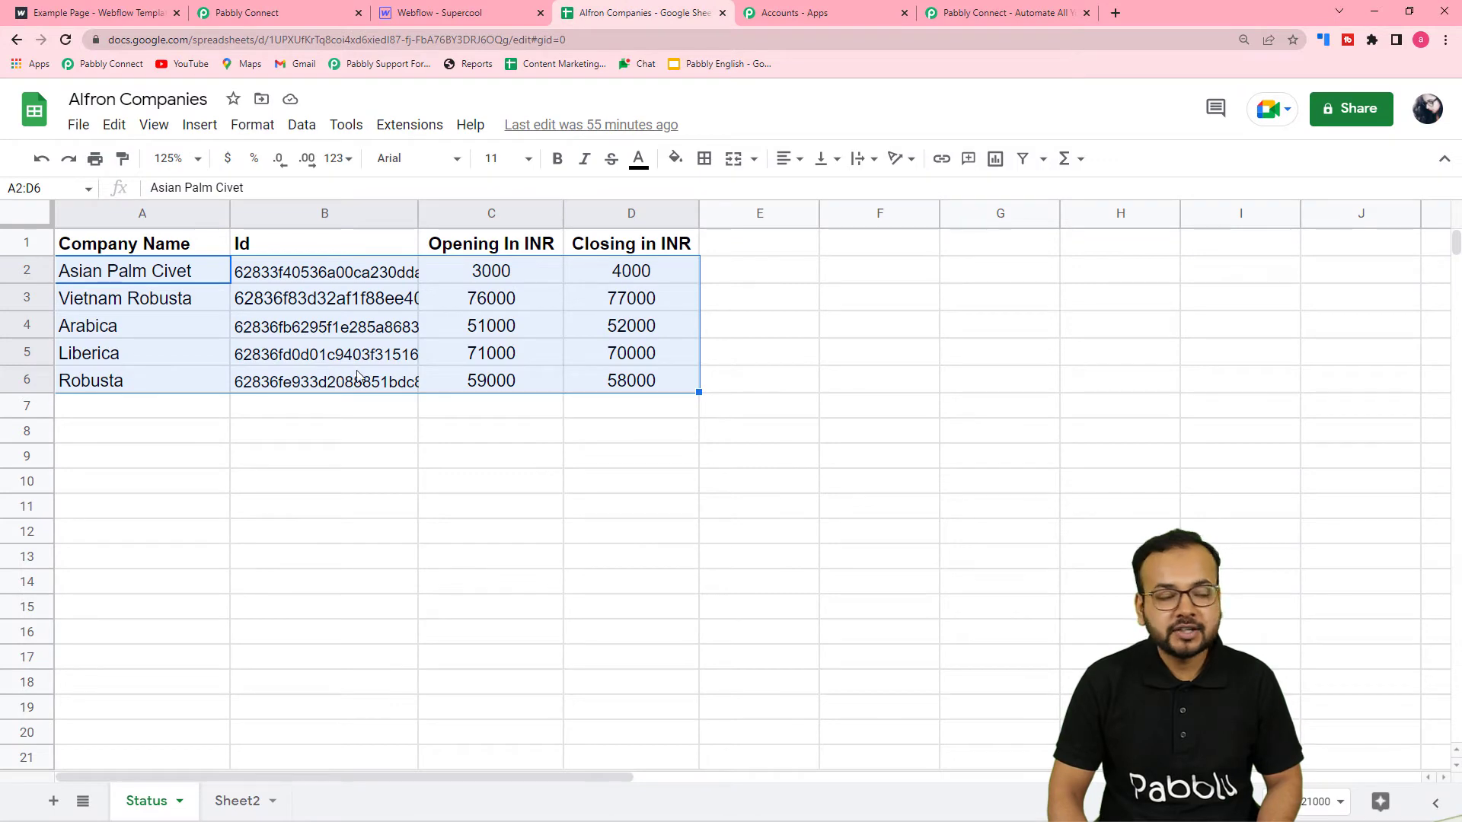
pyautogui.click(242, 14)
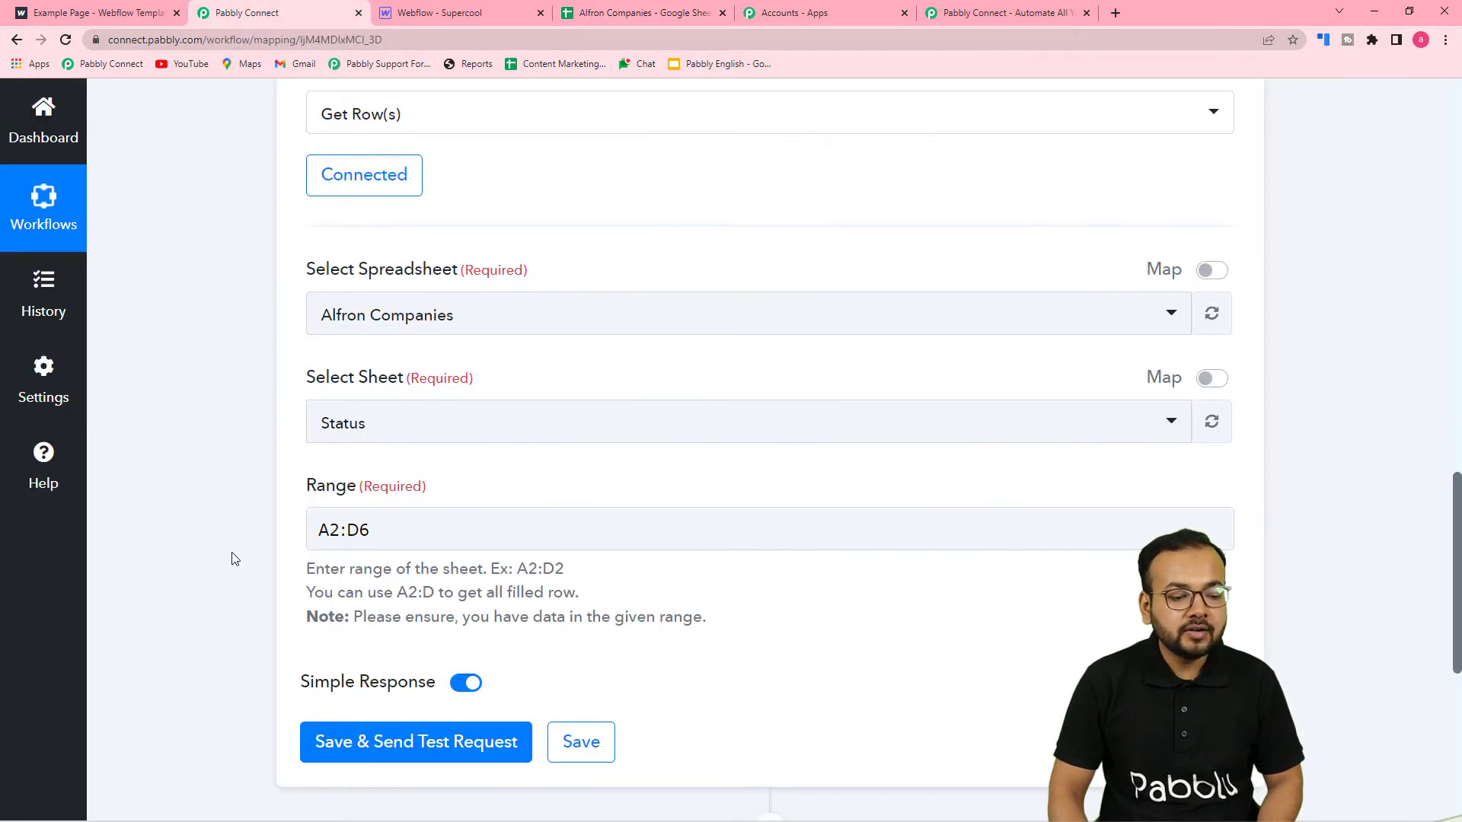
# Turn off Simple Response for the Get Row(s) action, save it and send a test request
pyautogui.scroll(-3, 234, 560)
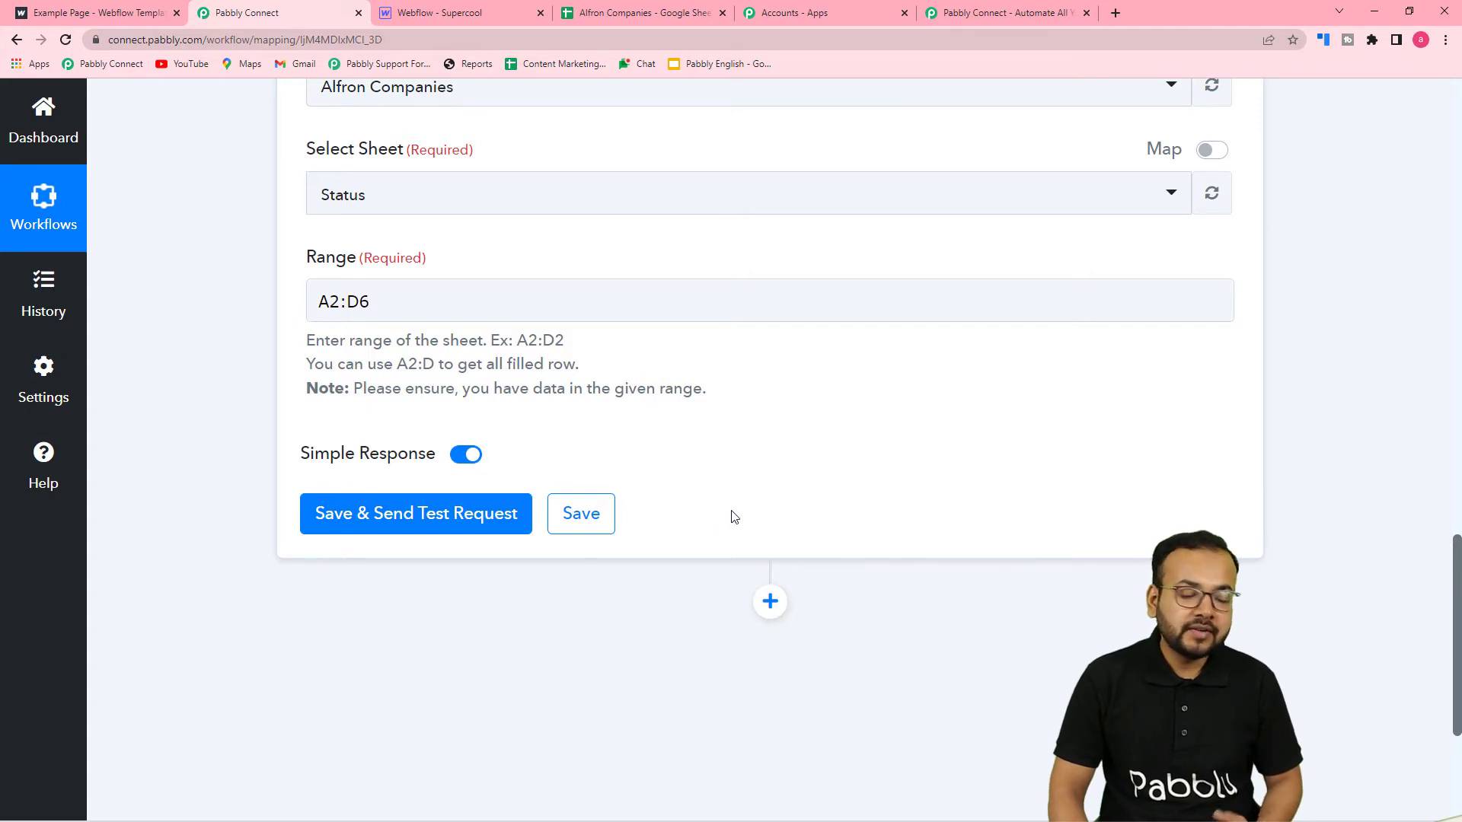
pyautogui.click(474, 459)
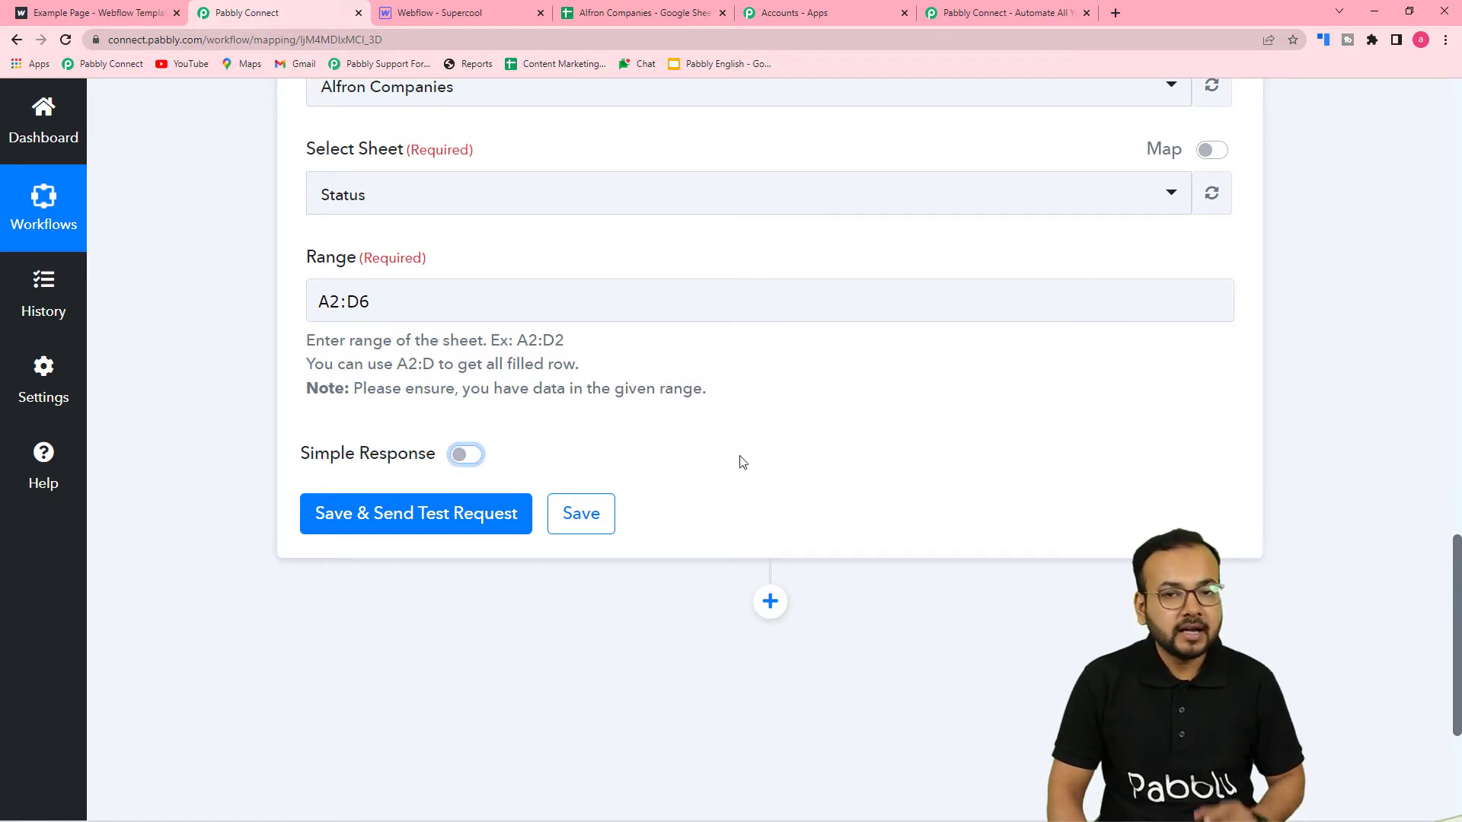
pyautogui.click(403, 517)
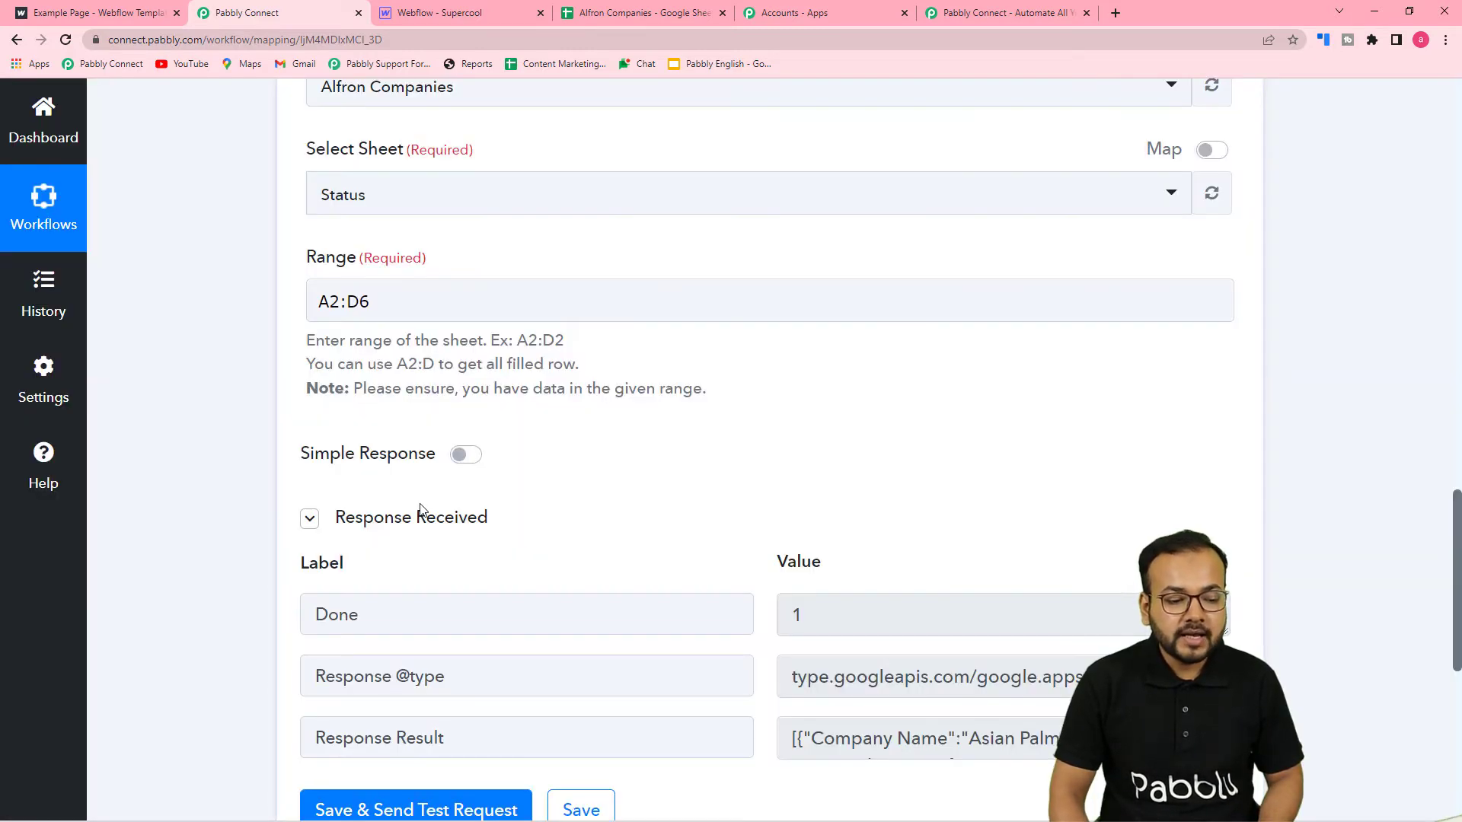
# Enlarge the Response Result value and read through the coffee rows returned from the spreadsheet
pyautogui.scroll(-3, 421, 511)
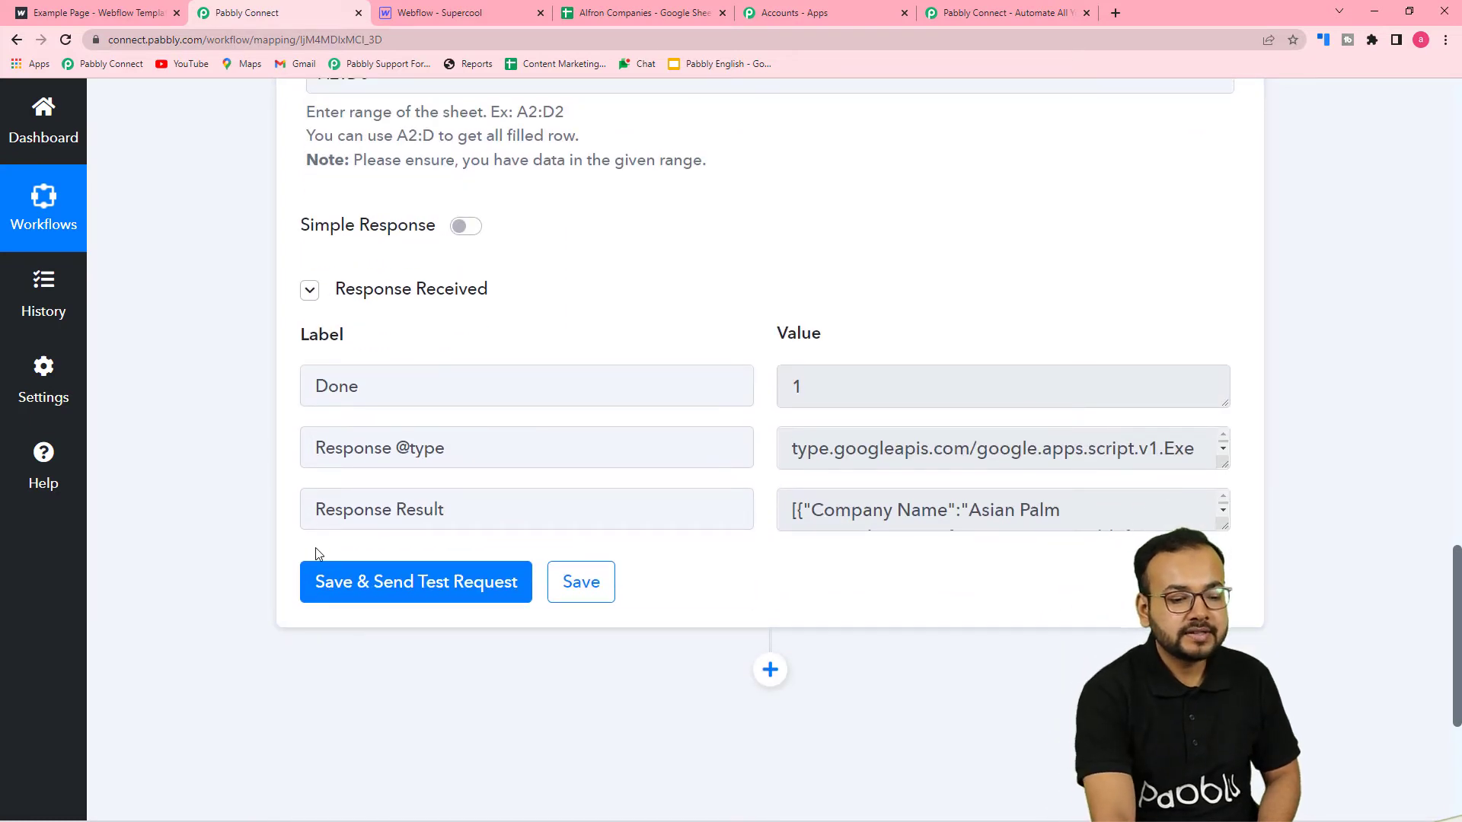
pyautogui.scroll(-2, 1222, 366)
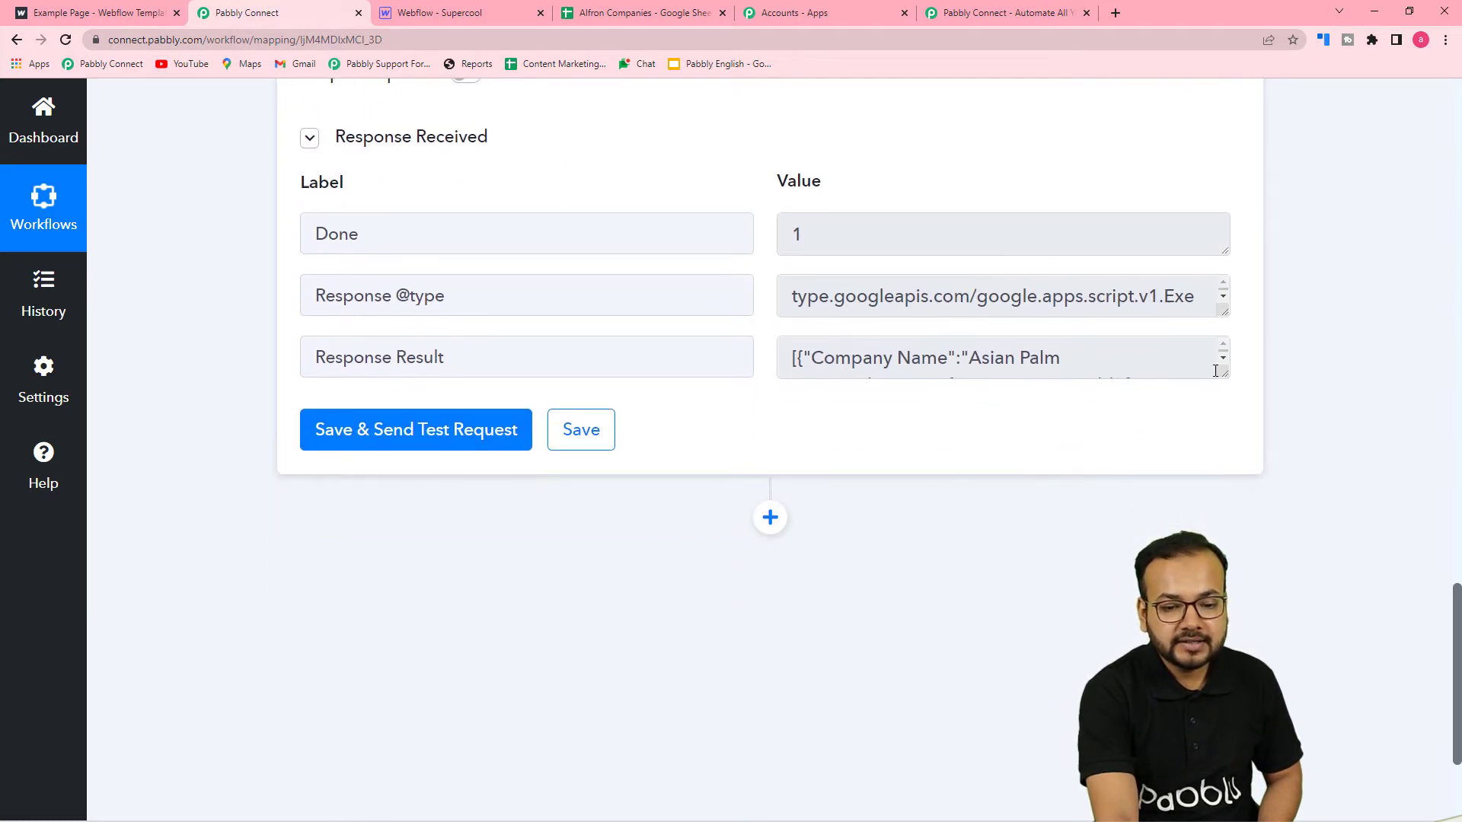
pyautogui.moveTo(1219, 375); pyautogui.dragTo(1231, 419)
pyautogui.moveTo(1239, 489); pyautogui.dragTo(1241, 670)
pyautogui.scroll(-1, 1000, 478)
pyautogui.scroll(2, 952, 468)
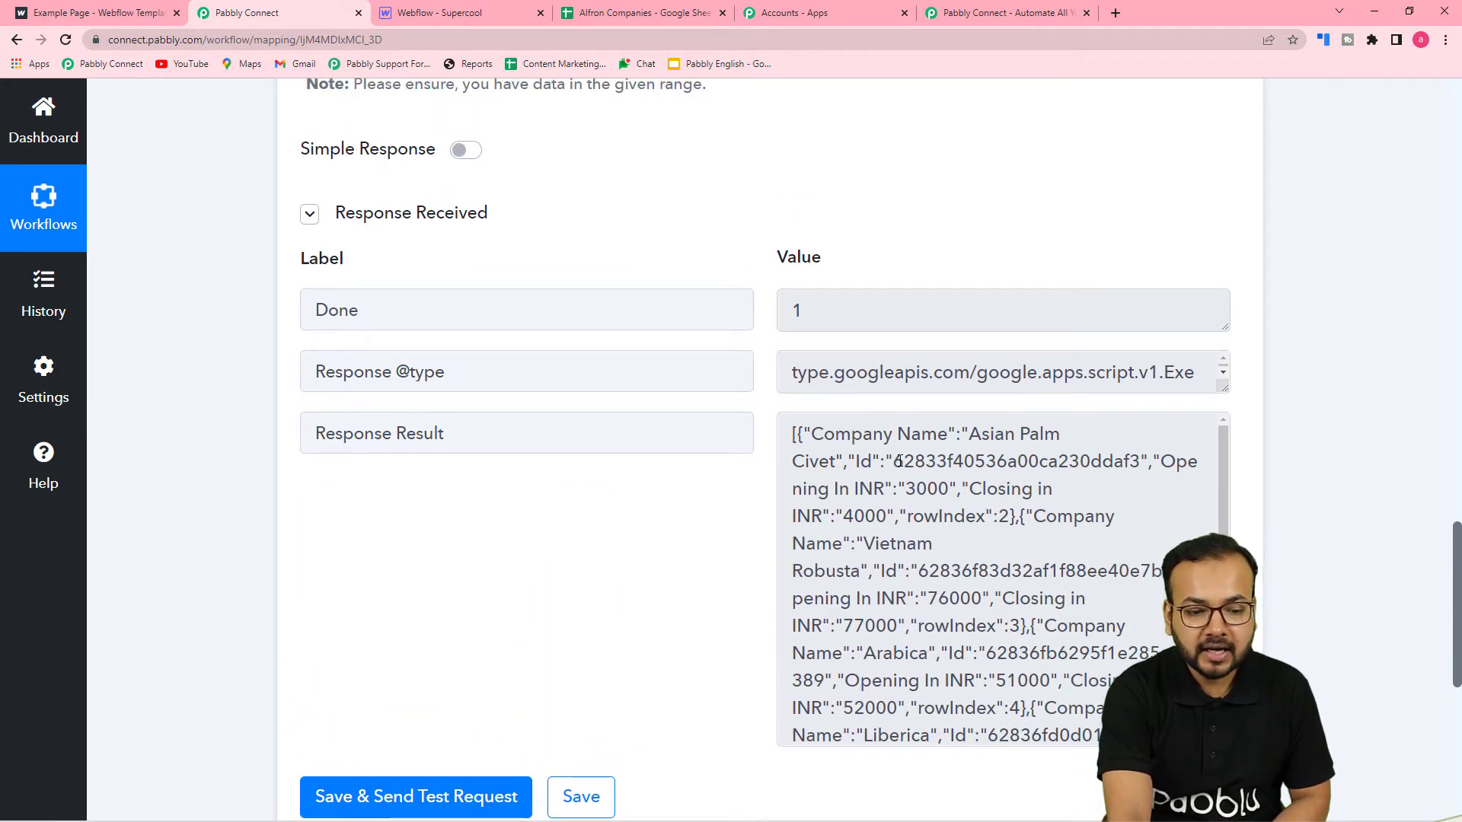
pyautogui.scroll(-2, 899, 461)
pyautogui.scroll(-2, 900, 461)
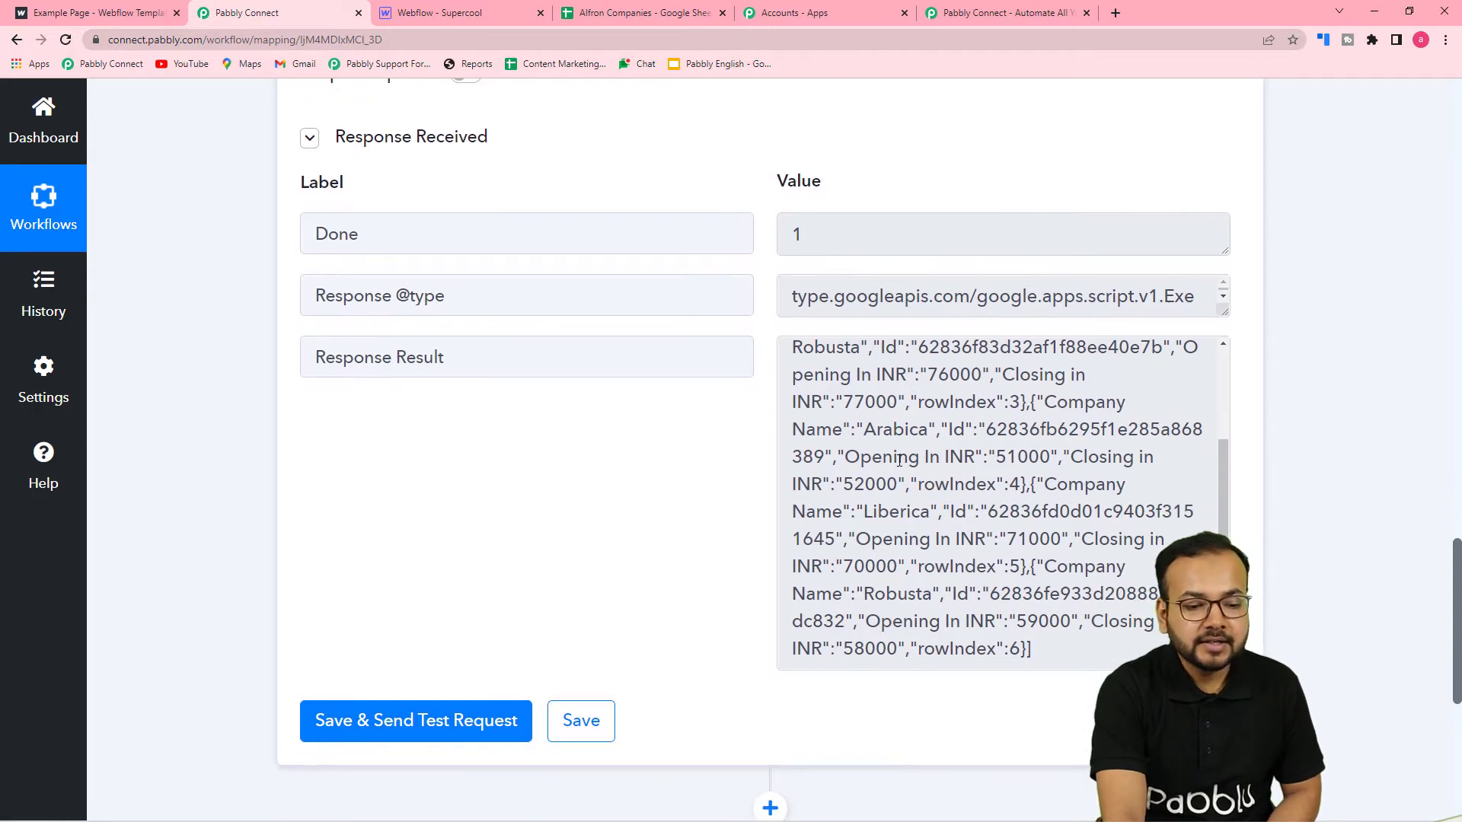
pyautogui.scroll(2, 926, 463)
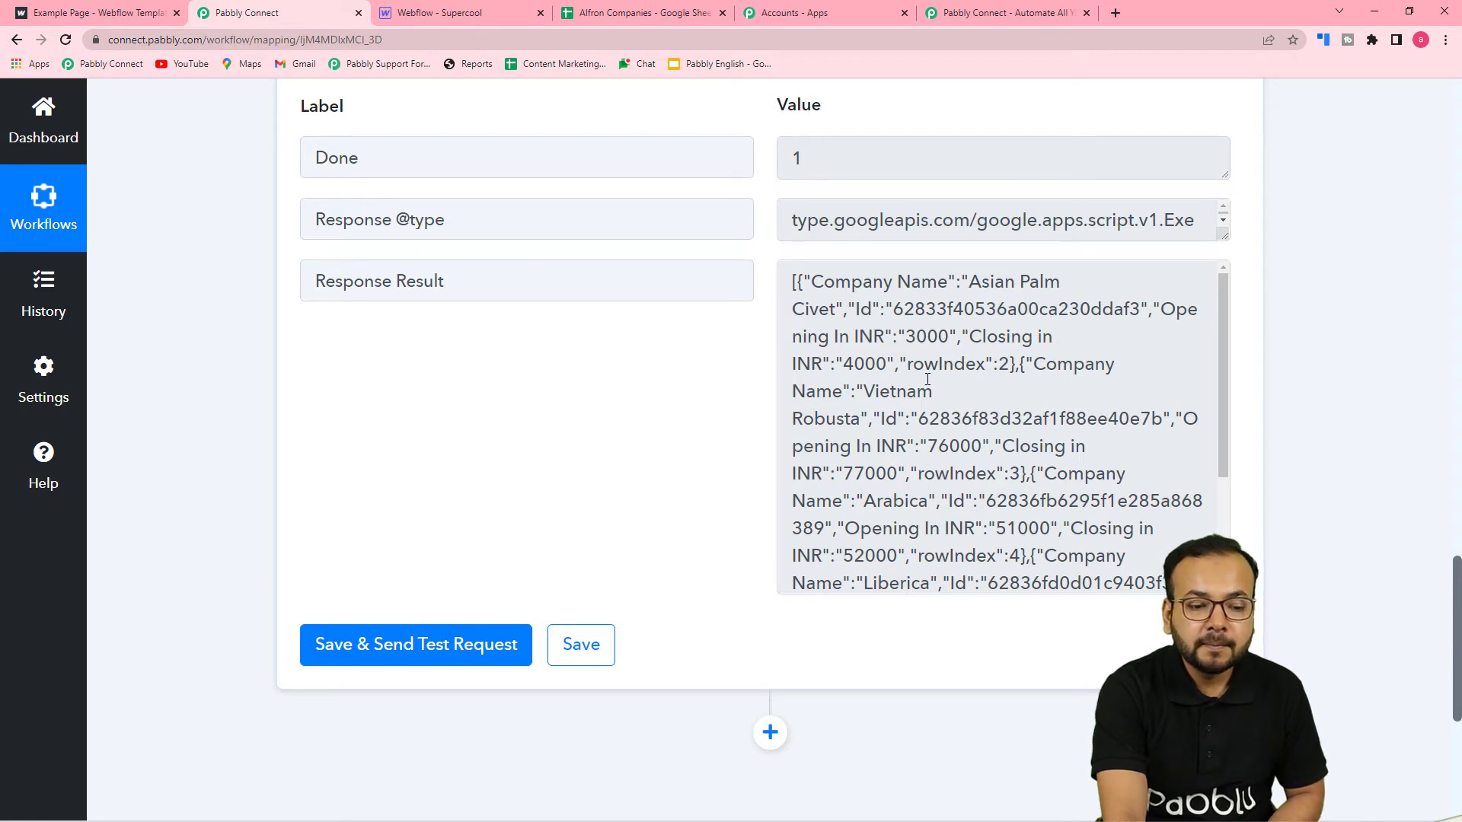
pyautogui.scroll(-1, 928, 379)
pyautogui.scroll(1, 929, 378)
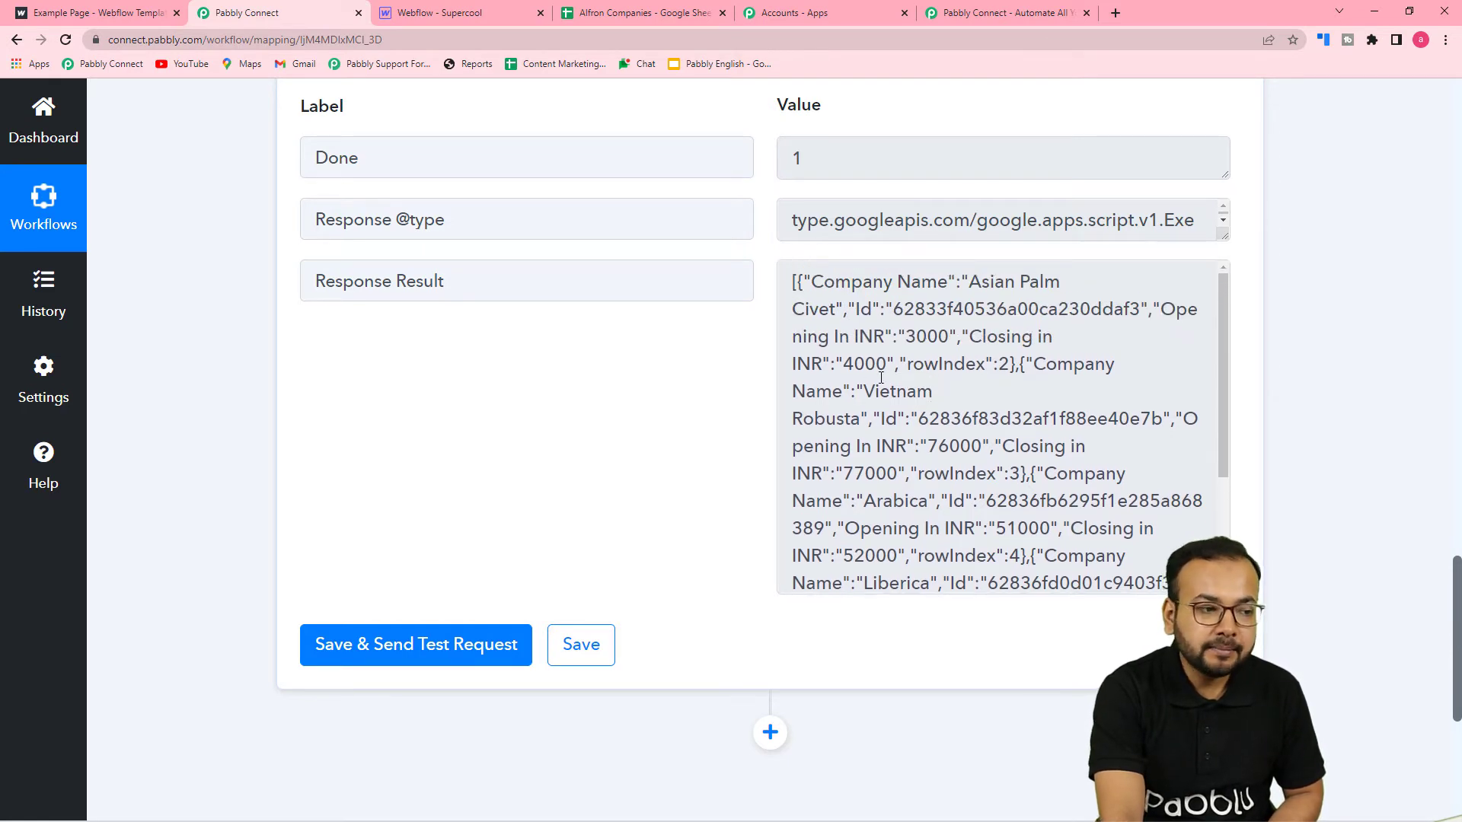
# Compare the coffee price table in the Webflow designer with the one on the live website
pyautogui.click(427, 14)
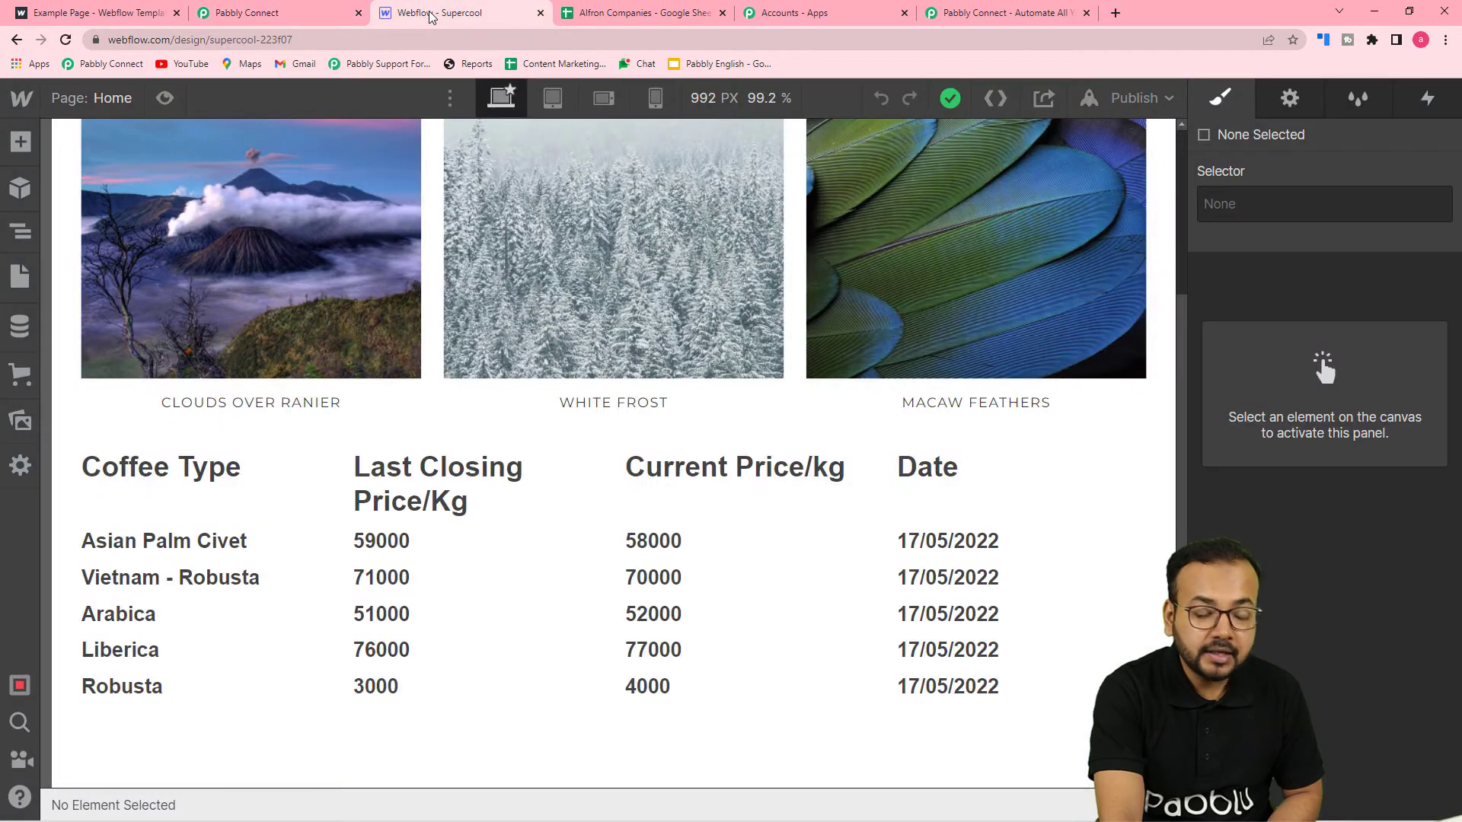
pyautogui.click(124, 8)
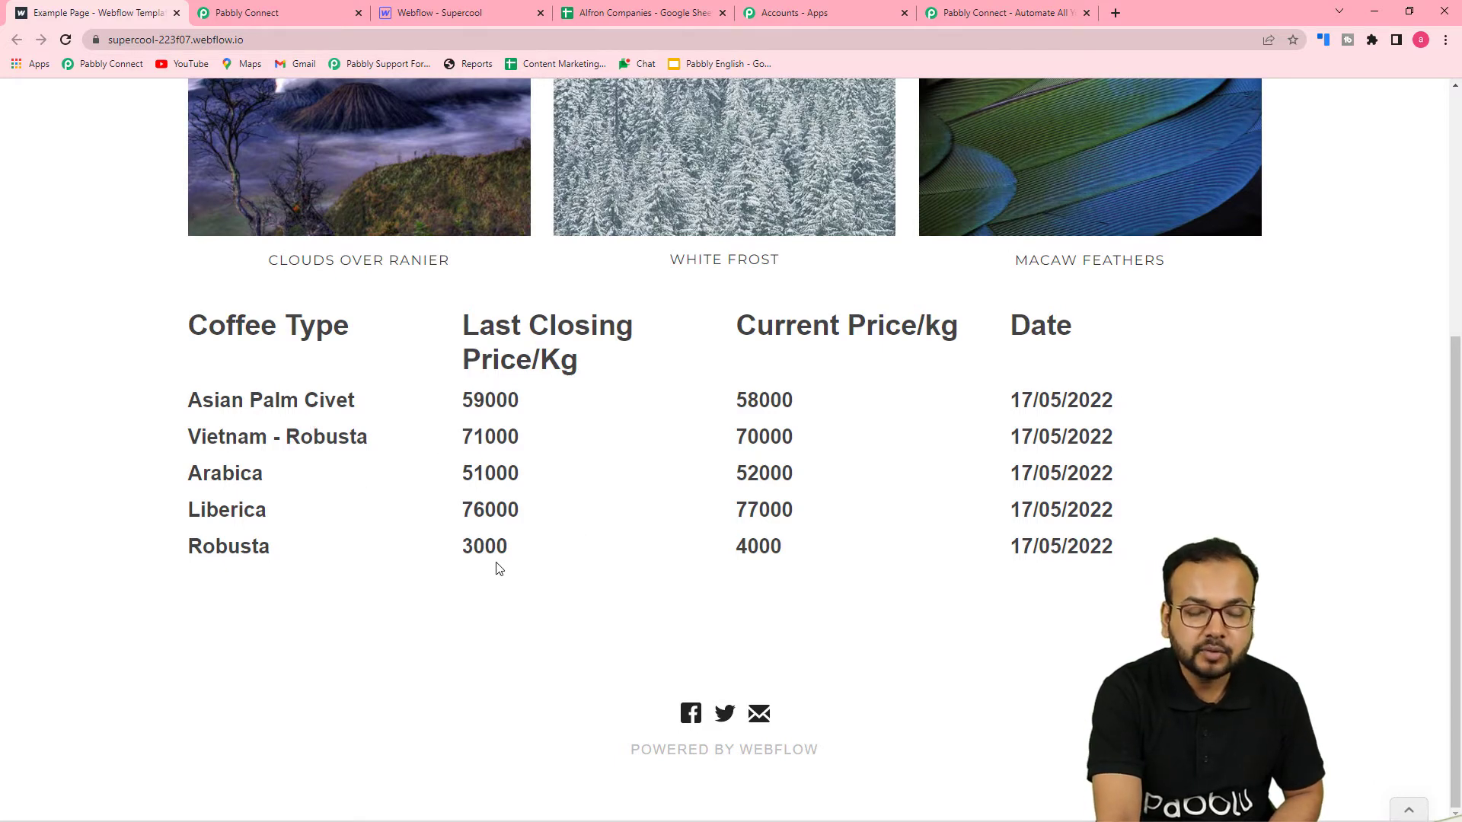
# Return to the Pabbly Connect workflow and add an Iterator action after the Google Sheets Get Row(s) step
pyautogui.click(323, 10)
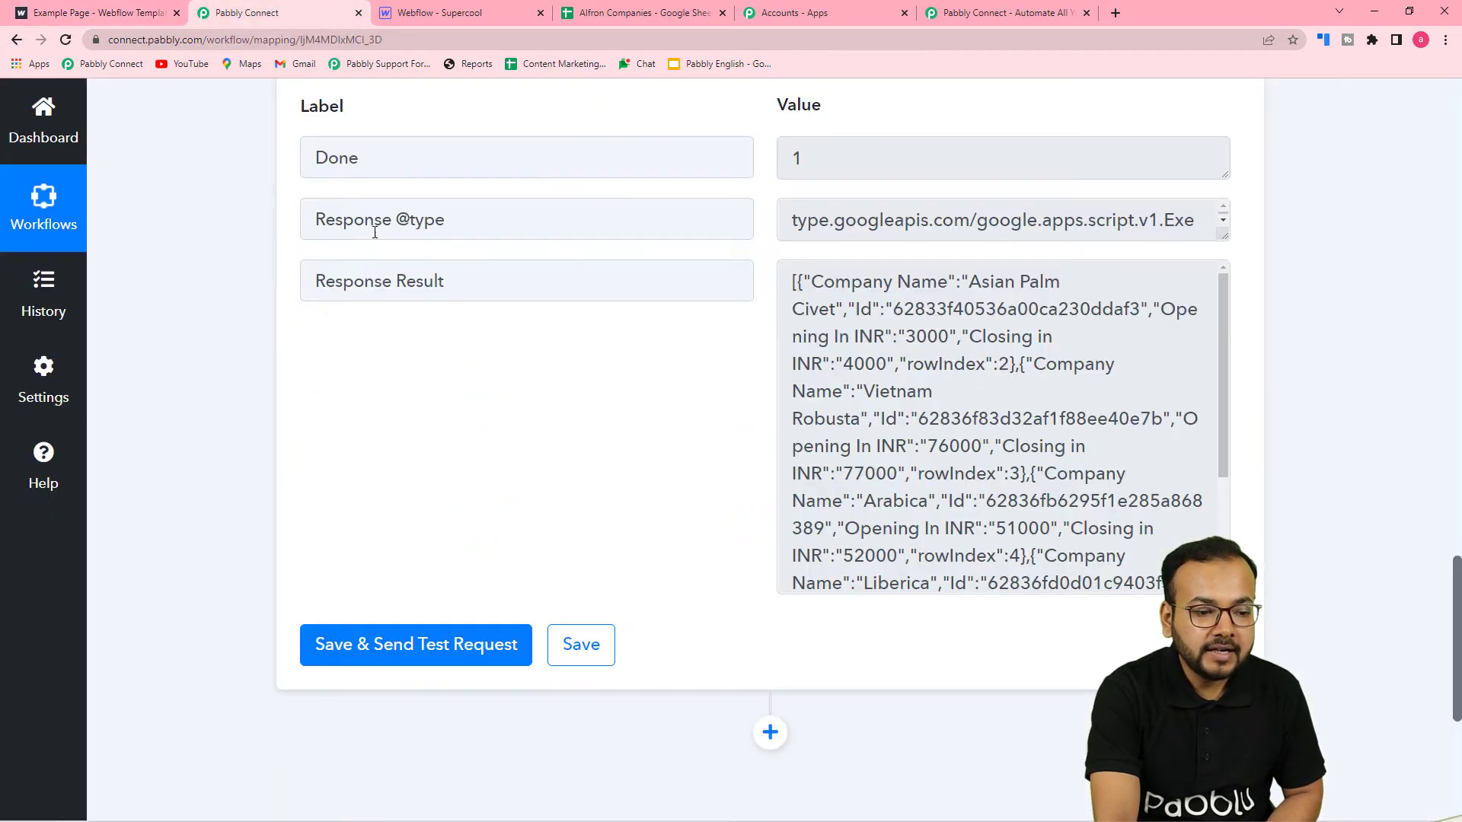
pyautogui.scroll(-3, 334, 285)
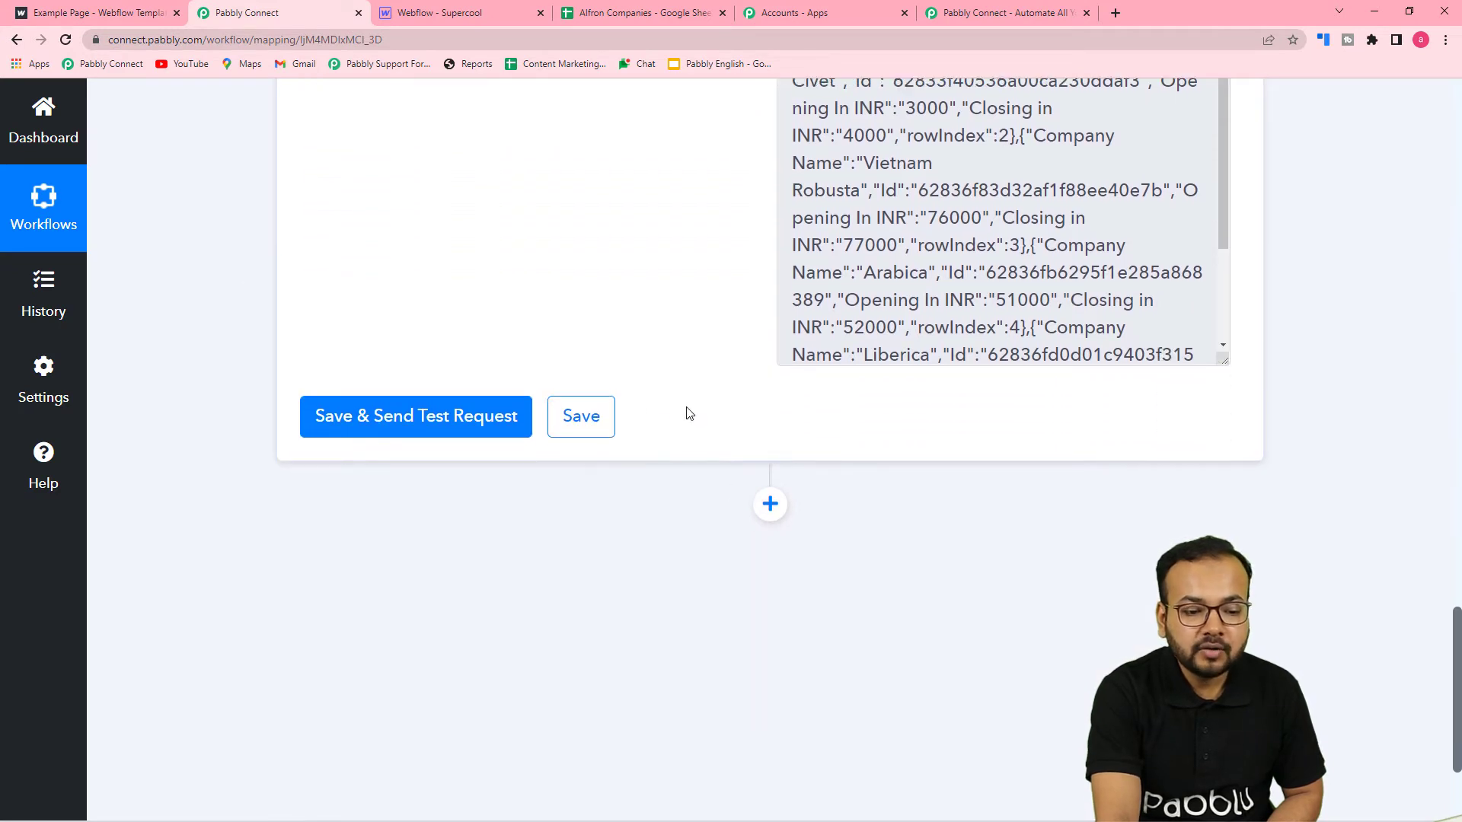
pyautogui.scroll(-3, 618, 512)
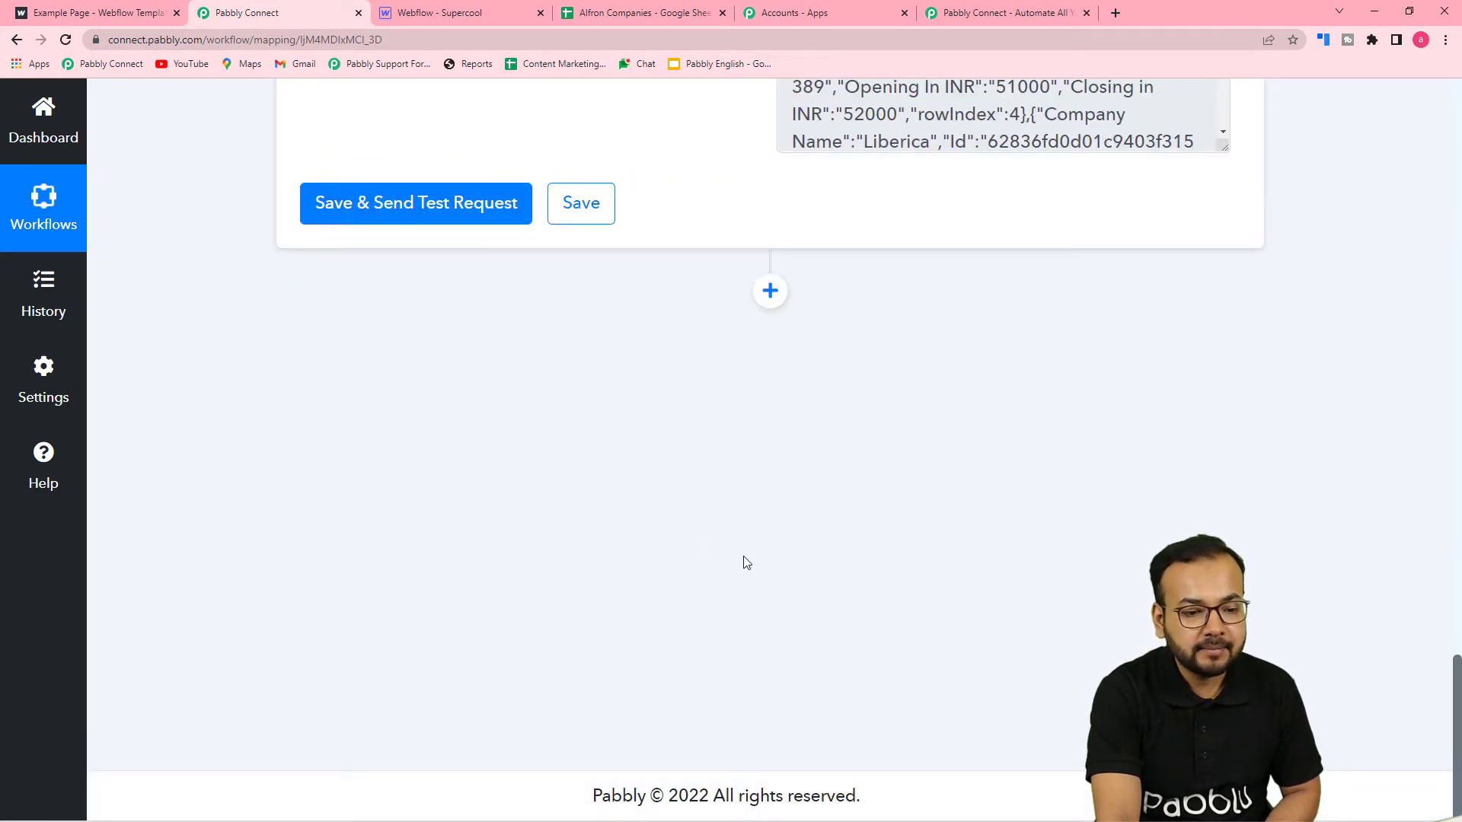
pyautogui.click(770, 295)
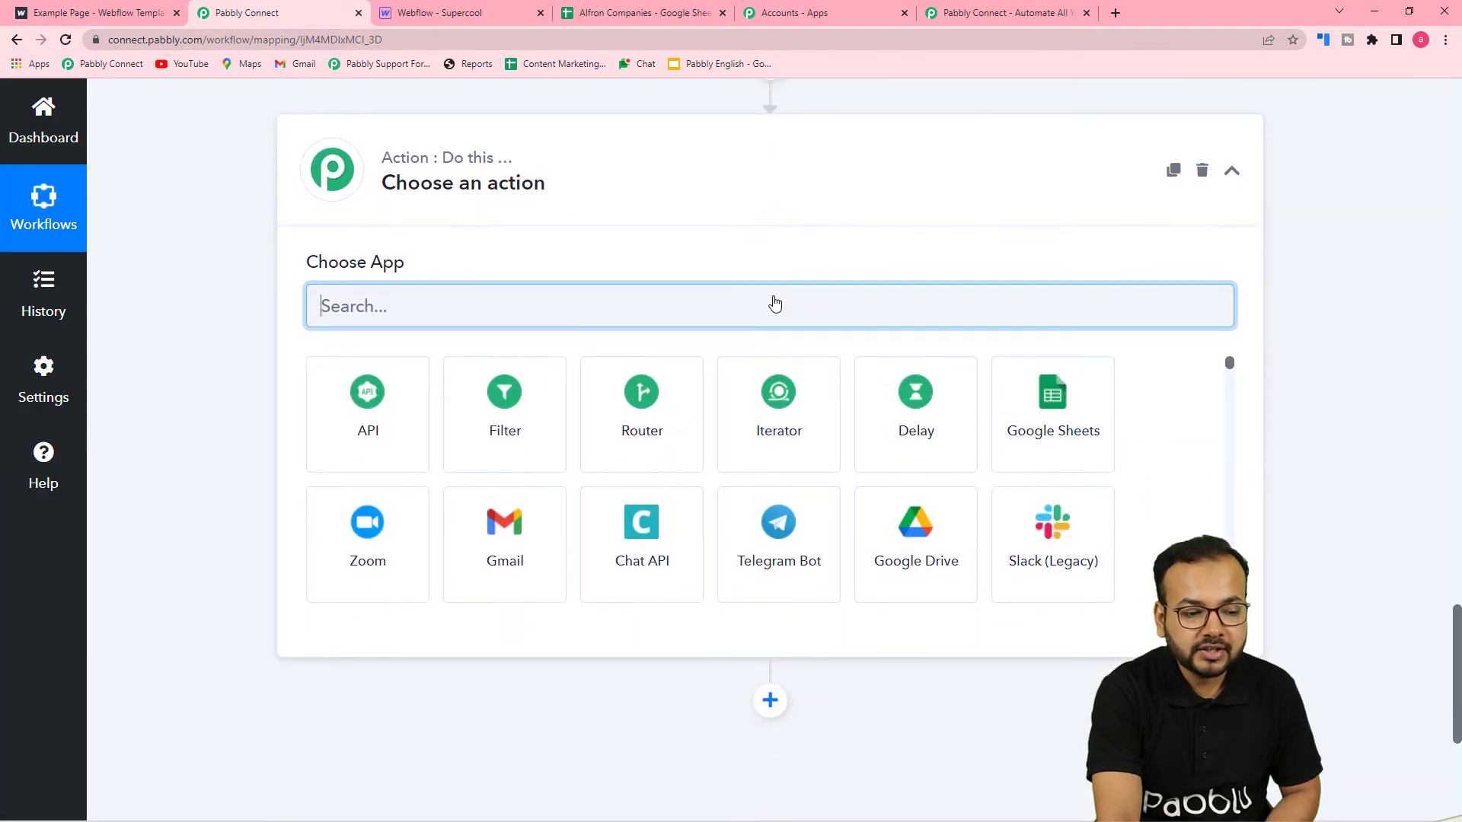
pyautogui.click(797, 431)
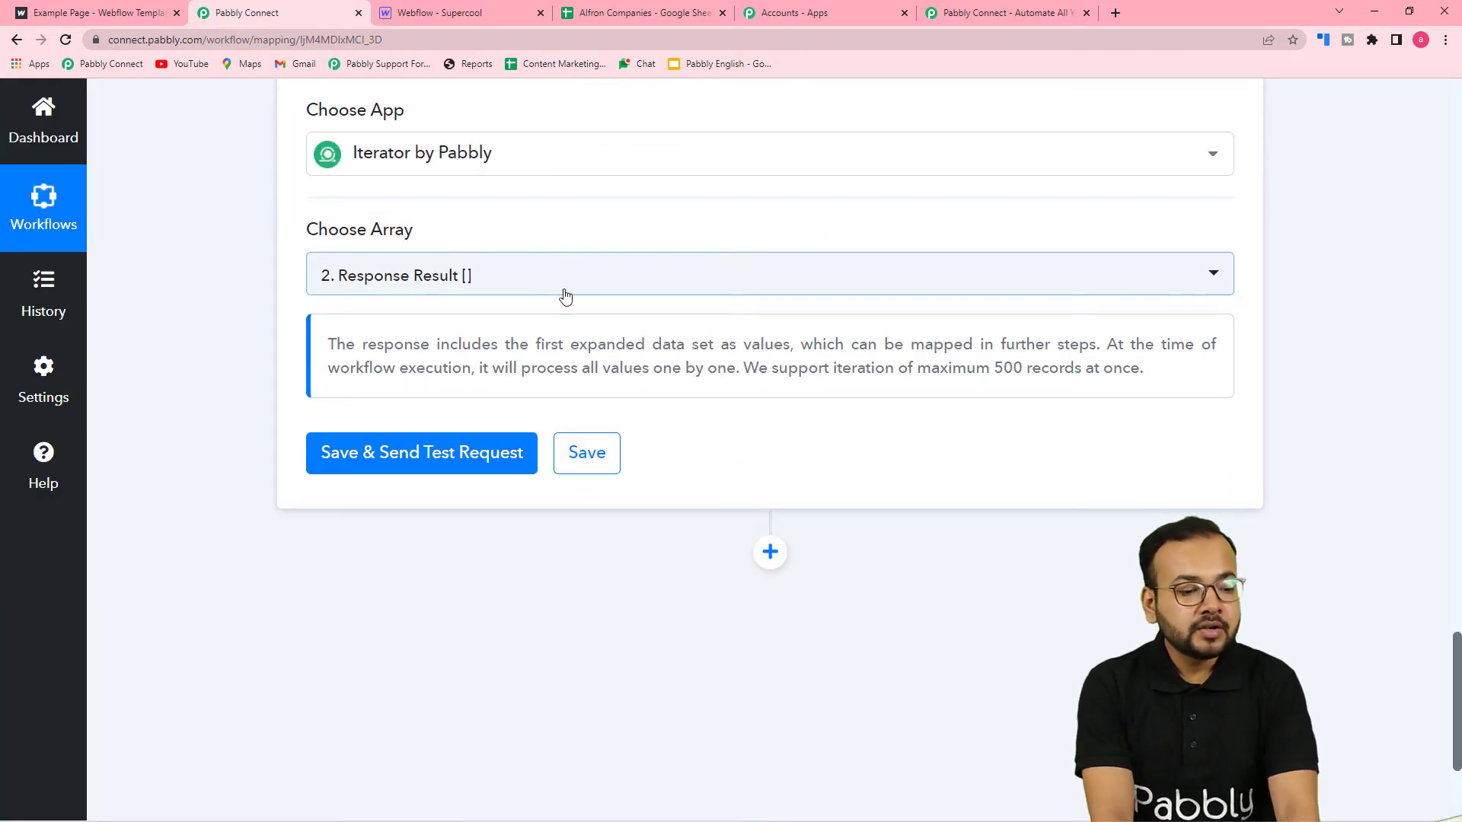
# Choose the Google Sheets Response Result array for the Iterator, save it and send a test request
pyautogui.scroll(4, 659, 289)
pyautogui.scroll(6, 661, 290)
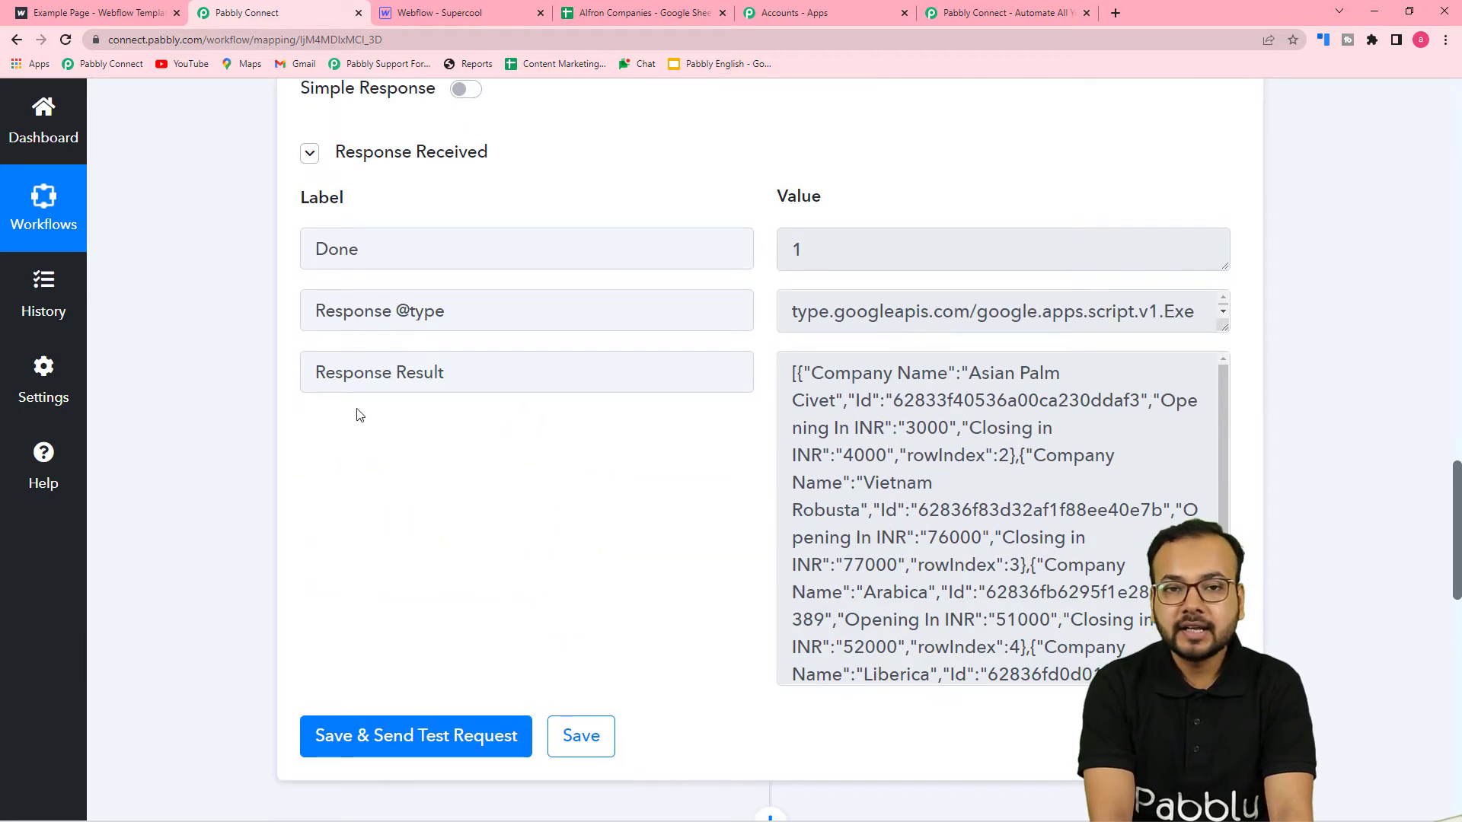
pyautogui.scroll(-6, 614, 418)
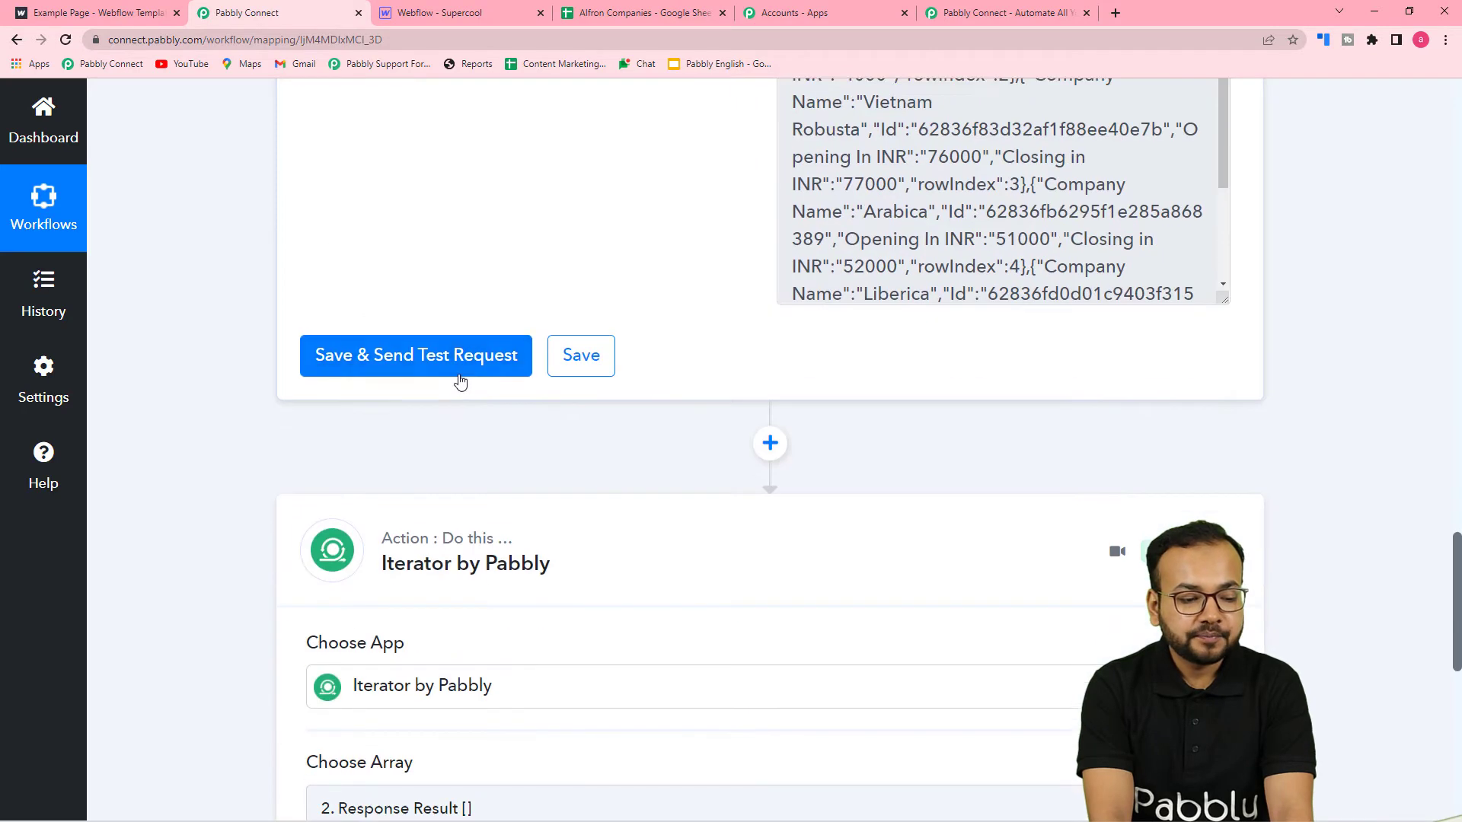
pyautogui.scroll(-3, 459, 395)
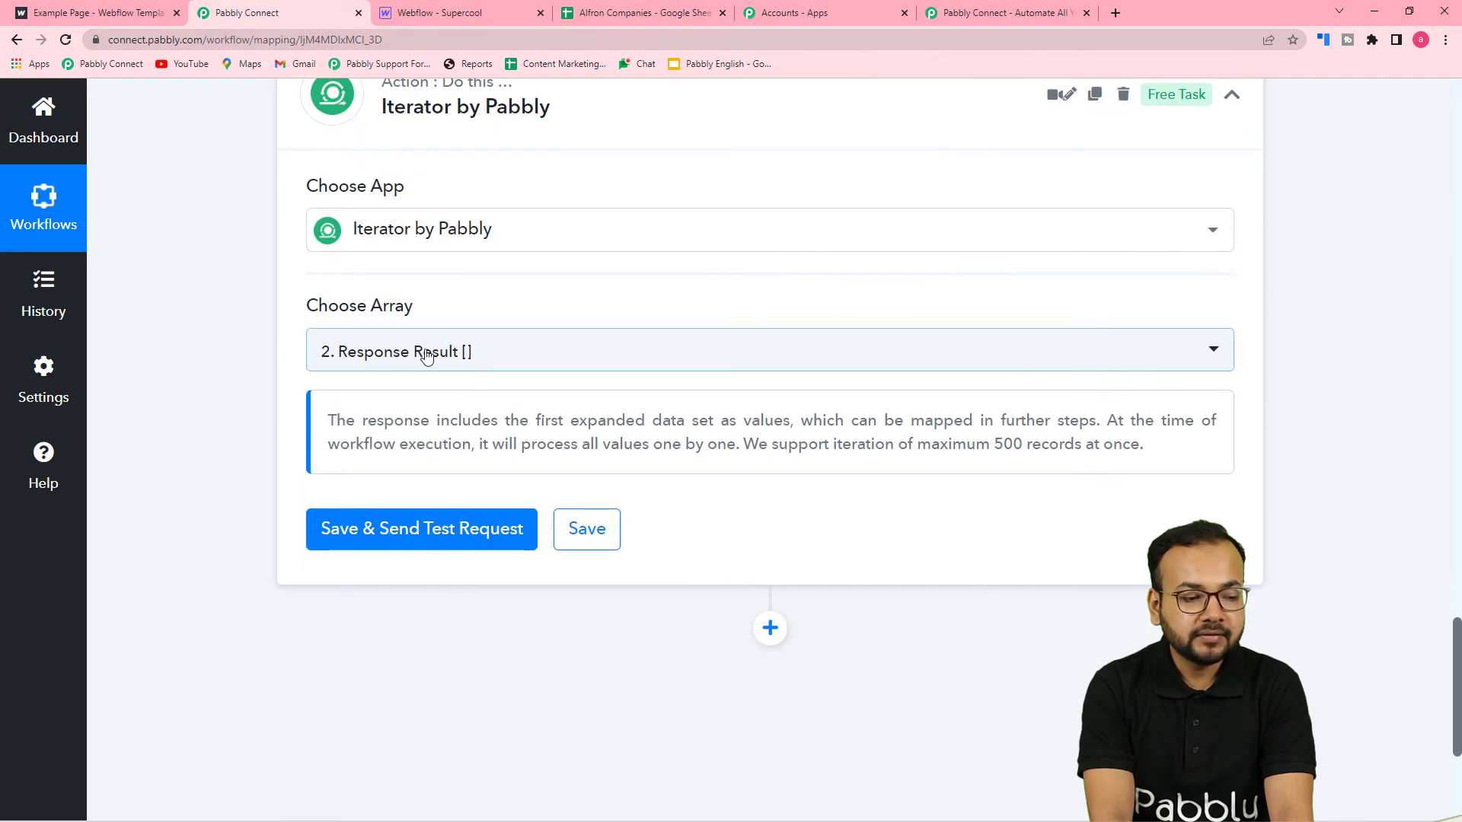
pyautogui.click(567, 360)
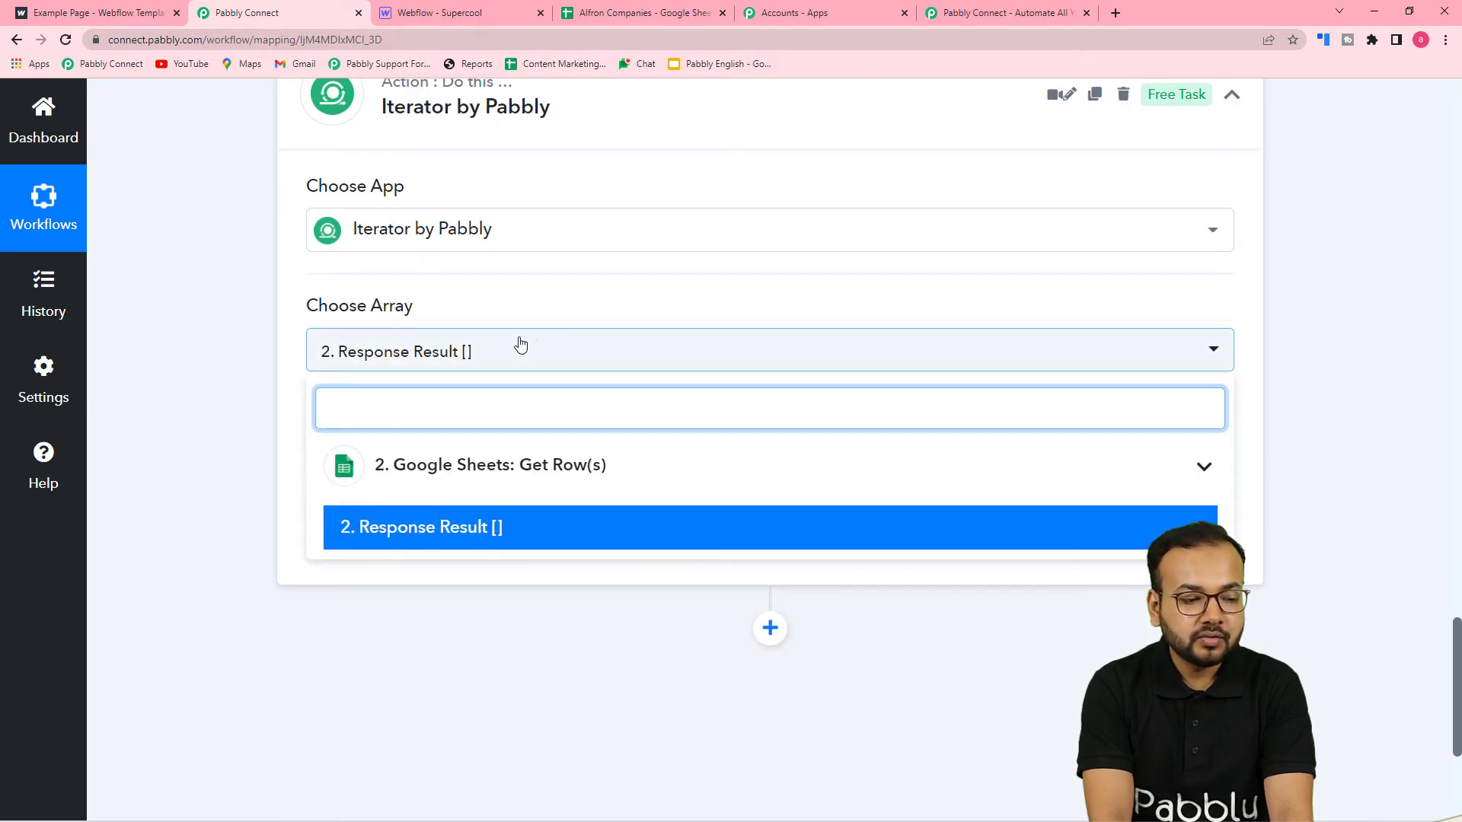
pyautogui.scroll(-1, 499, 329)
pyautogui.scroll(-3, 500, 329)
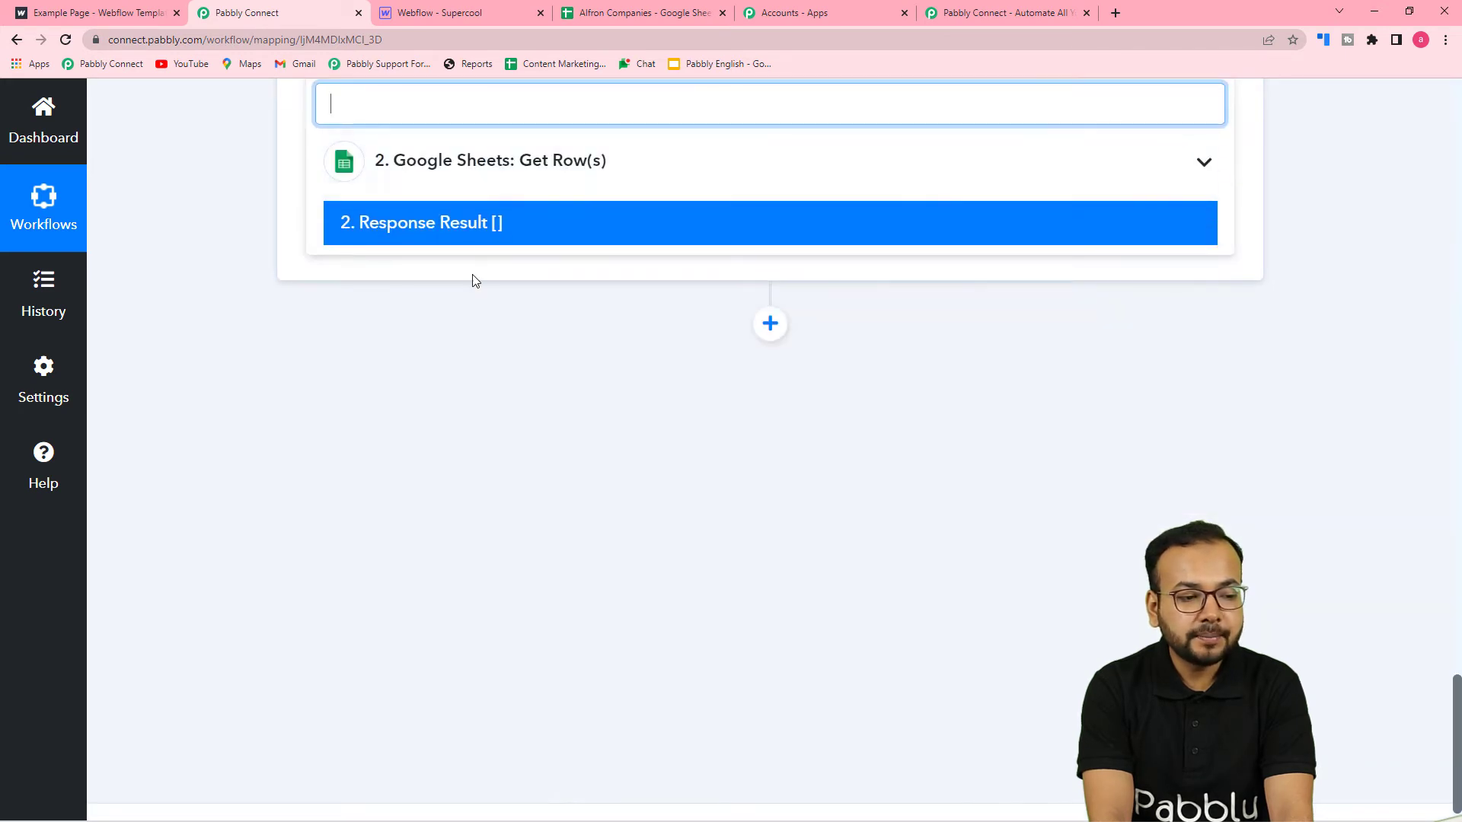
pyautogui.scroll(2, 546, 377)
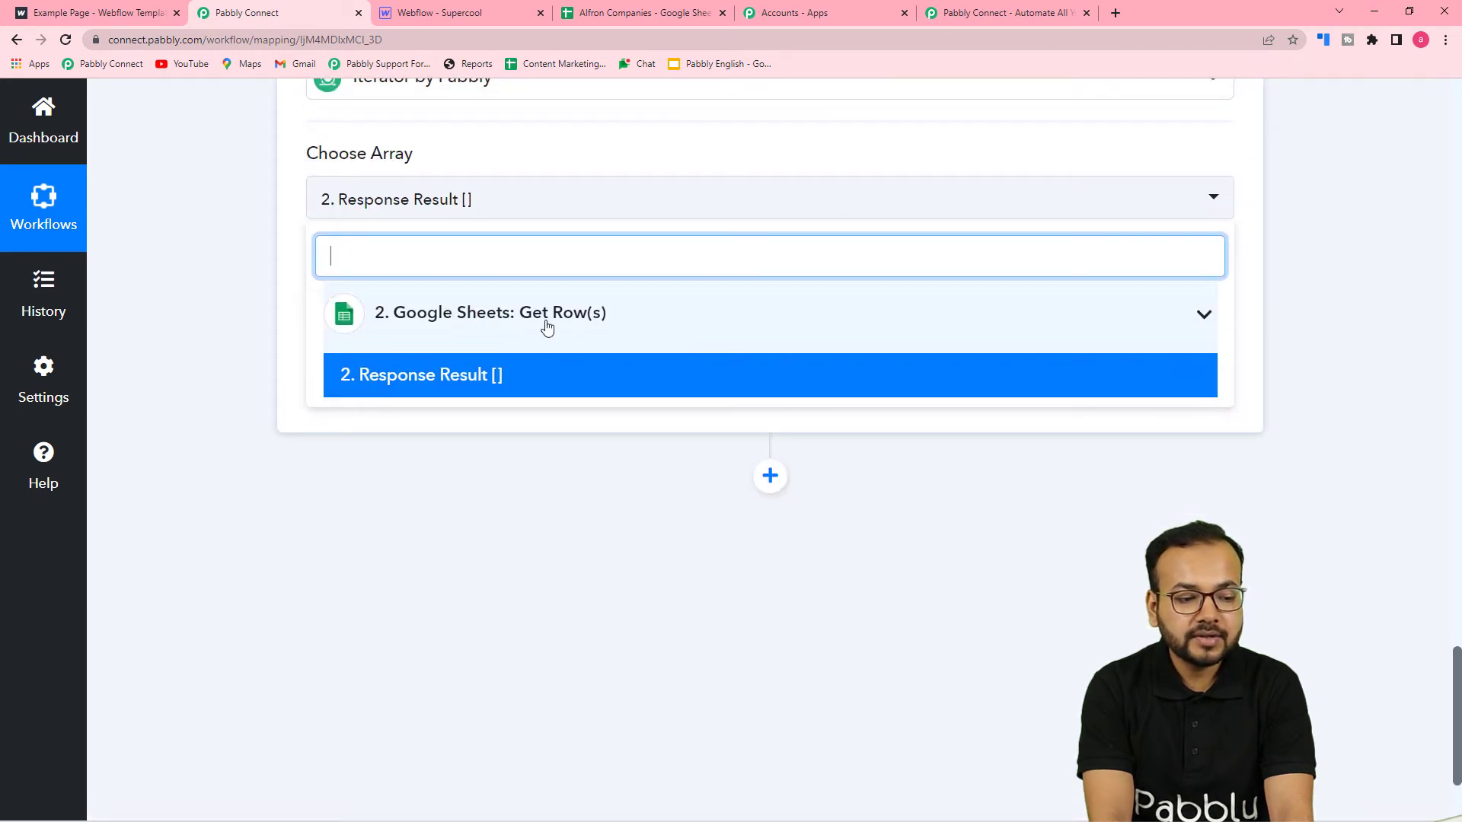
pyautogui.click(419, 387)
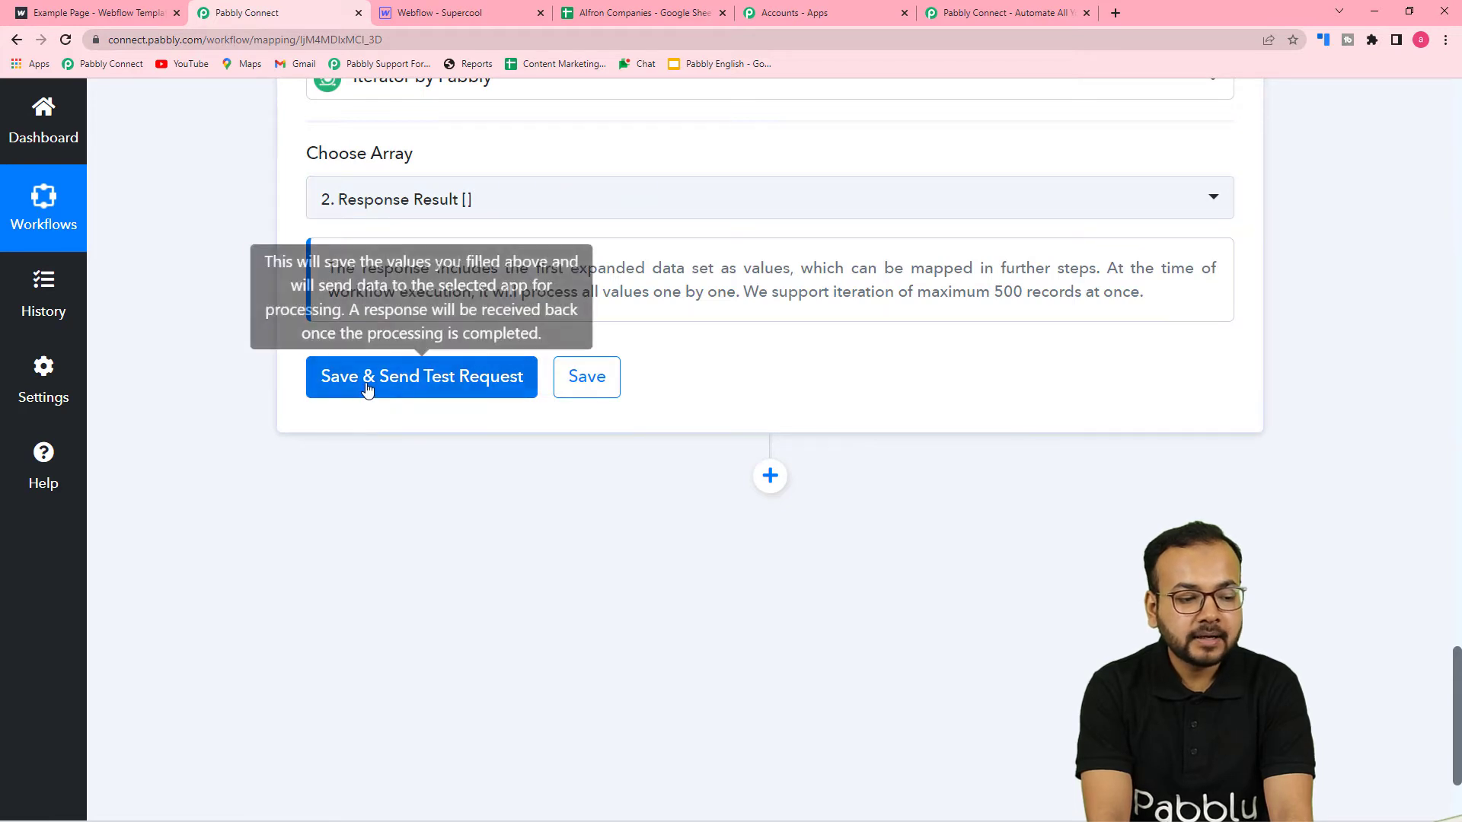
pyautogui.click(337, 373)
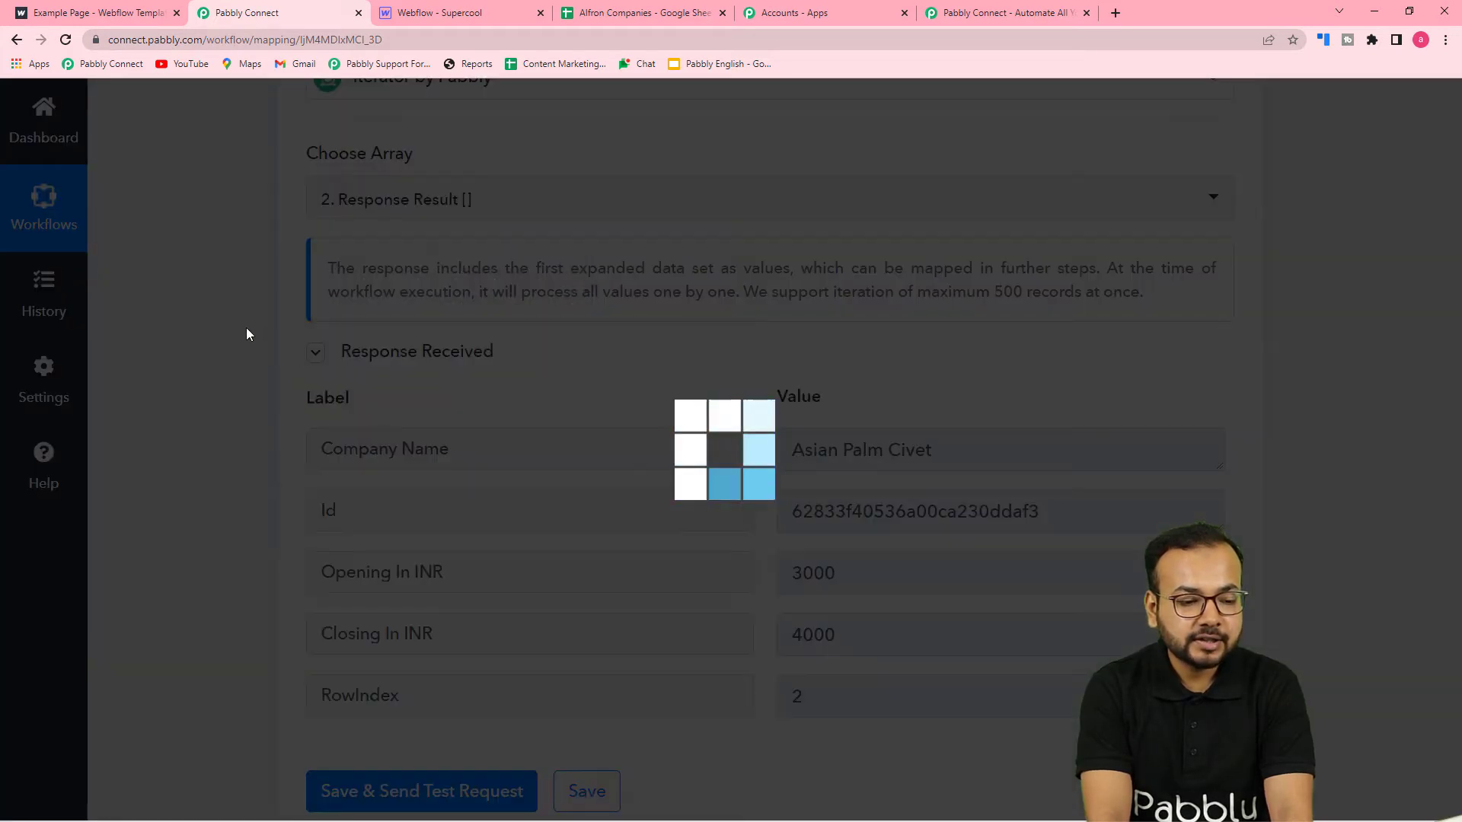
# Compare the Iterator's response fields with the coffee rows in the Alfron Companies spreadsheet
pyautogui.scroll(-3, 652, 428)
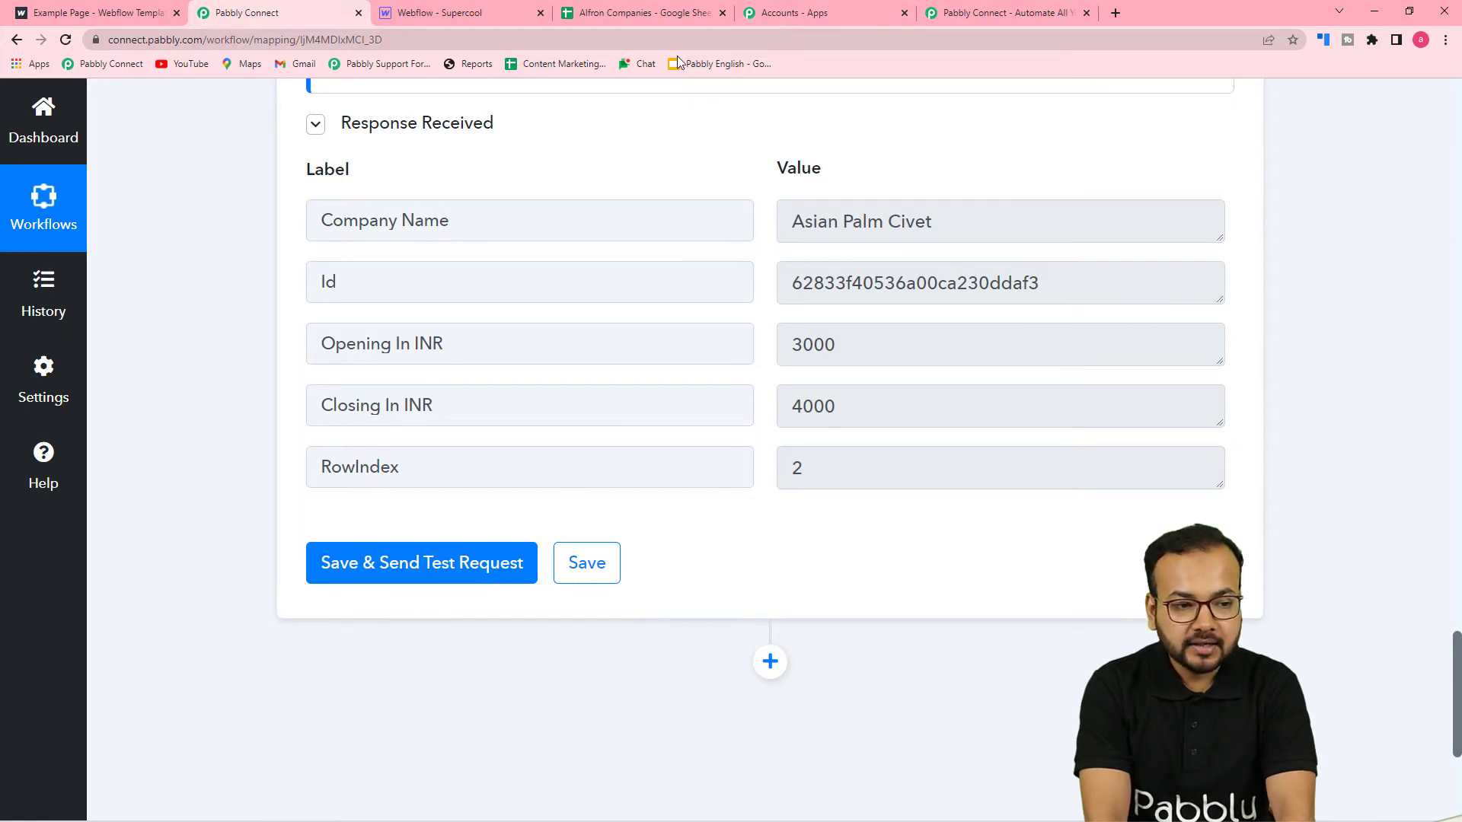
pyautogui.click(653, 16)
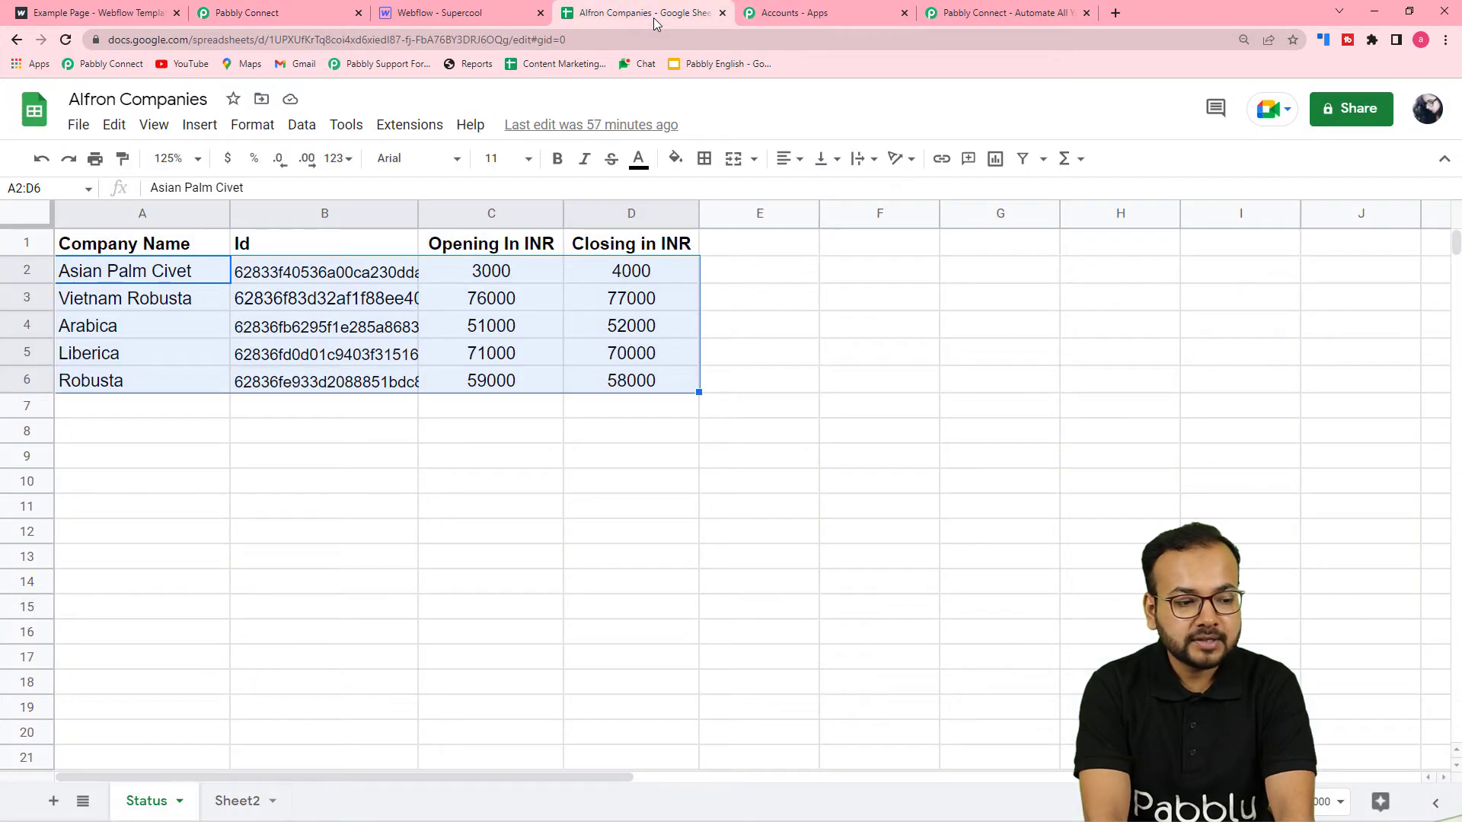
pyautogui.click(536, 430)
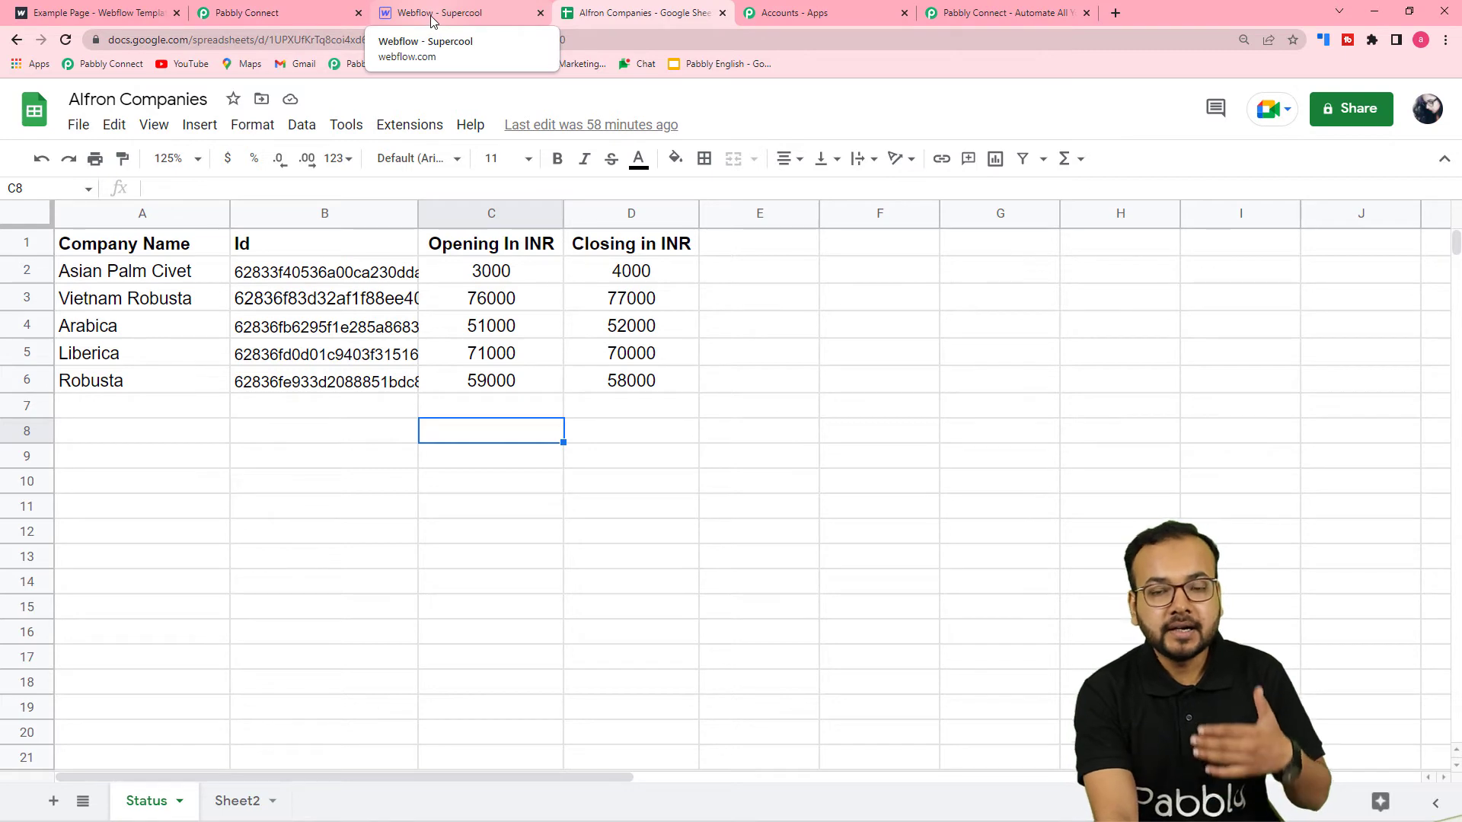
pyautogui.click(300, 11)
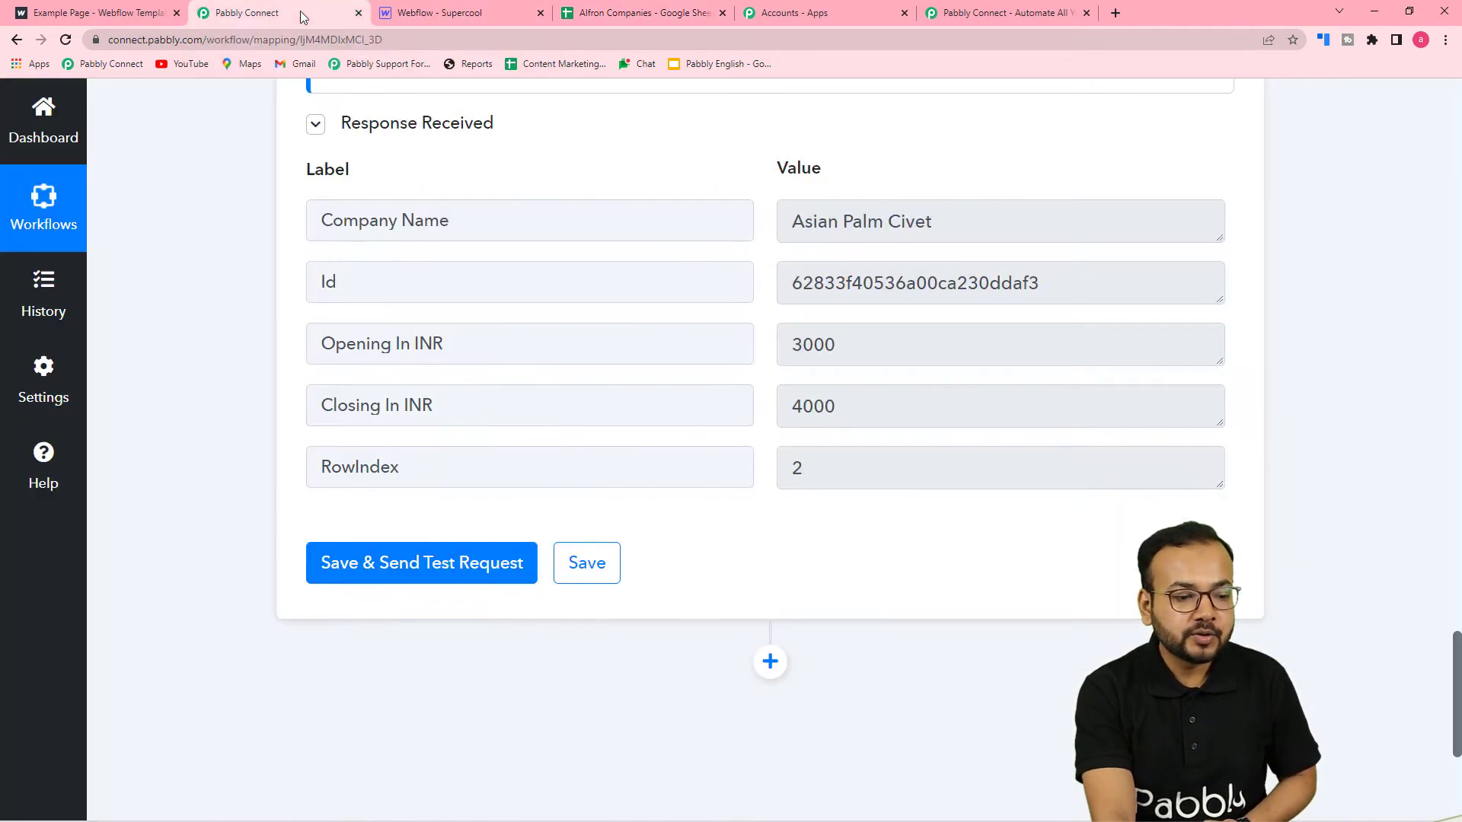
pyautogui.scroll(-3, 412, 218)
pyautogui.scroll(5, 342, 228)
pyautogui.scroll(-4, 236, 242)
pyautogui.scroll(-2, 238, 242)
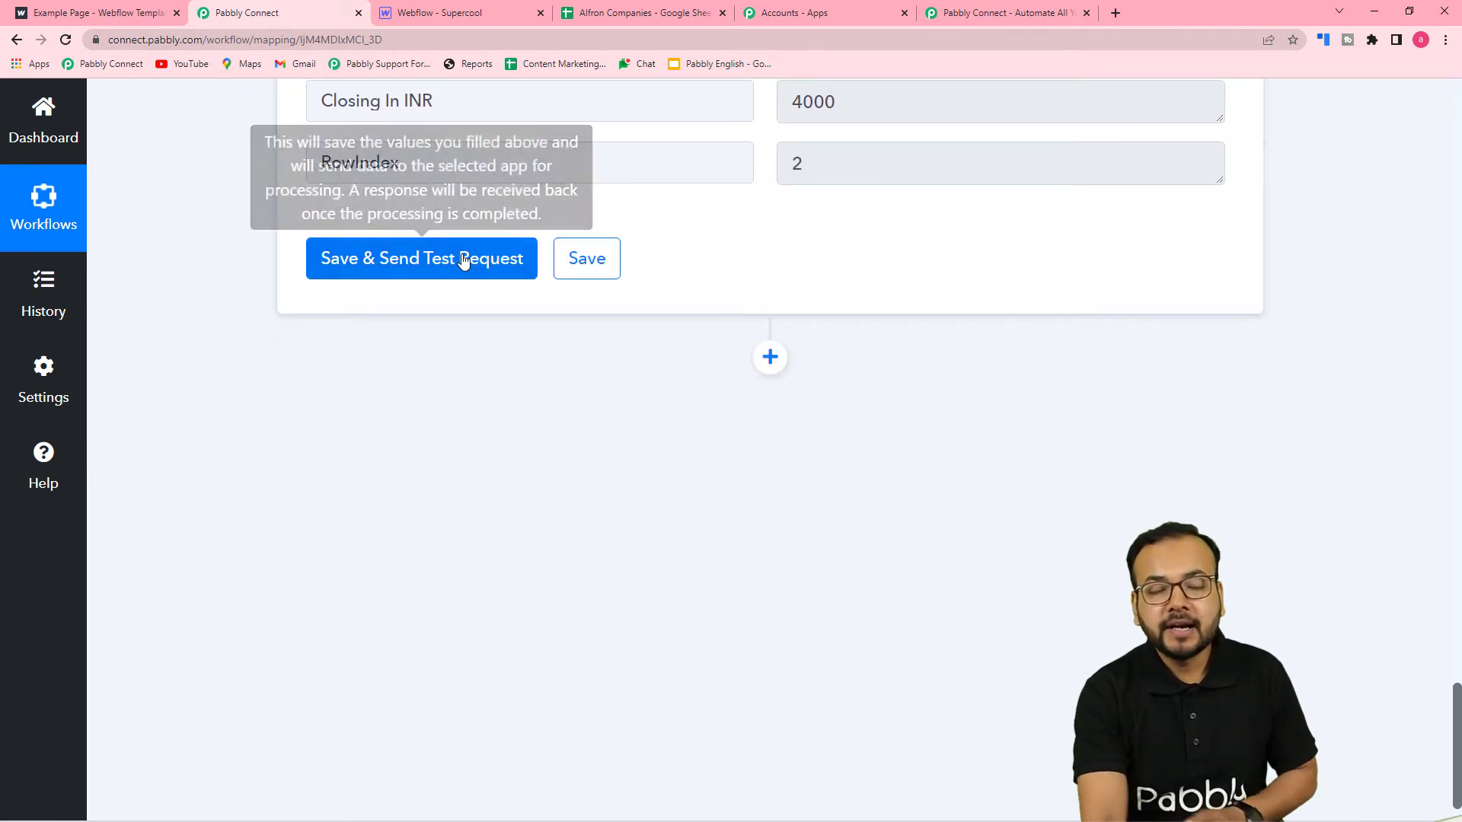
# Add a new action after the Iterator and choose Webflow as its app
pyautogui.scroll(-1, 1424, 308)
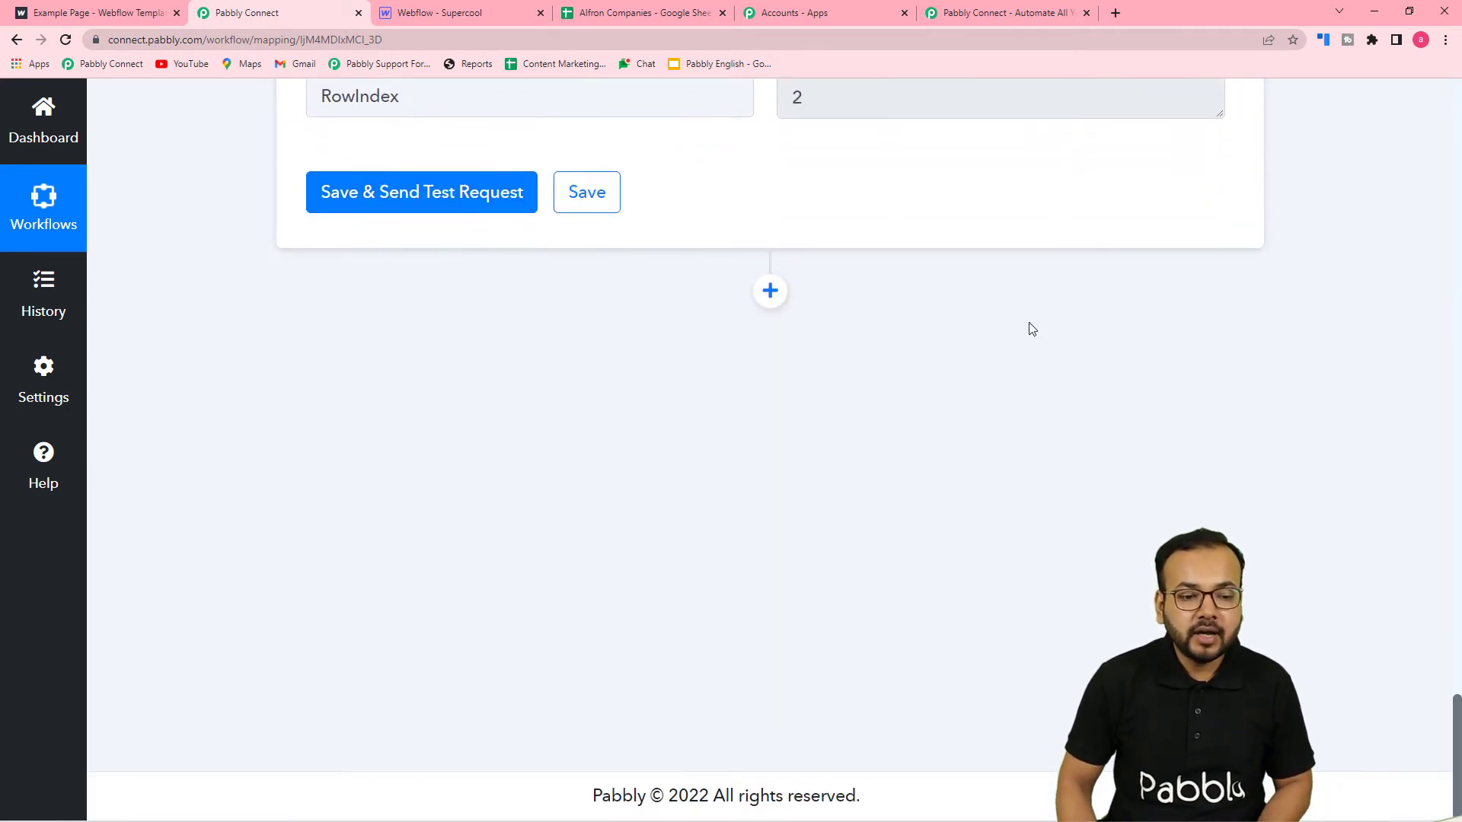
pyautogui.click(771, 292)
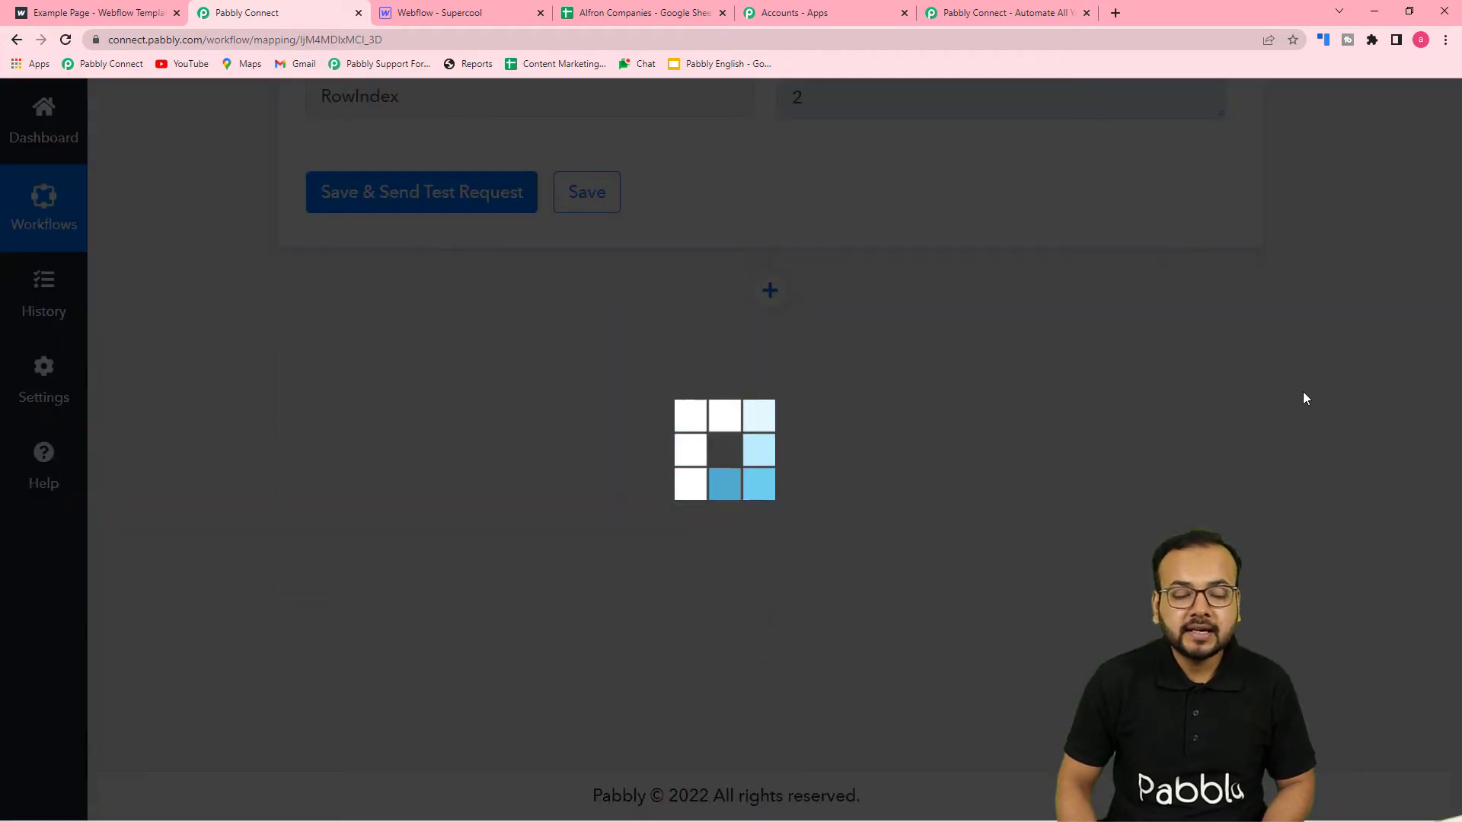
pyautogui.scroll(-4, 673, 272)
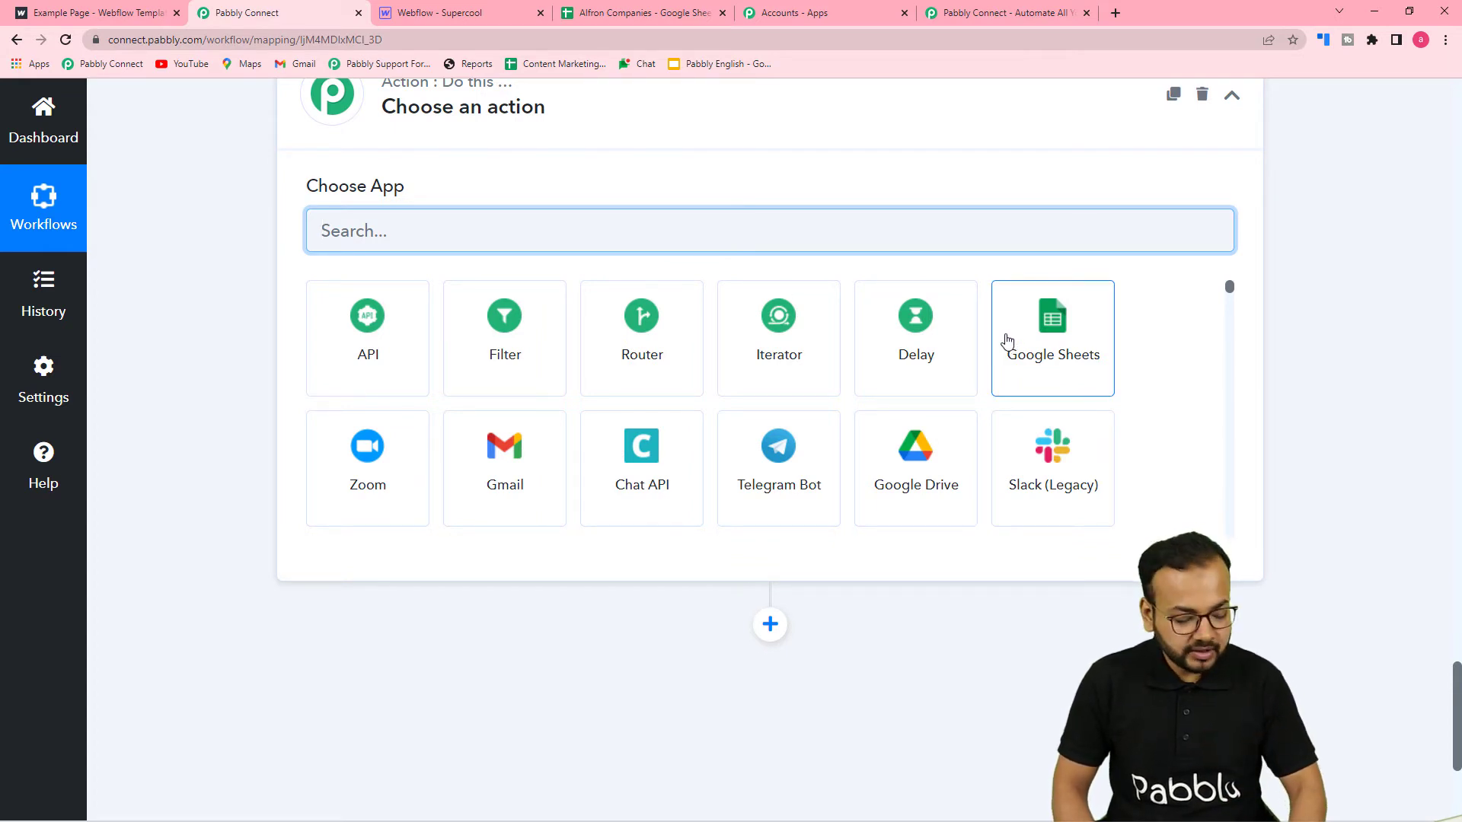
pyautogui.write('we')
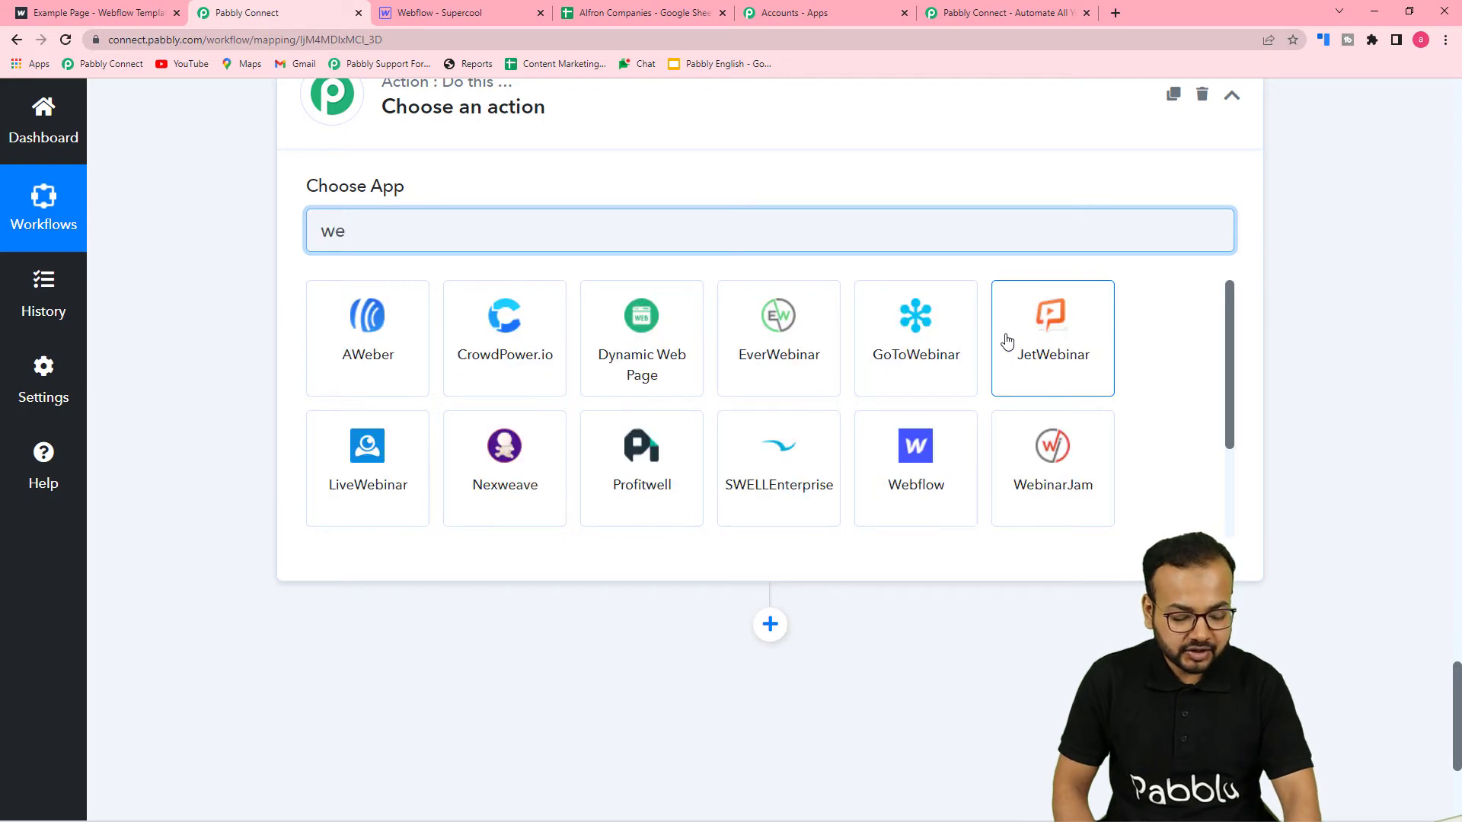
pyautogui.write('bf')
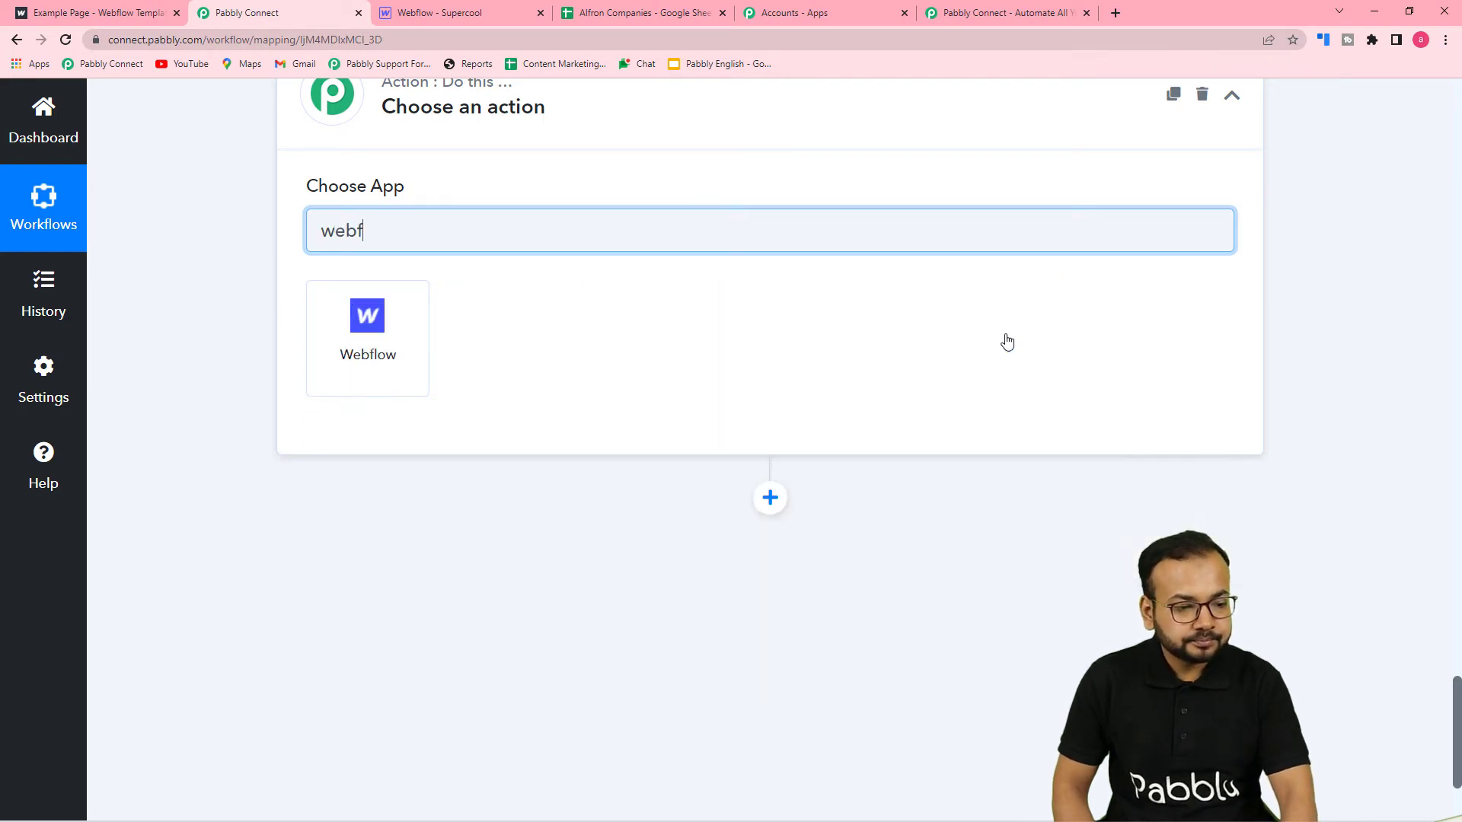
pyautogui.click(387, 374)
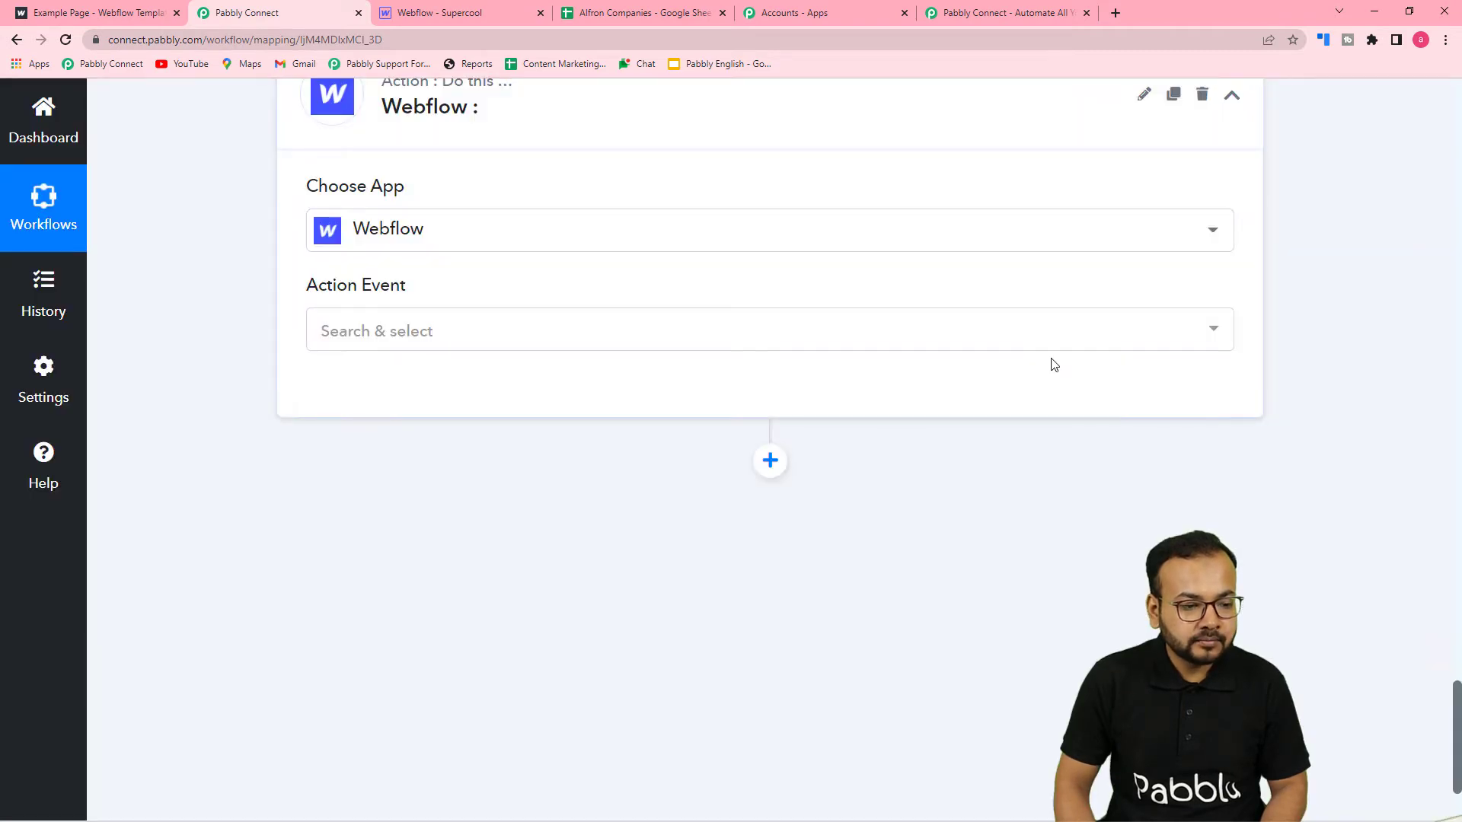
# Set the Webflow action event to Update Live Item
pyautogui.click(956, 340)
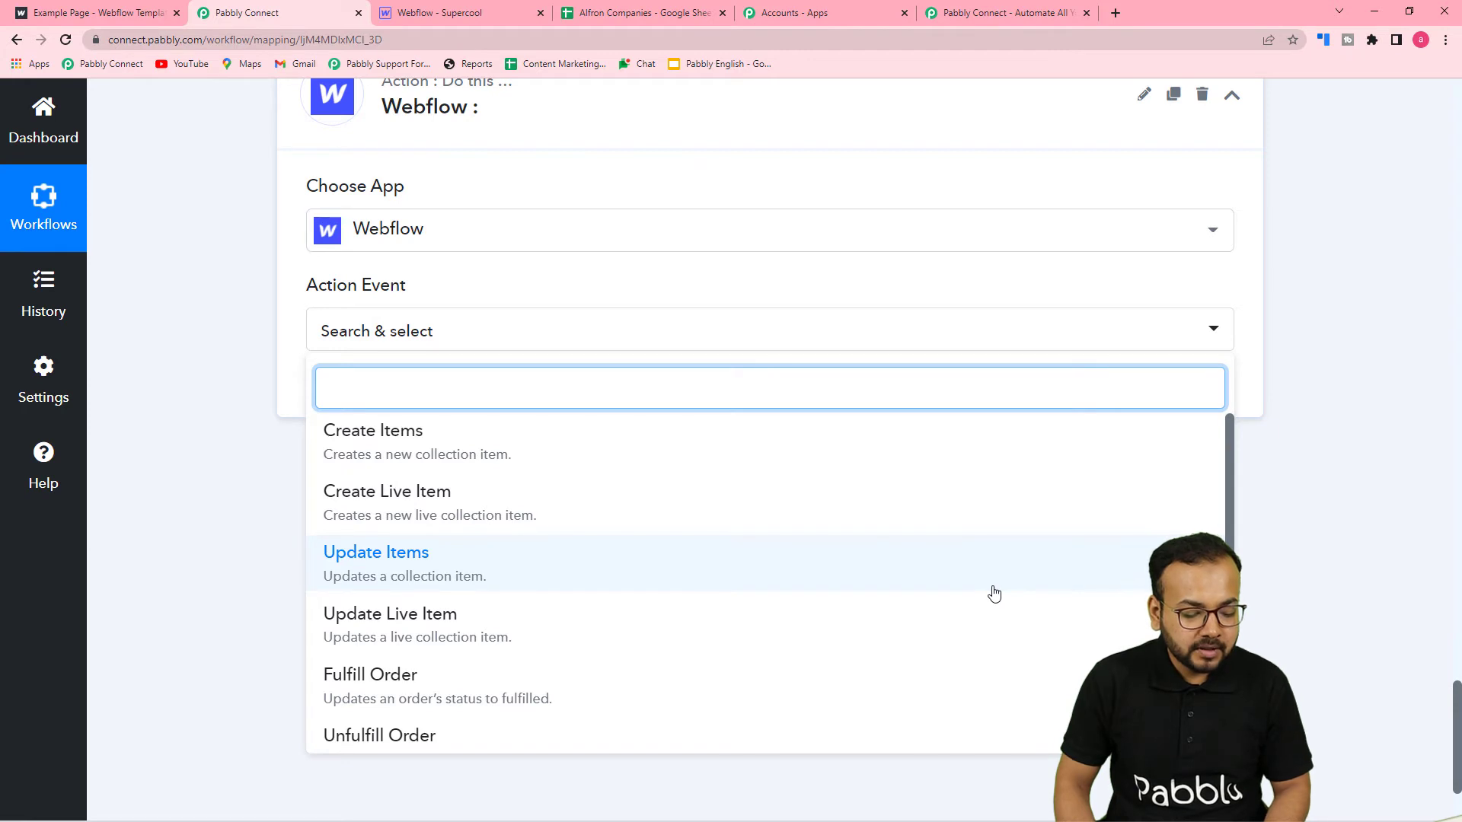
pyautogui.scroll(-4, 994, 593)
pyautogui.scroll(4, 990, 593)
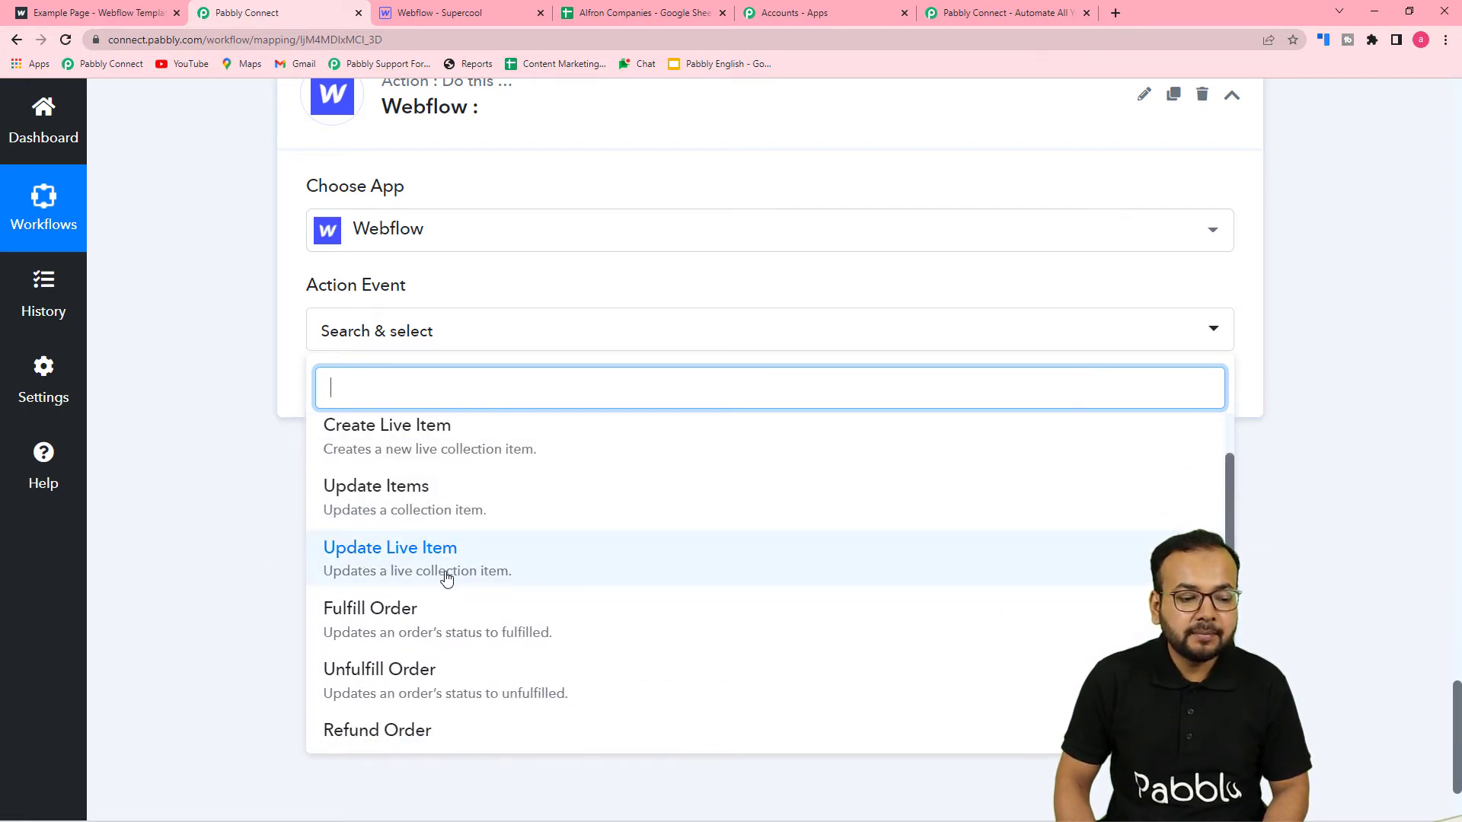
pyautogui.click(484, 561)
# Start connecting the Webflow account with a new connection and bring up its API token instructions
pyautogui.click(338, 408)
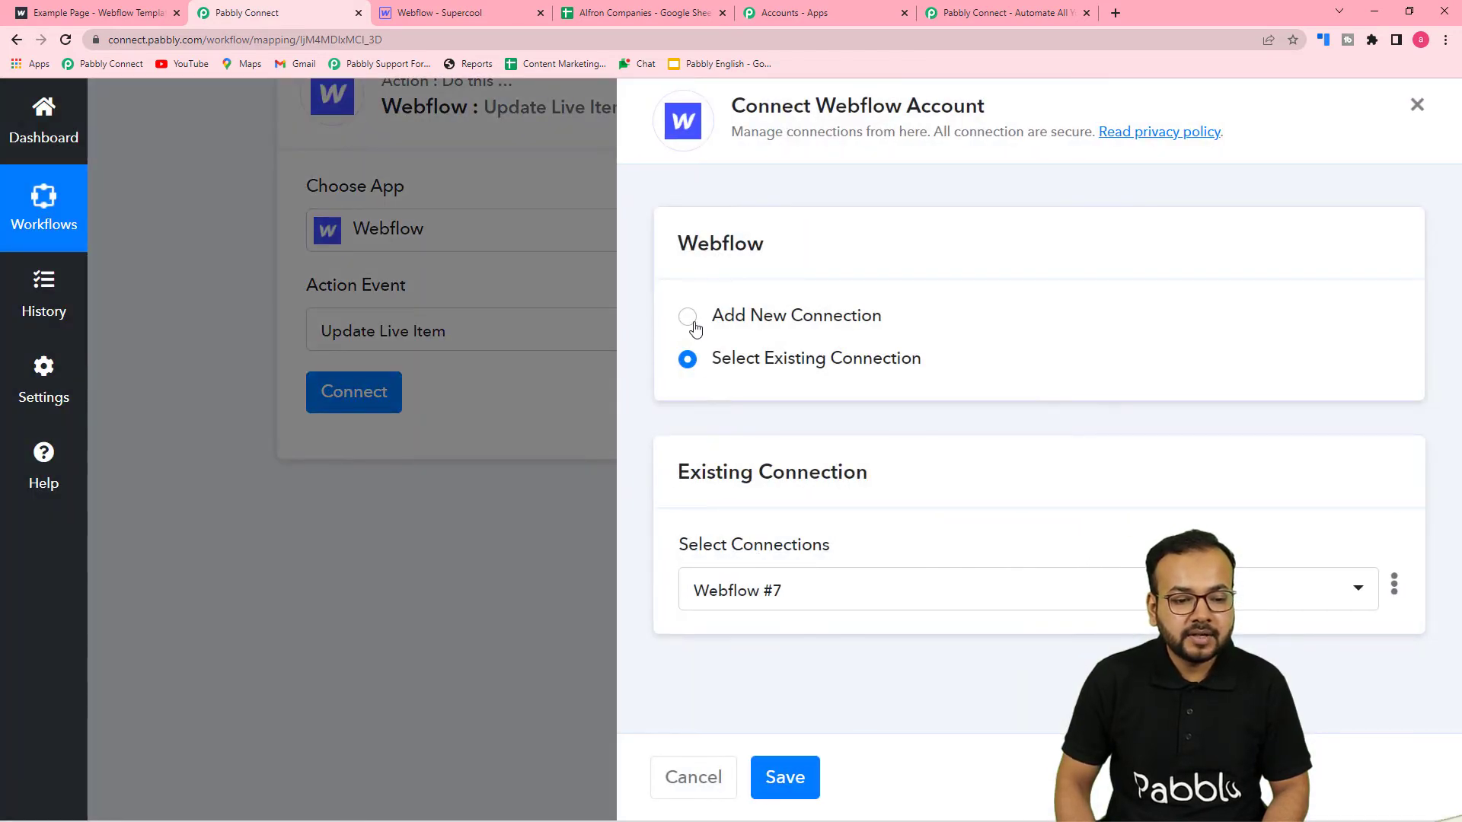
pyautogui.click(688, 317)
pyautogui.scroll(-2, 1022, 471)
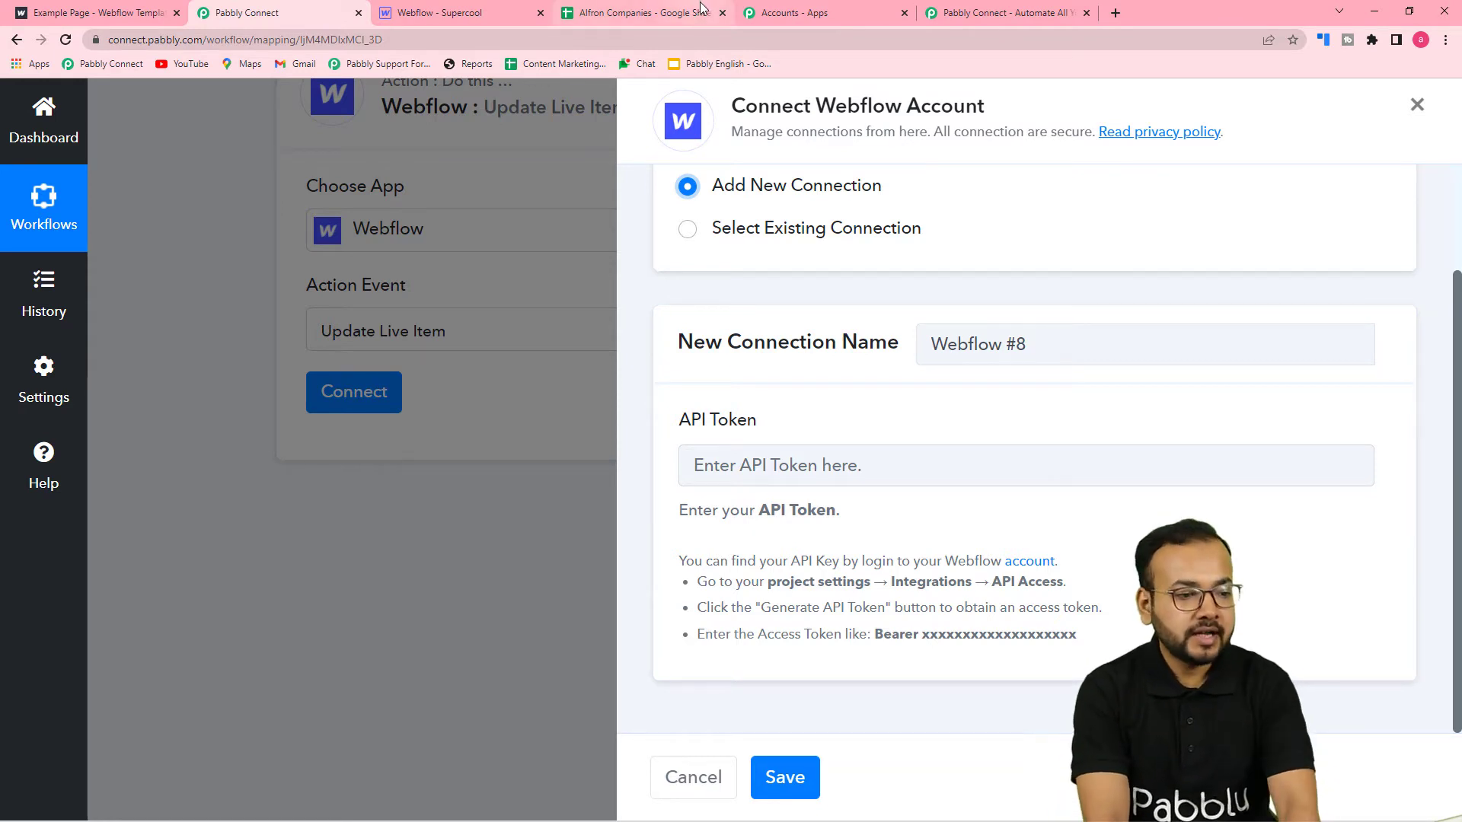
# Switch to Webflow, go to its dashboard and open the Supercool site's settings, following Pabbly Connect's API token instructions
pyautogui.click(470, 12)
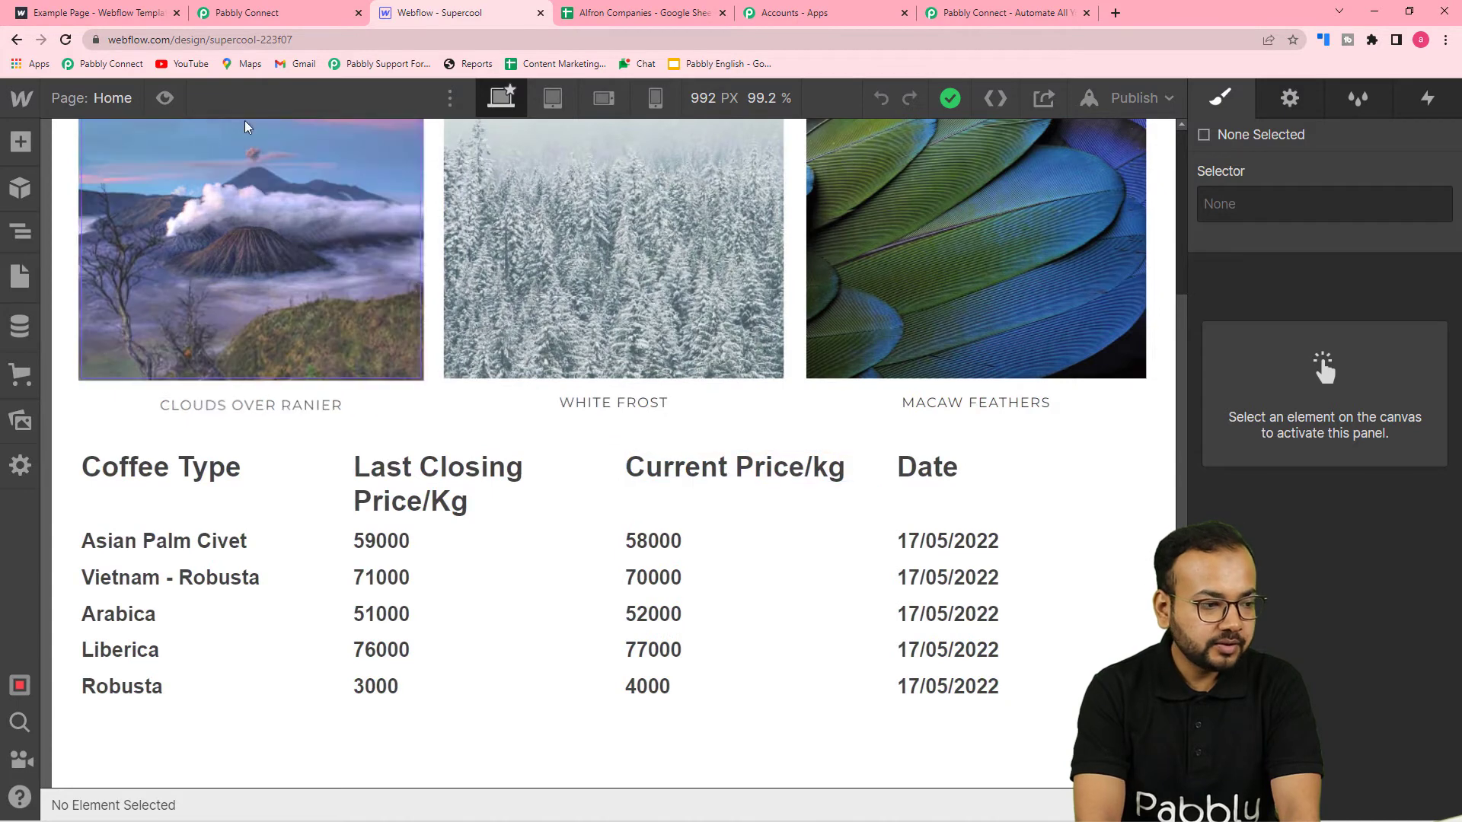
pyautogui.click(20, 109)
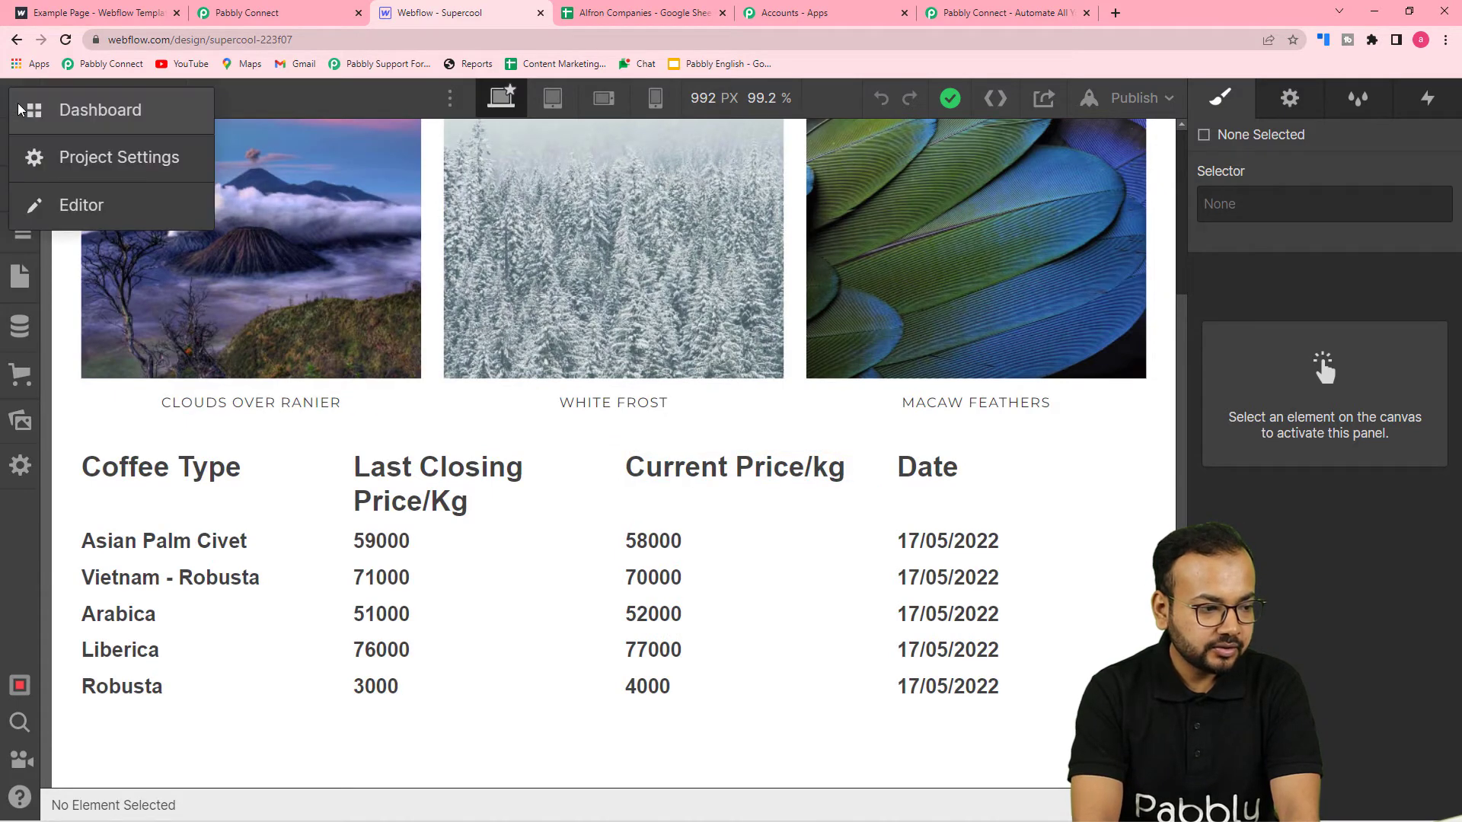
pyautogui.click(99, 112)
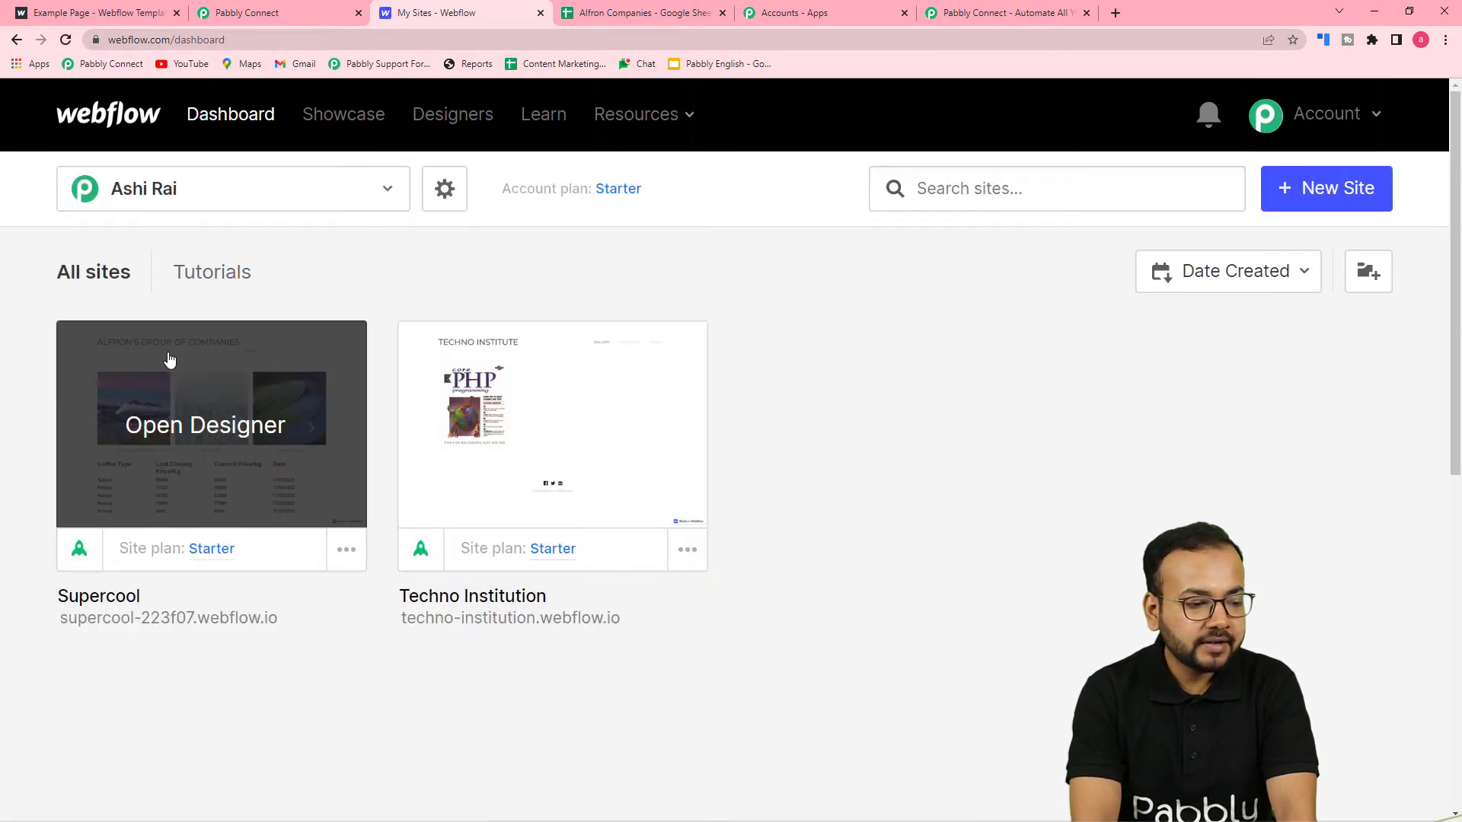
pyautogui.scroll(-1, 208, 522)
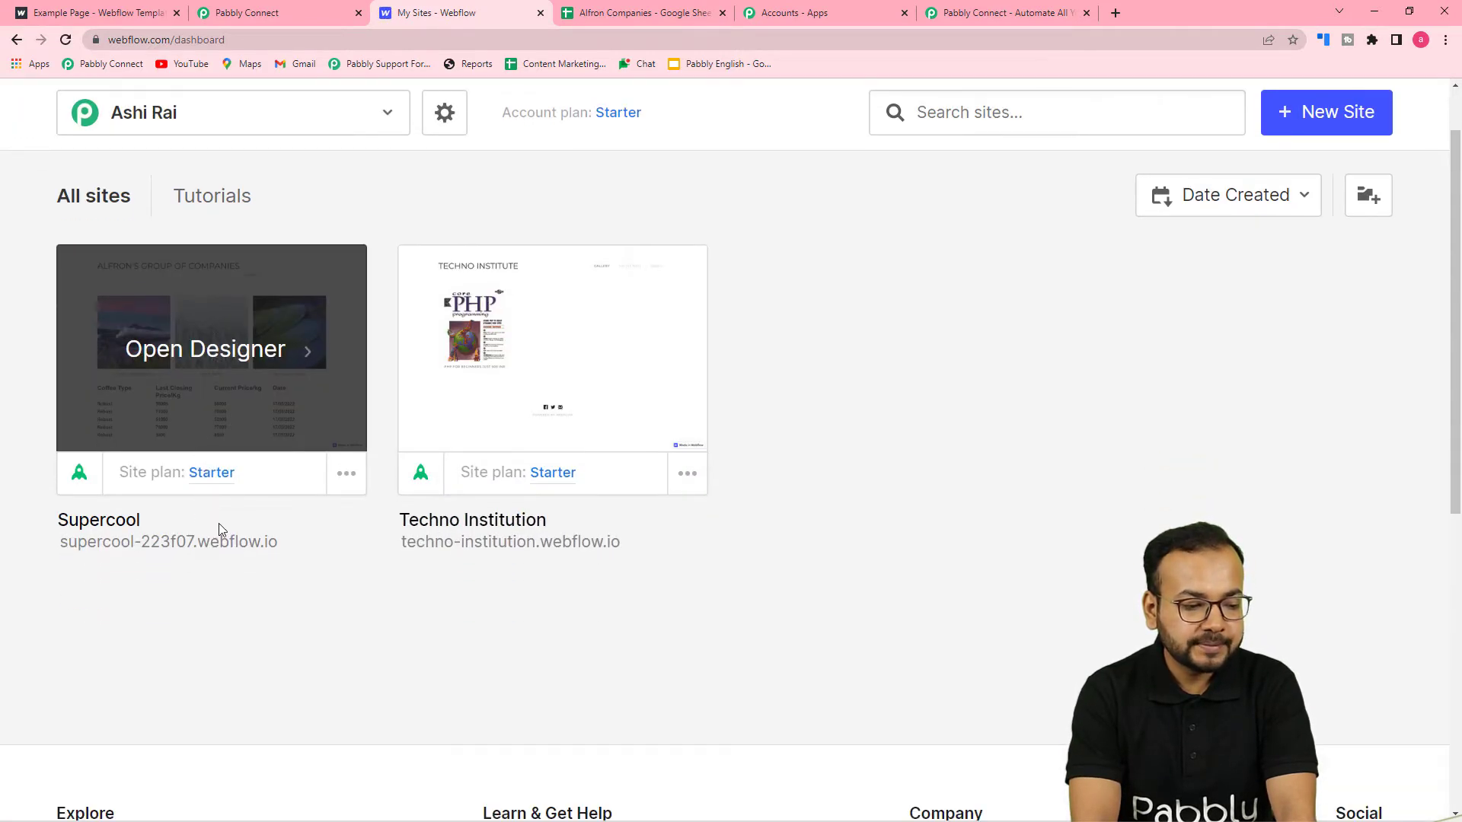
pyautogui.click(347, 476)
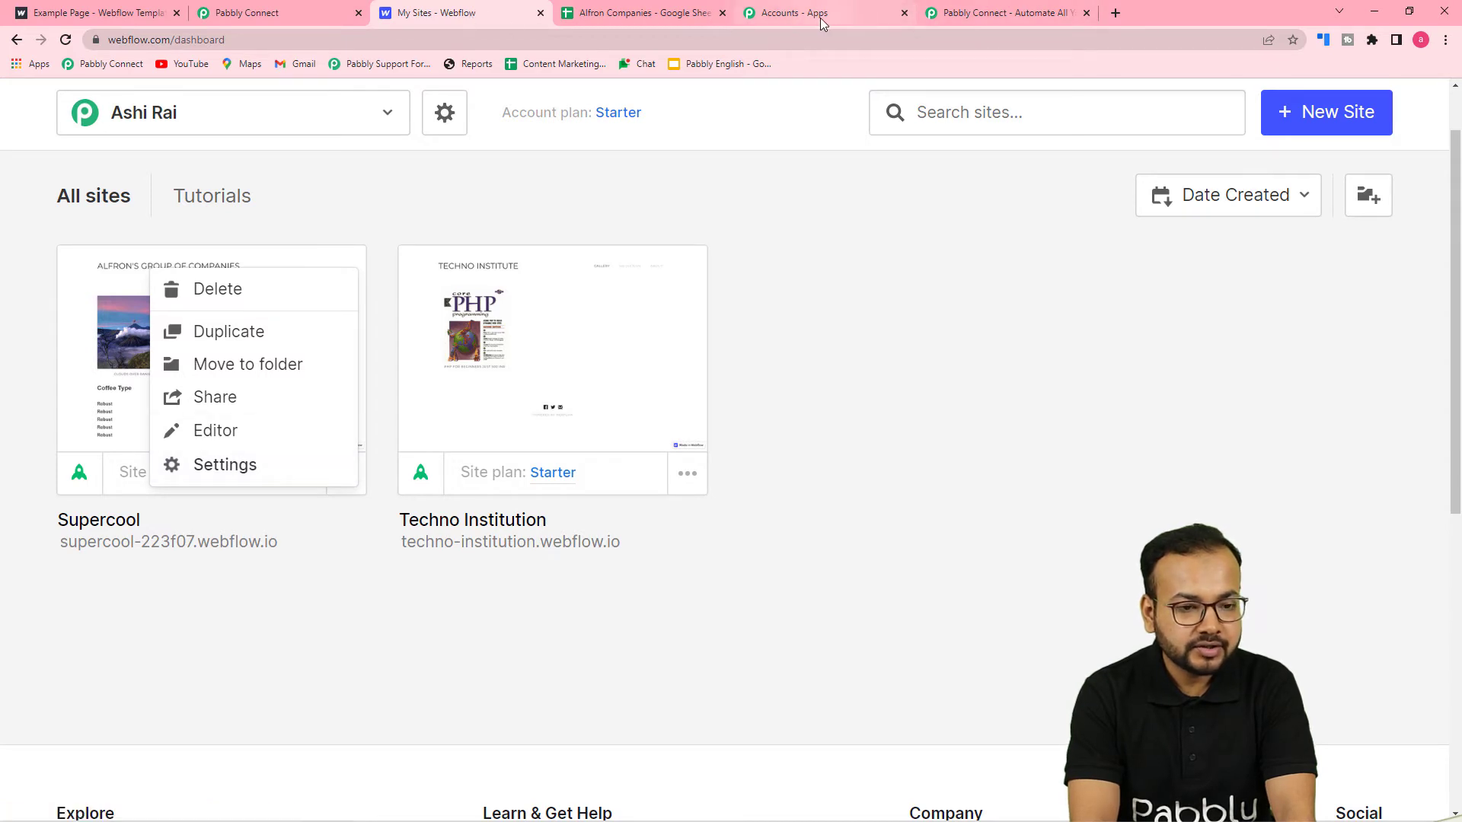
pyautogui.click(319, 19)
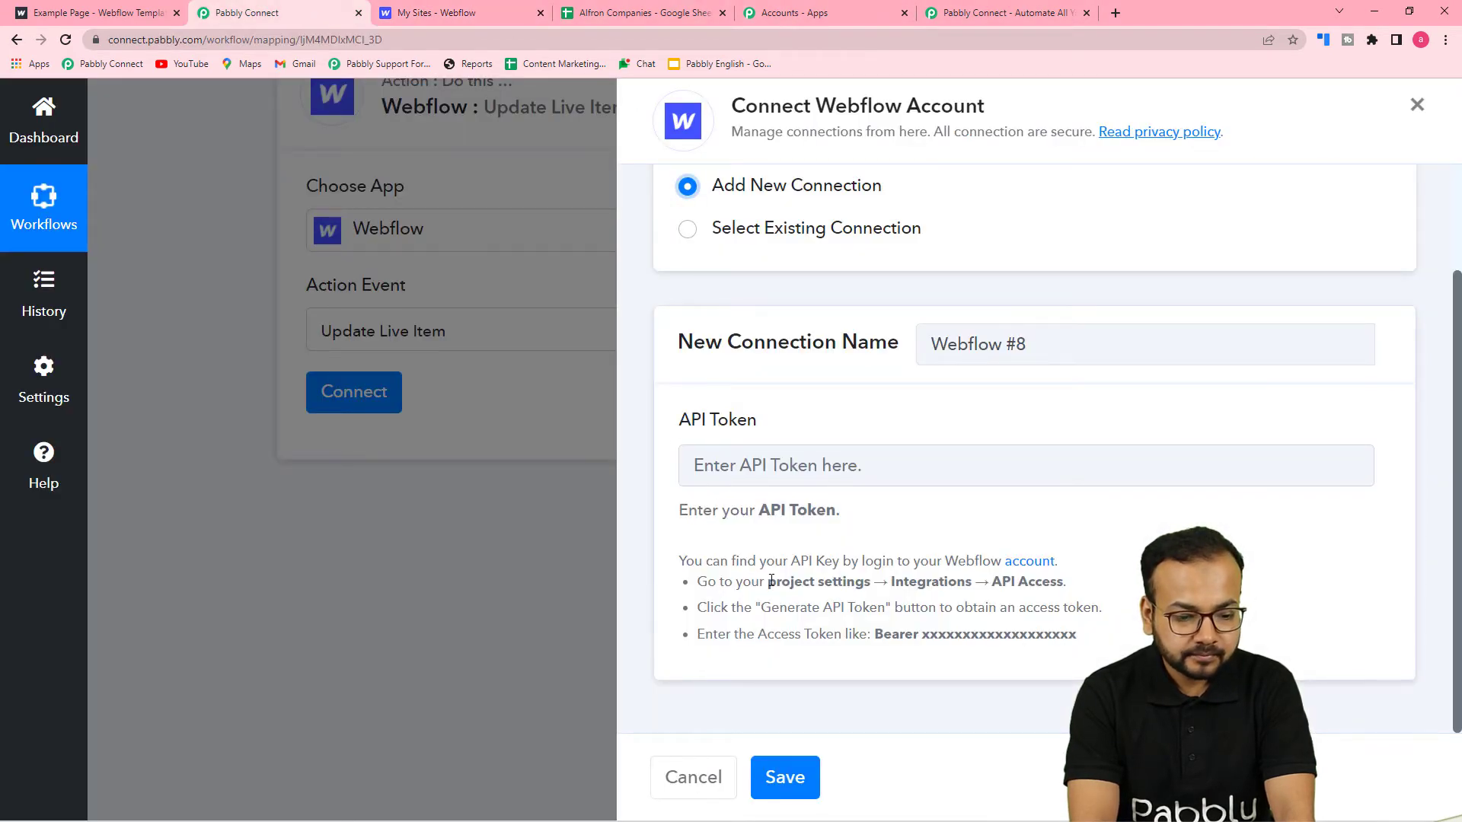
pyautogui.click(510, 13)
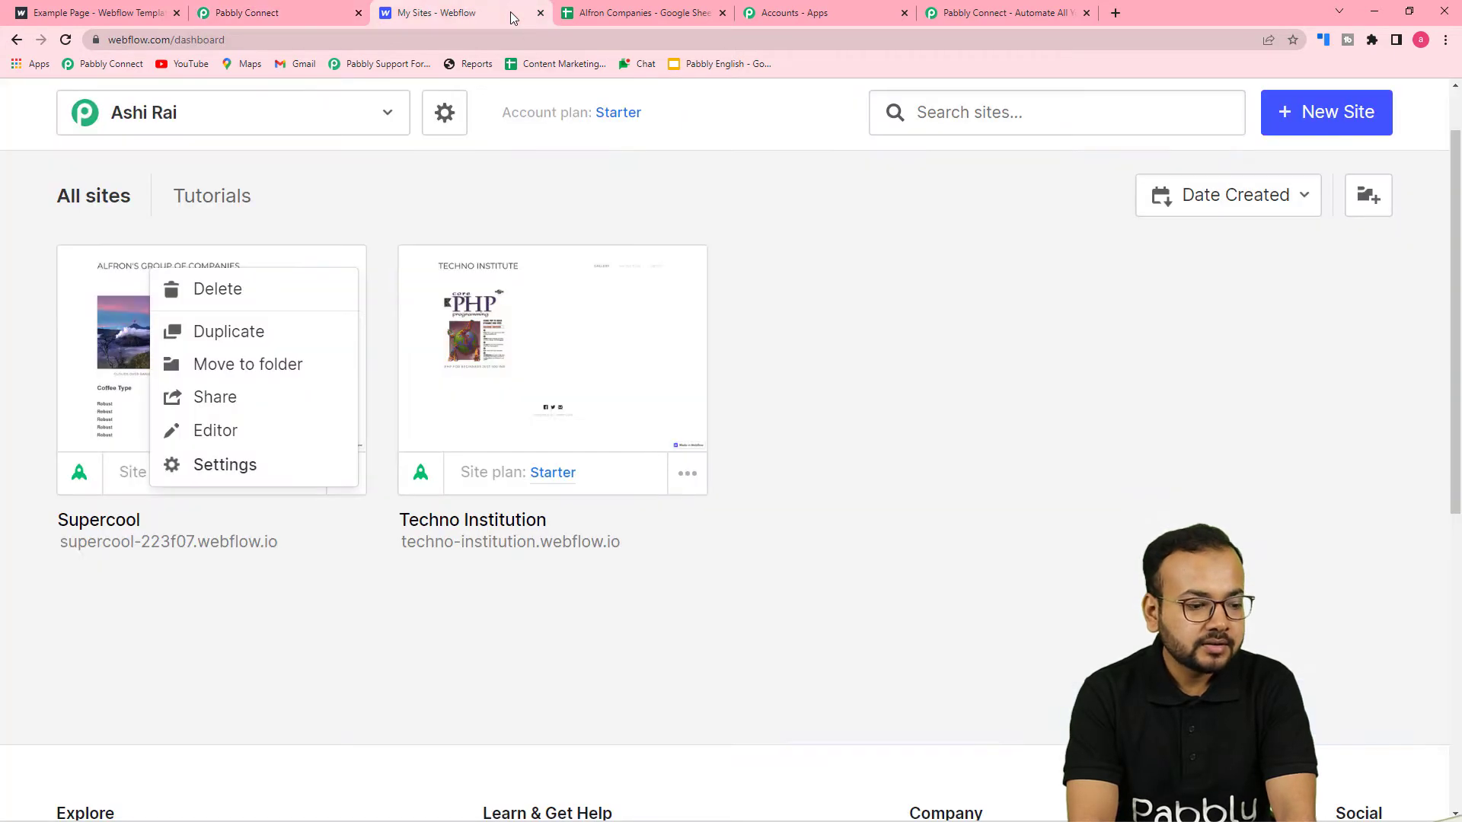
pyautogui.click(221, 465)
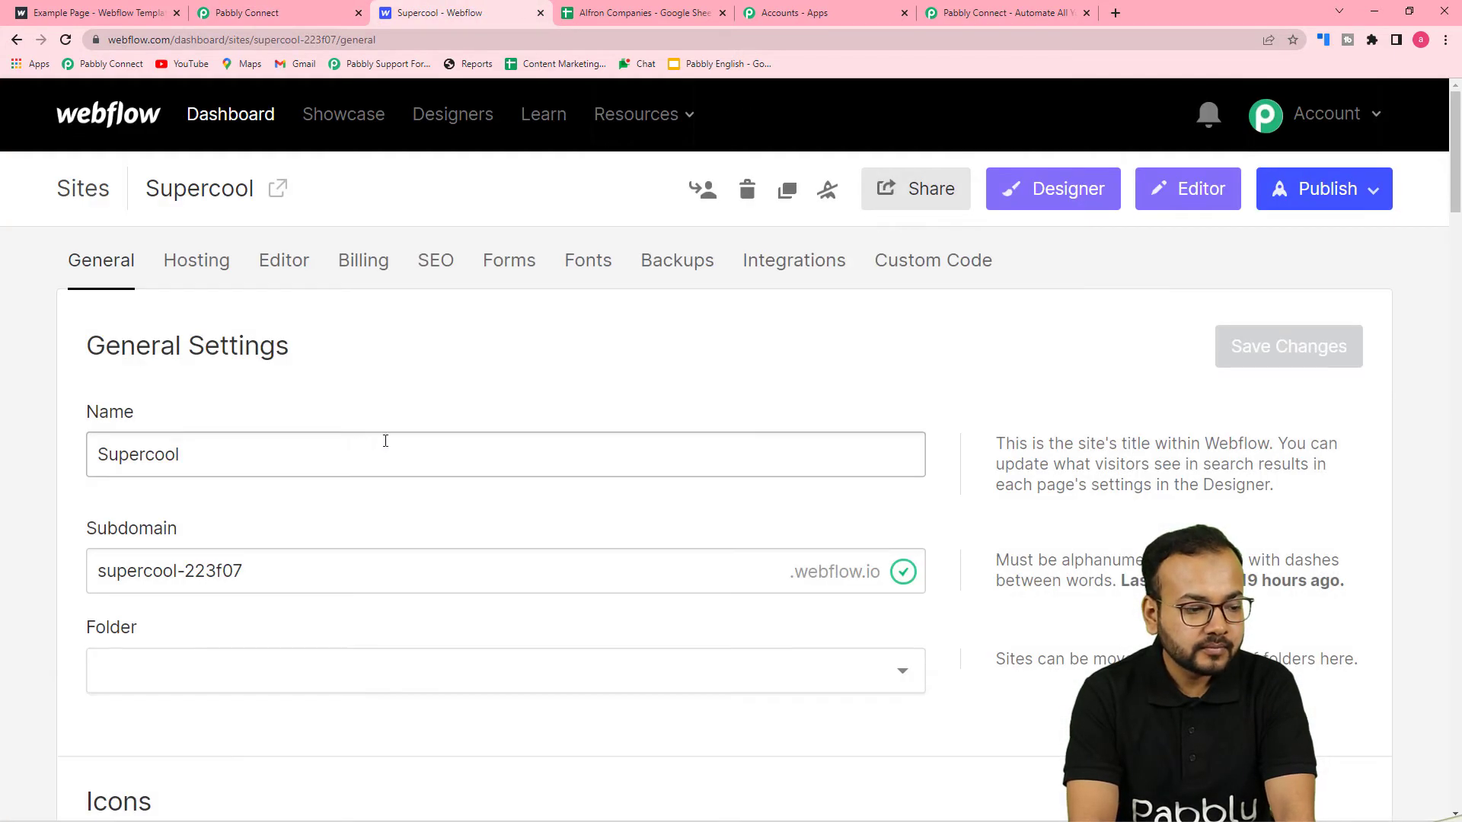
# Generate a new API token under API Access in the Supercool site's integrations settings and copy it
pyautogui.click(769, 272)
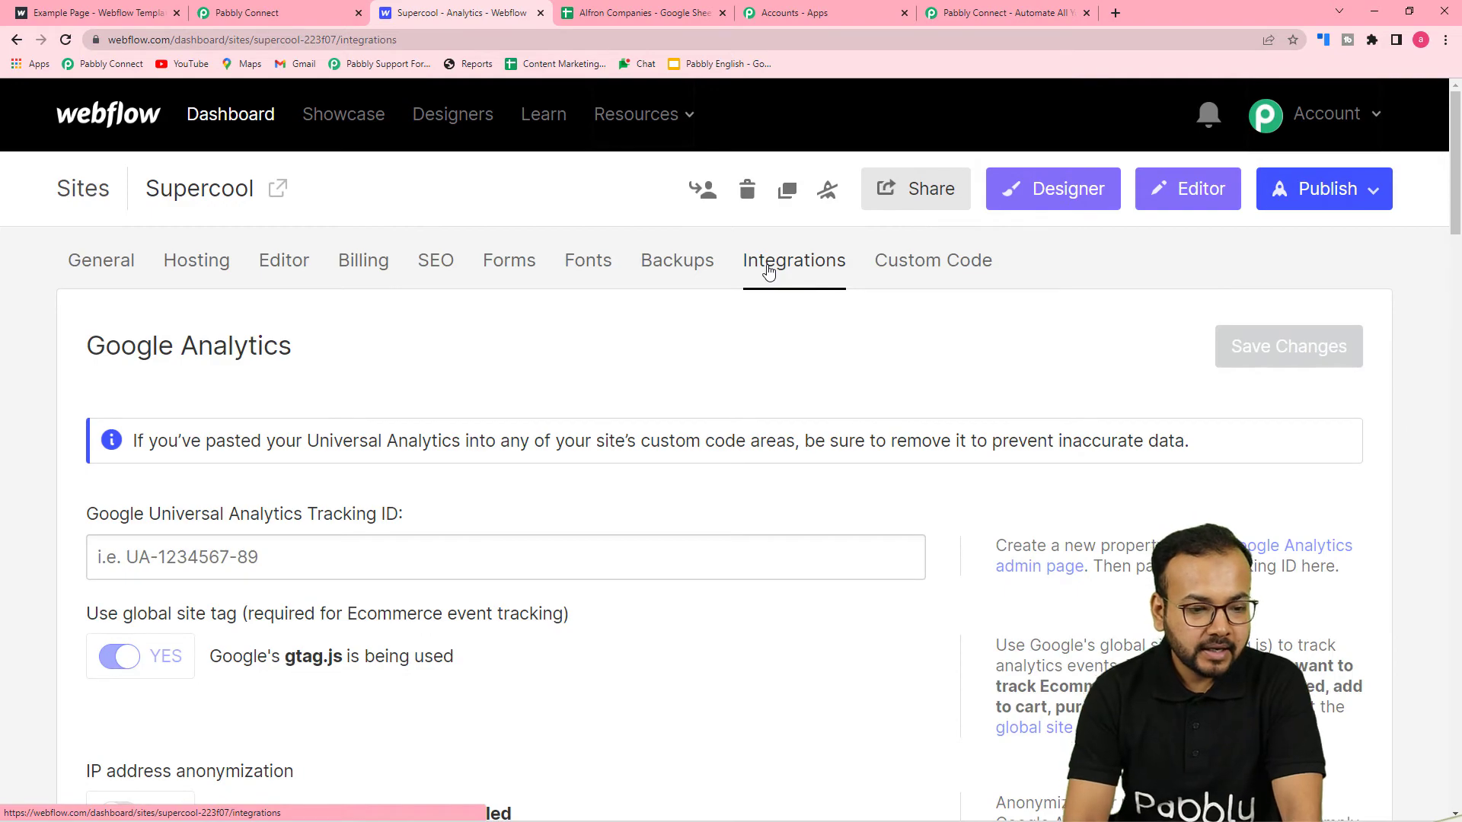
pyautogui.scroll(-10, 693, 410)
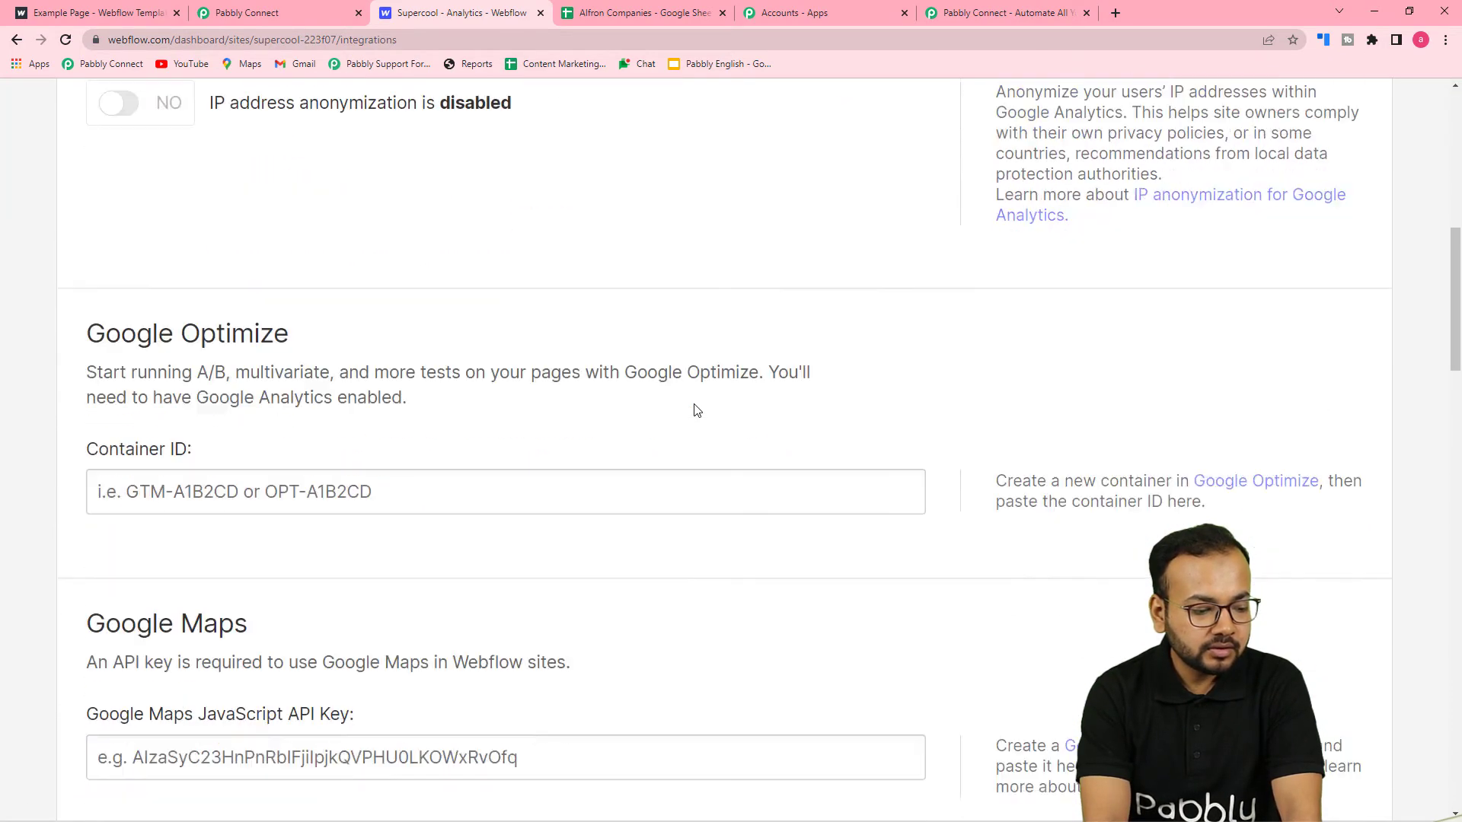
pyautogui.scroll(-12, 693, 409)
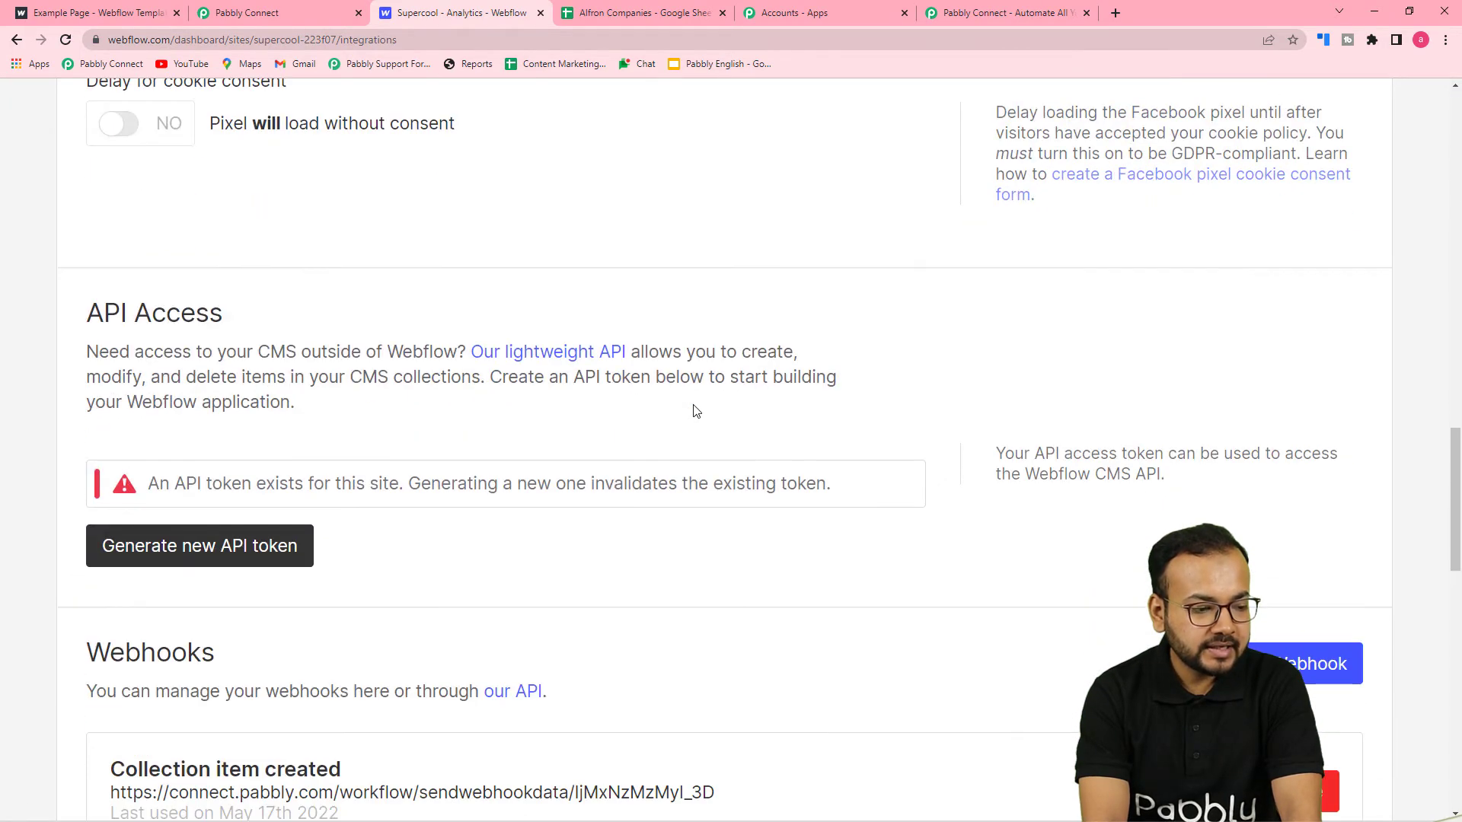
pyautogui.scroll(-2, 60, 343)
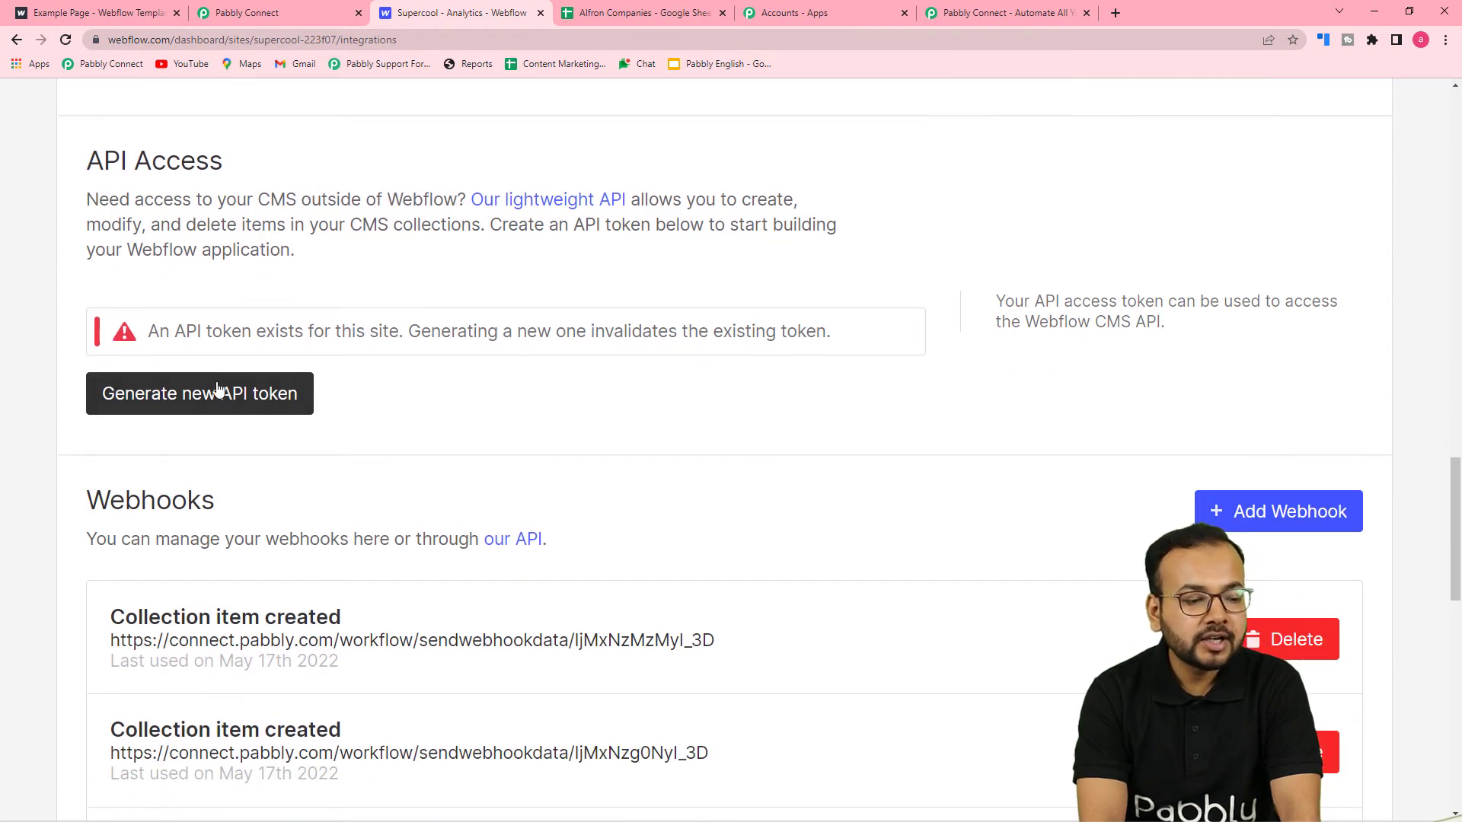
pyautogui.click(167, 408)
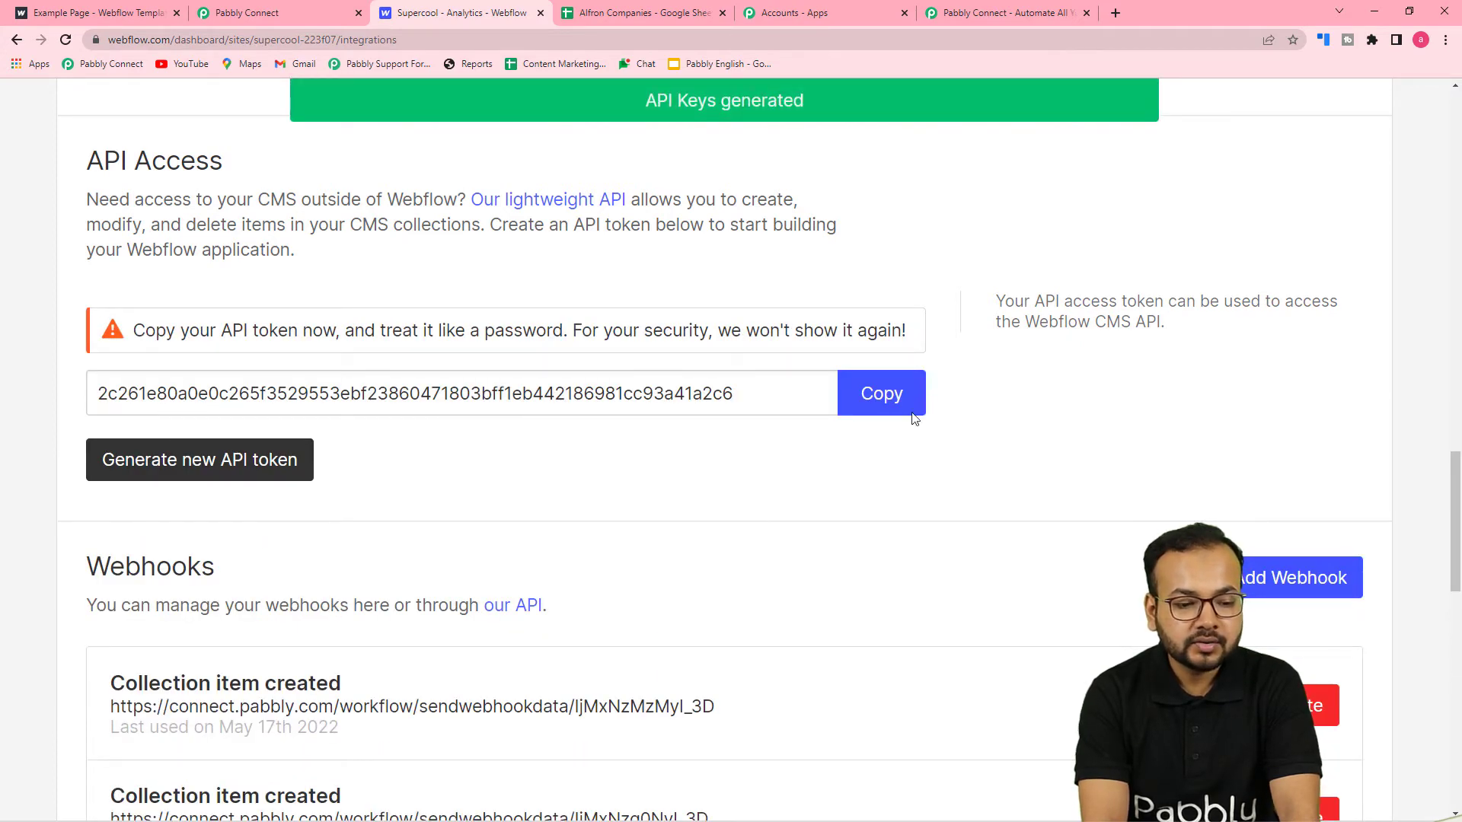
pyautogui.click(887, 402)
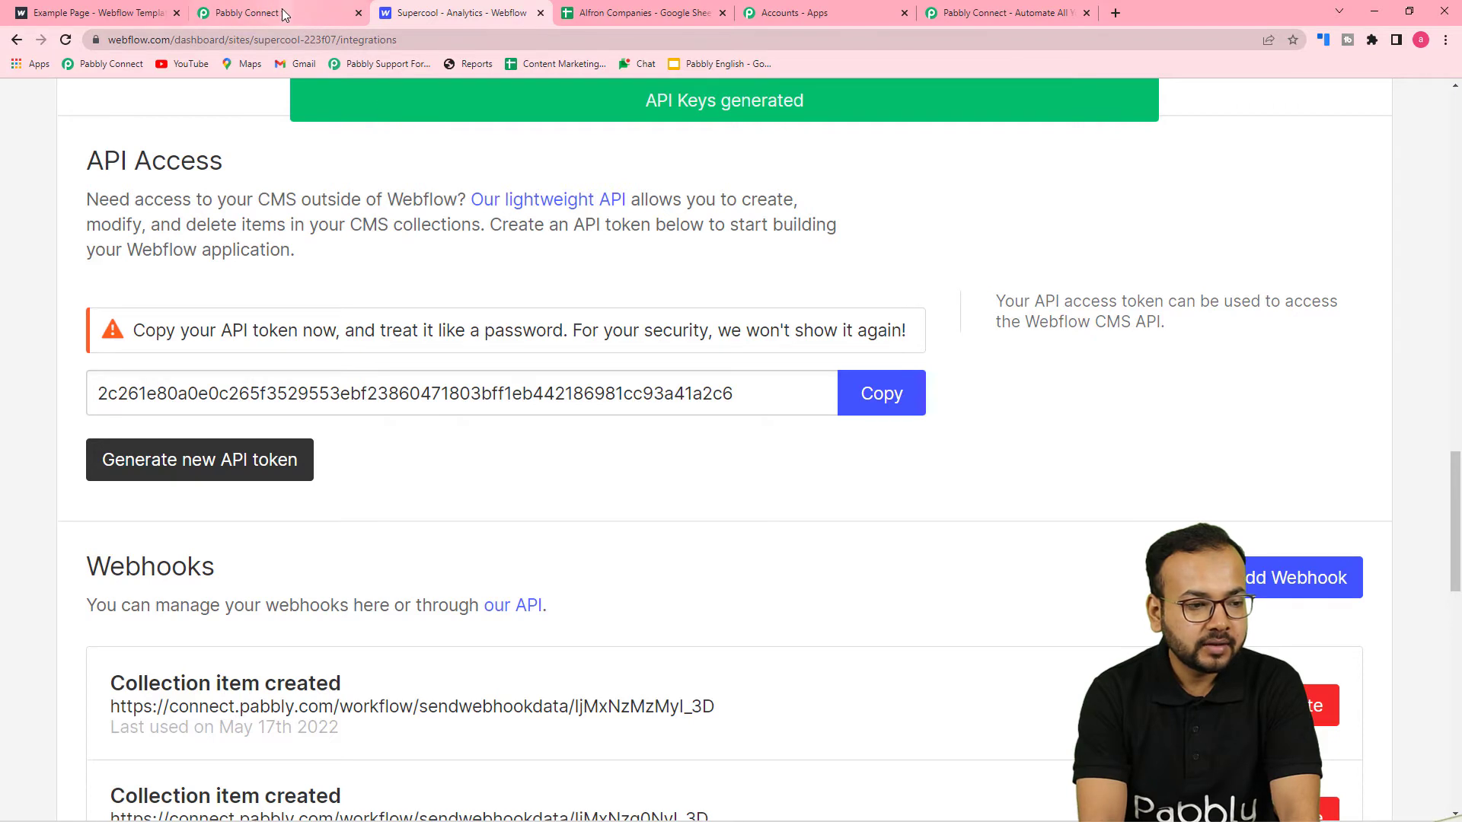
pyautogui.click(872, 392)
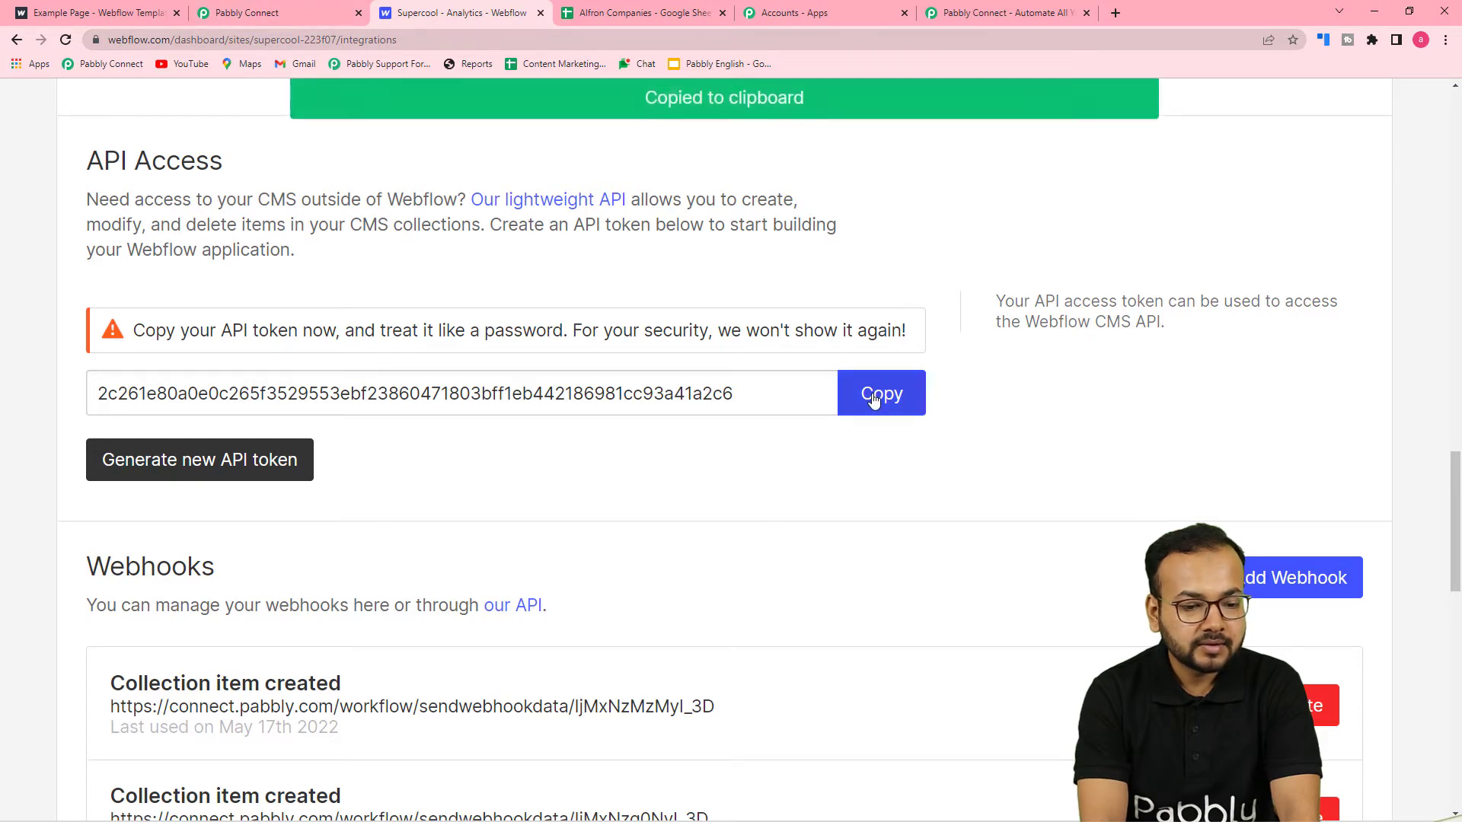
# Switch to Pabbly Connect, enter the copied API token prefixed with "Bearer " for the new Webflow connection, and save it
pyautogui.click(252, 13)
pyautogui.rightClick(778, 458)
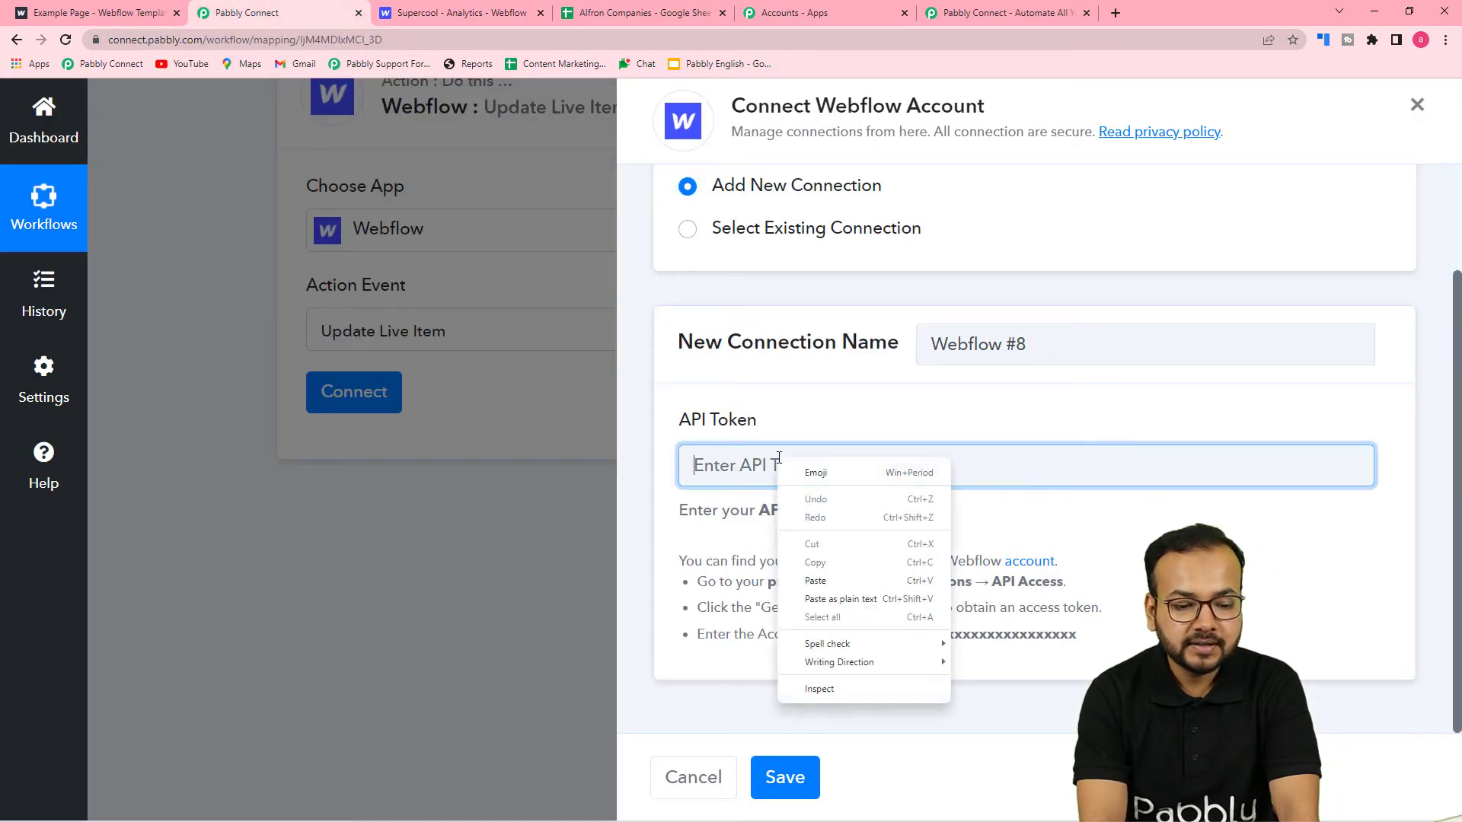
pyautogui.click(823, 600)
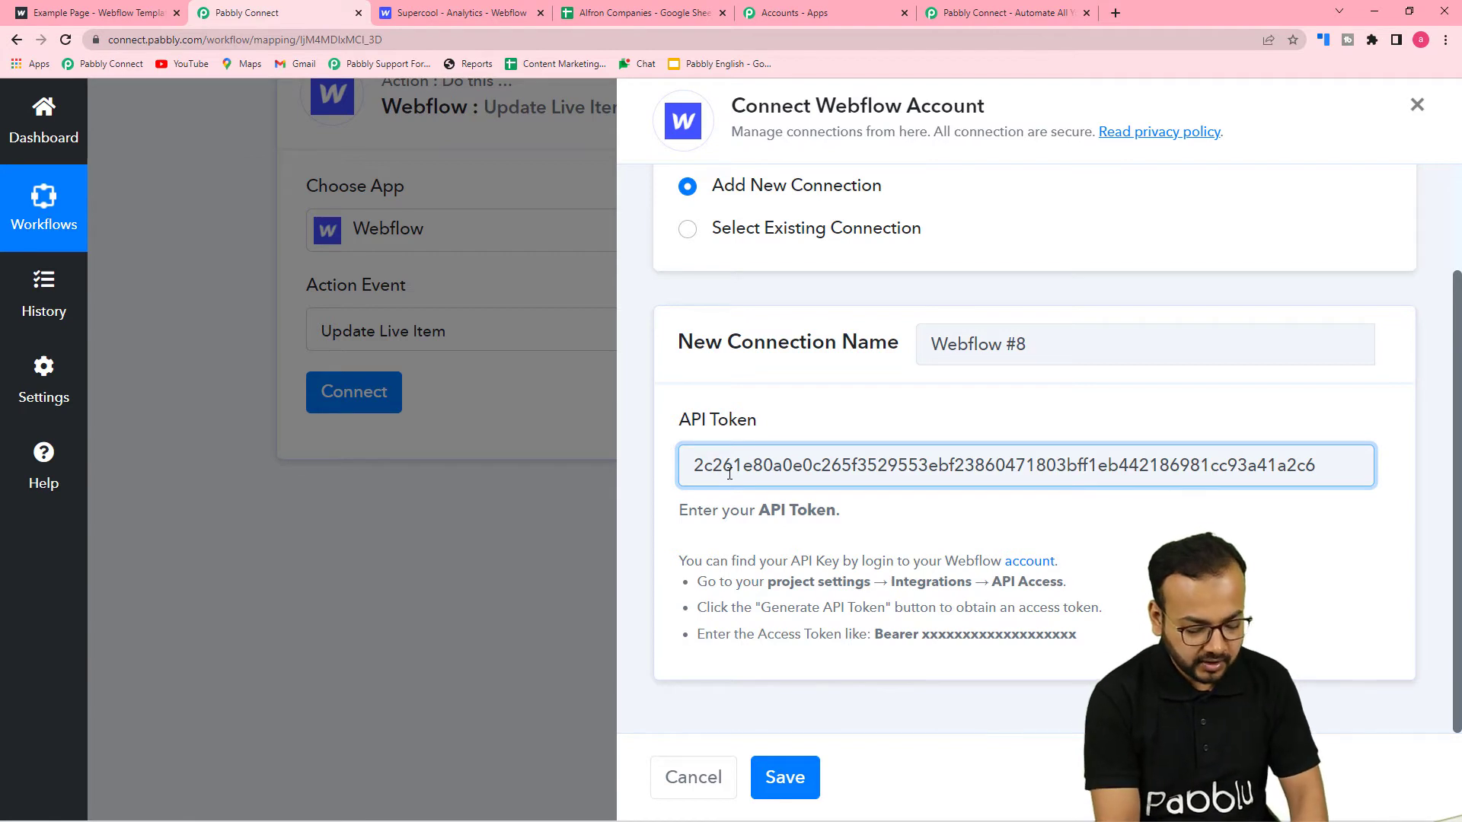
pyautogui.write('Bea')
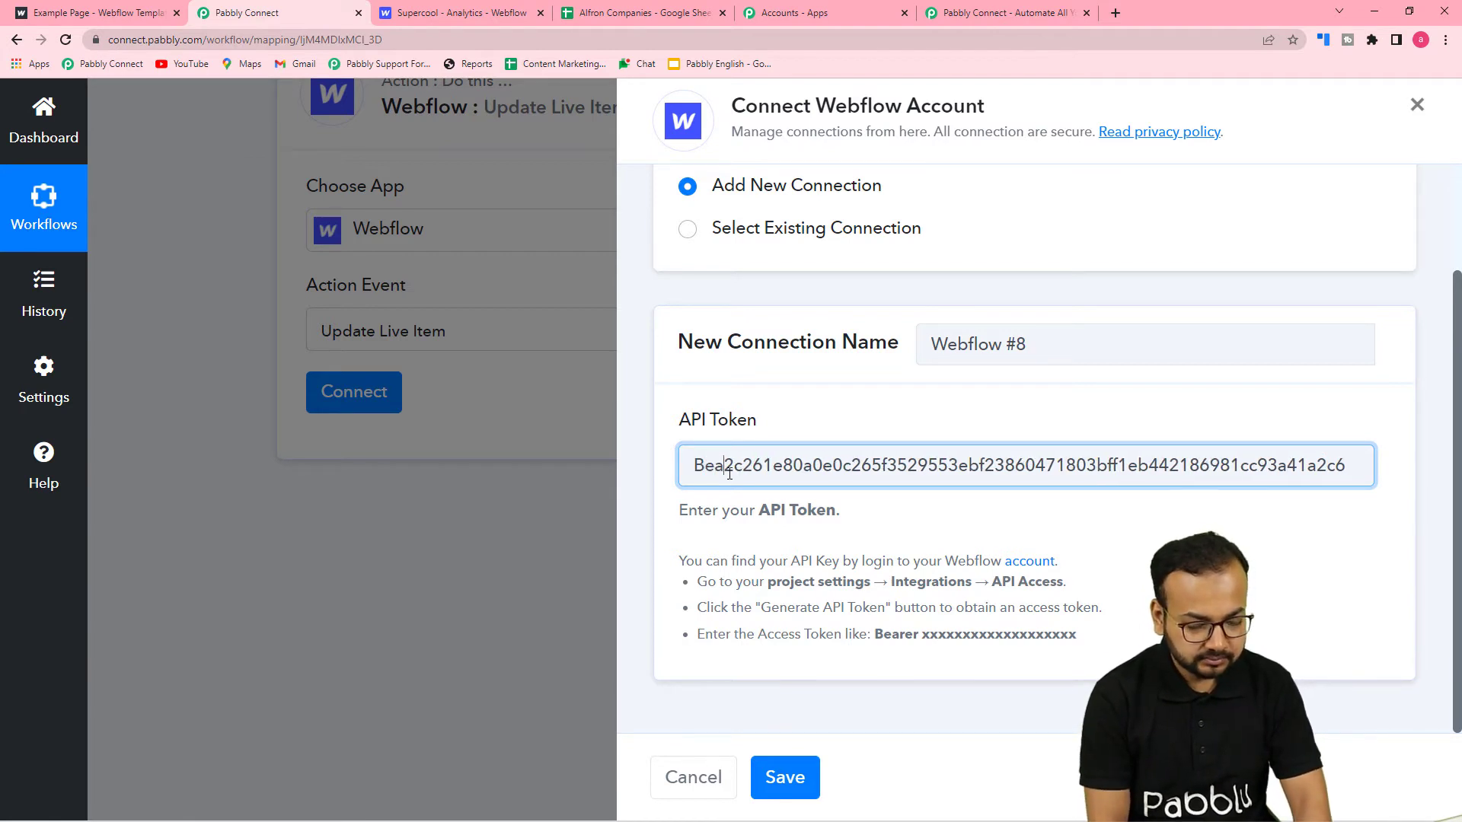
pyautogui.write('rer')
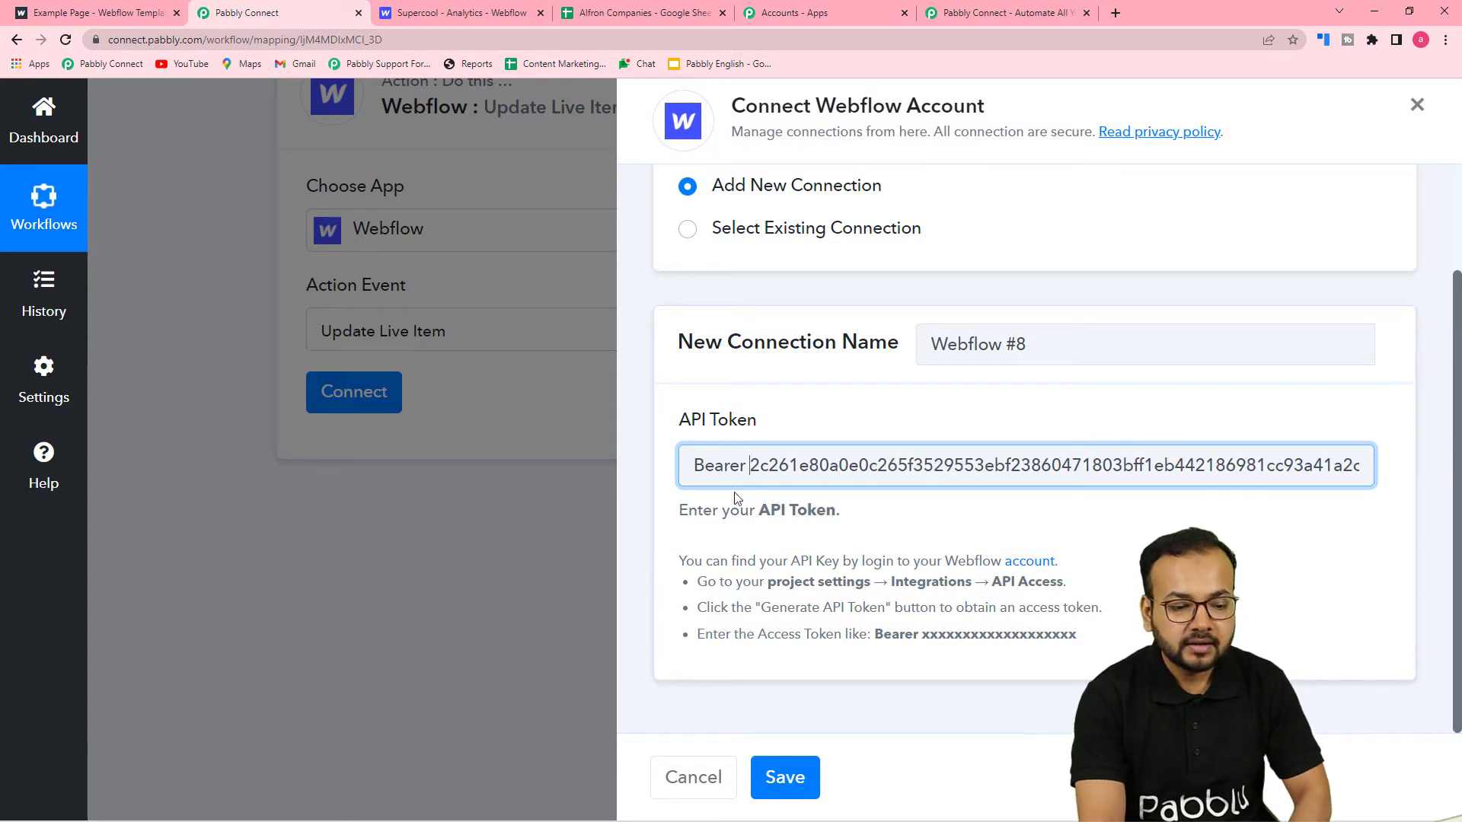
pyautogui.click(783, 776)
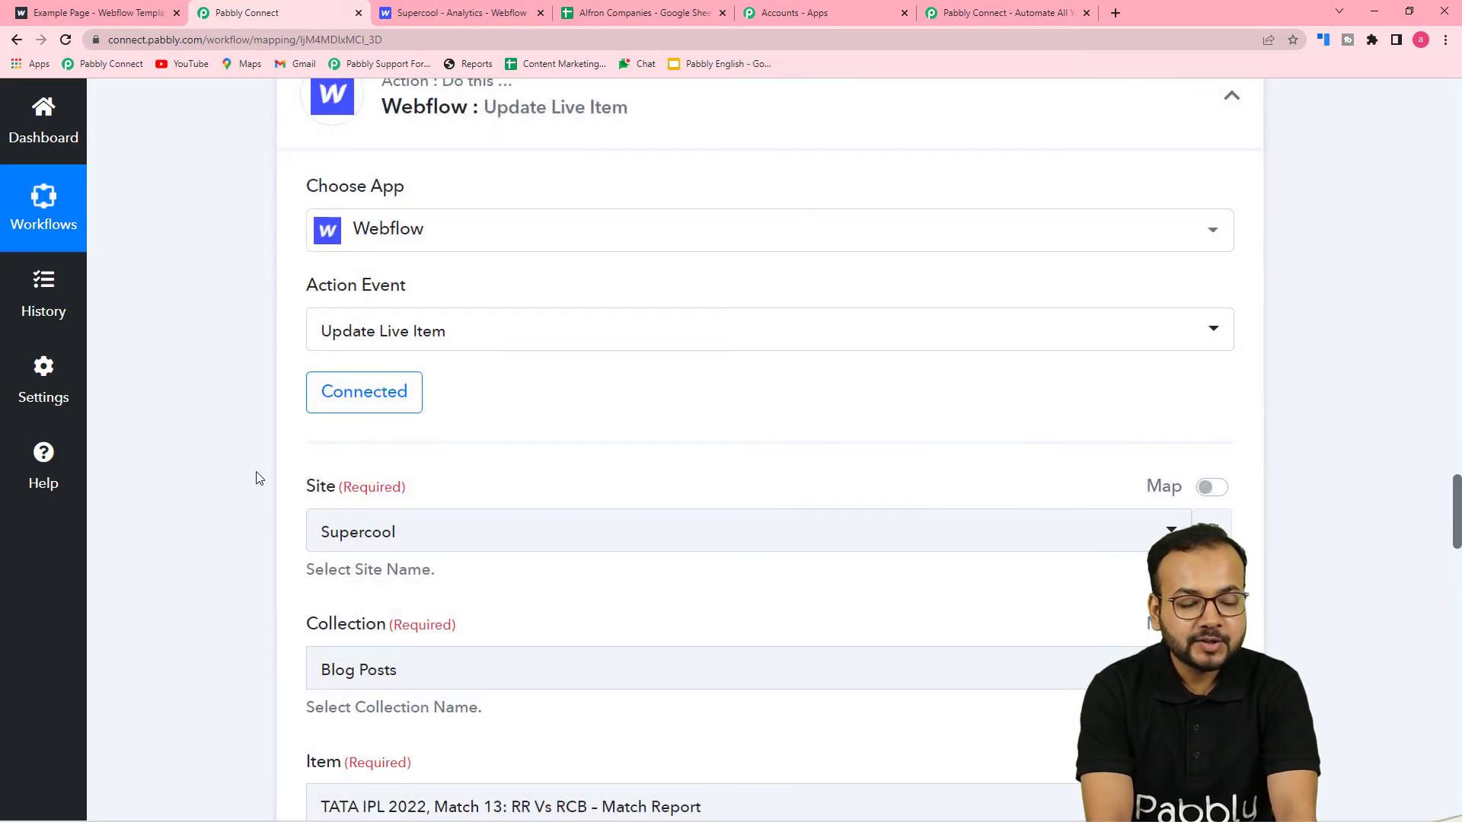
# Examine the Update Live Item fields, including site, collection, item, prices, update date, coffee type and slug
pyautogui.scroll(-2, 382, 475)
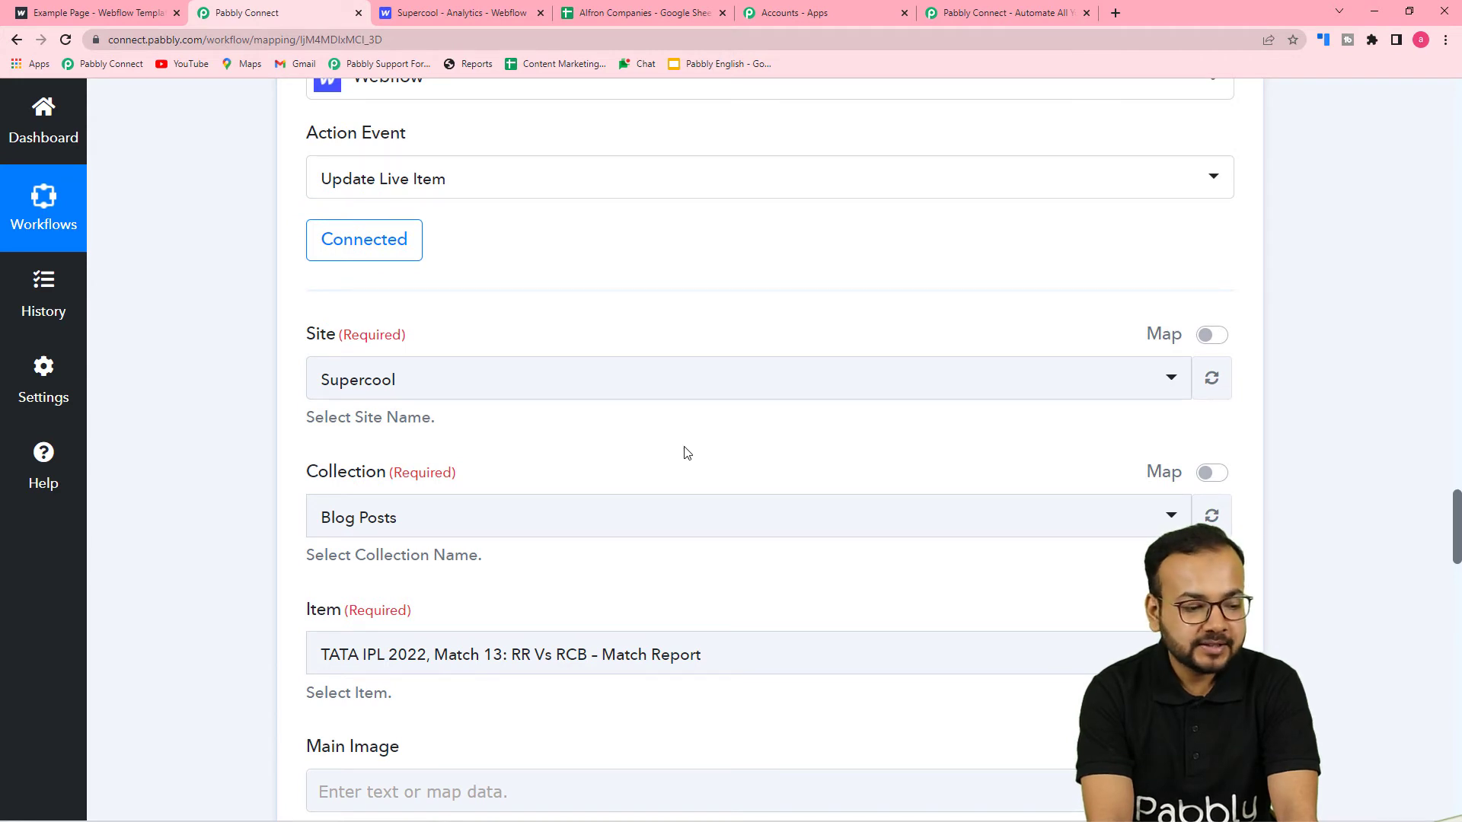
pyautogui.scroll(-2, 688, 453)
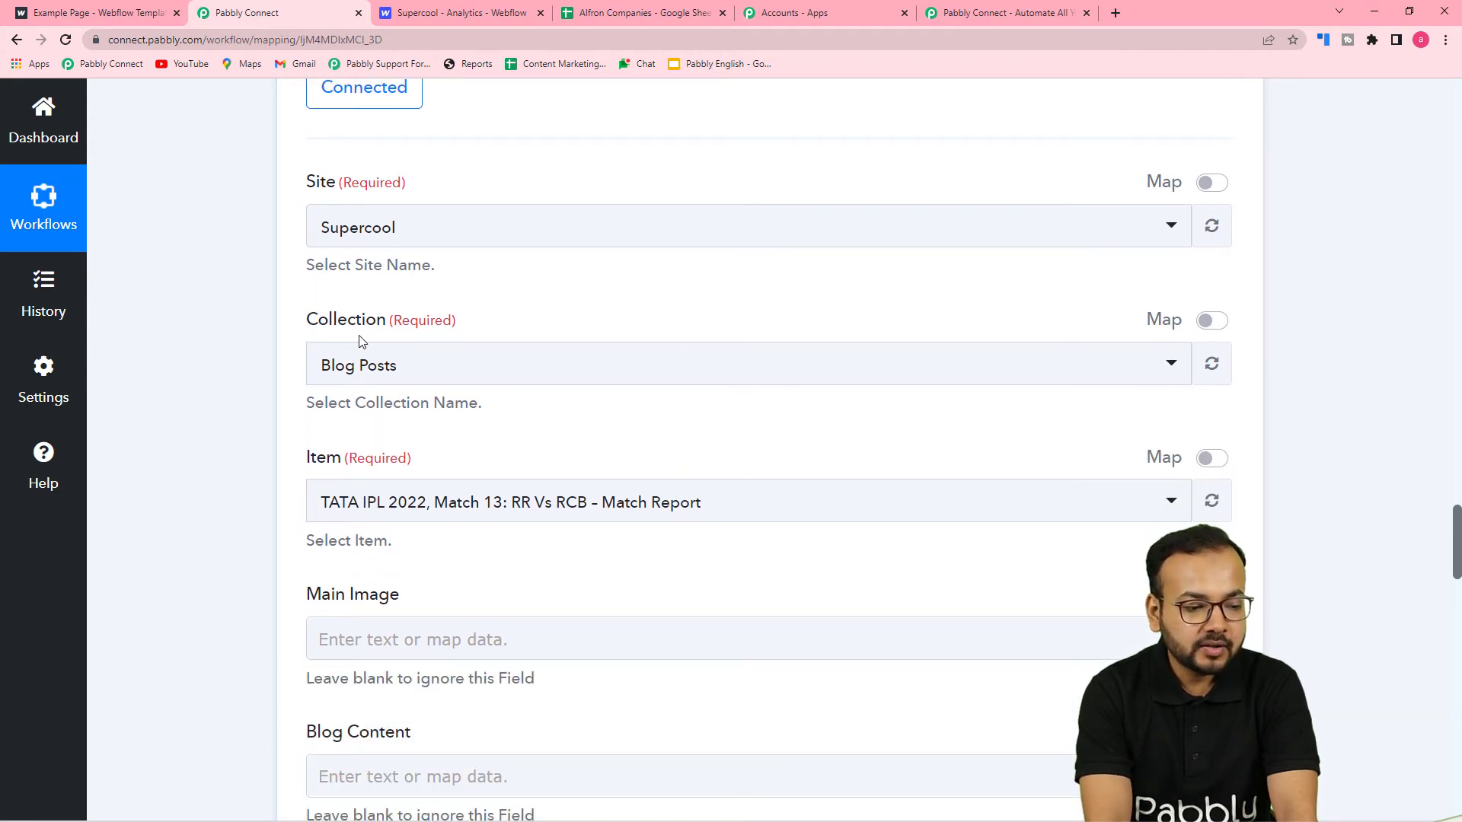
pyautogui.scroll(-1, 314, 401)
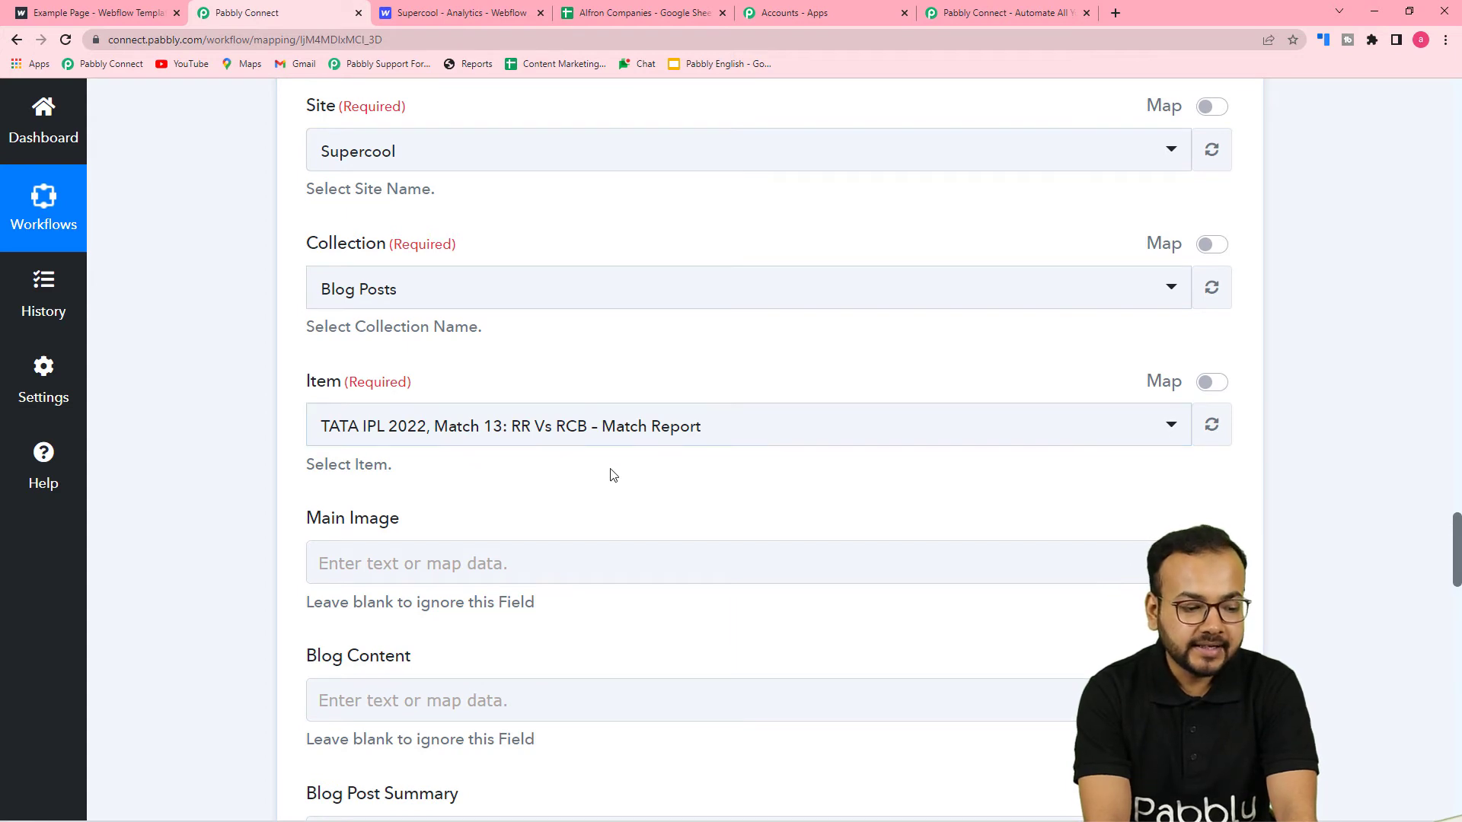
pyautogui.scroll(-3, 610, 473)
pyautogui.scroll(-6, 609, 473)
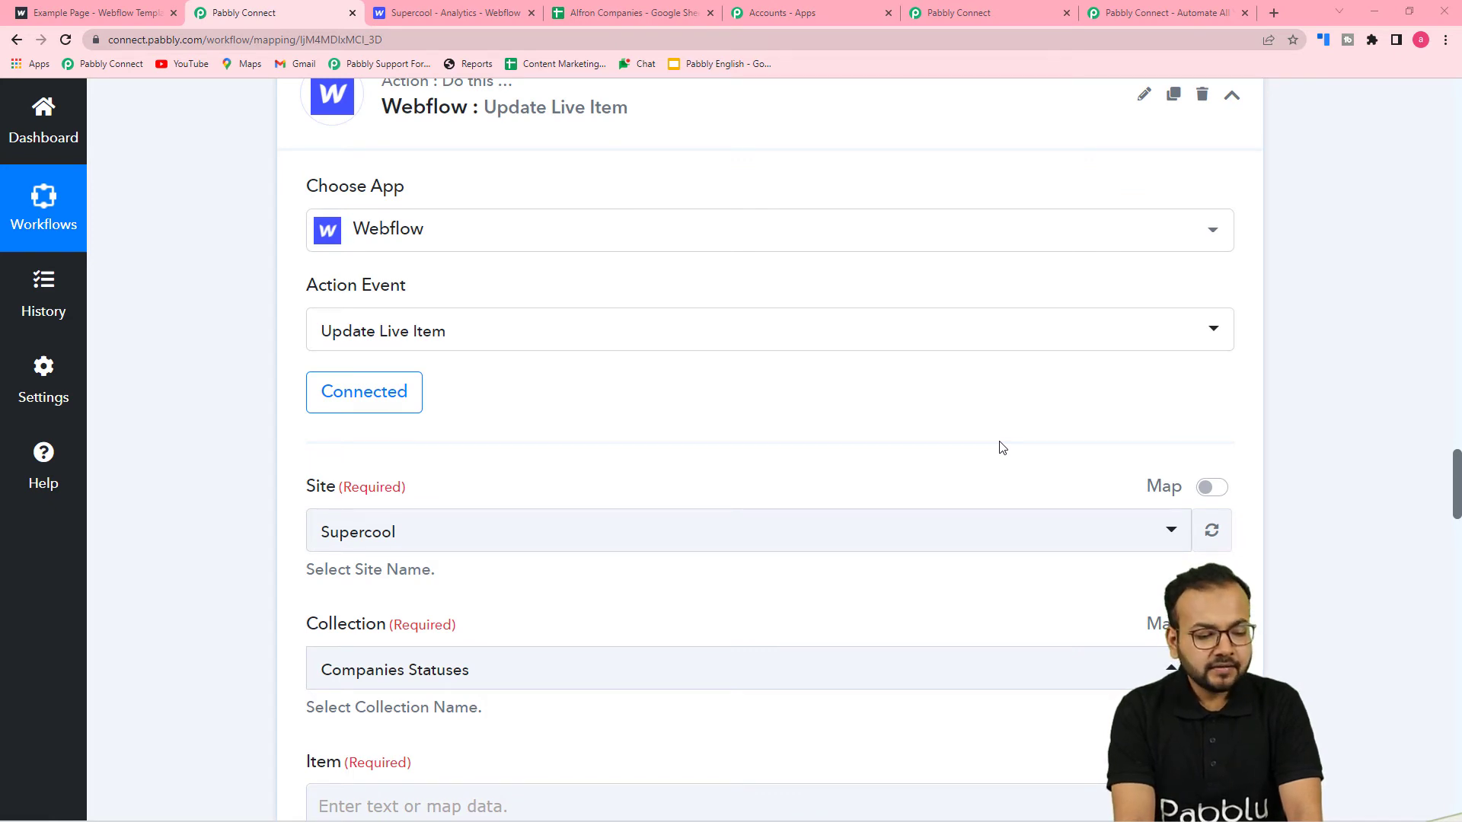
pyautogui.scroll(-7, 1002, 448)
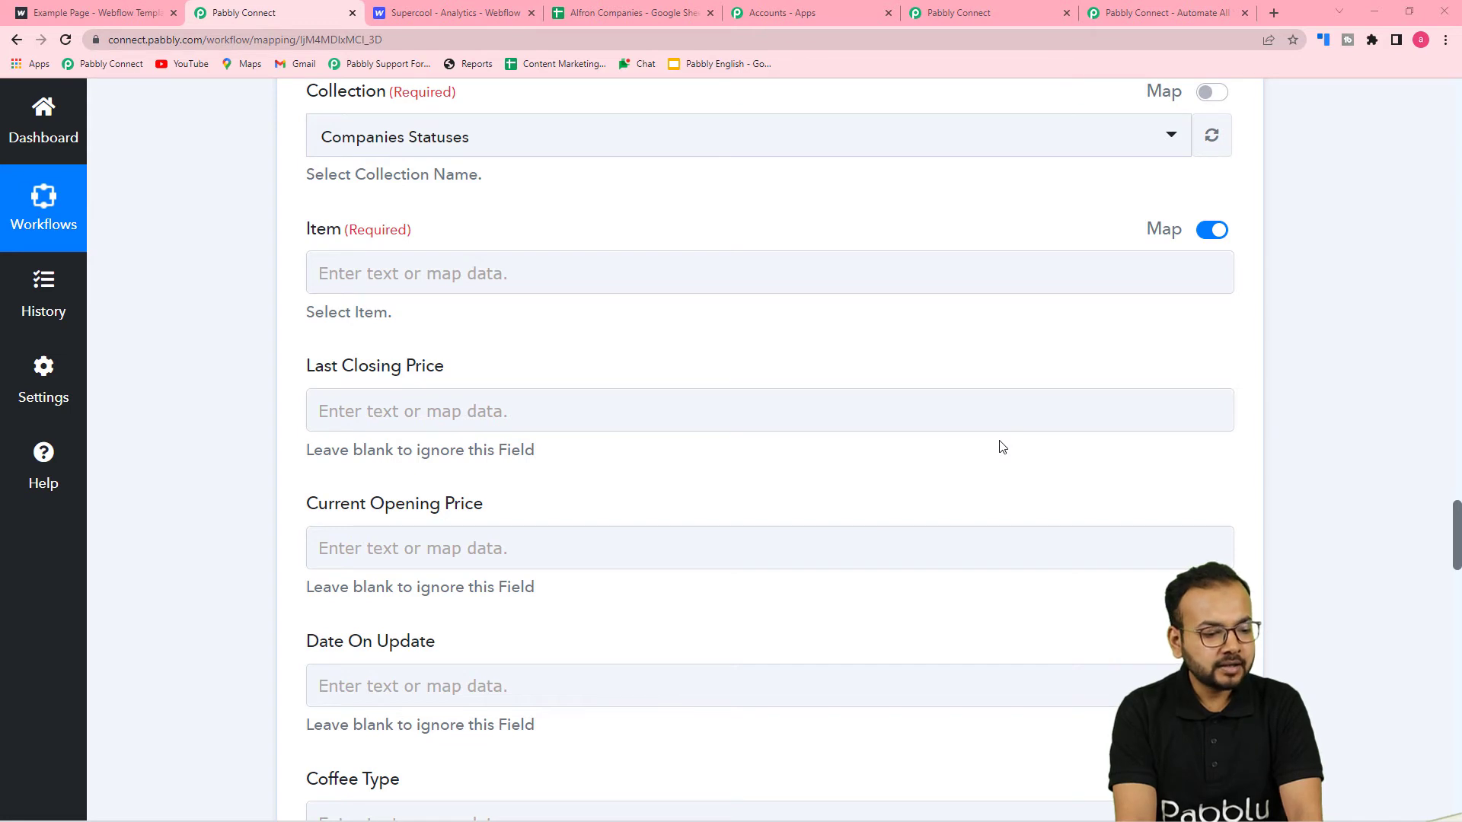
pyautogui.scroll(-2, 617, 472)
pyautogui.scroll(-2, 610, 473)
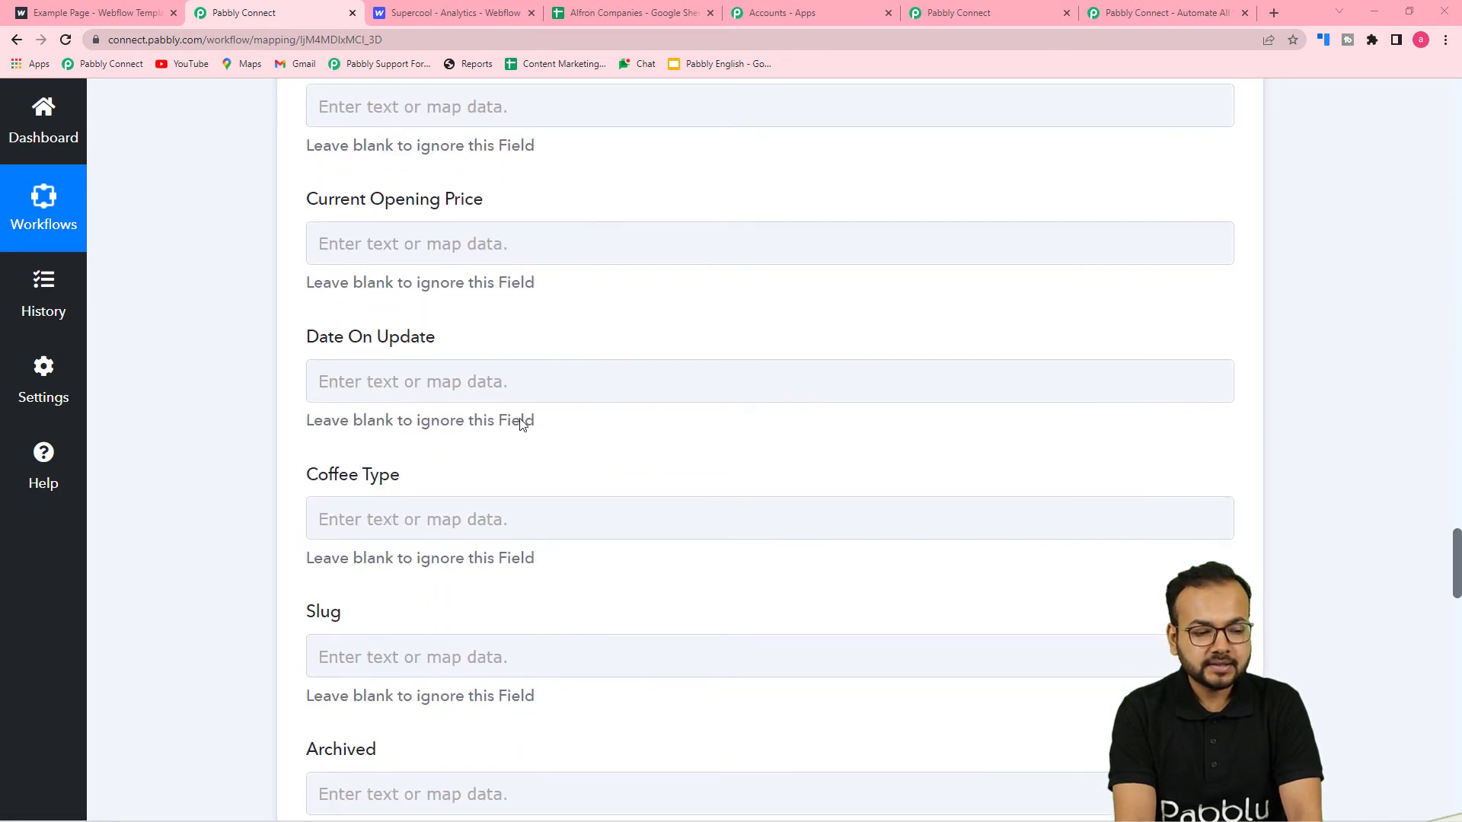
pyautogui.scroll(-1, 487, 435)
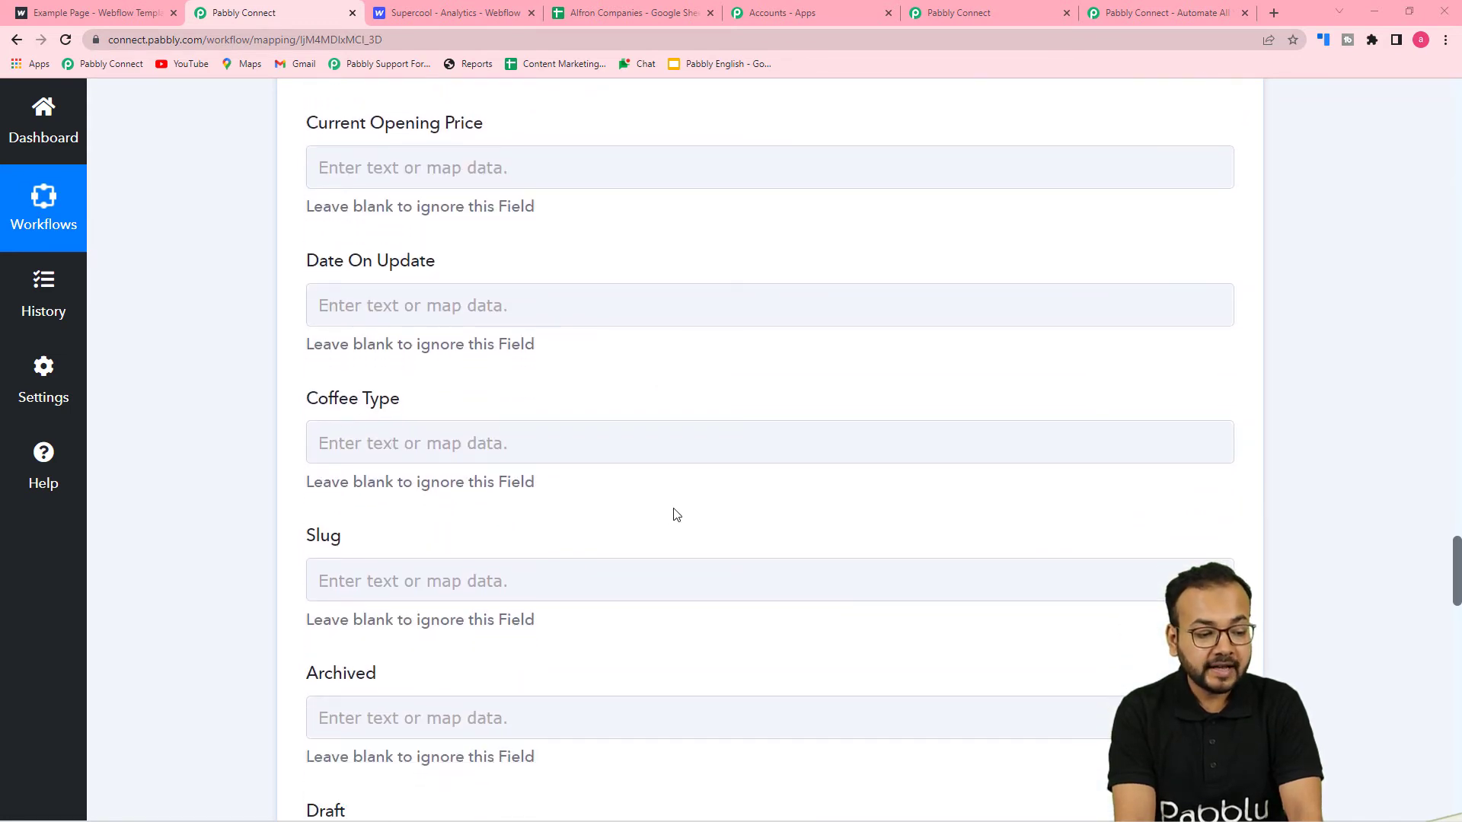
pyautogui.scroll(-1, 674, 515)
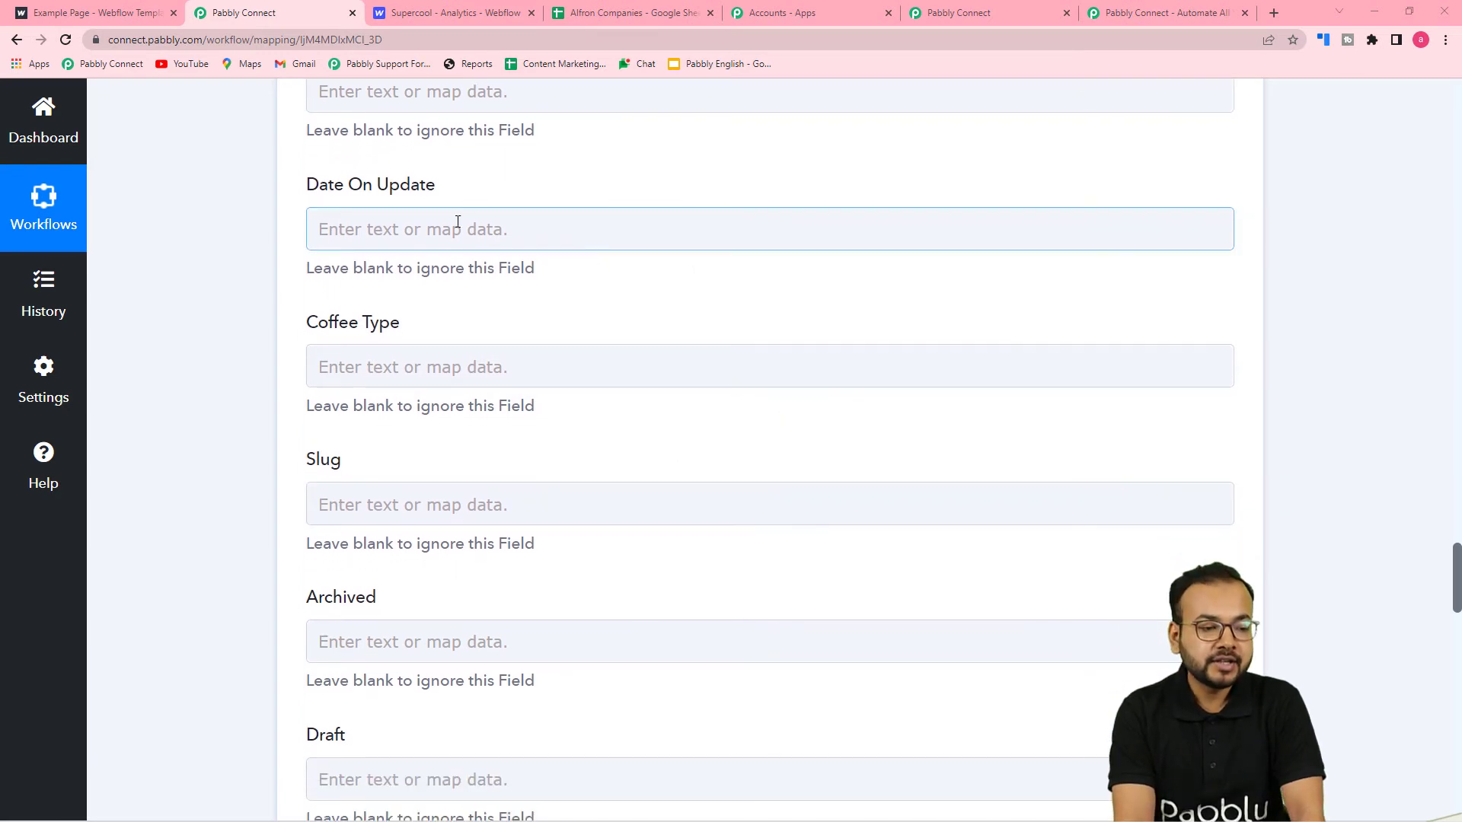
pyautogui.scroll(-2, 555, 405)
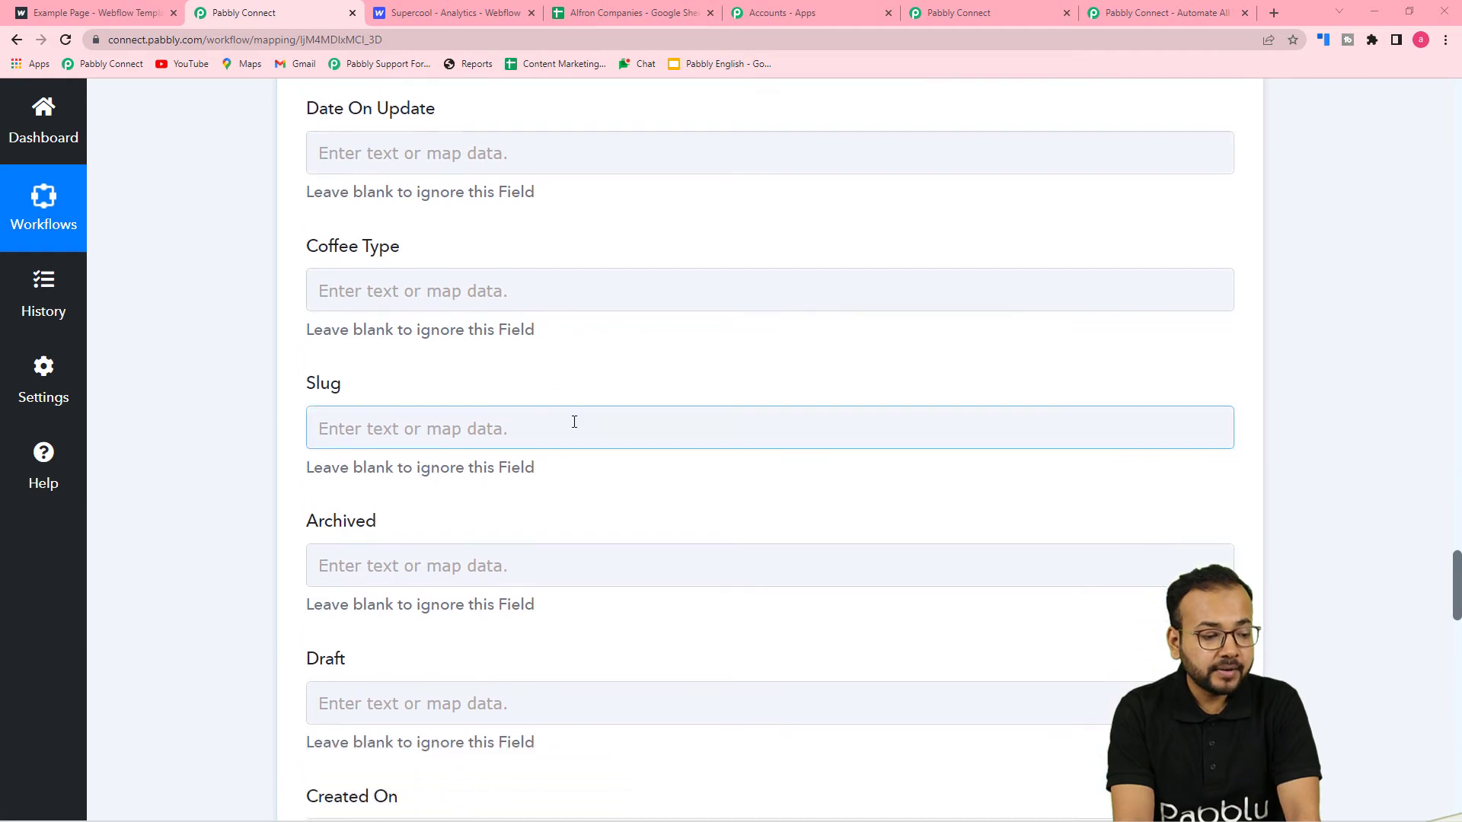
pyautogui.scroll(-2, 507, 378)
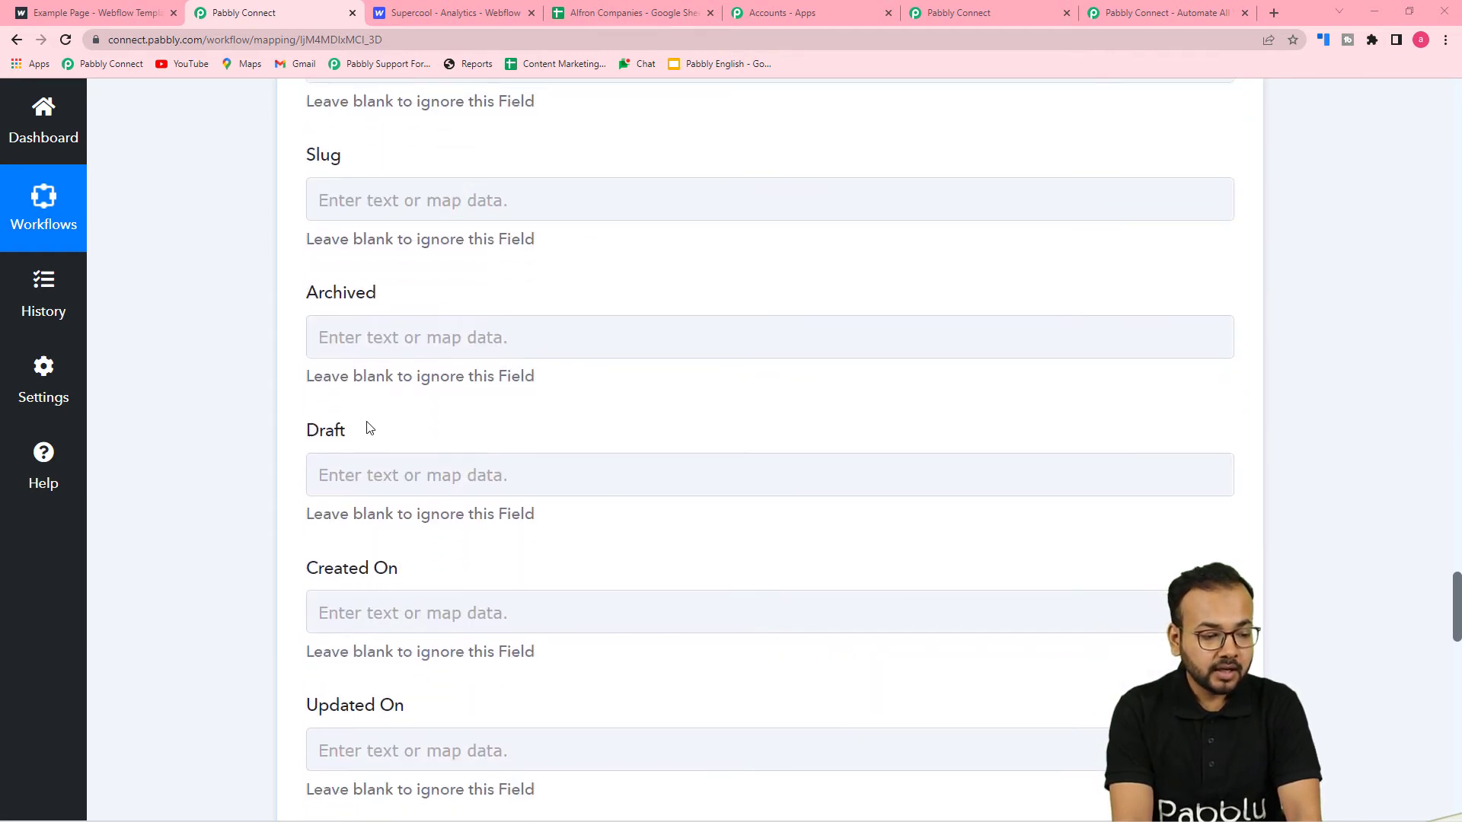
pyautogui.scroll(-2, 384, 439)
pyautogui.scroll(-1, 421, 442)
pyautogui.scroll(4, 424, 441)
pyautogui.scroll(8, 427, 439)
pyautogui.click(706, 461)
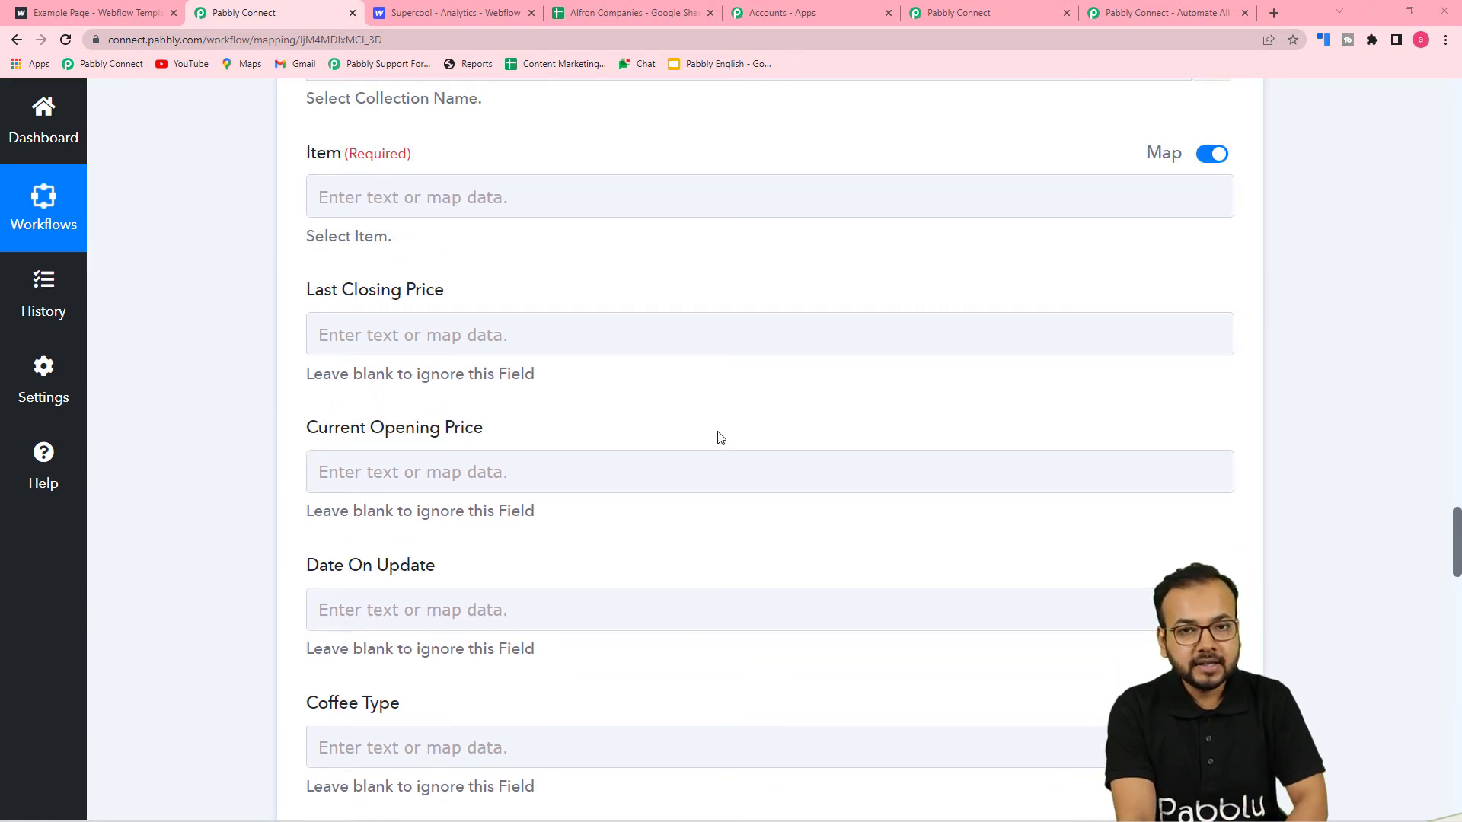
# Delete the Webflow Update Live Item step and add a new blank action after the Iterator
pyautogui.scroll(13, 719, 437)
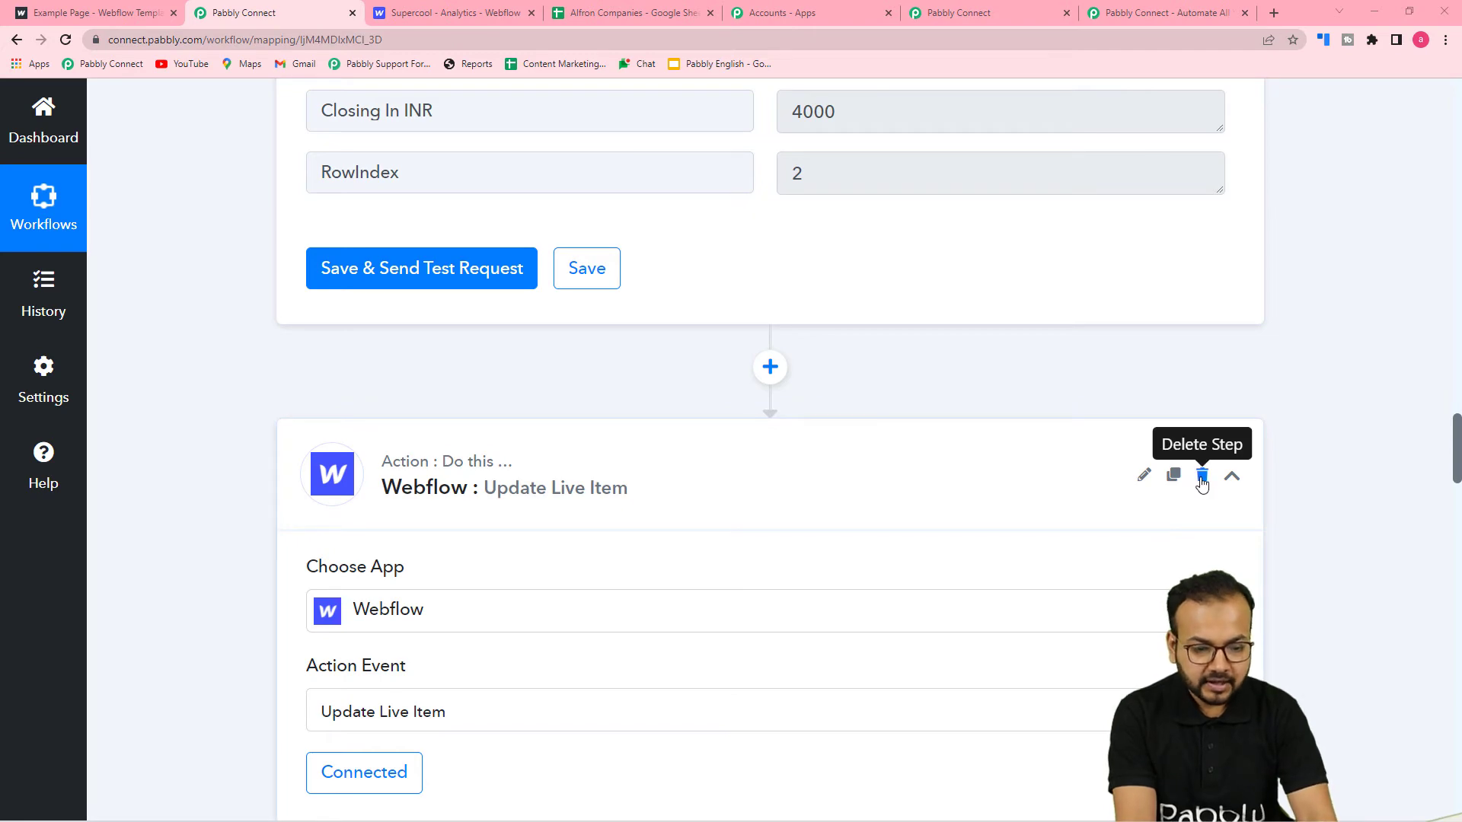
pyautogui.click(1202, 477)
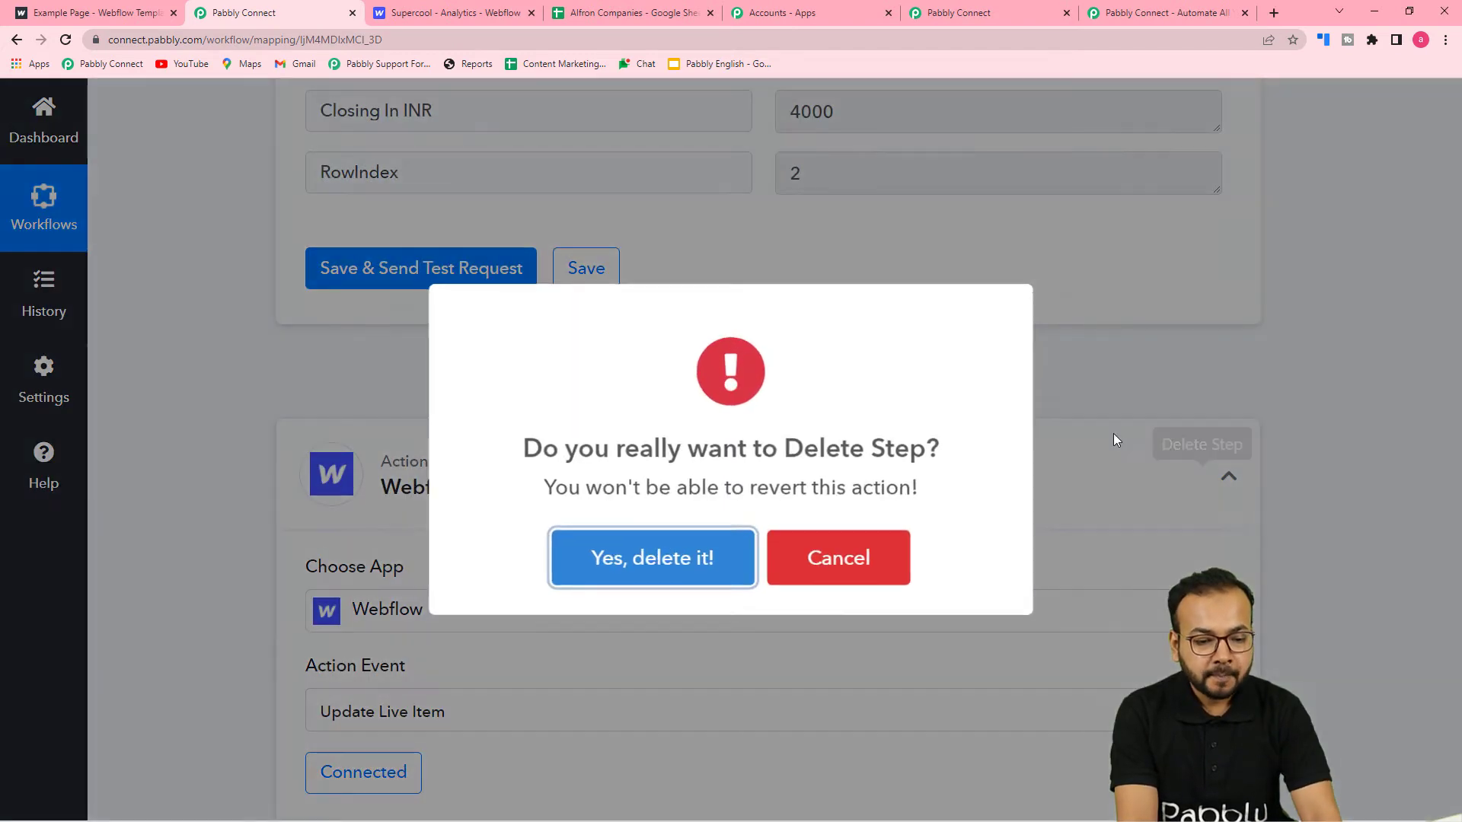
pyautogui.click(640, 579)
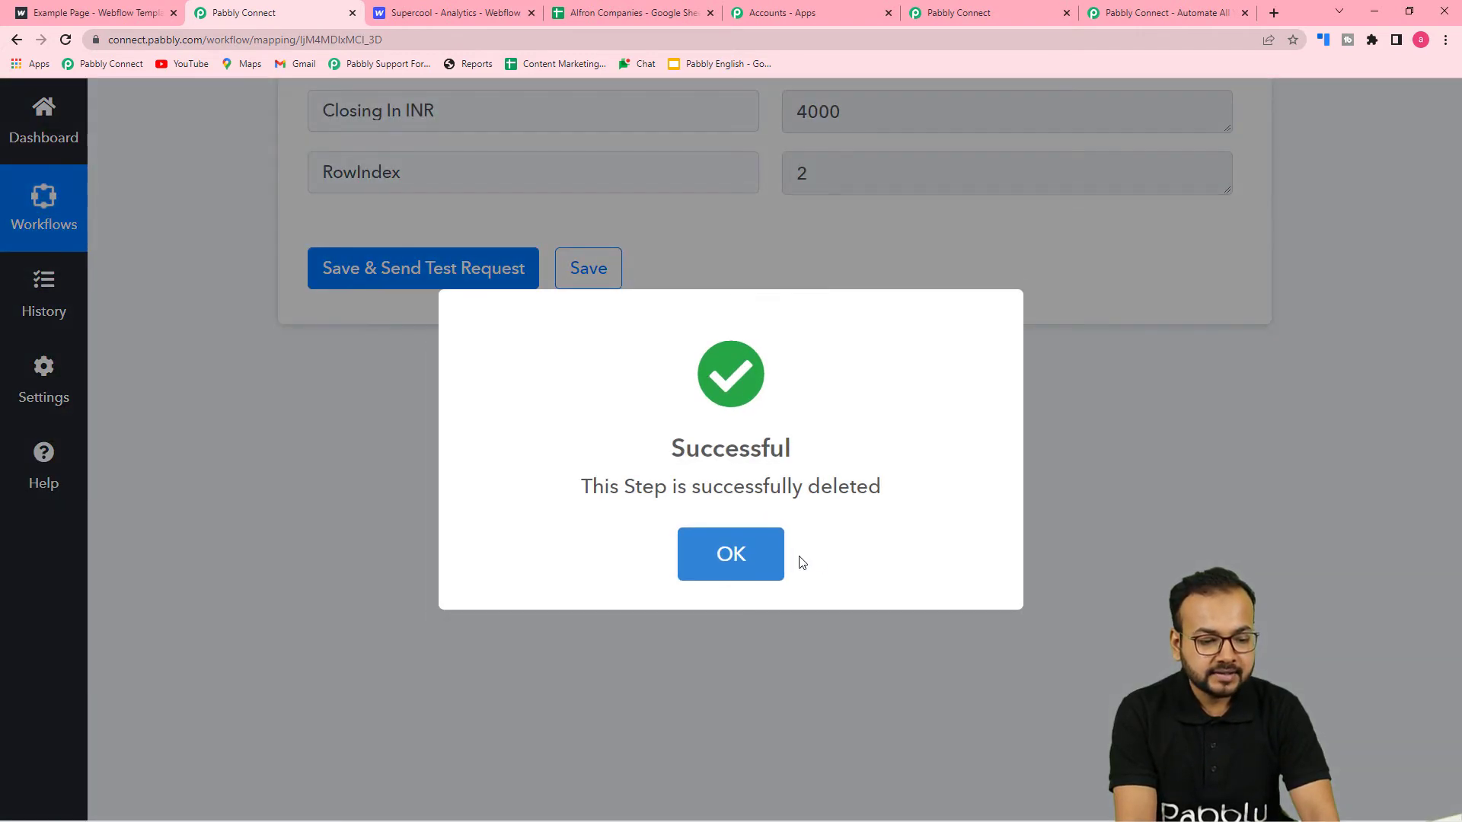
pyautogui.click(715, 559)
pyautogui.click(768, 368)
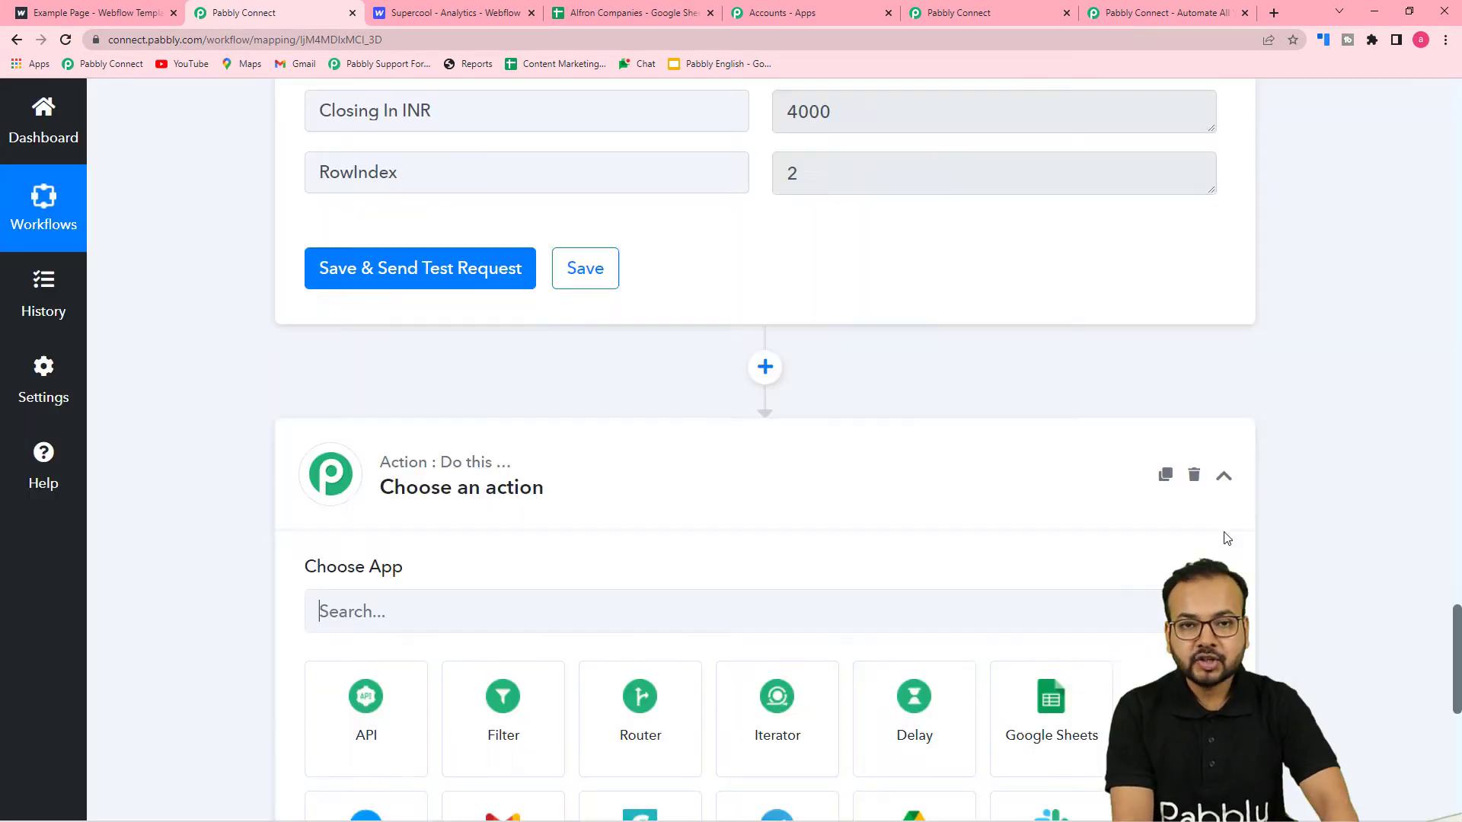
# Choose Webflow as the app for the blank action and select Get Item as its event
pyautogui.scroll(-5, 701, 607)
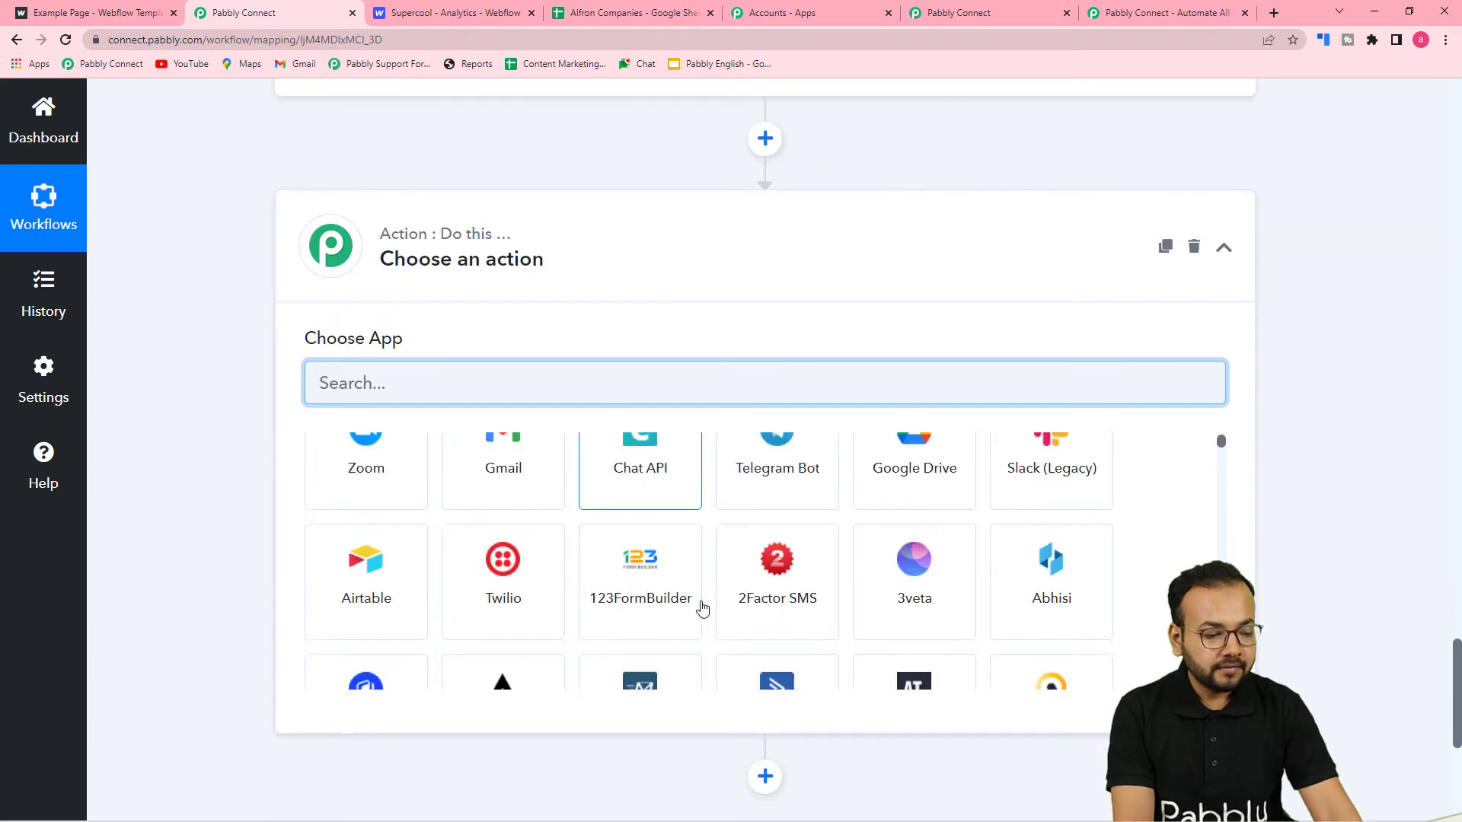
pyautogui.scroll(3, 676, 574)
pyautogui.write('w')
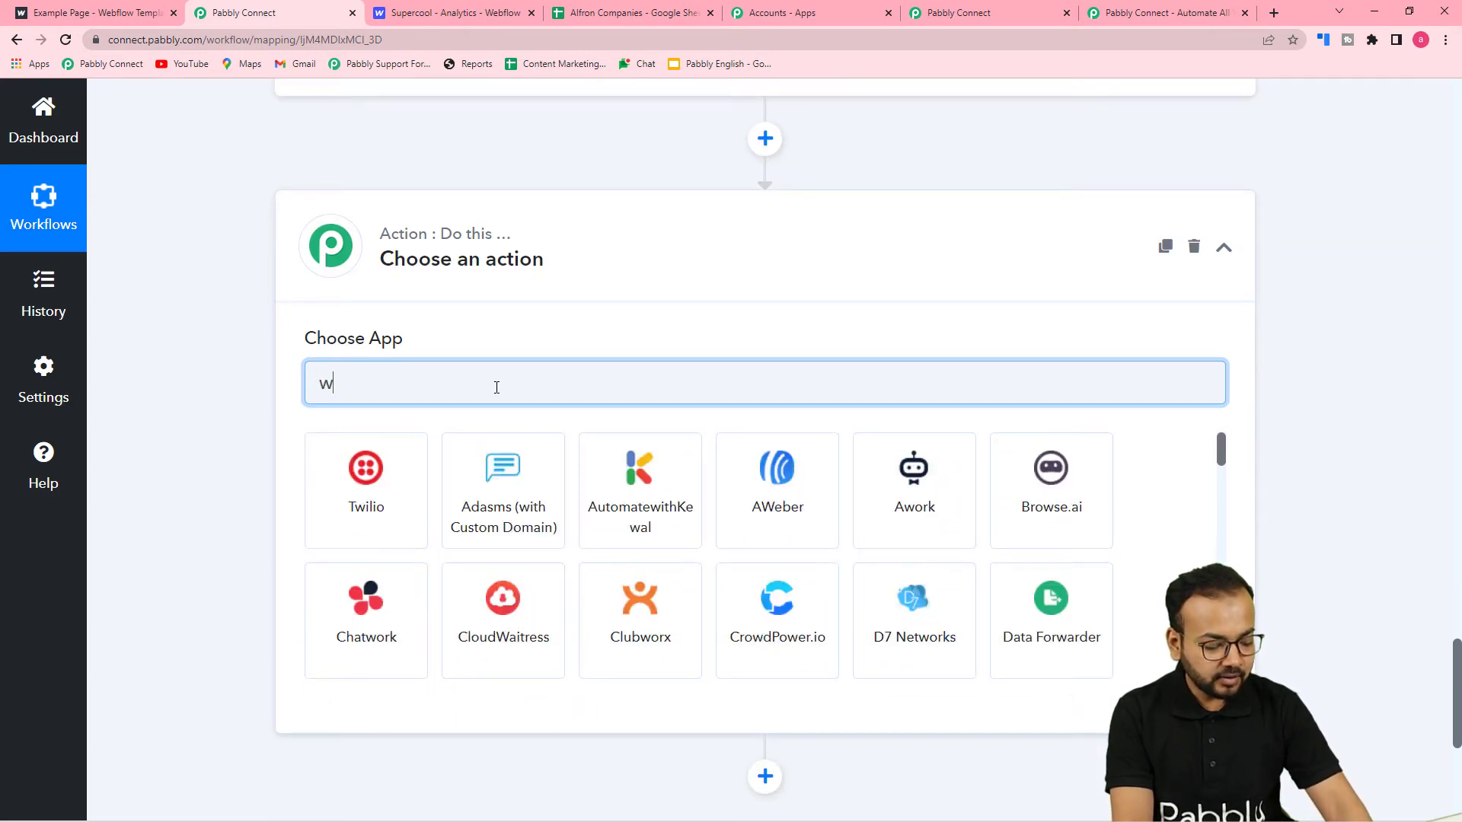
pyautogui.write('eb')
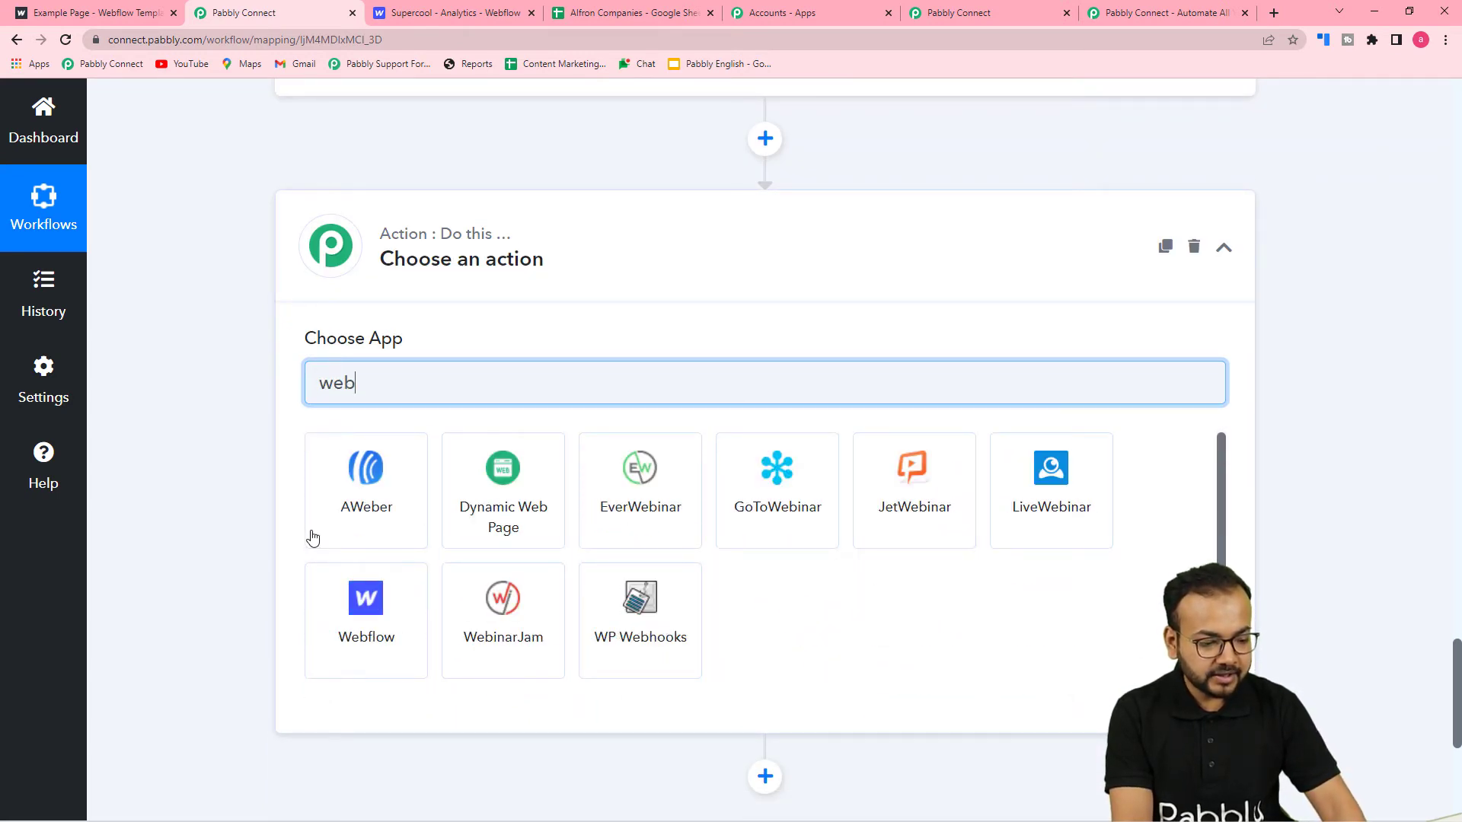
pyautogui.click(367, 639)
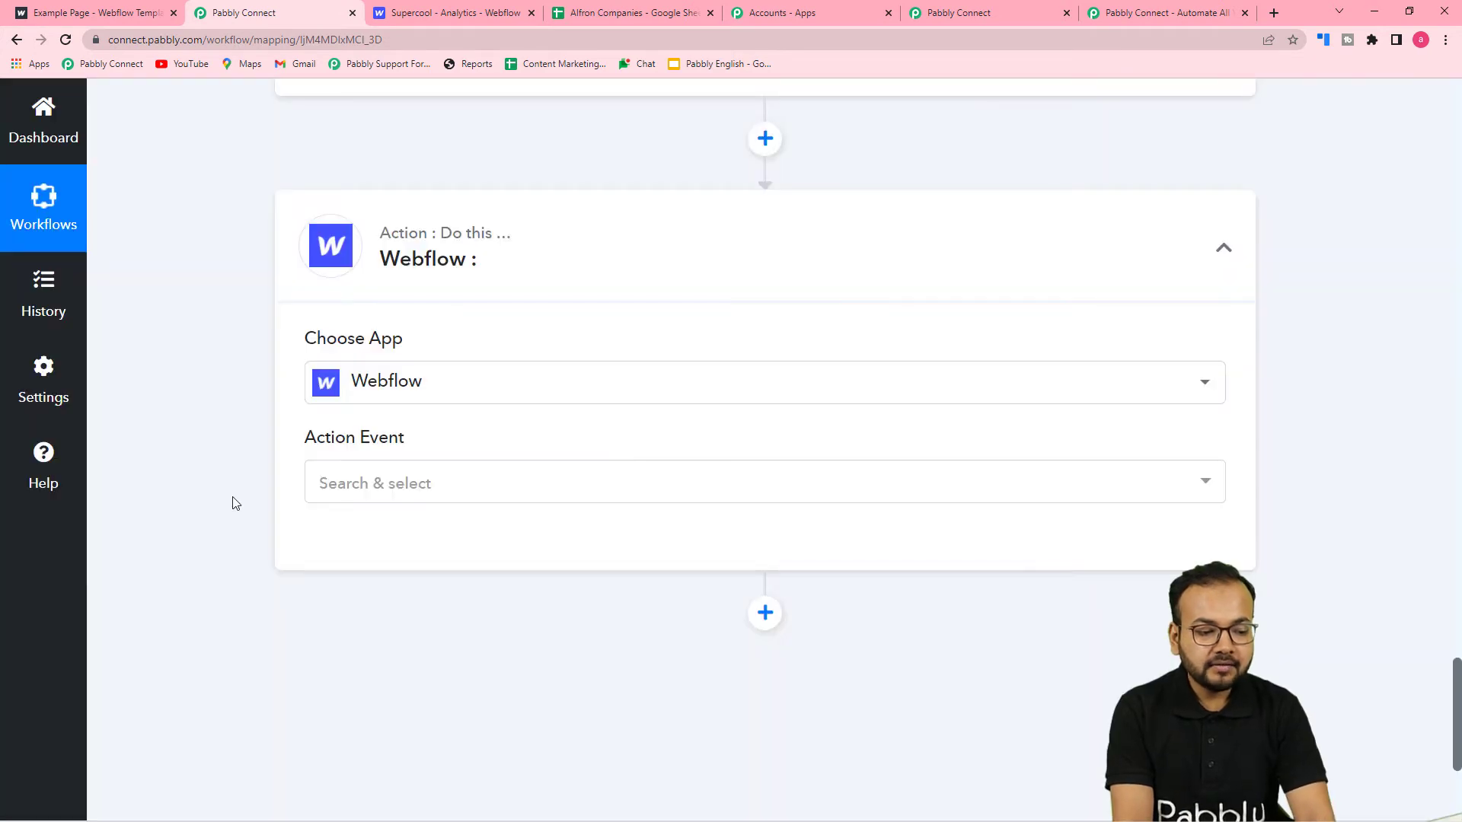
pyautogui.scroll(-2, 262, 496)
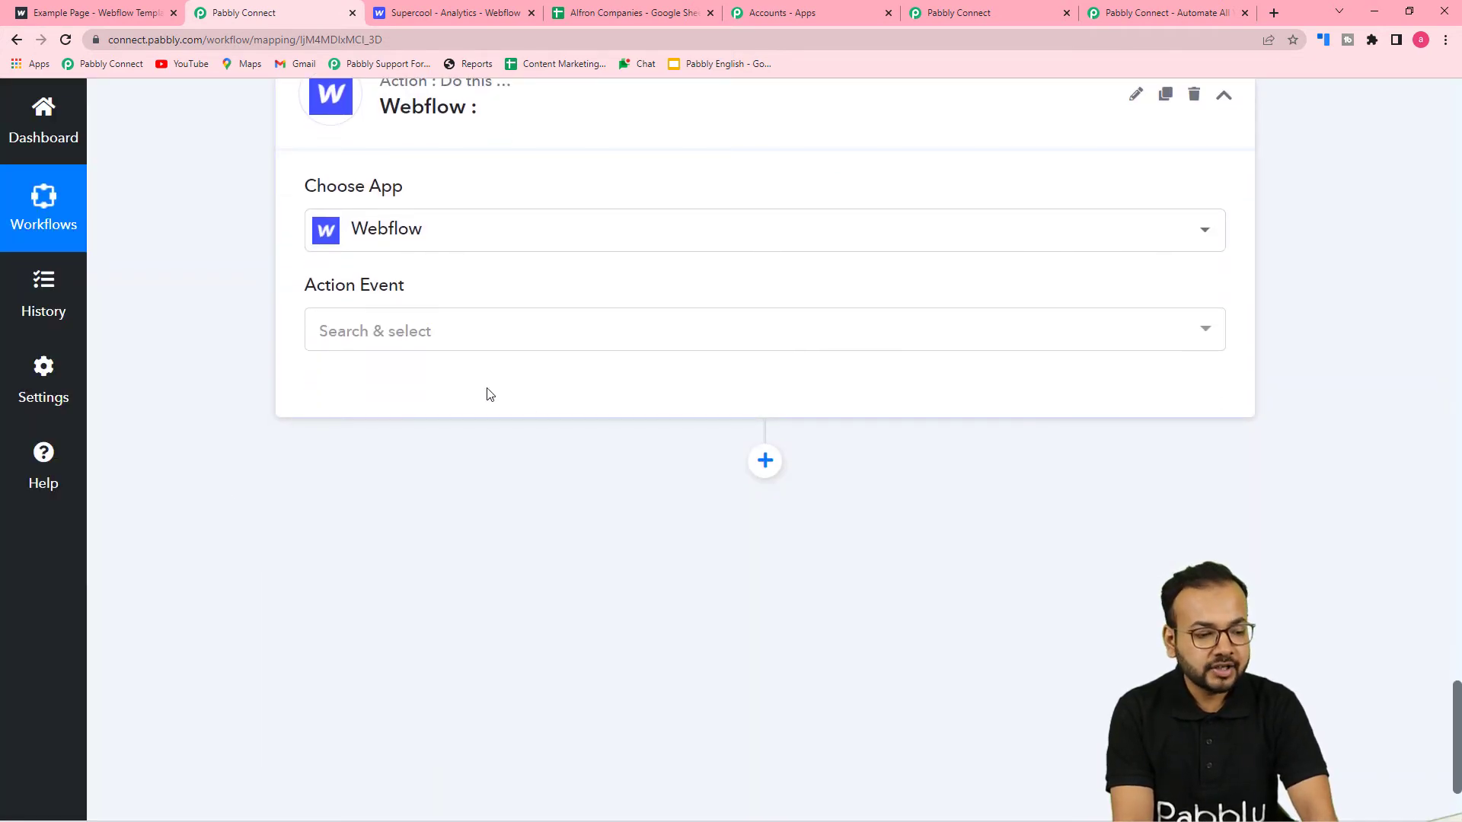
pyautogui.click(459, 333)
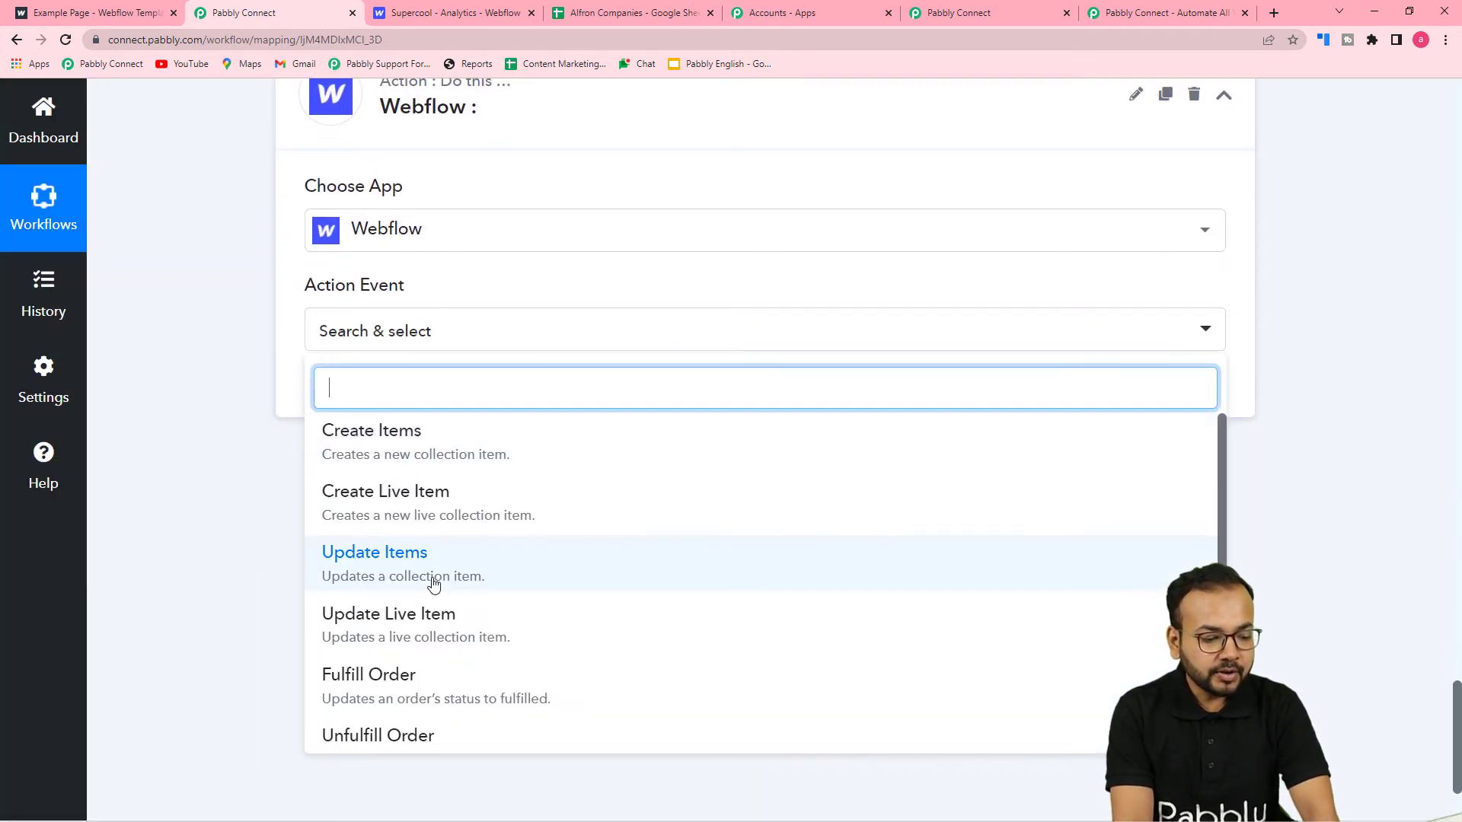
pyautogui.scroll(-1, 472, 578)
pyautogui.scroll(-3, 474, 582)
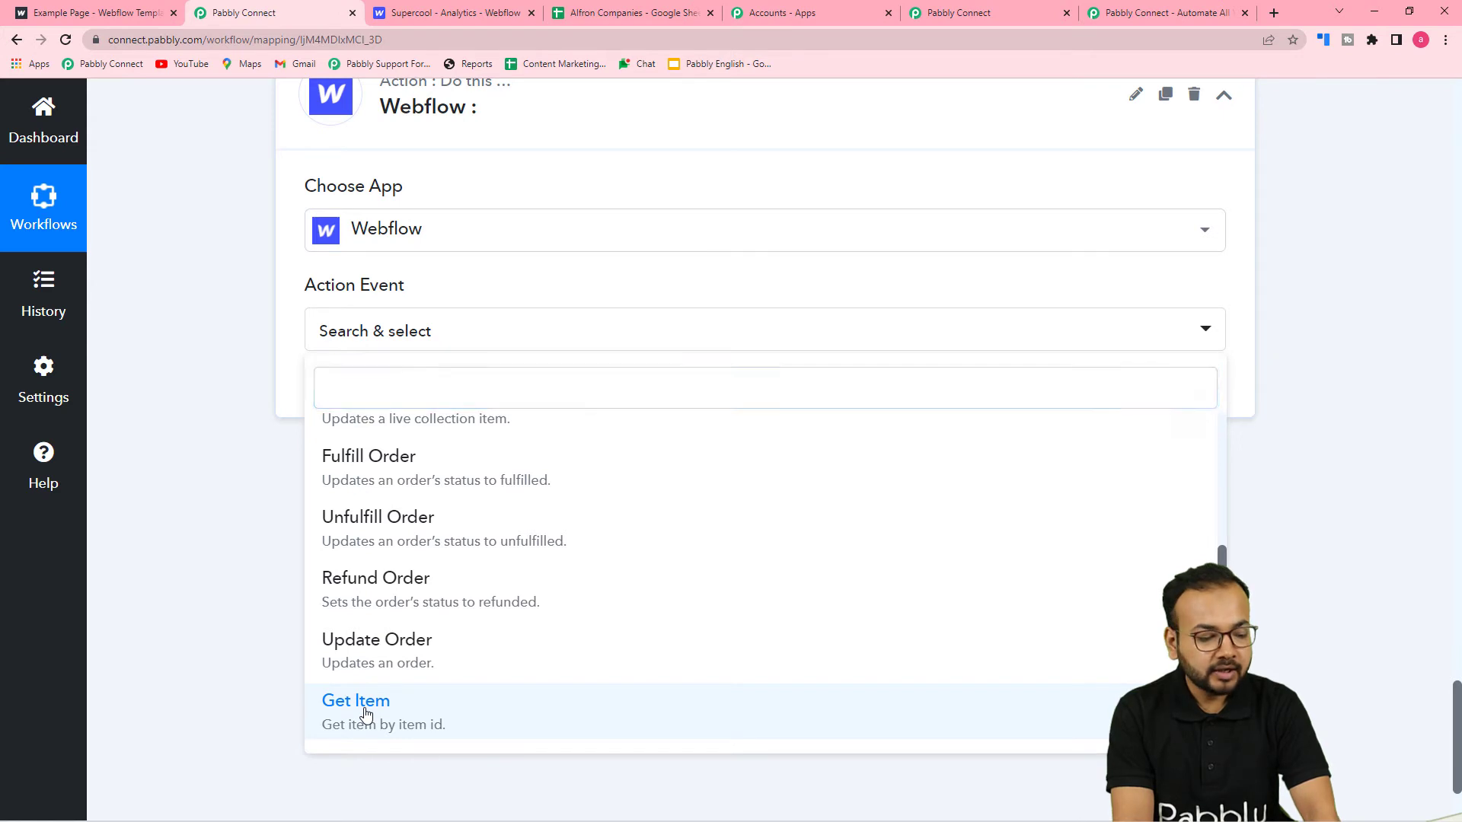
pyautogui.click(365, 715)
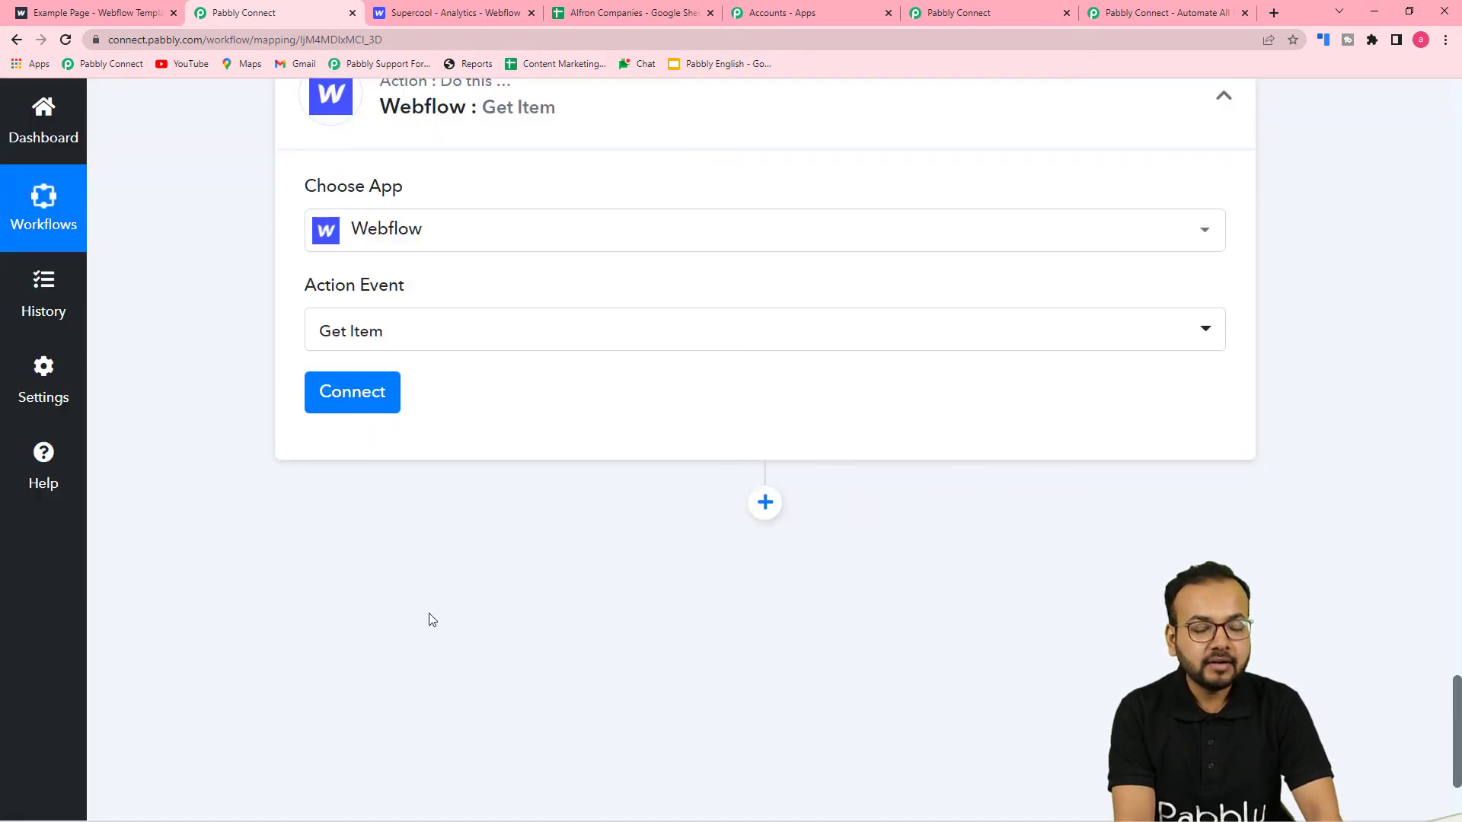
# Add and save a new Webflow connection, entering "Bearer " followed by the API token copied from the Supercool integrations page in Webflow
pyautogui.click(350, 396)
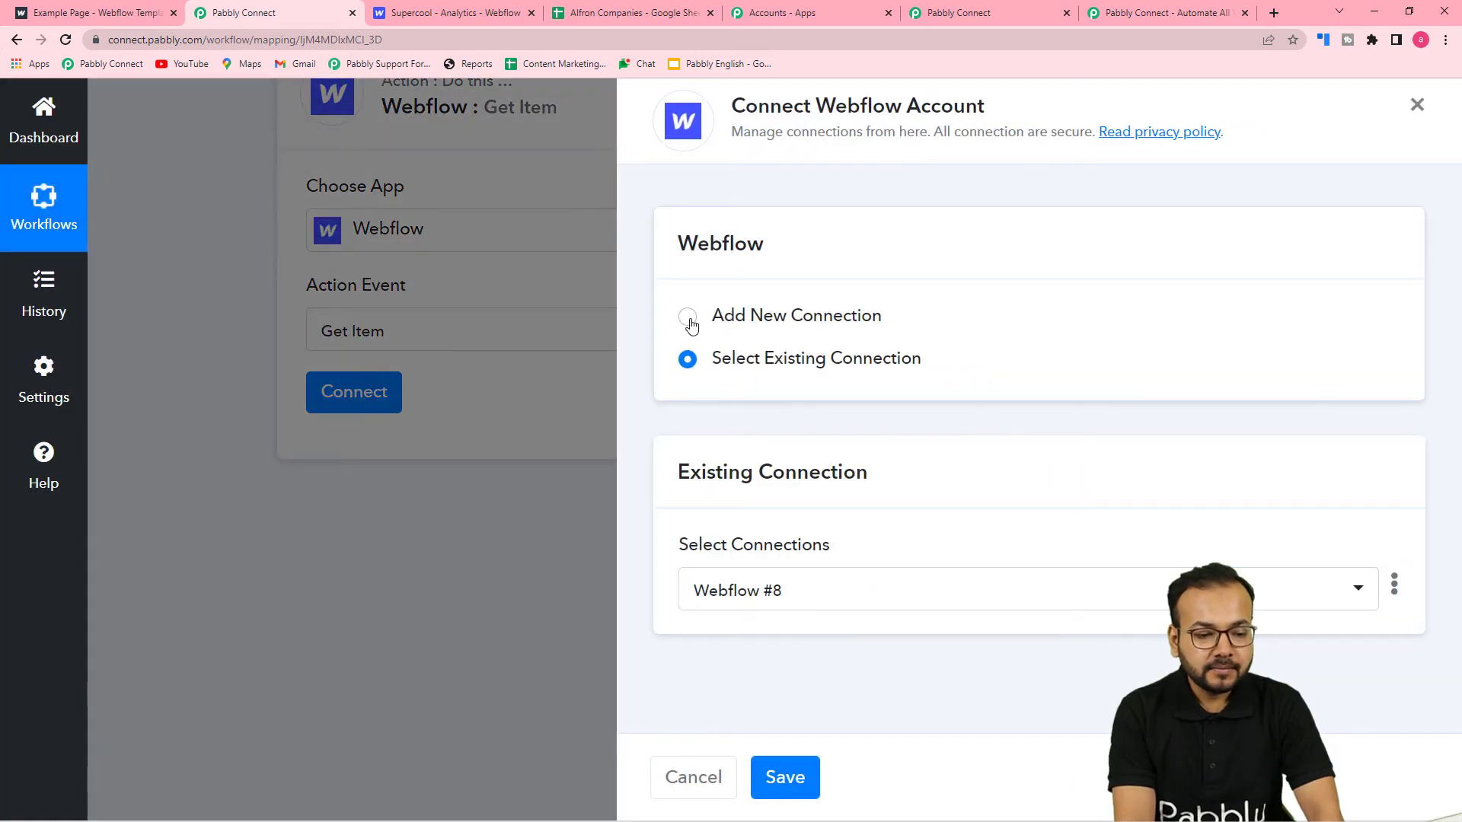
pyautogui.click(688, 317)
pyautogui.scroll(-2, 744, 353)
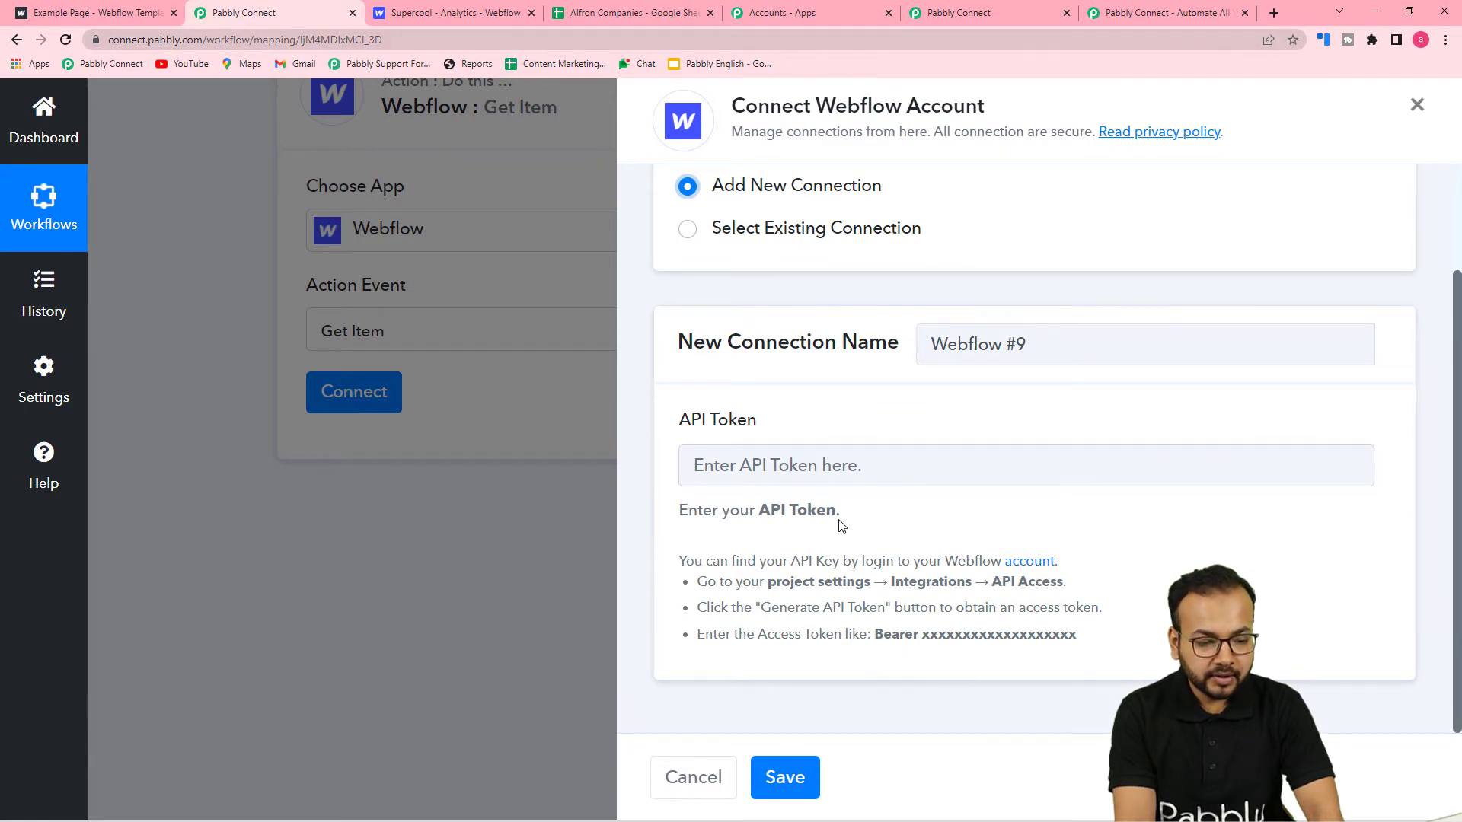
pyautogui.click(820, 473)
pyautogui.write('Bearer')
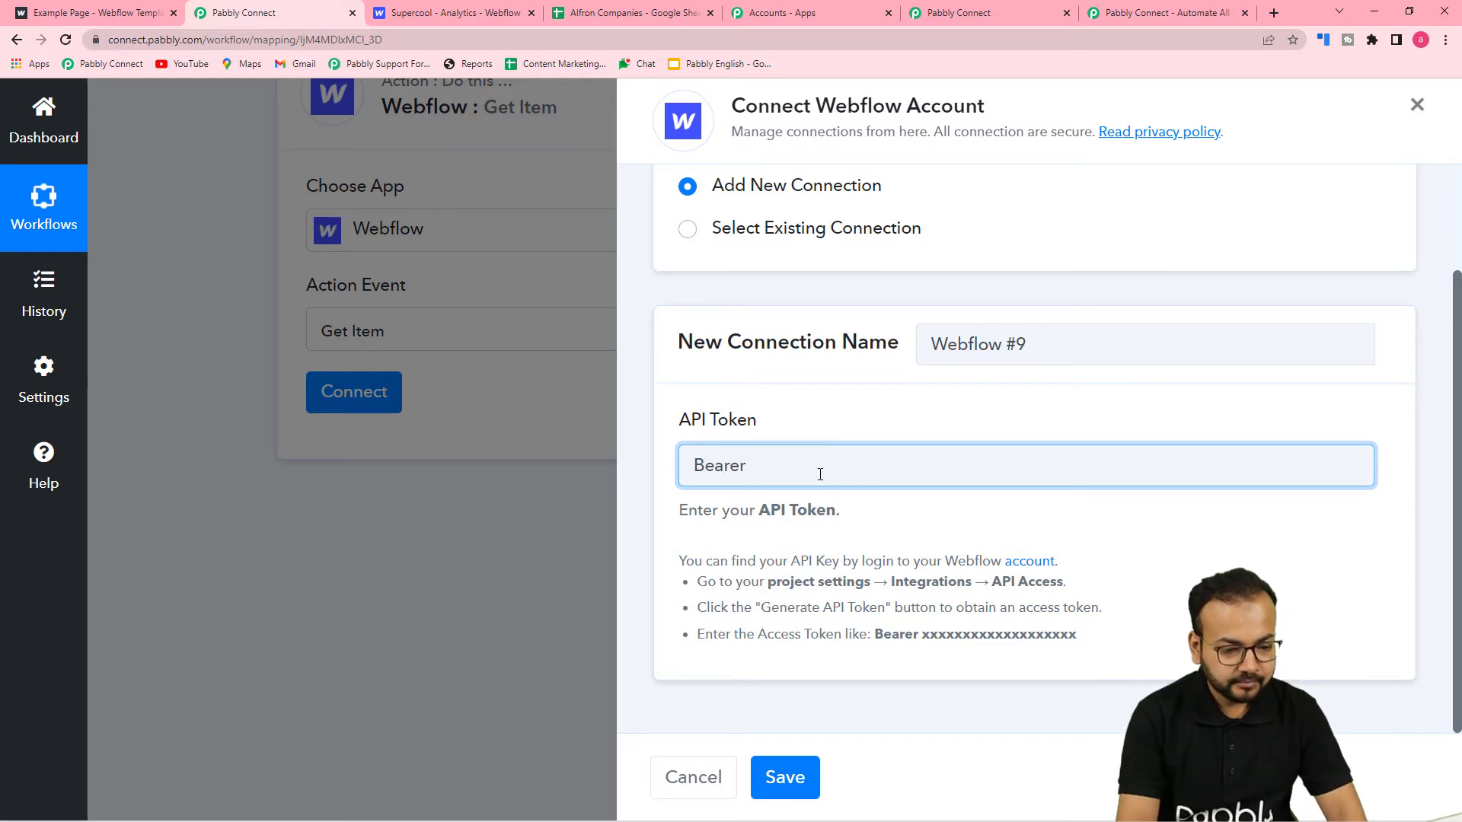
pyautogui.click(457, 13)
pyautogui.click(881, 394)
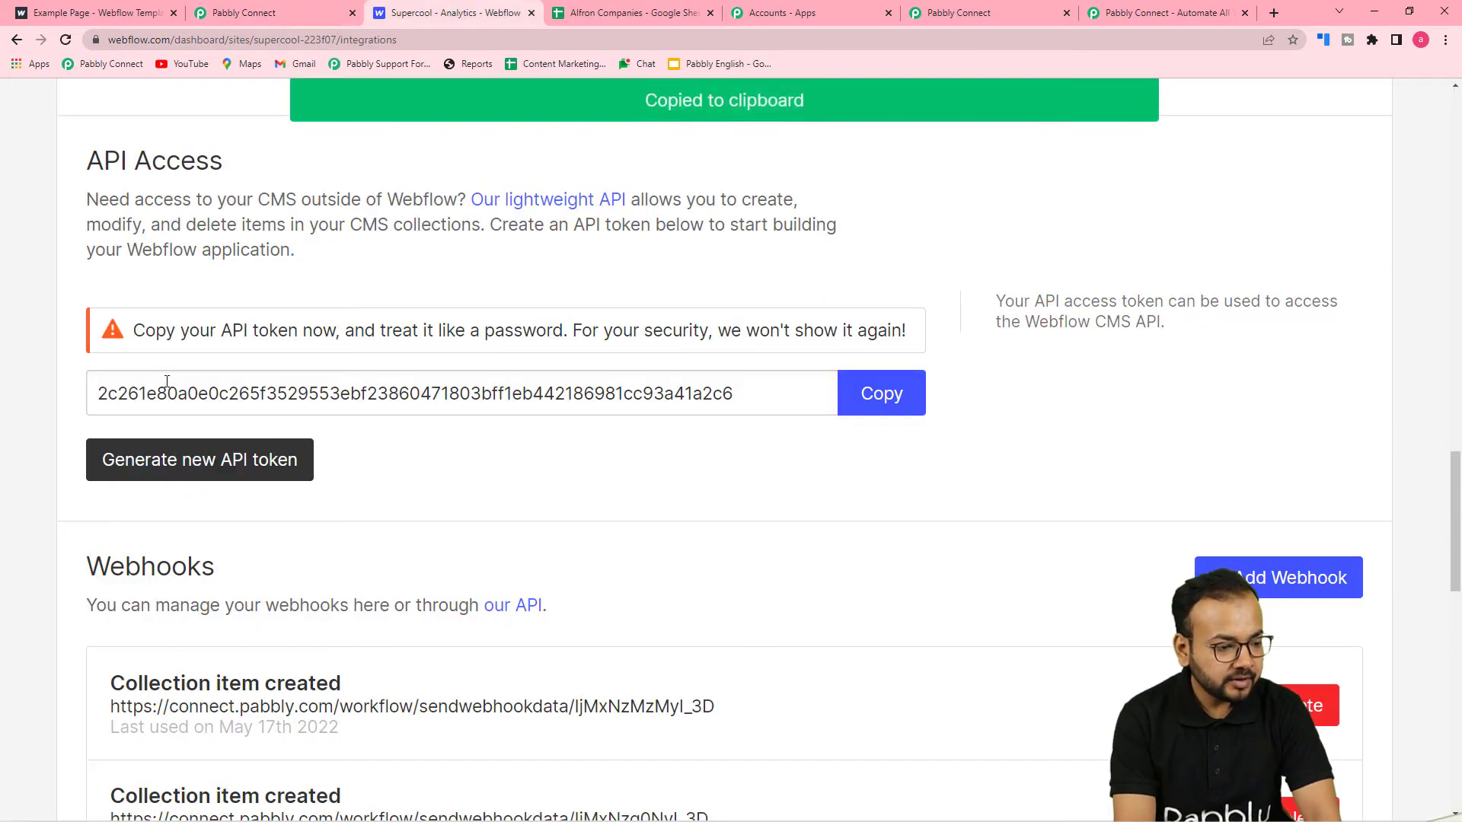
pyautogui.click(252, 13)
pyautogui.hotkey('ctrl', 'v')
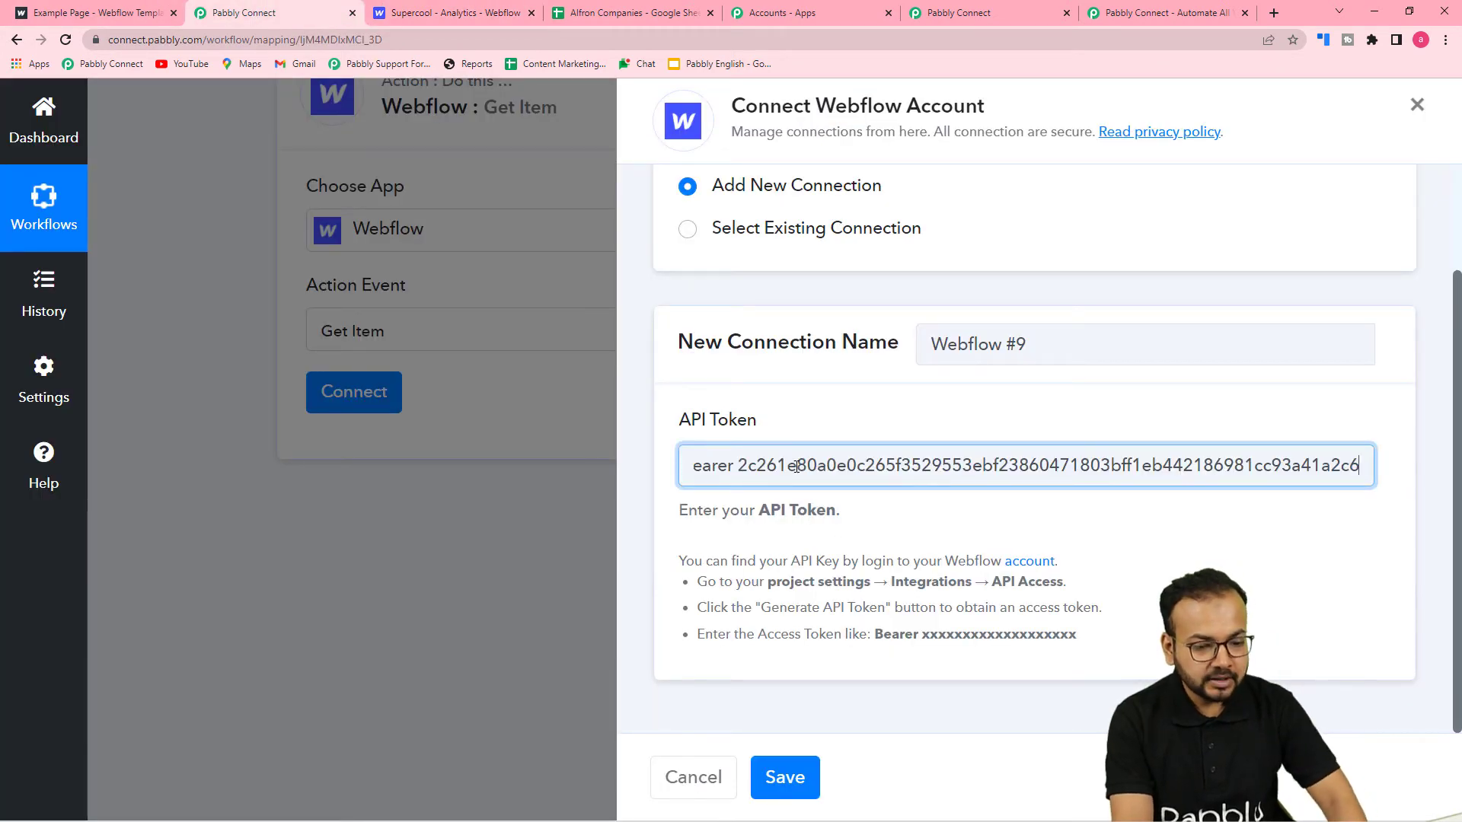
pyautogui.click(785, 778)
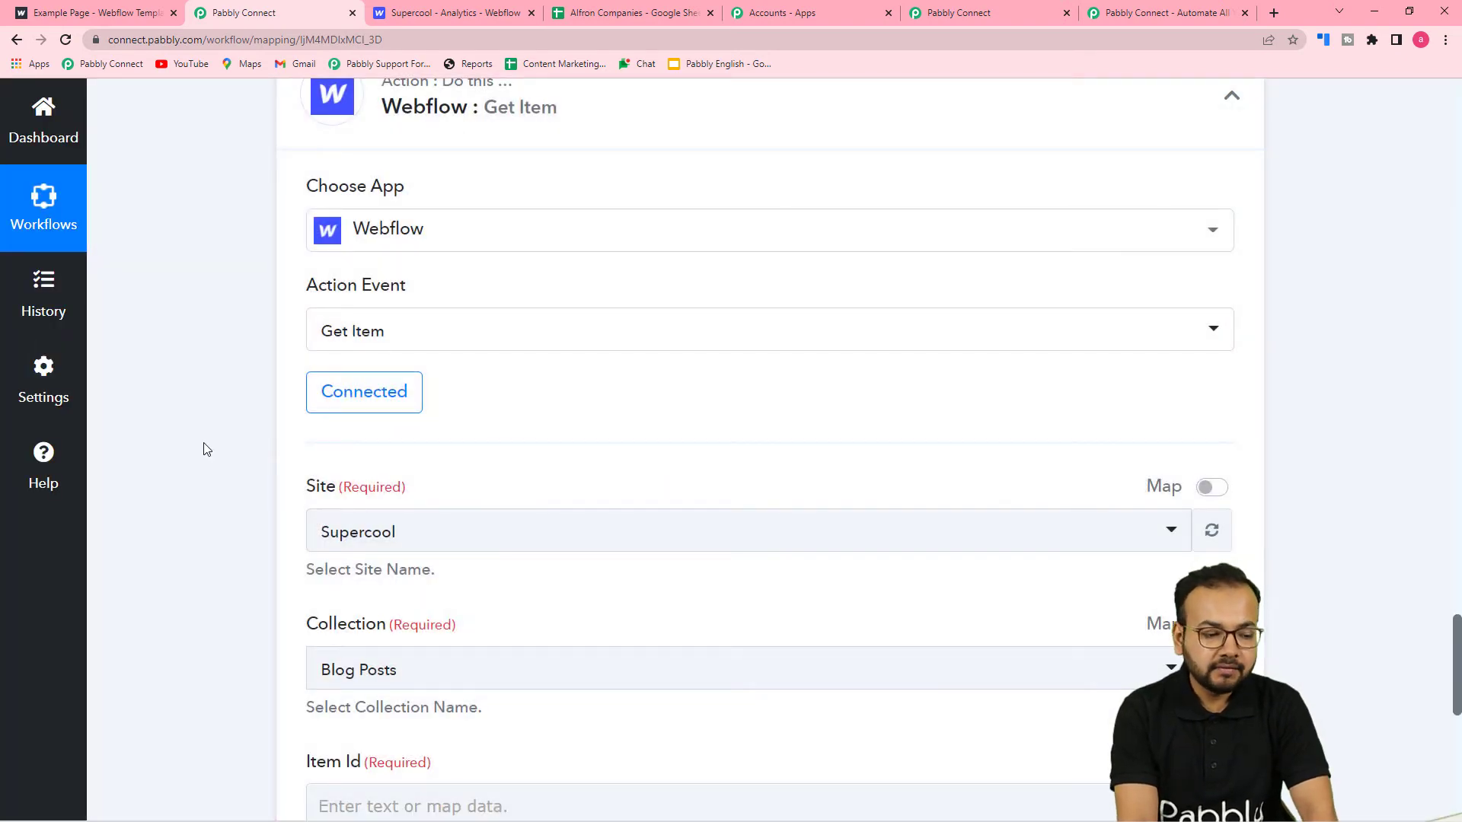
# Select Companies Statuses as the collection for the Get Item action
pyautogui.scroll(-4, 206, 450)
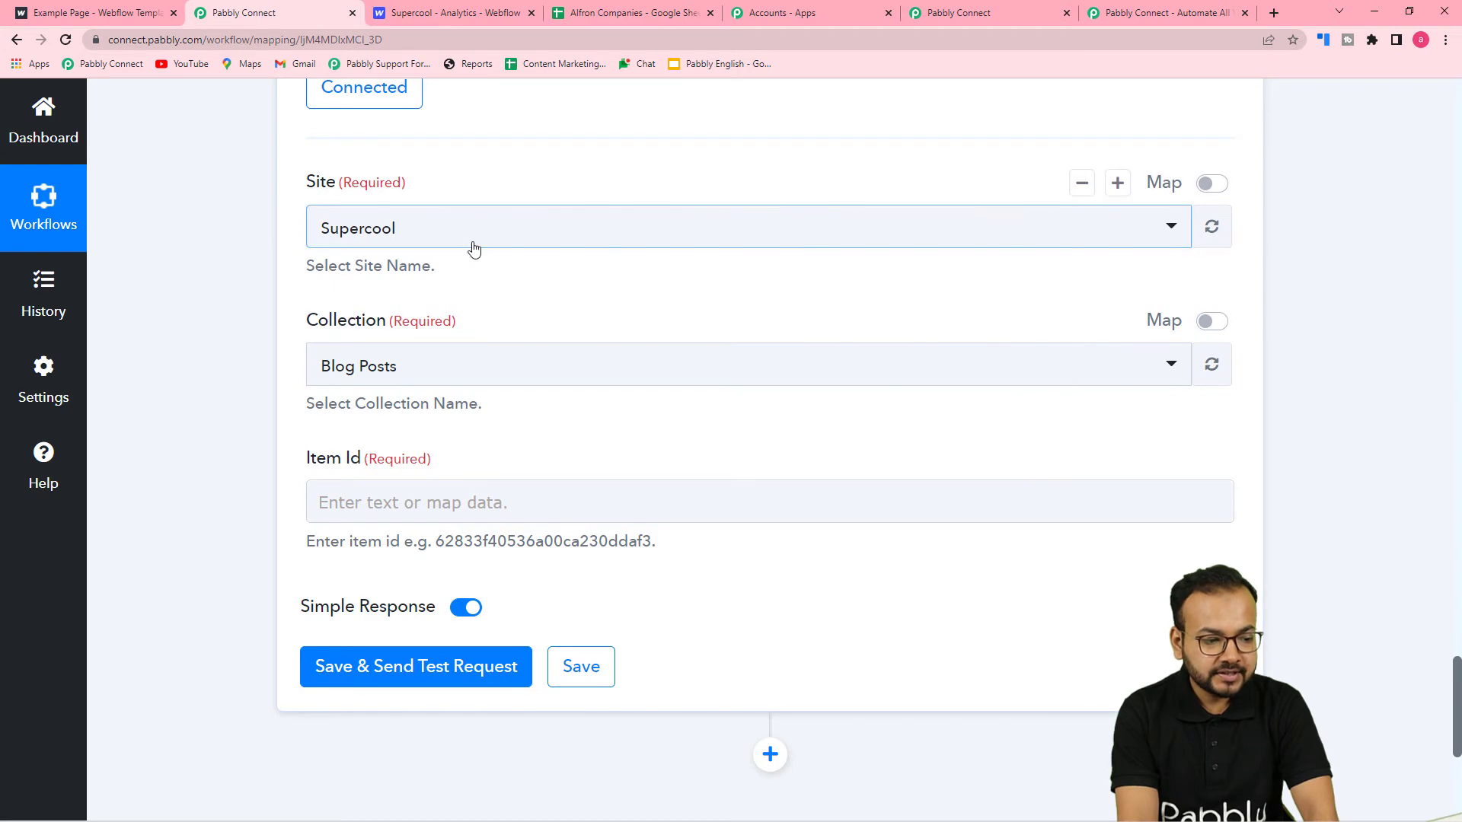
pyautogui.click(498, 373)
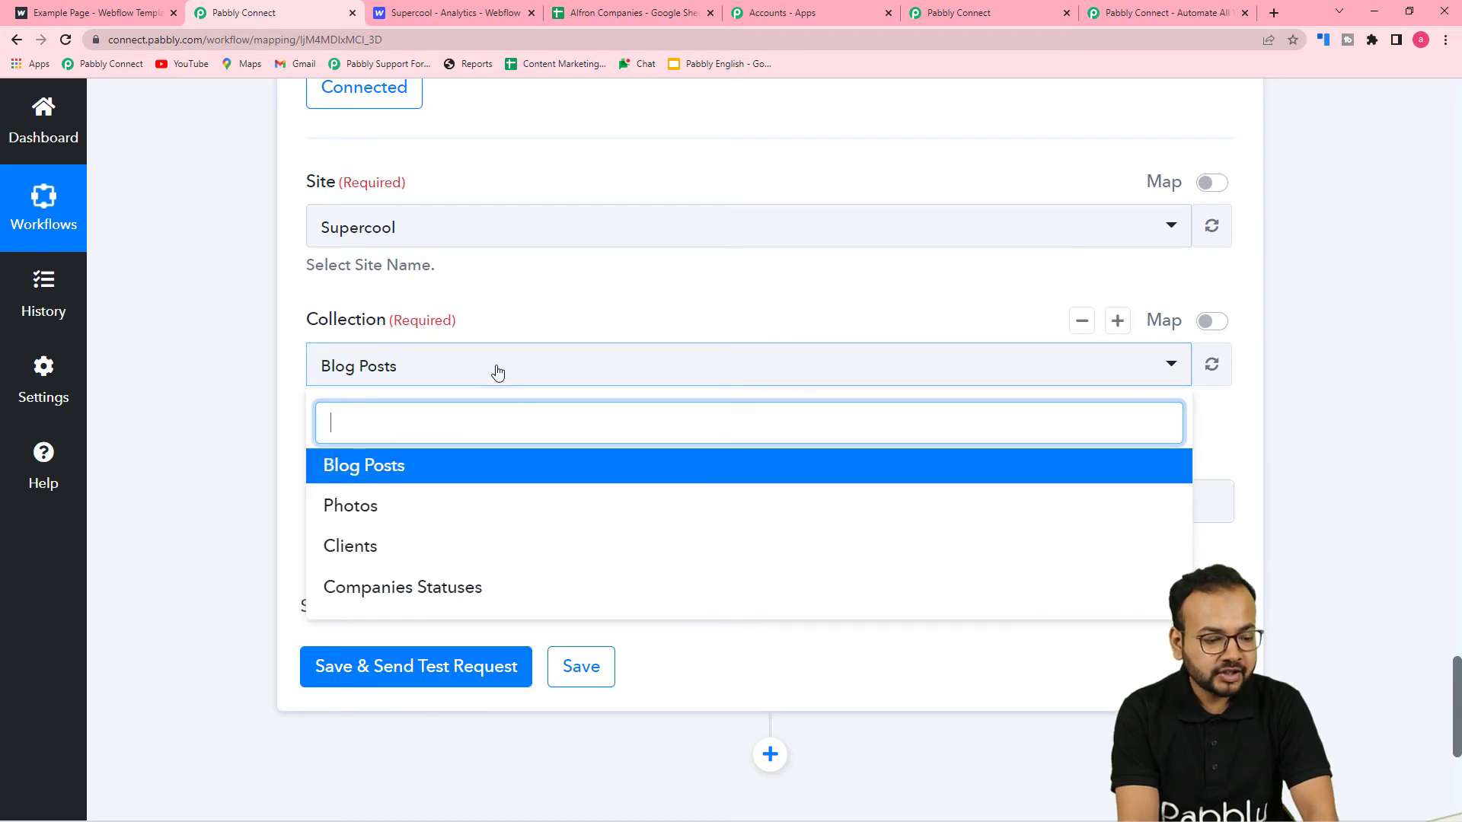
pyautogui.click(364, 600)
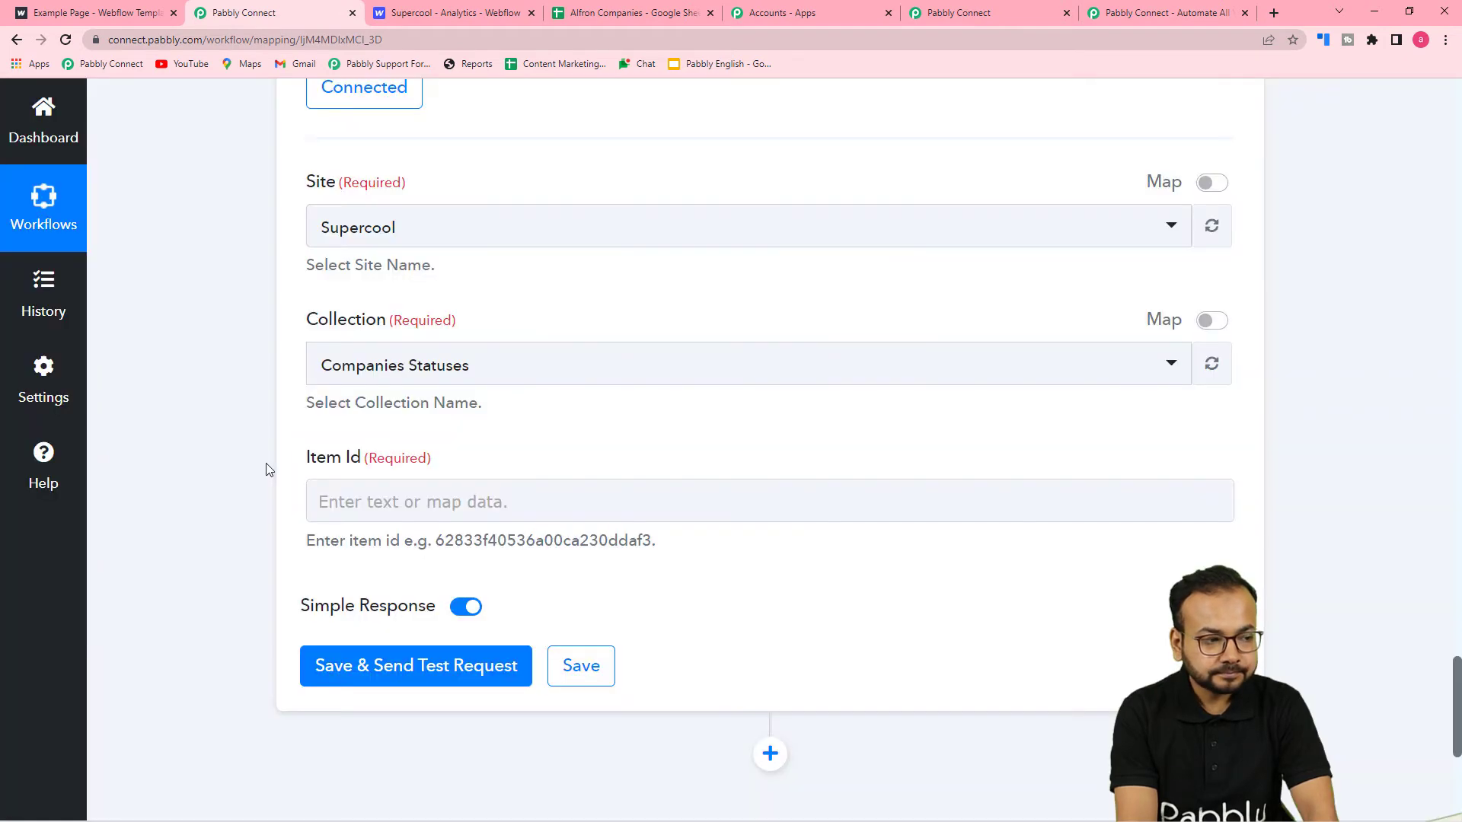
# Examine the Iterator's received row data and compare it with the Id column in the Alfron Companies Google Sheet
pyautogui.scroll(-3, 267, 469)
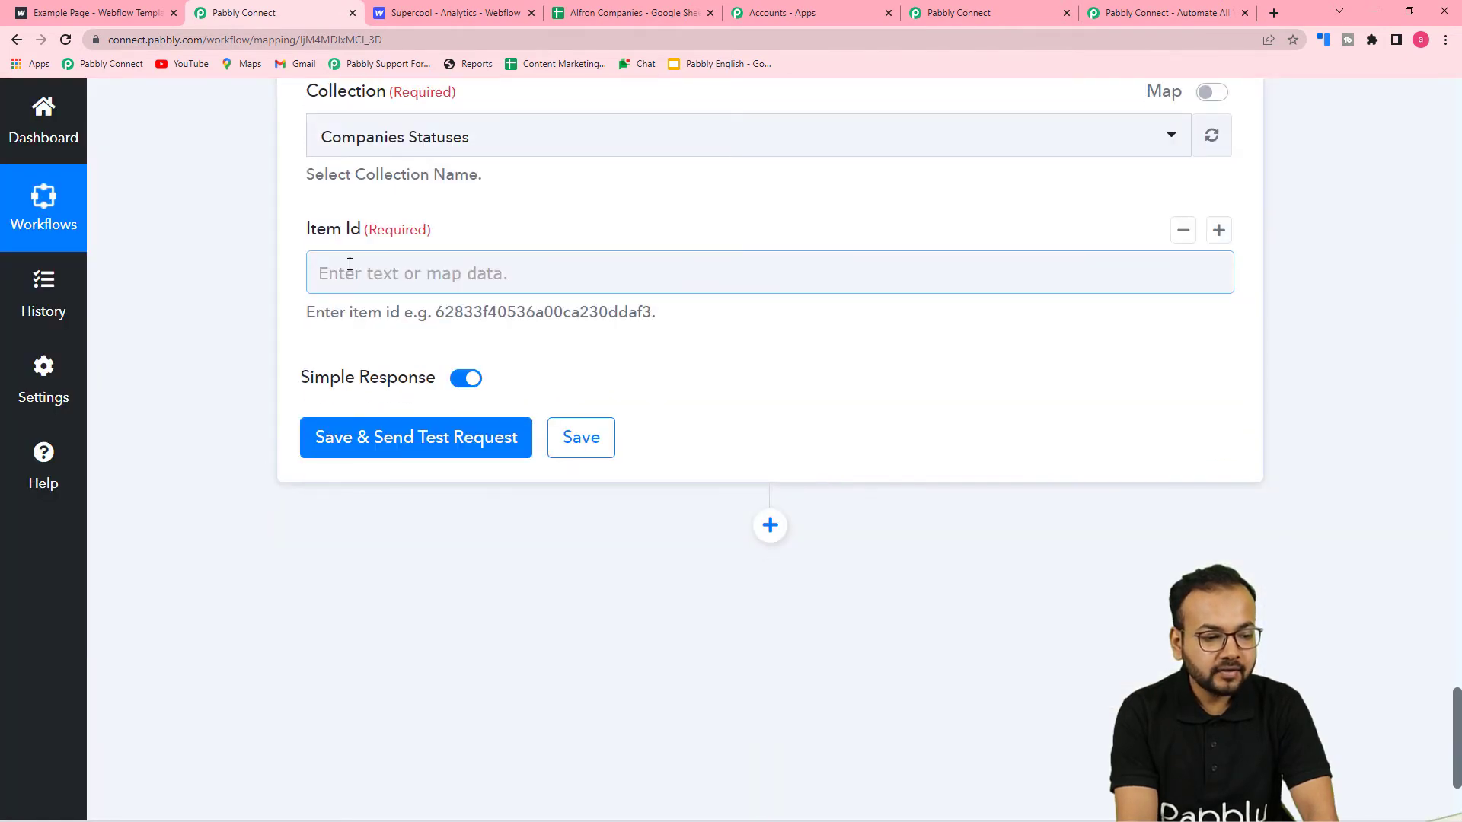
pyautogui.scroll(5, 751, 617)
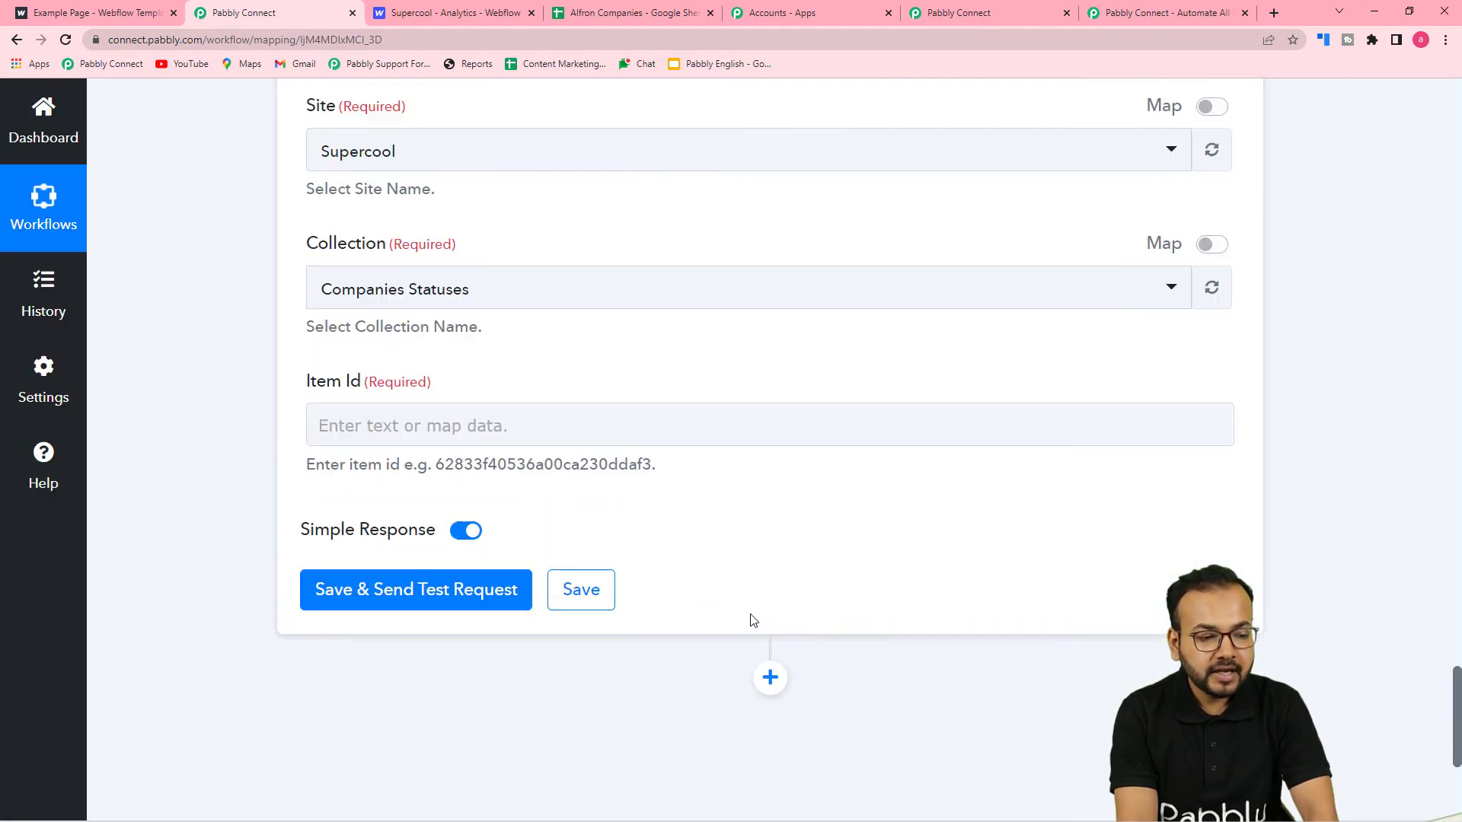
pyautogui.scroll(15, 772, 646)
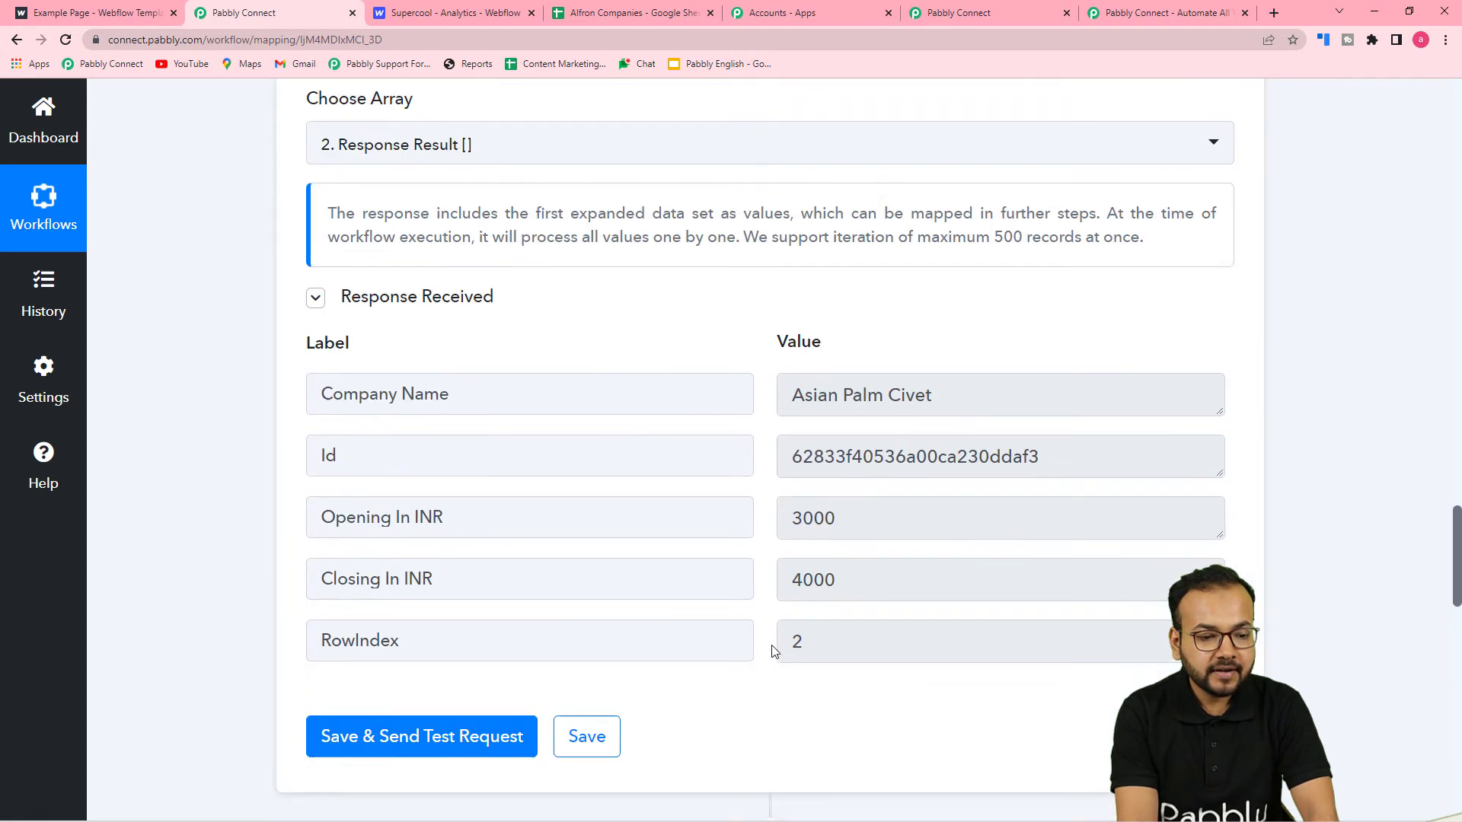
pyautogui.scroll(-1, 774, 651)
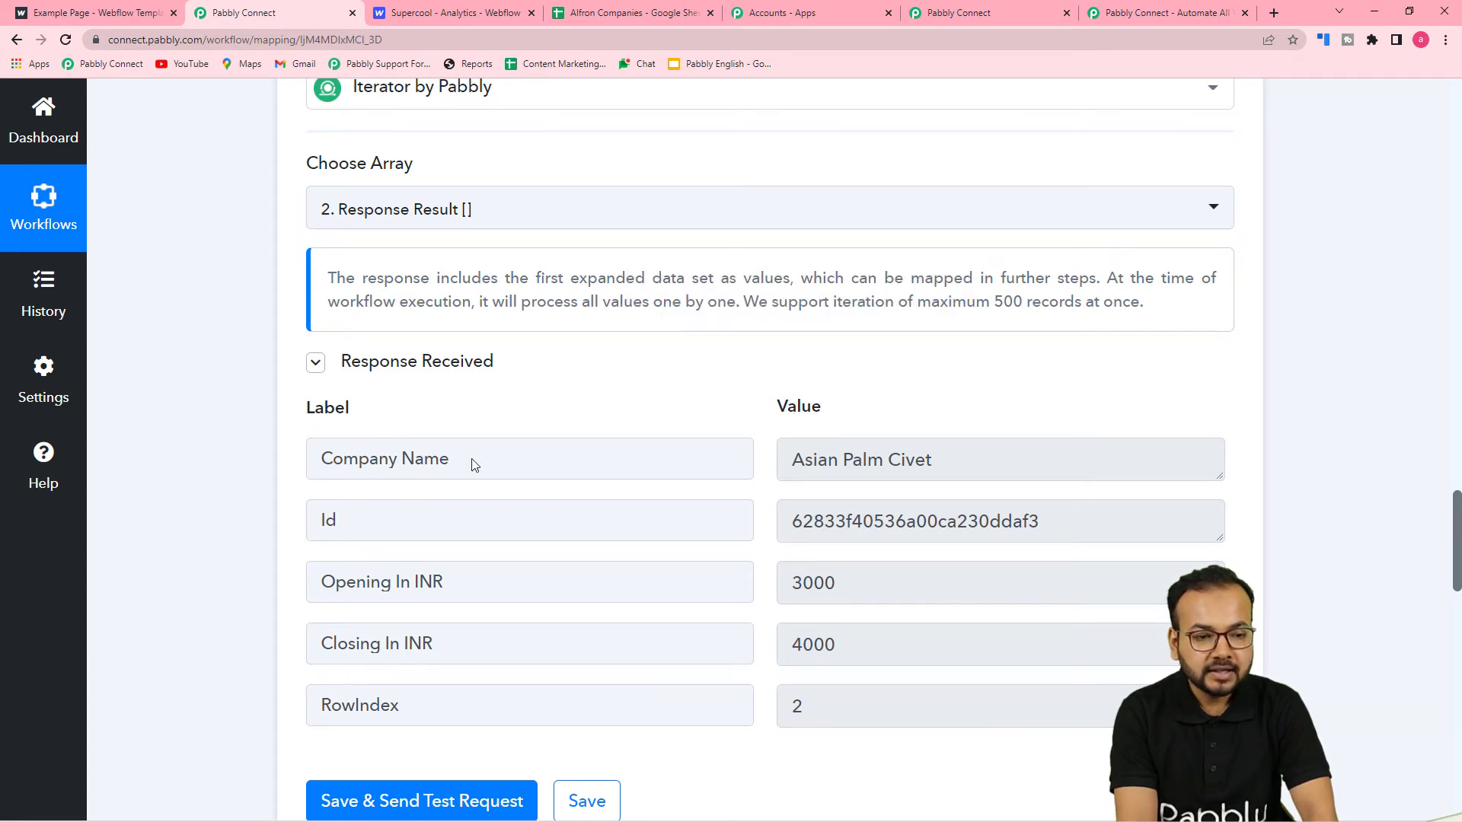
pyautogui.click(607, 16)
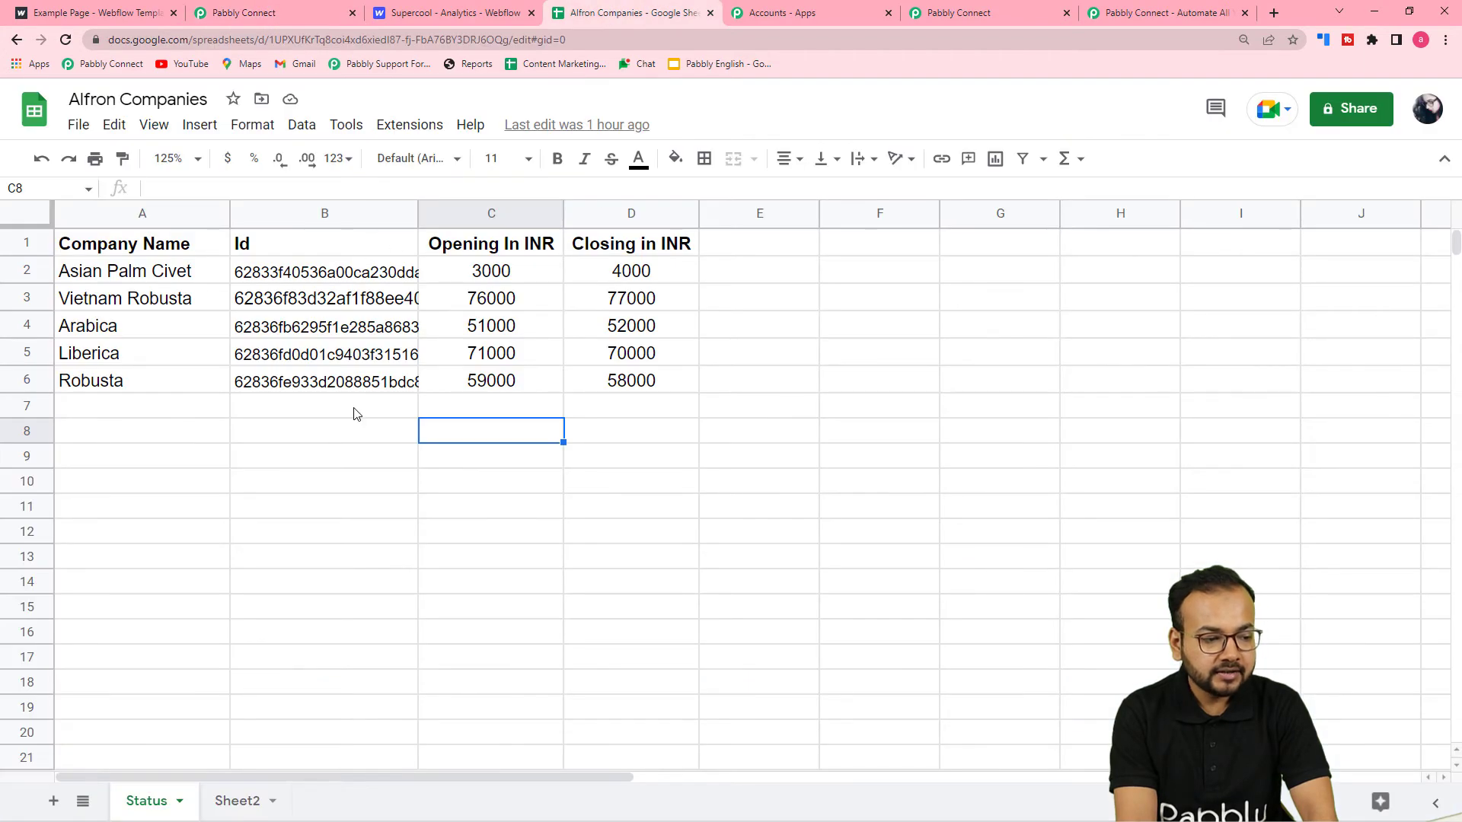
pyautogui.click(283, 15)
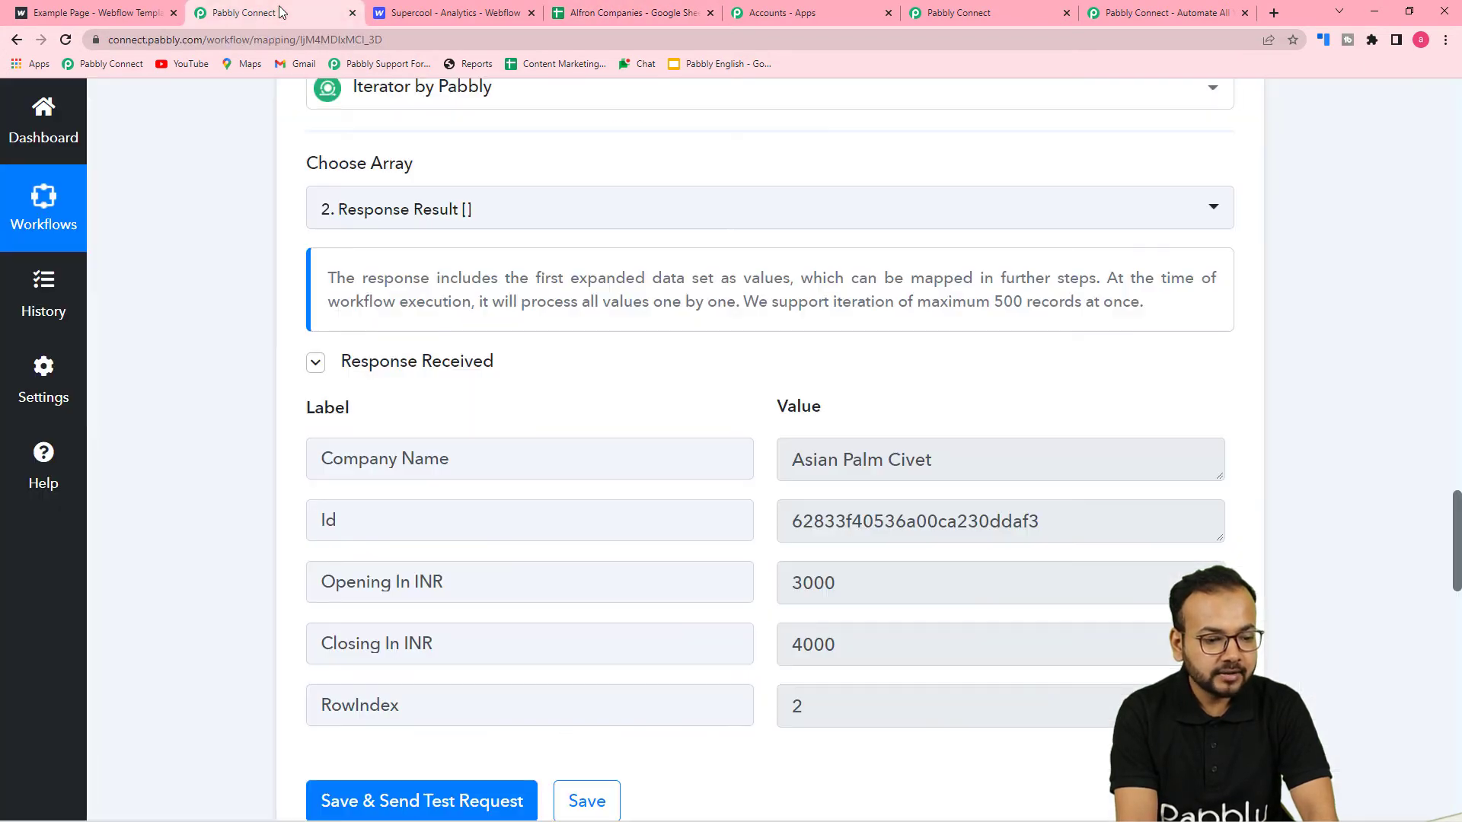
pyautogui.scroll(-2, 290, 395)
pyautogui.scroll(-1, 289, 395)
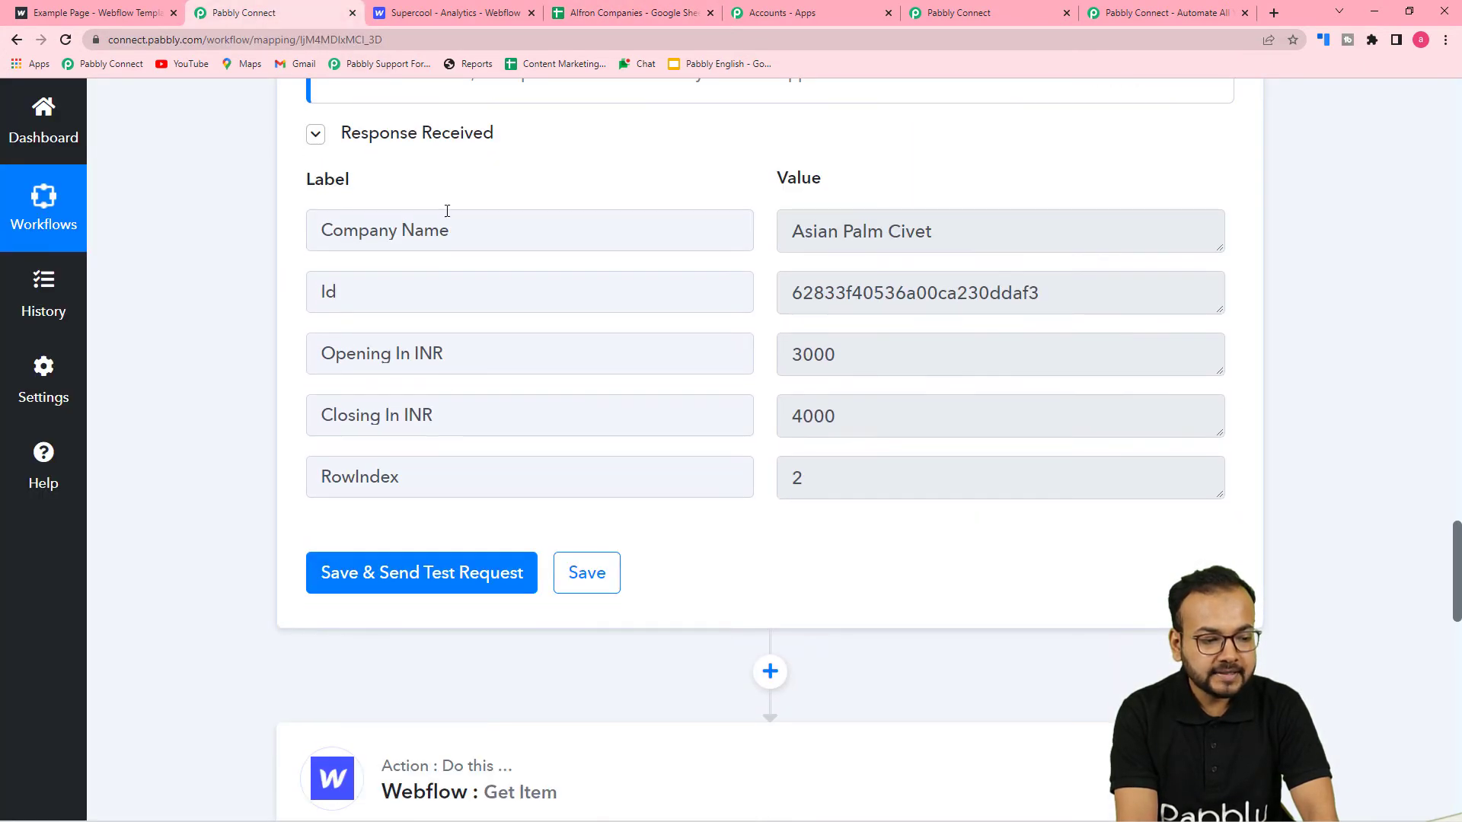
# Map the Get Item action's Item Id to the Id from the Iterator, then save and send a test request
pyautogui.scroll(-10, 170, 473)
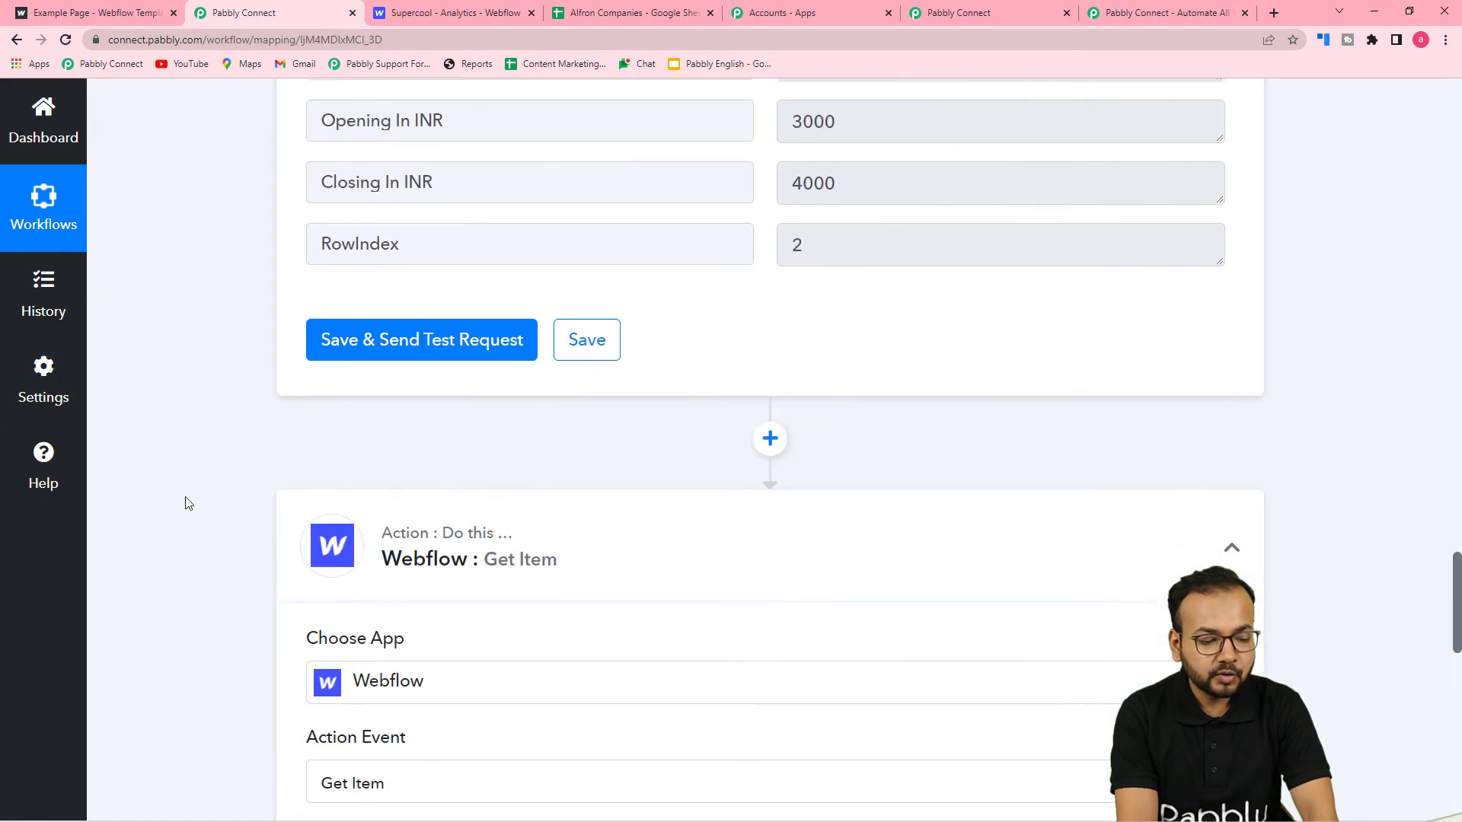
pyautogui.scroll(-4, 193, 507)
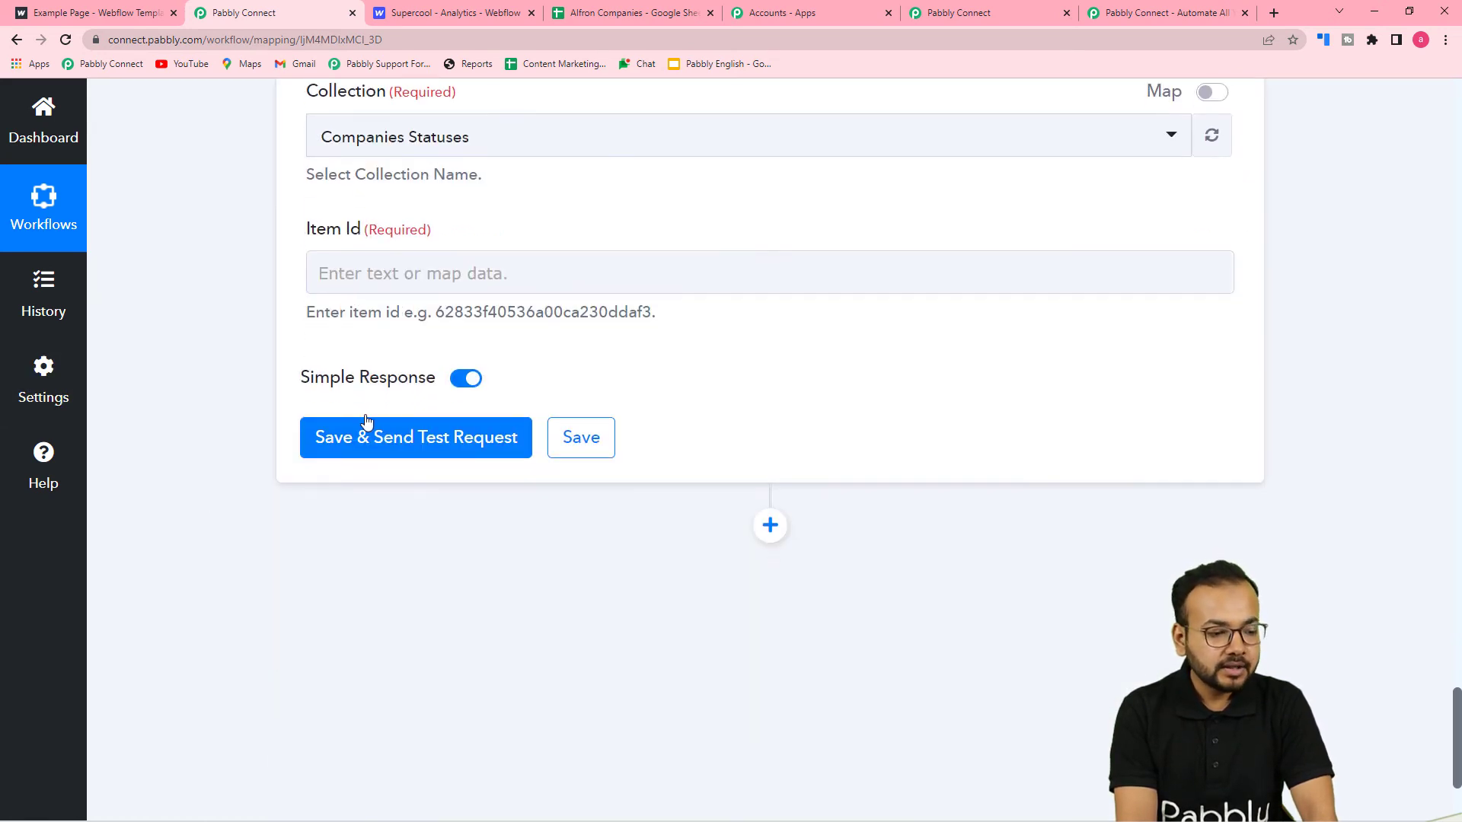
pyautogui.click(390, 272)
pyautogui.click(436, 580)
pyautogui.click(447, 641)
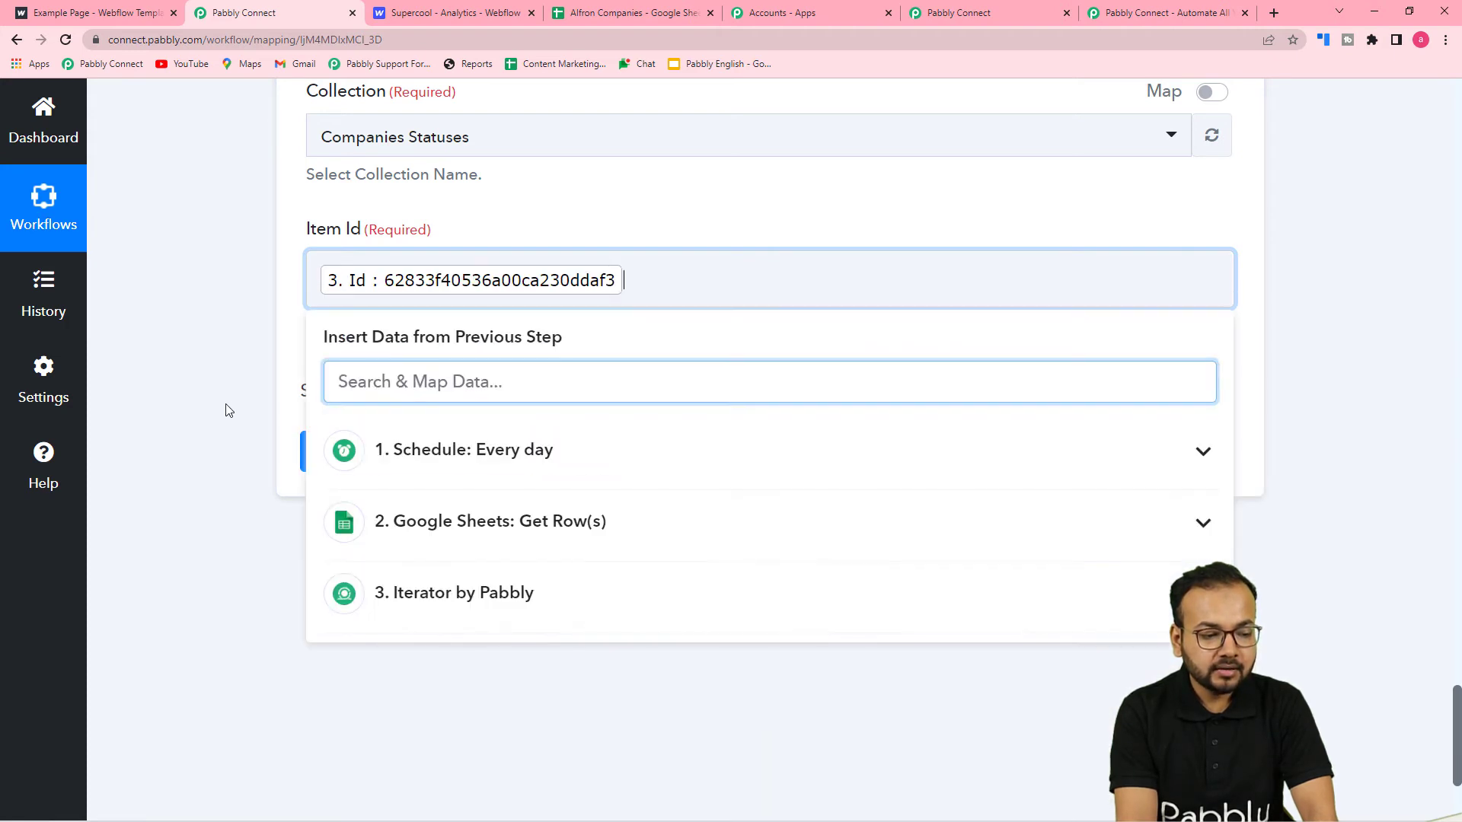
pyautogui.click(228, 418)
pyautogui.click(349, 457)
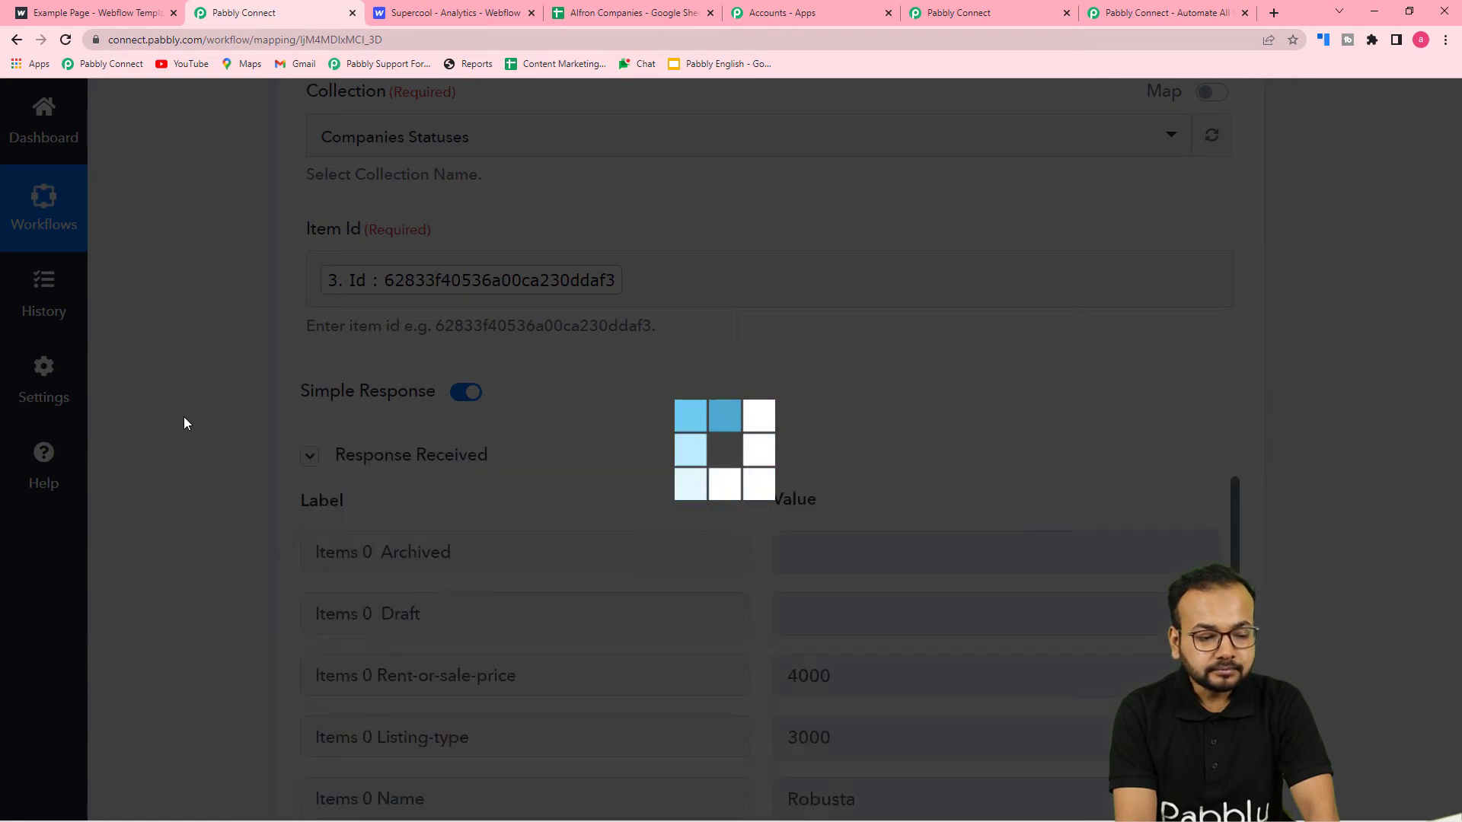
# Examine the Get Item response, including the item's prices, name, slug, update date and ids
pyautogui.scroll(-5, 188, 423)
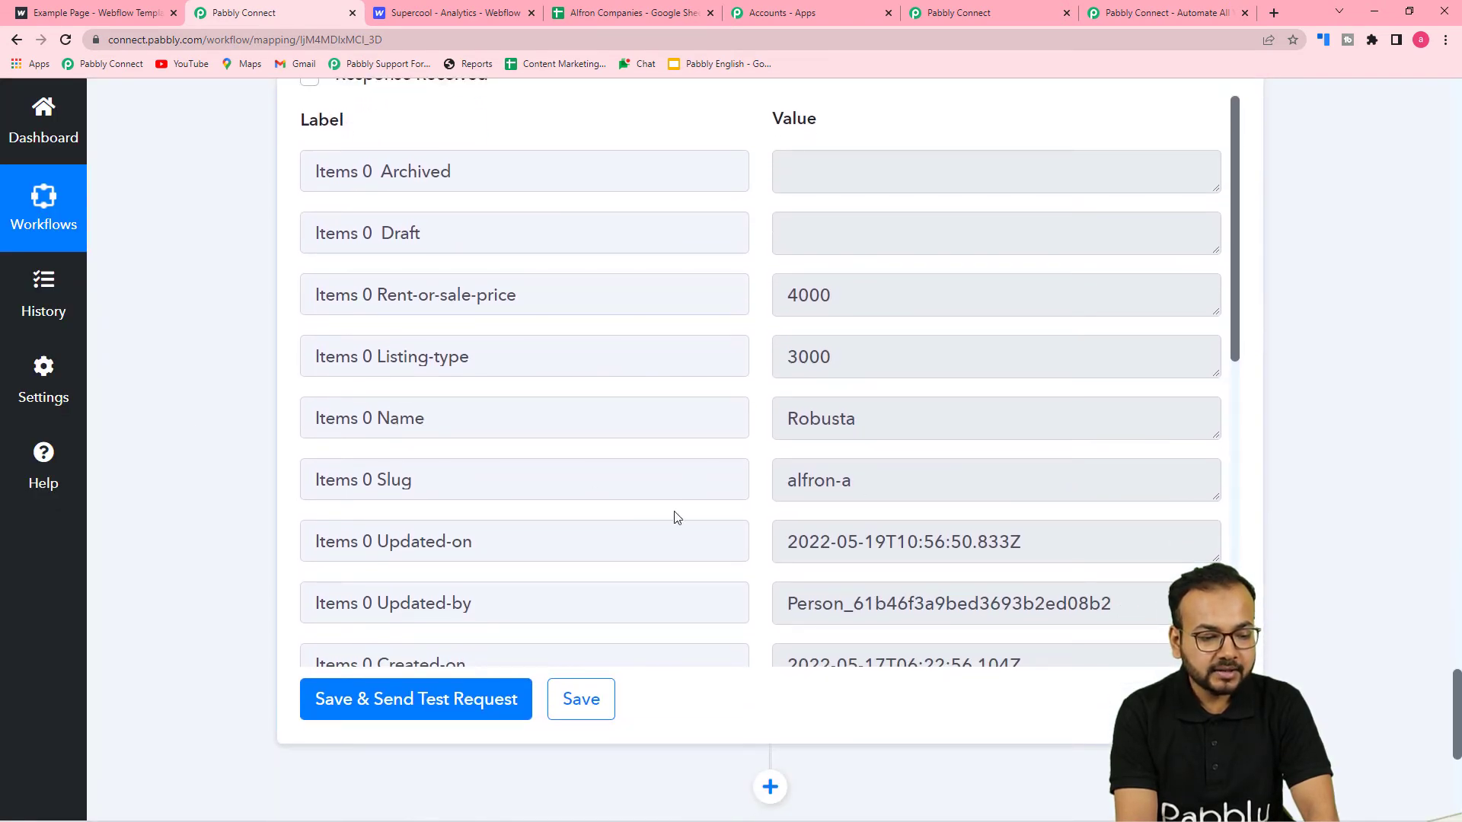
pyautogui.scroll(-6, 471, 434)
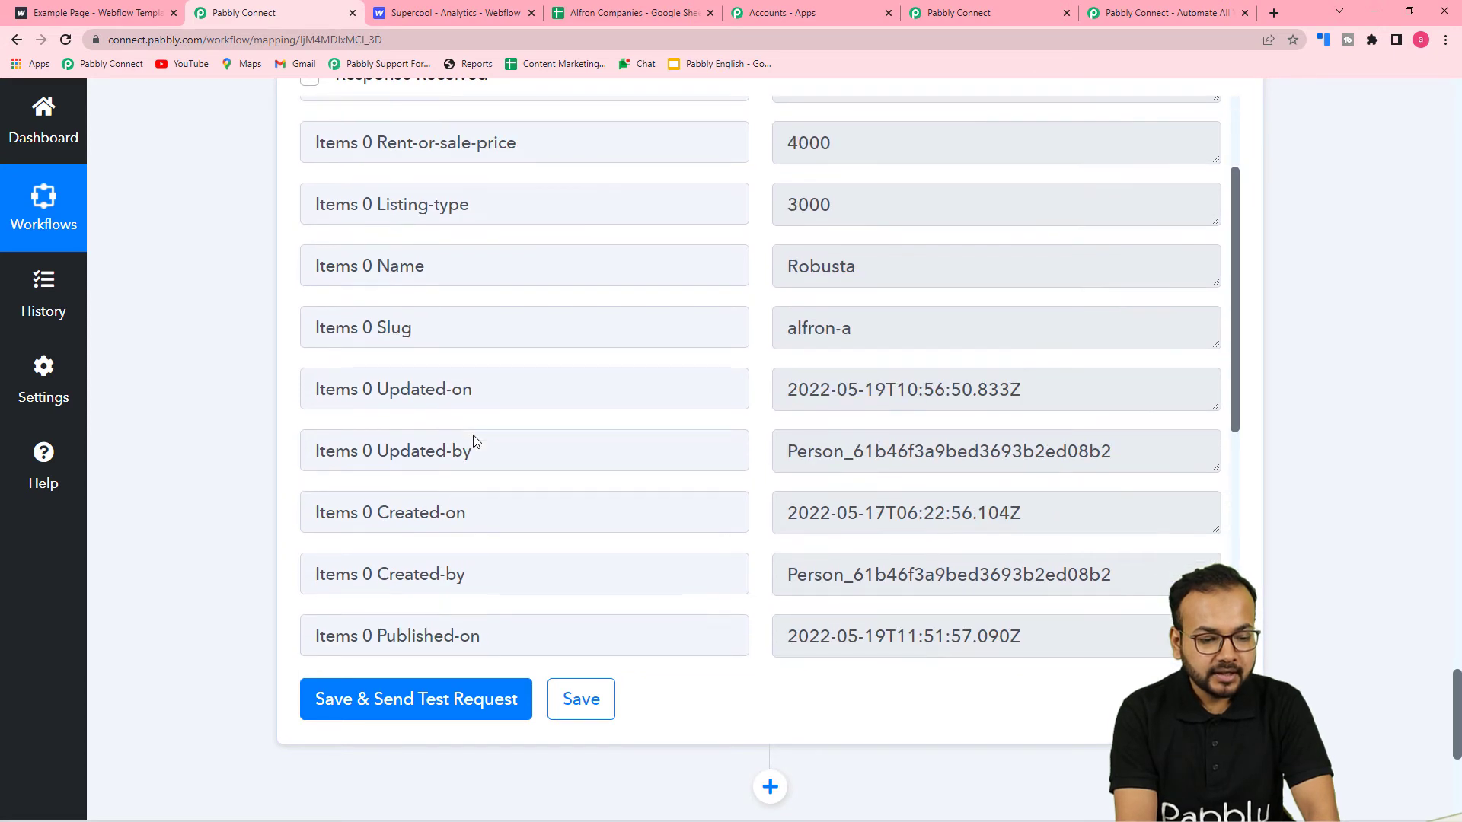
pyautogui.scroll(-3, 474, 436)
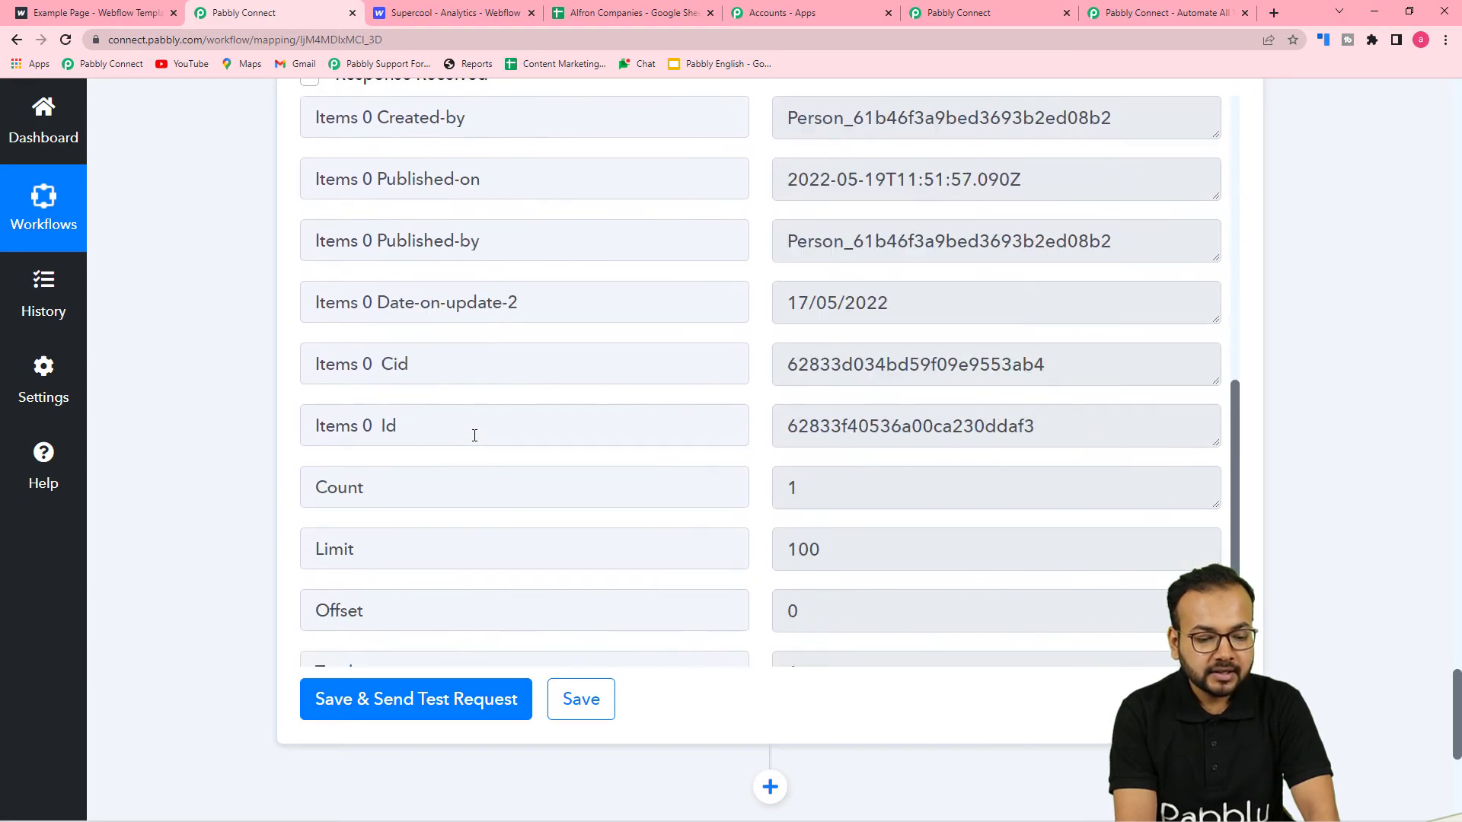
pyautogui.scroll(3, 571, 487)
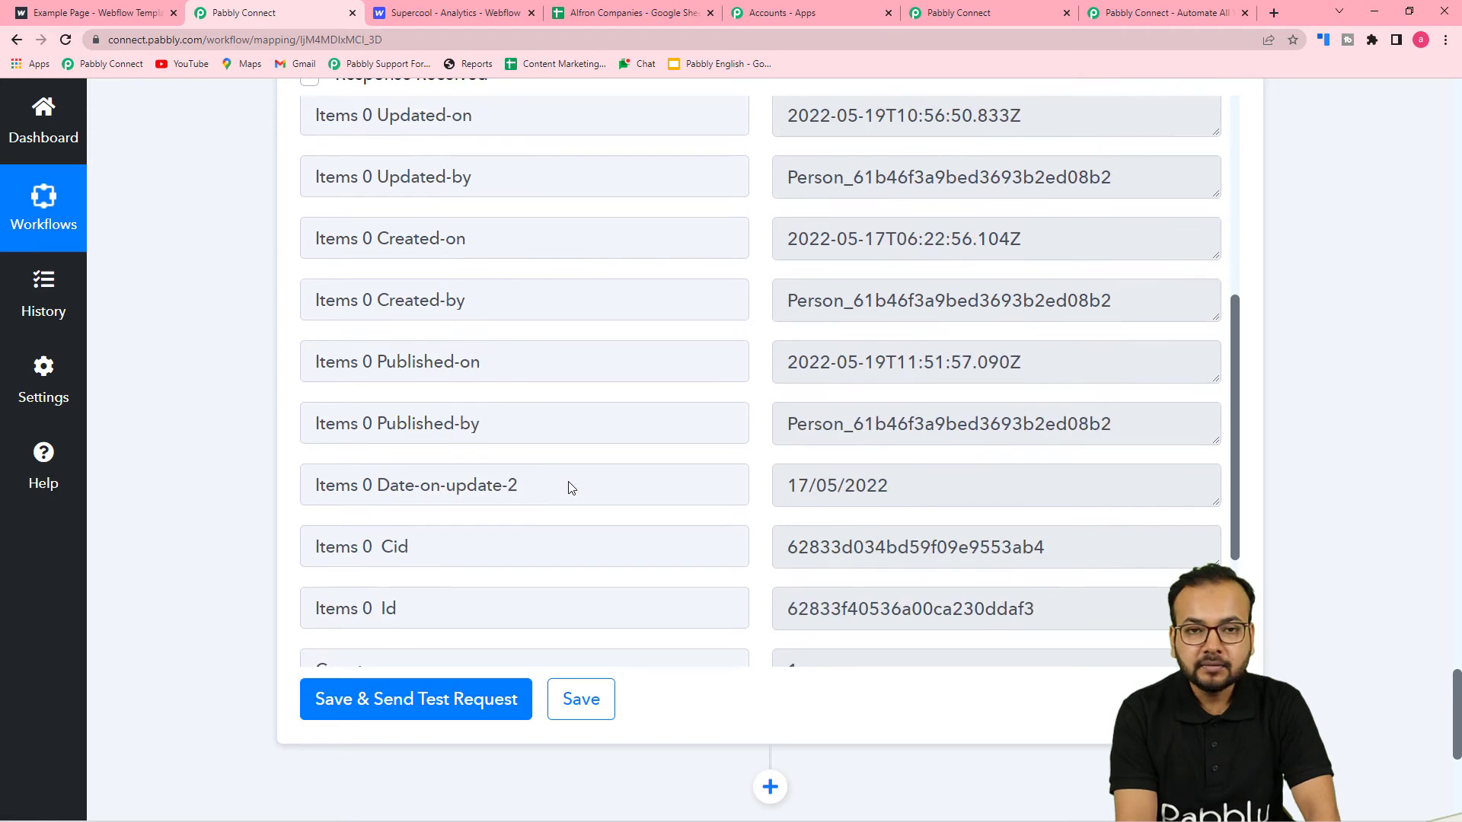
pyautogui.scroll(-1, 237, 423)
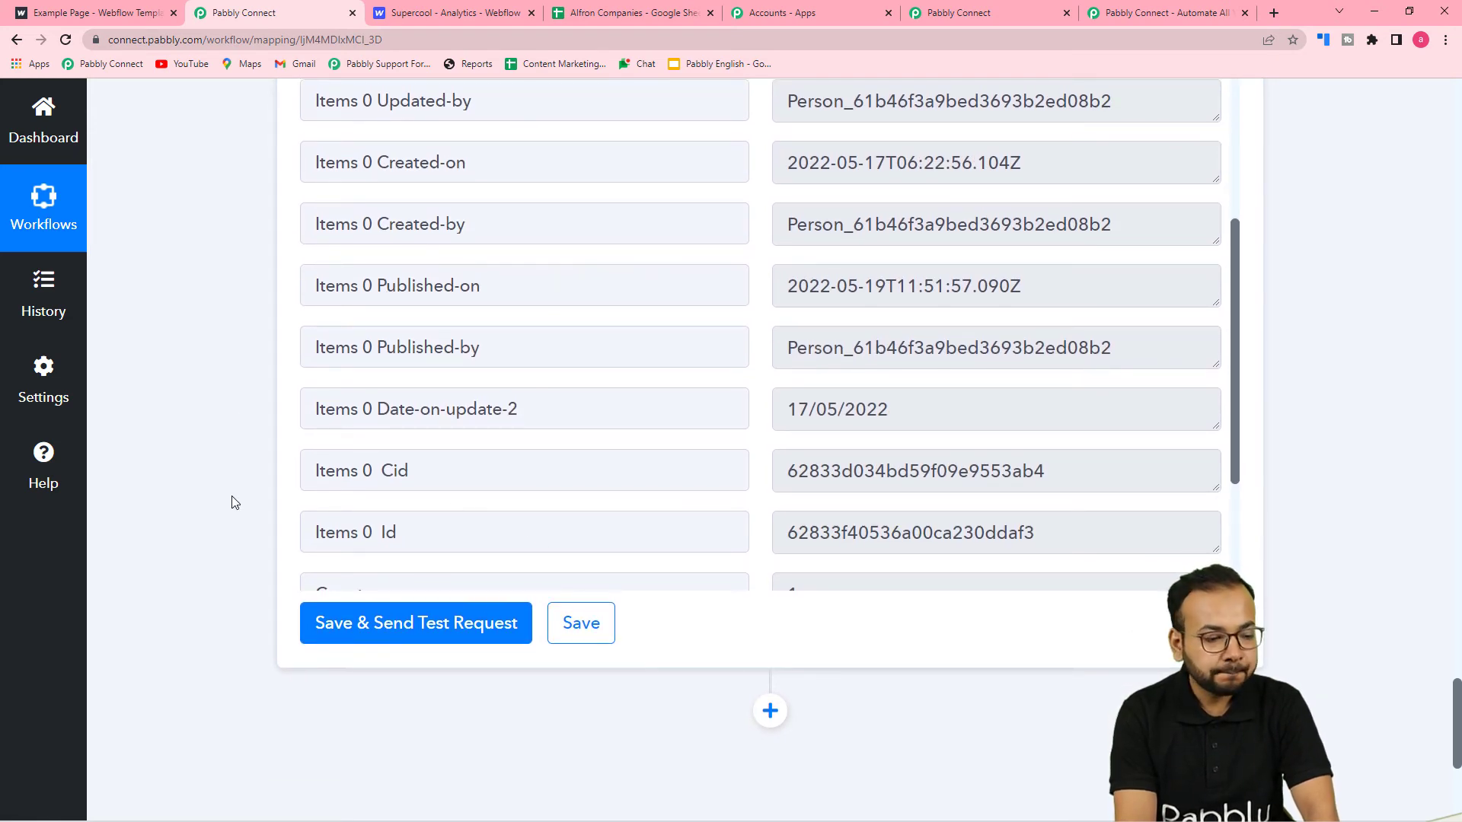
pyautogui.scroll(-1, 238, 502)
pyautogui.scroll(-3, 646, 287)
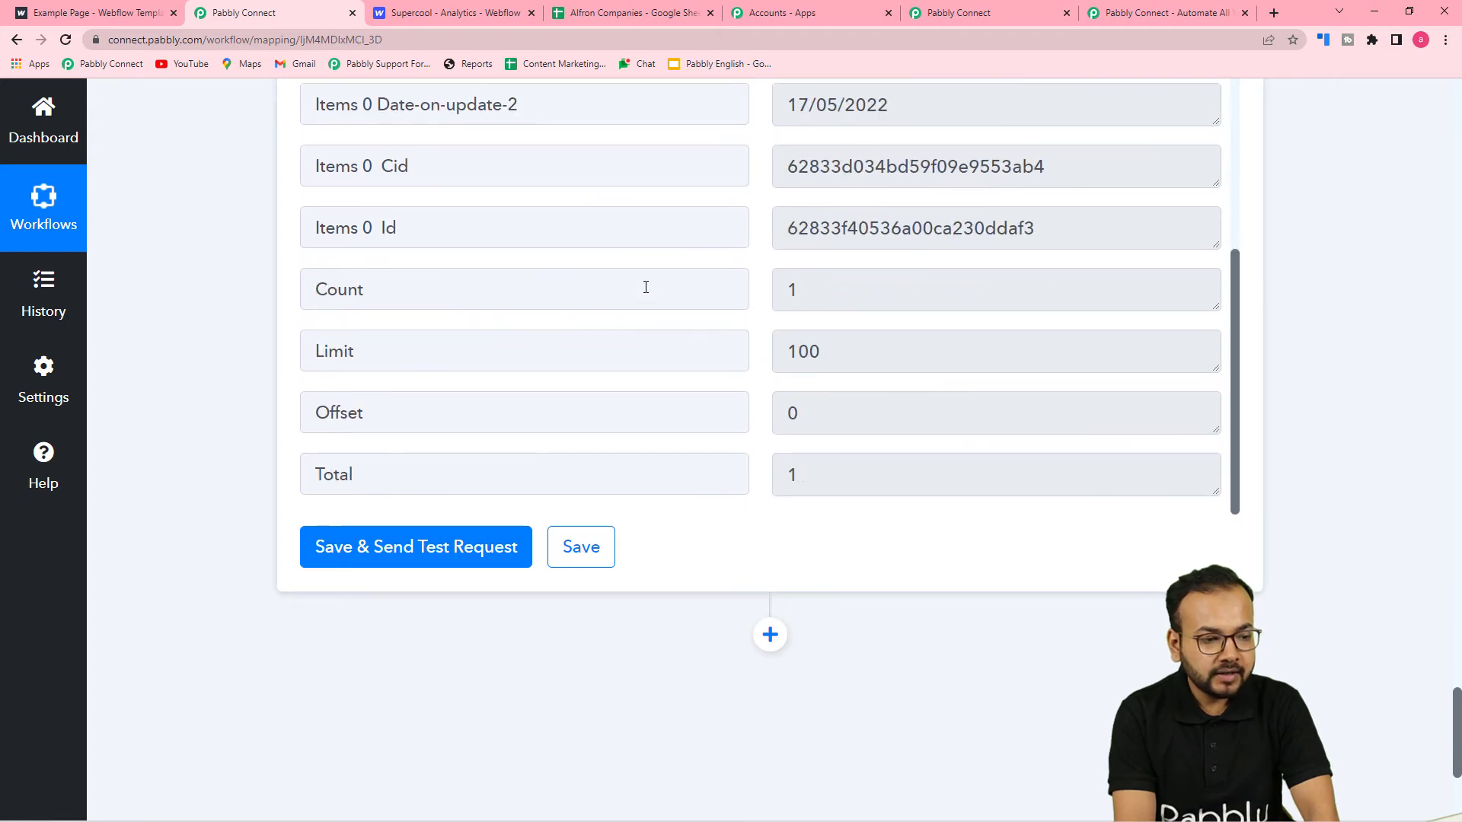
pyautogui.scroll(-1, 648, 294)
pyautogui.scroll(2, 649, 294)
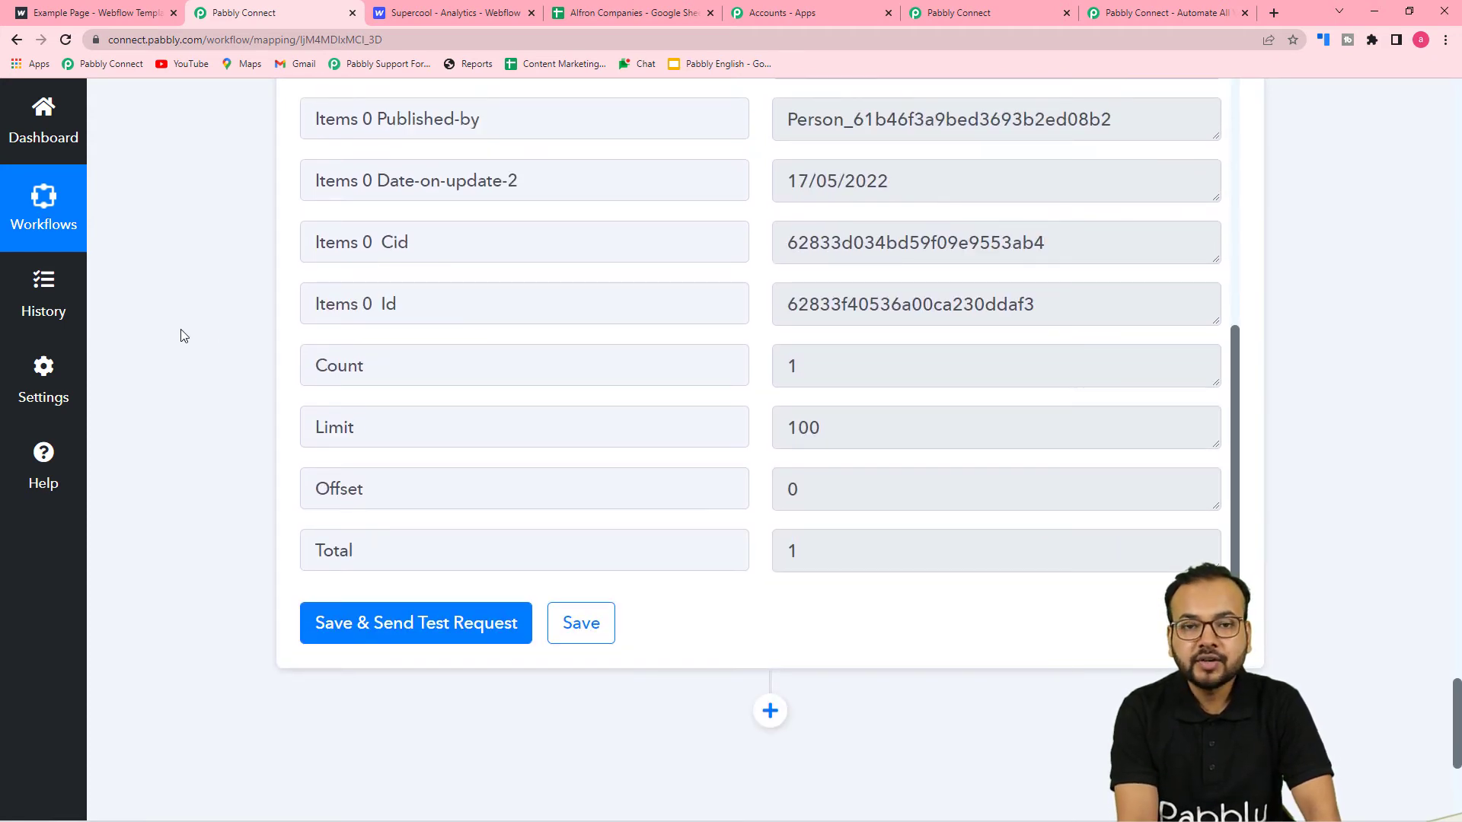
# Add a Date/Time Formatter by Pabbly action after the Get Item step with the Current Date event and connect it
pyautogui.scroll(-2, 183, 336)
pyautogui.scroll(-3, 184, 336)
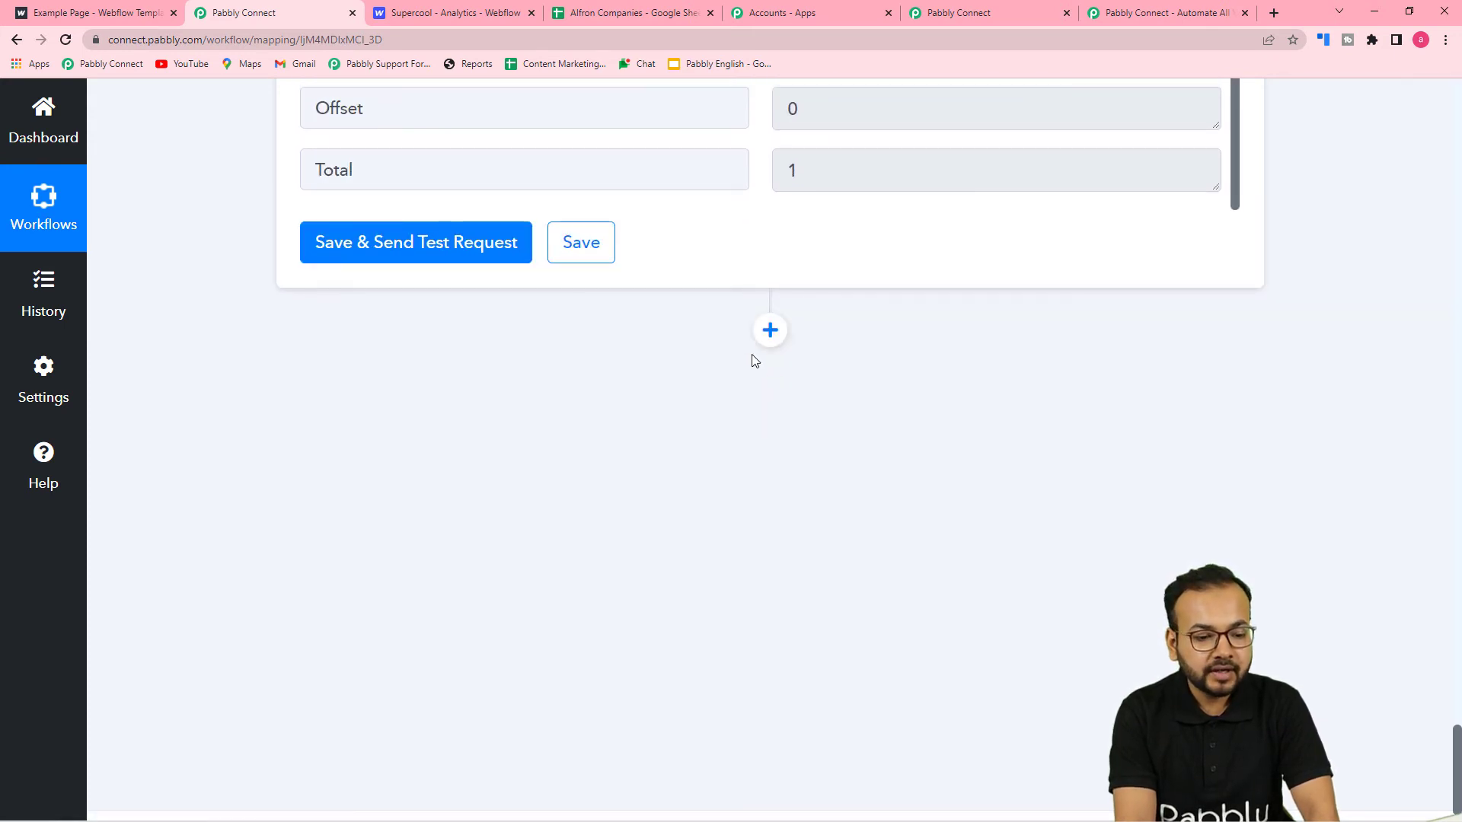
pyautogui.click(771, 333)
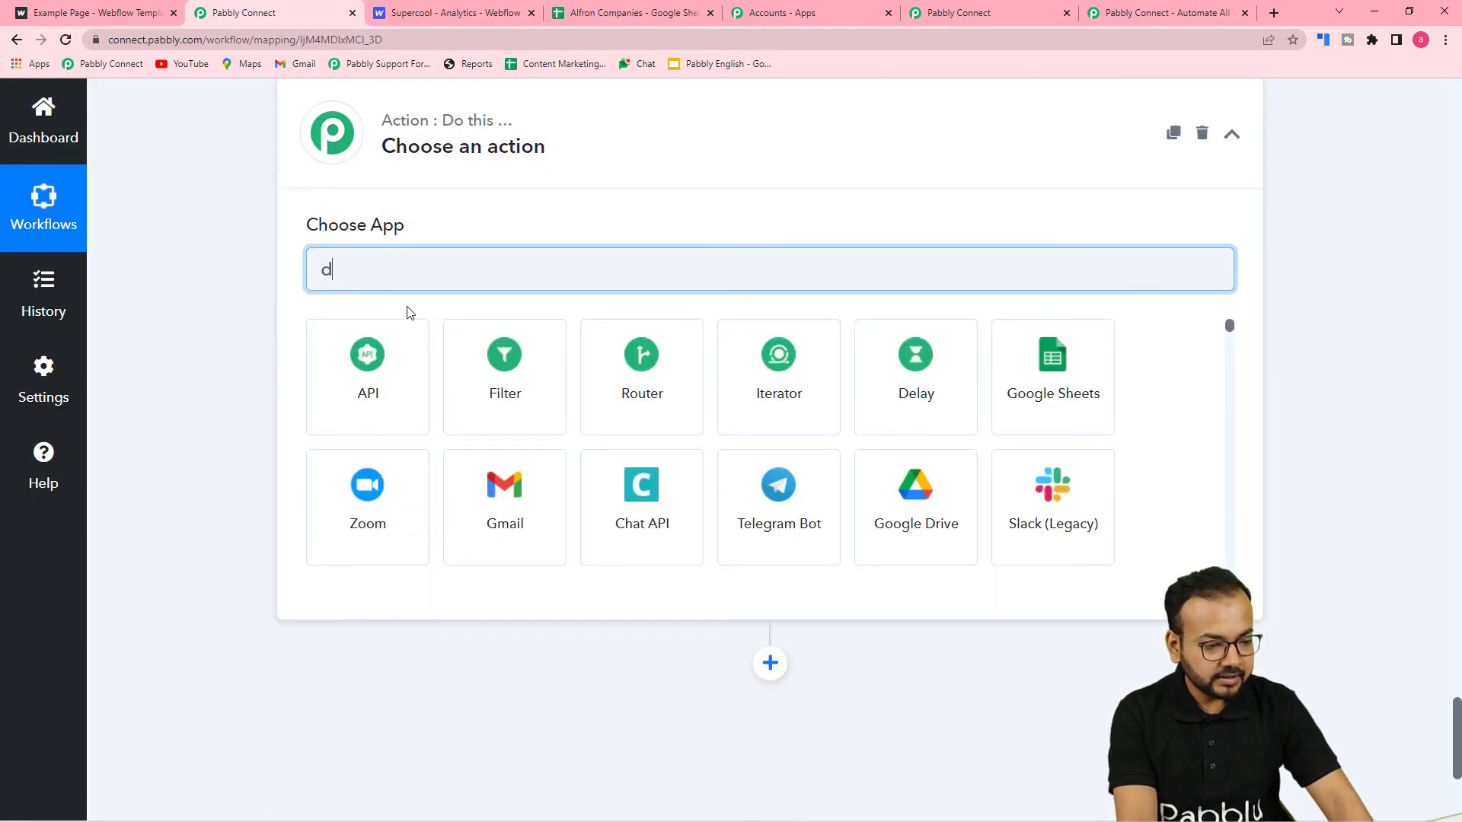
pyautogui.write('date')
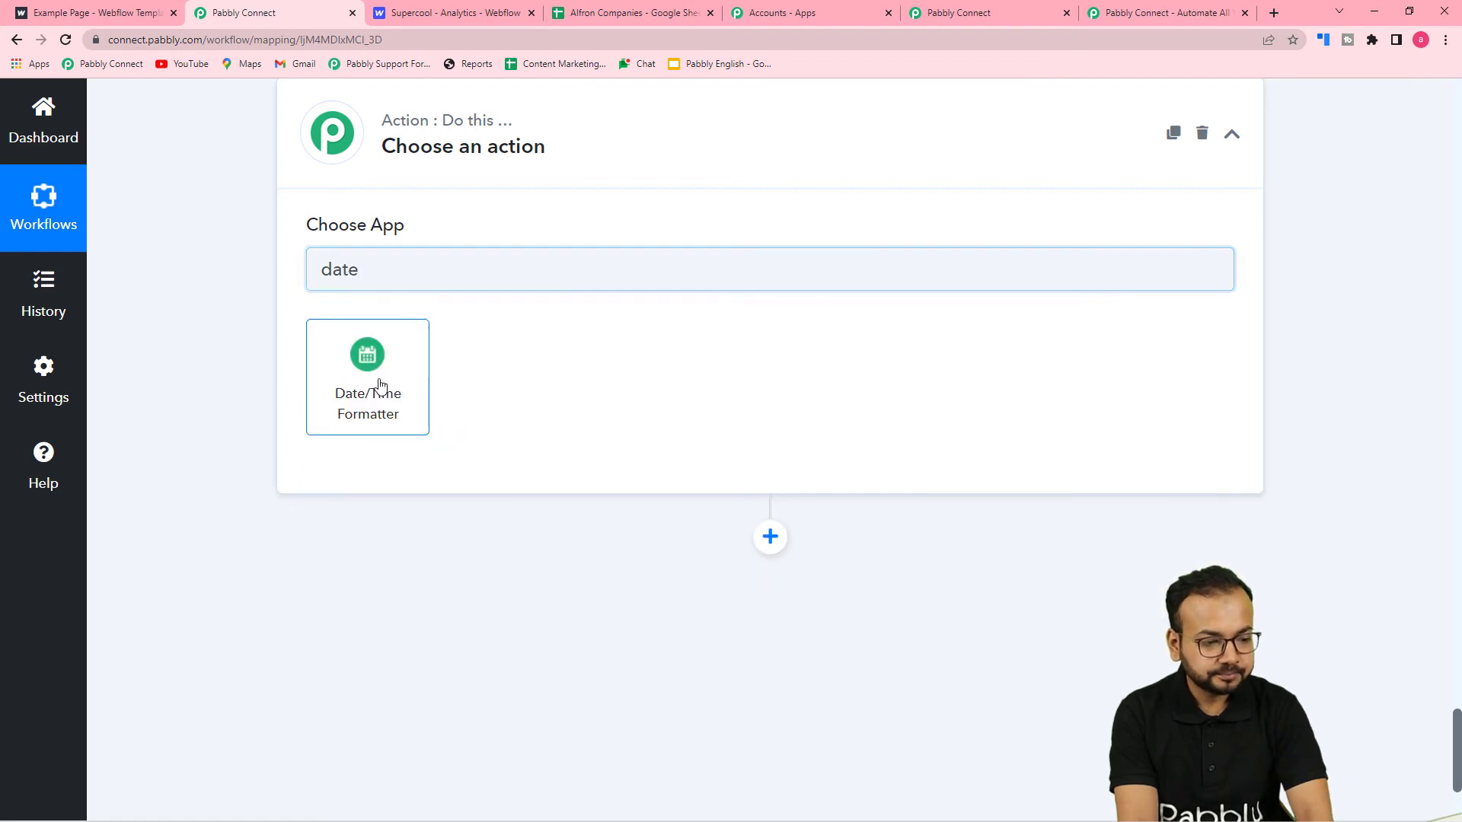
pyautogui.click(436, 394)
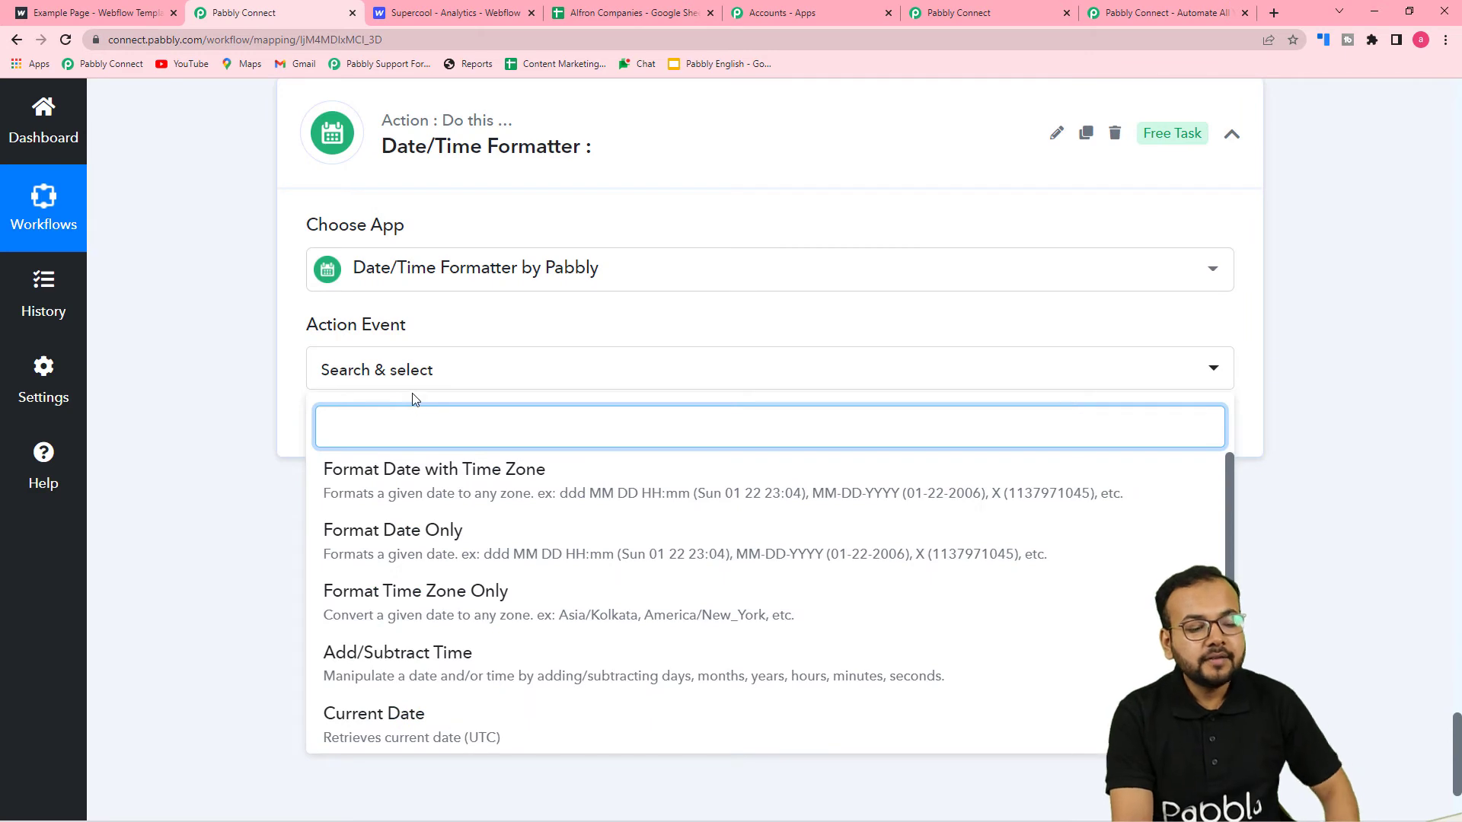
pyautogui.scroll(-2, 525, 558)
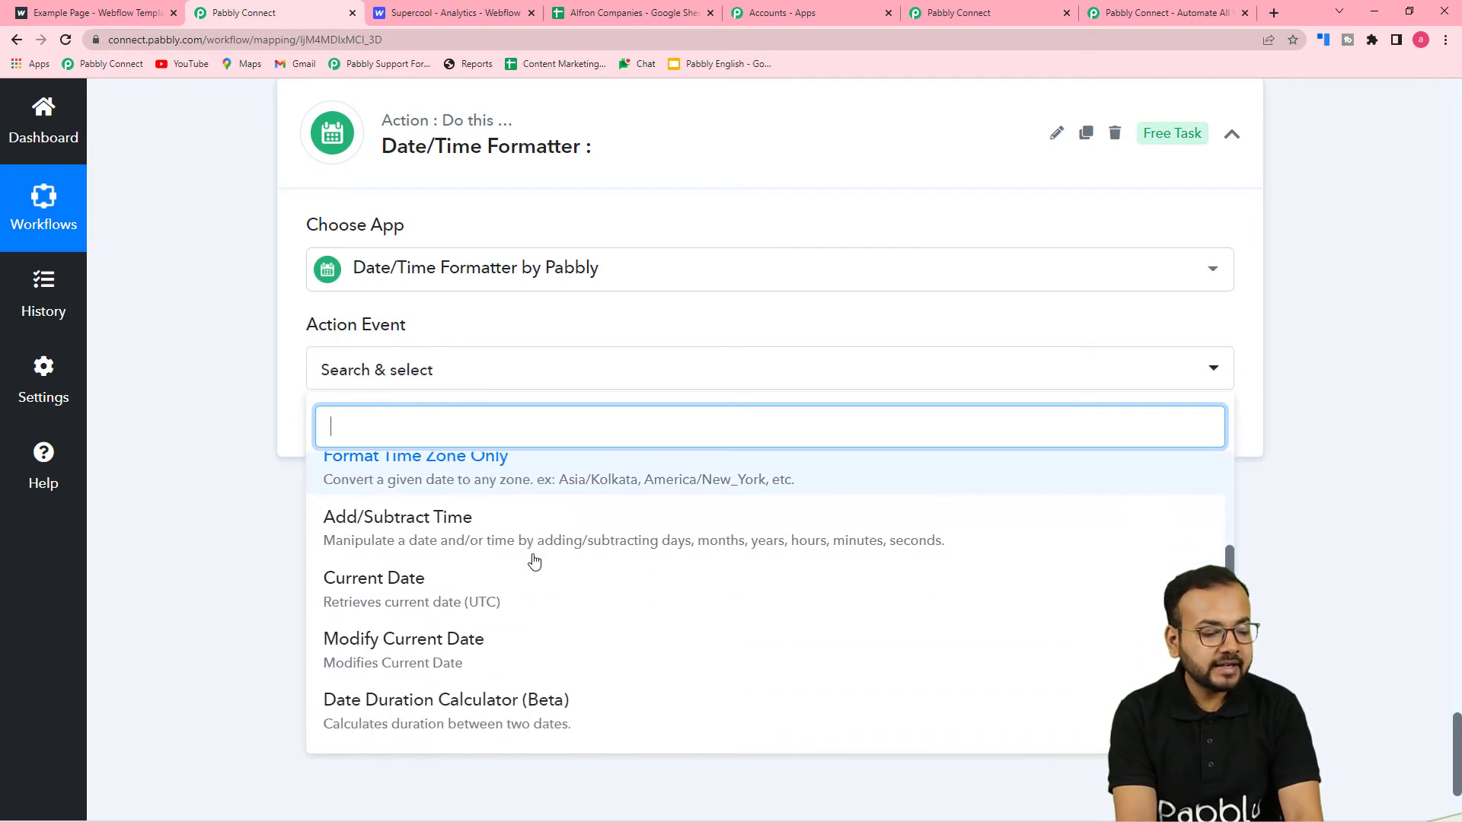
pyautogui.click(419, 599)
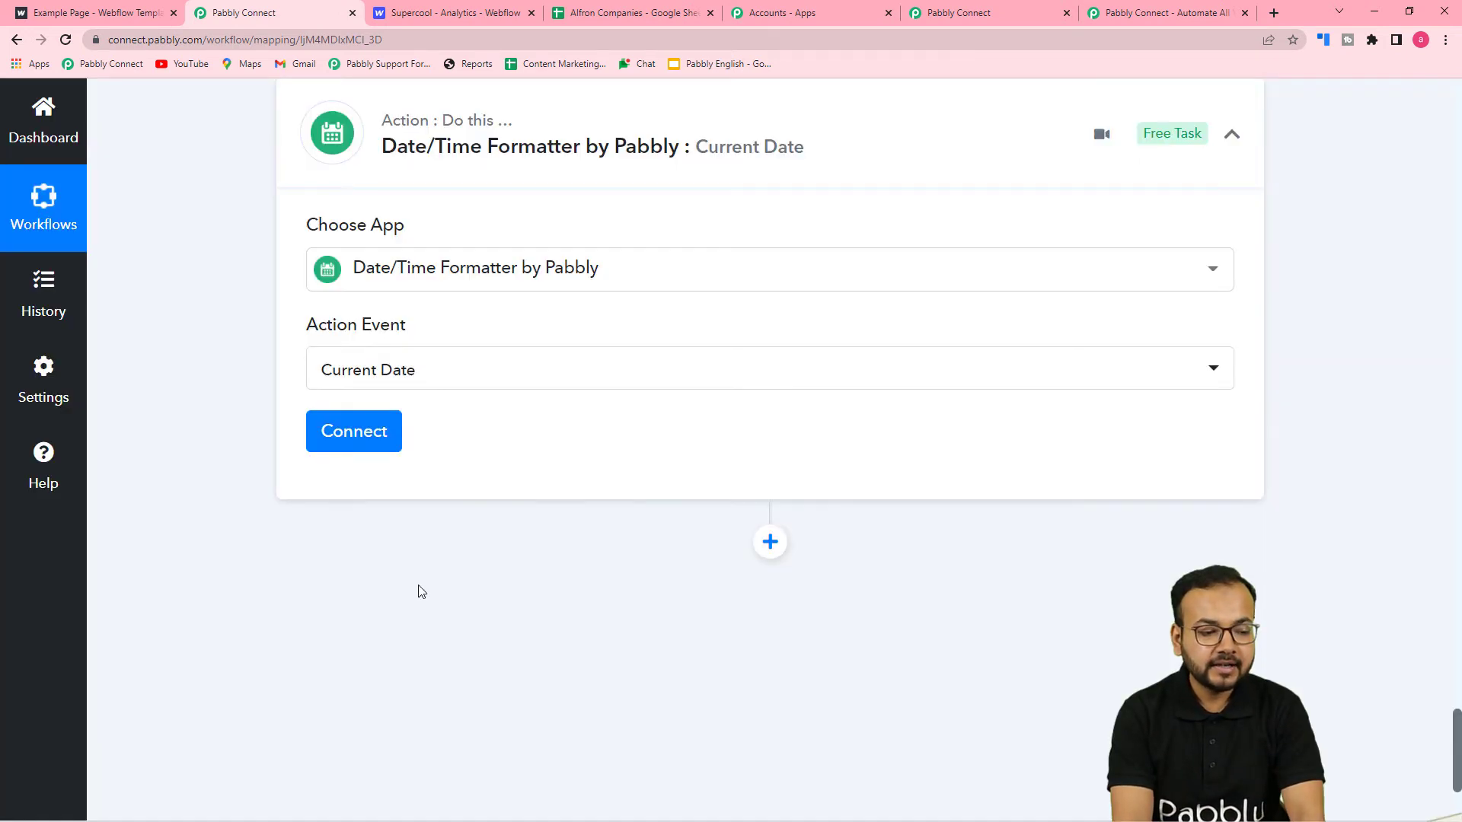
pyautogui.click(345, 433)
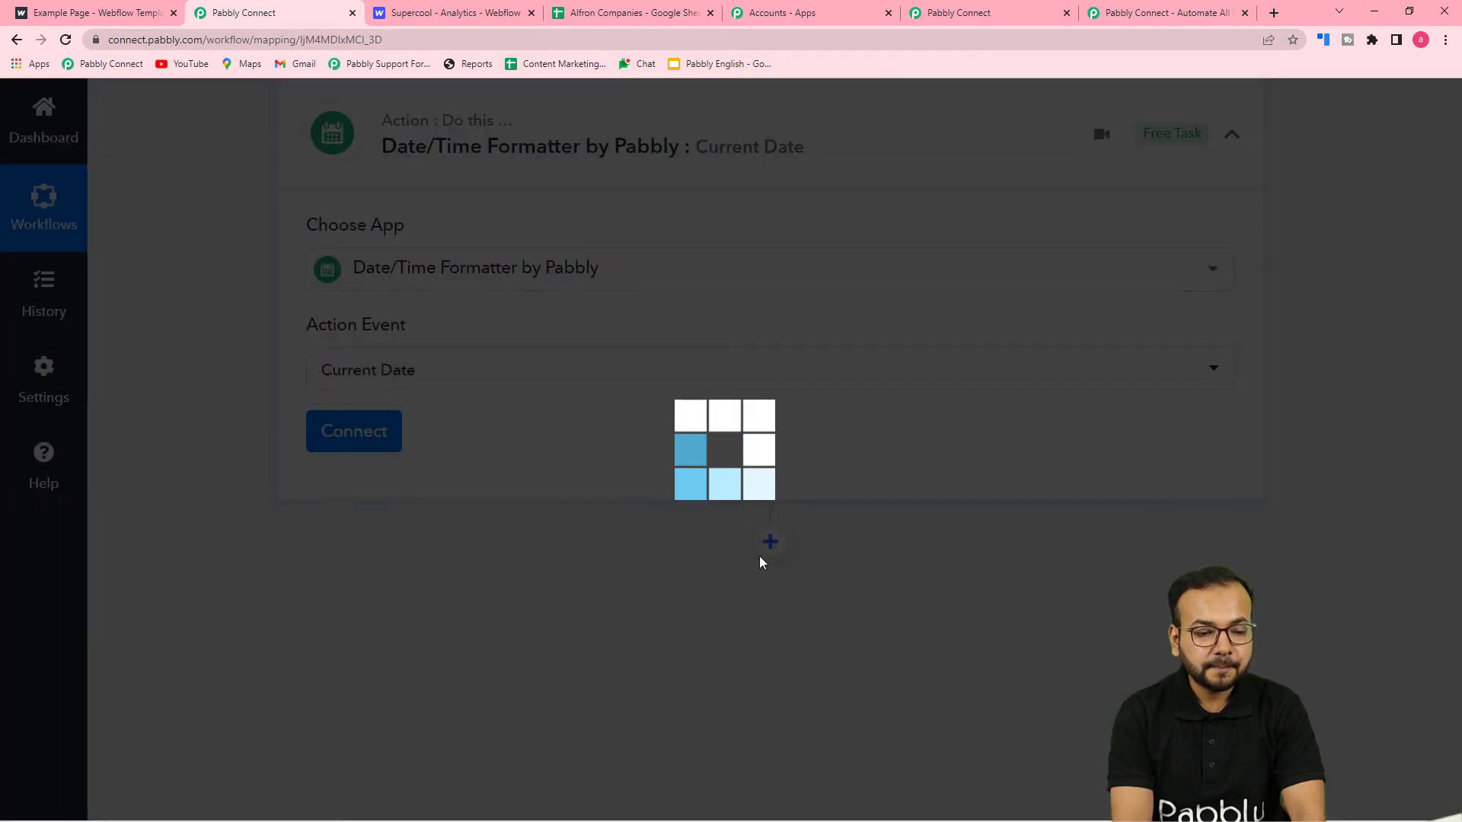
# Set the current date's format to MM/DD/YYYY with Include Time in Response set to False, and save and send a test request
pyautogui.scroll(-3, 769, 552)
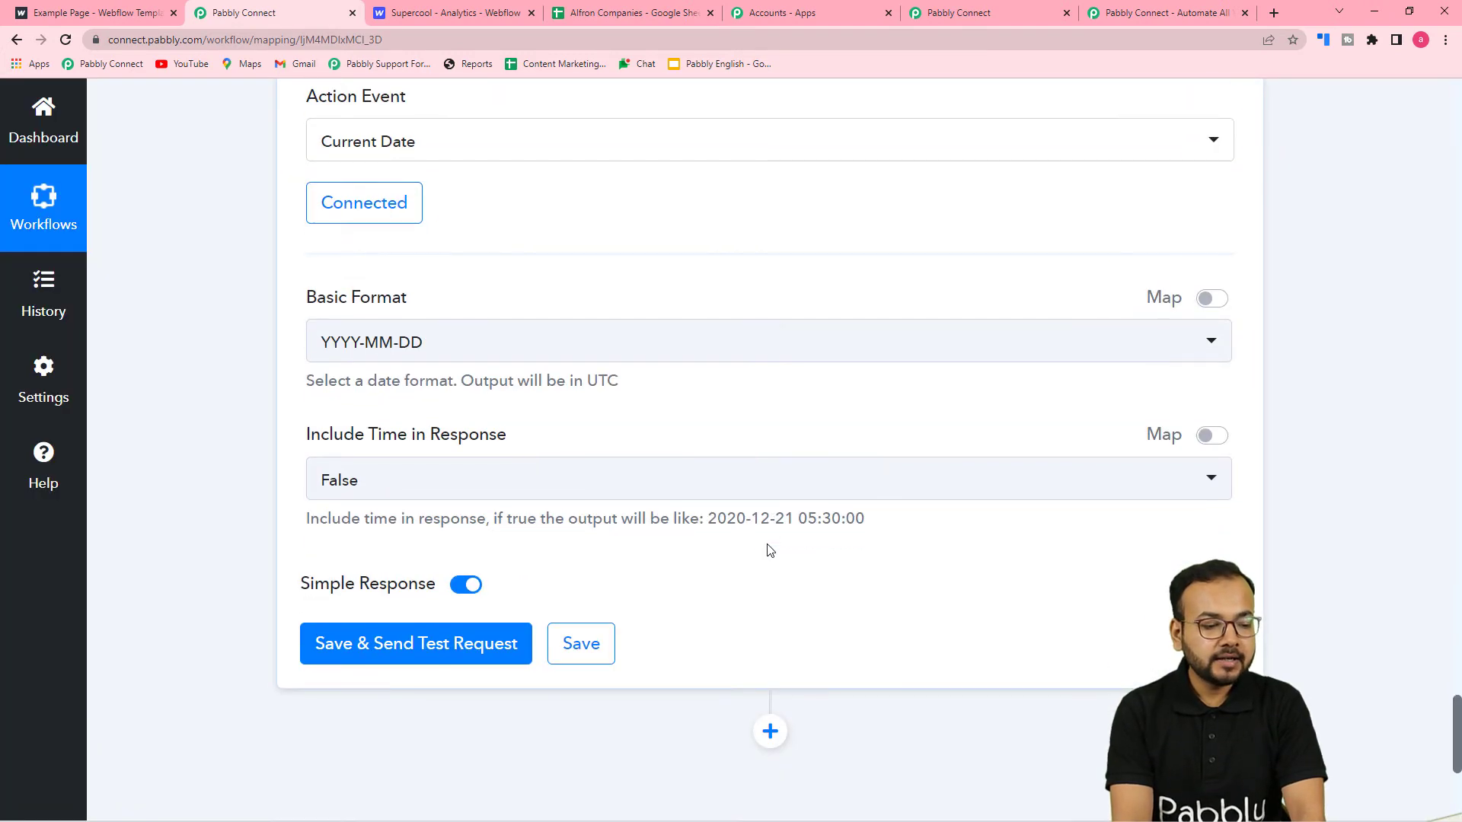
pyautogui.click(517, 350)
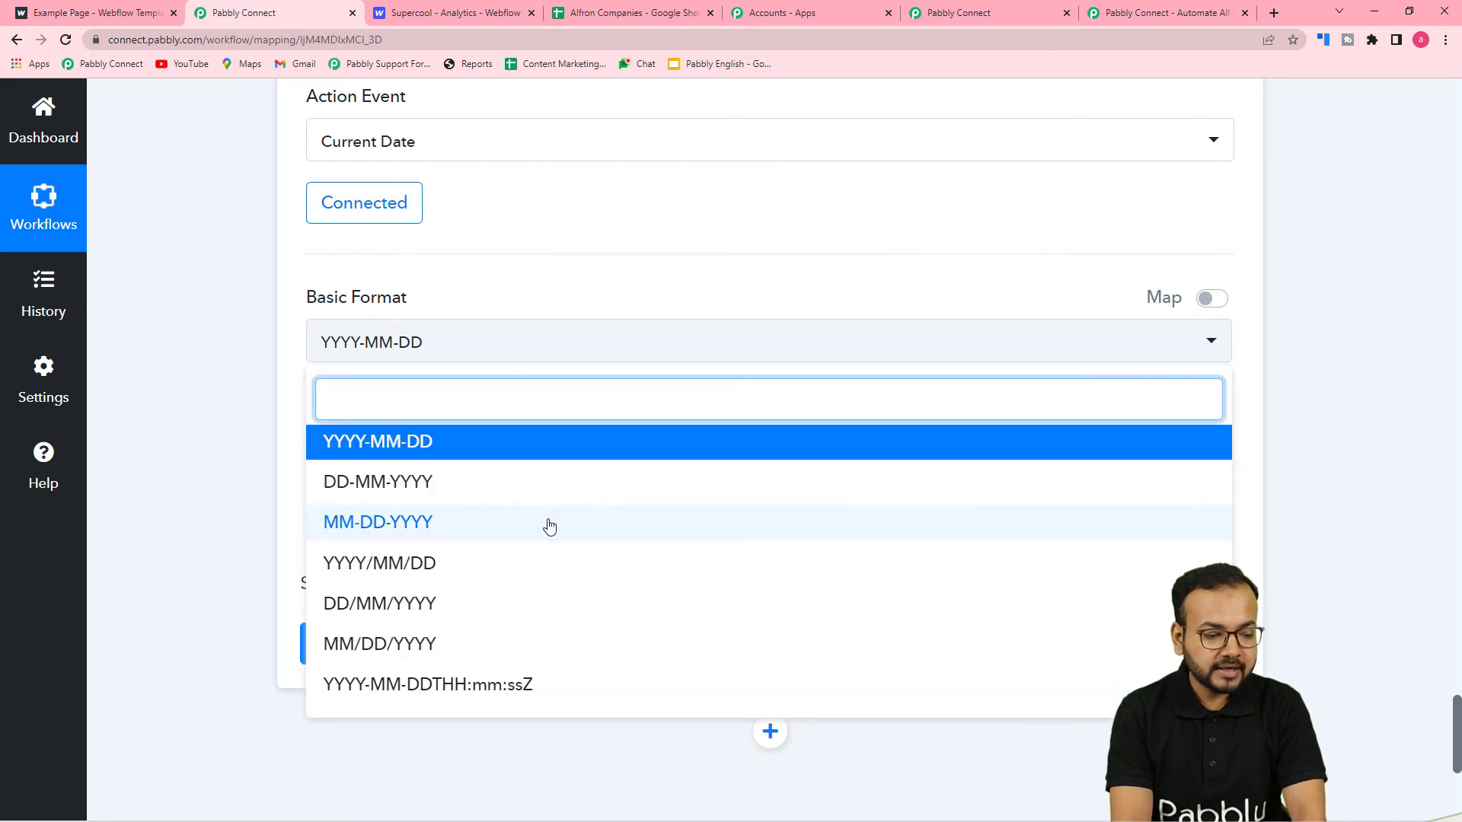
pyautogui.click(360, 644)
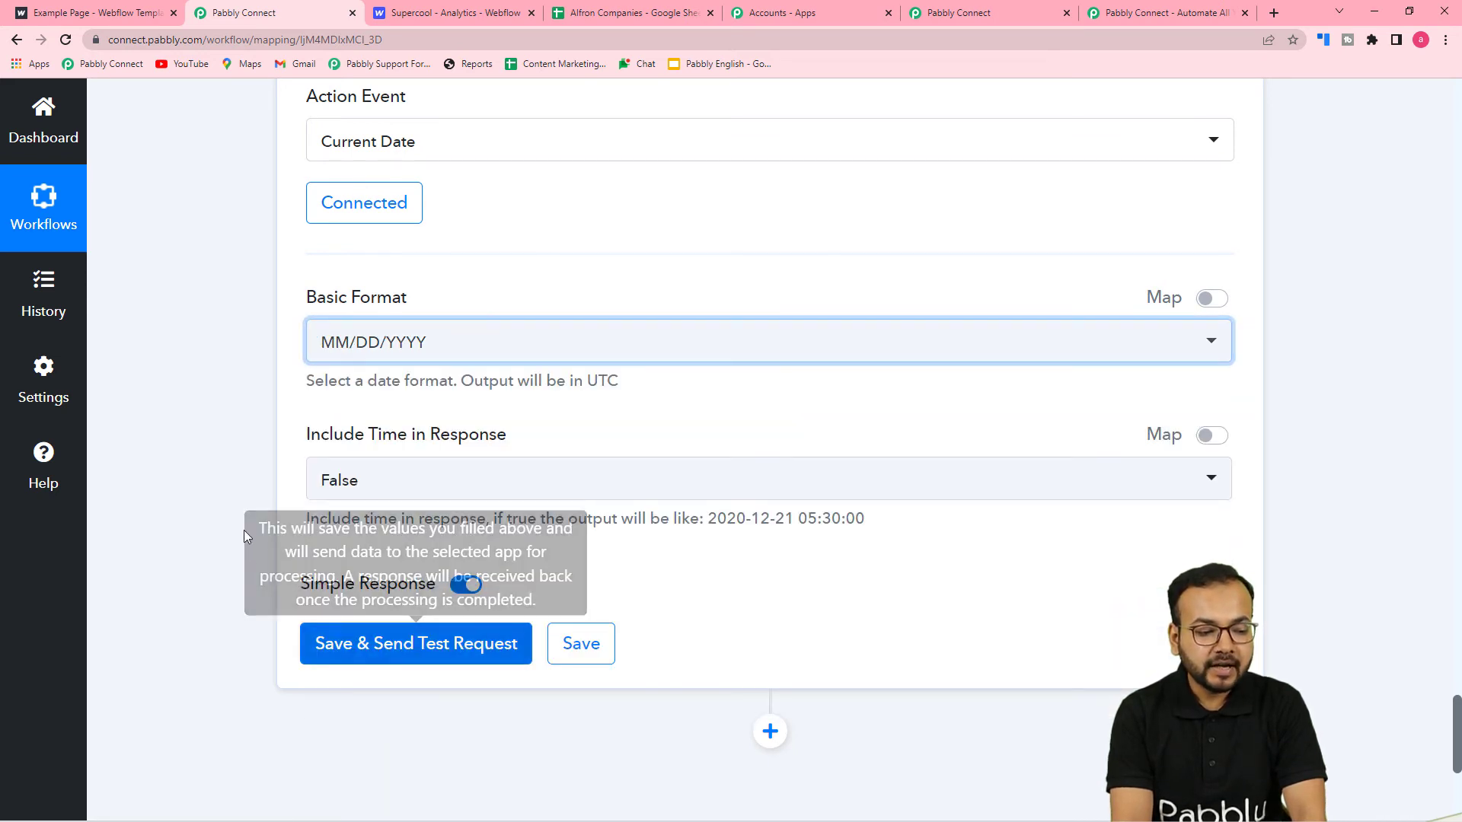
pyautogui.click(217, 478)
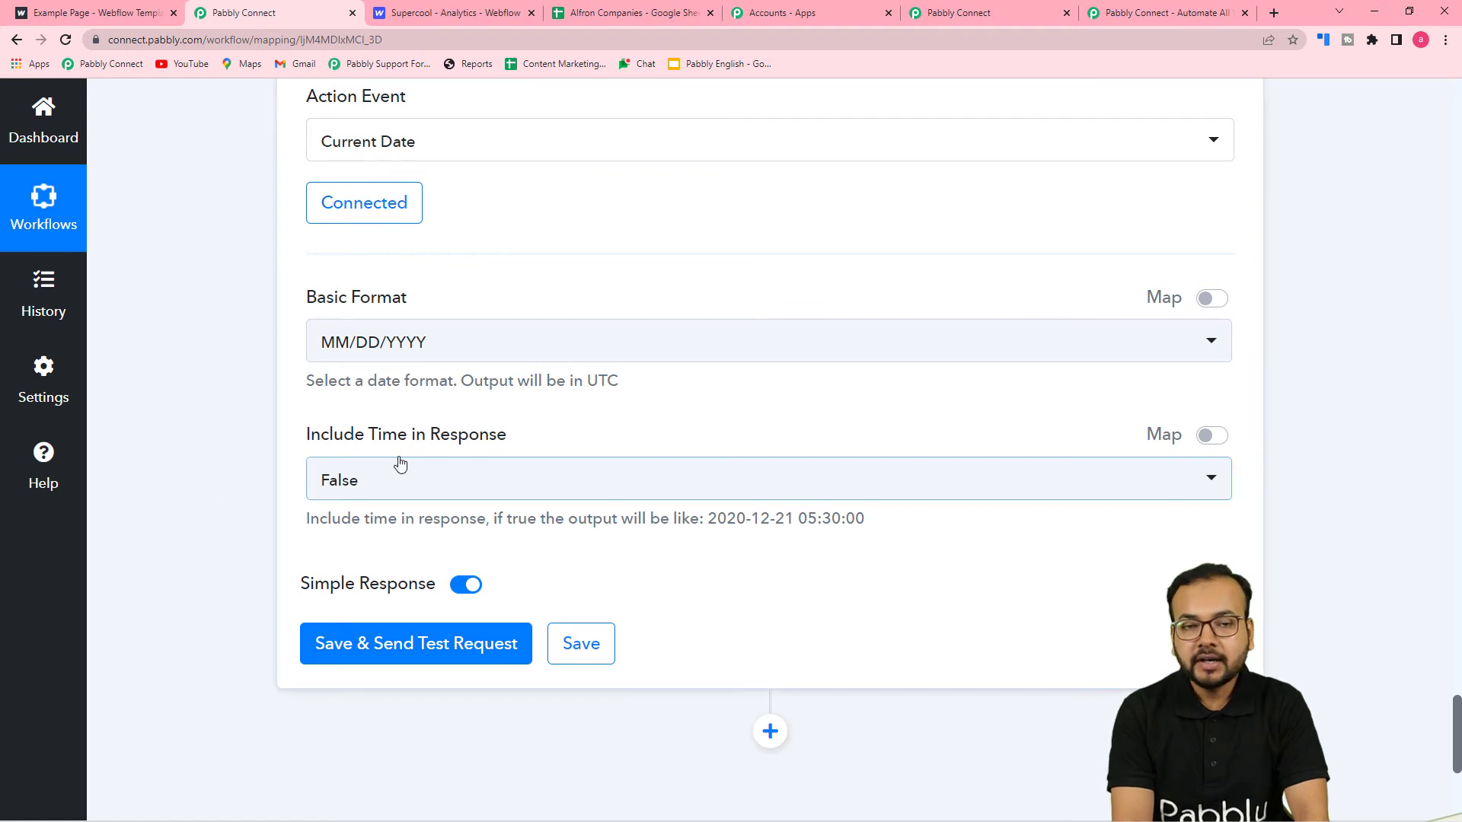
pyautogui.click(431, 495)
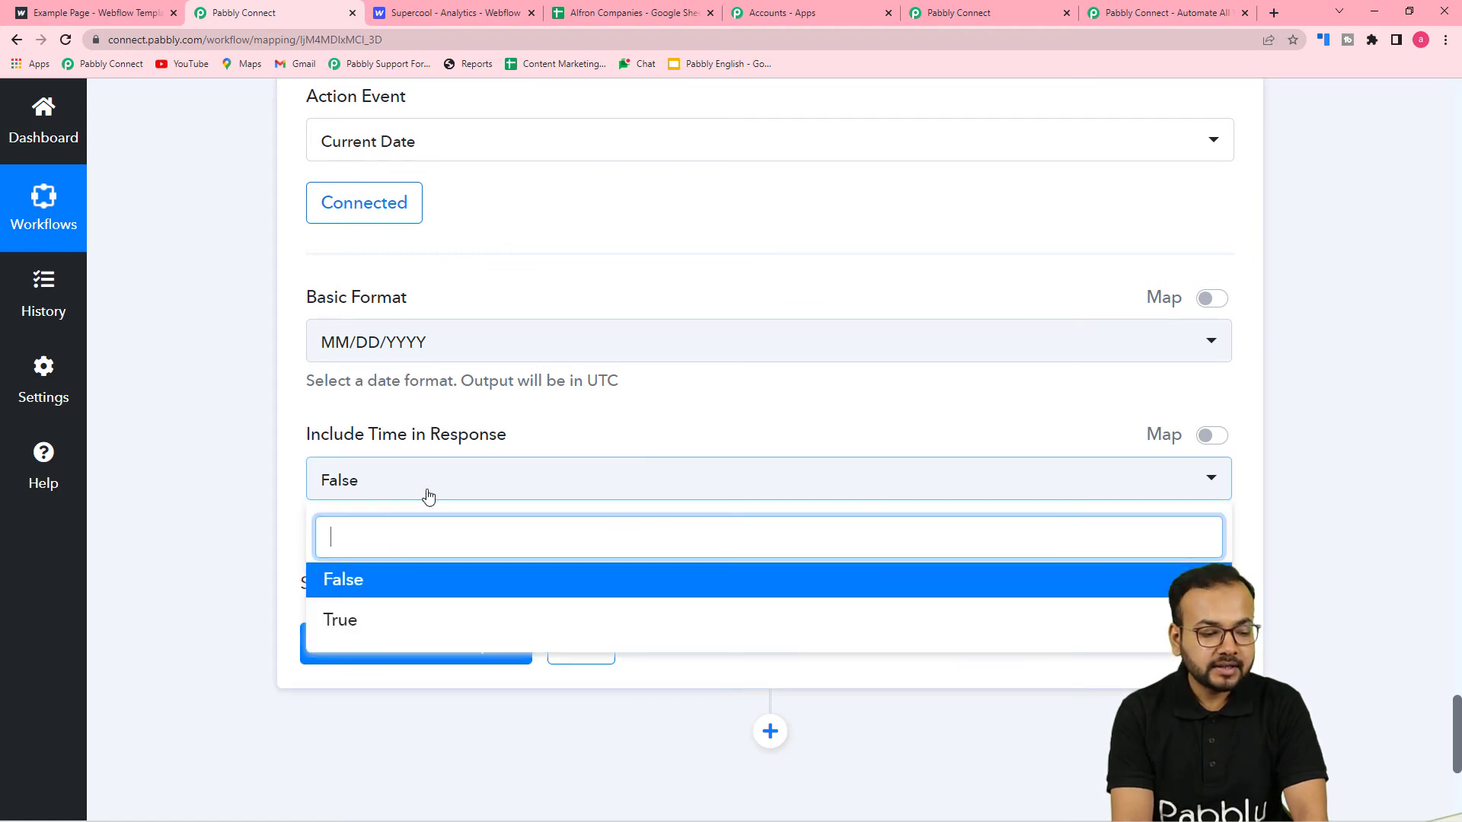
pyautogui.click(369, 581)
pyautogui.click(329, 653)
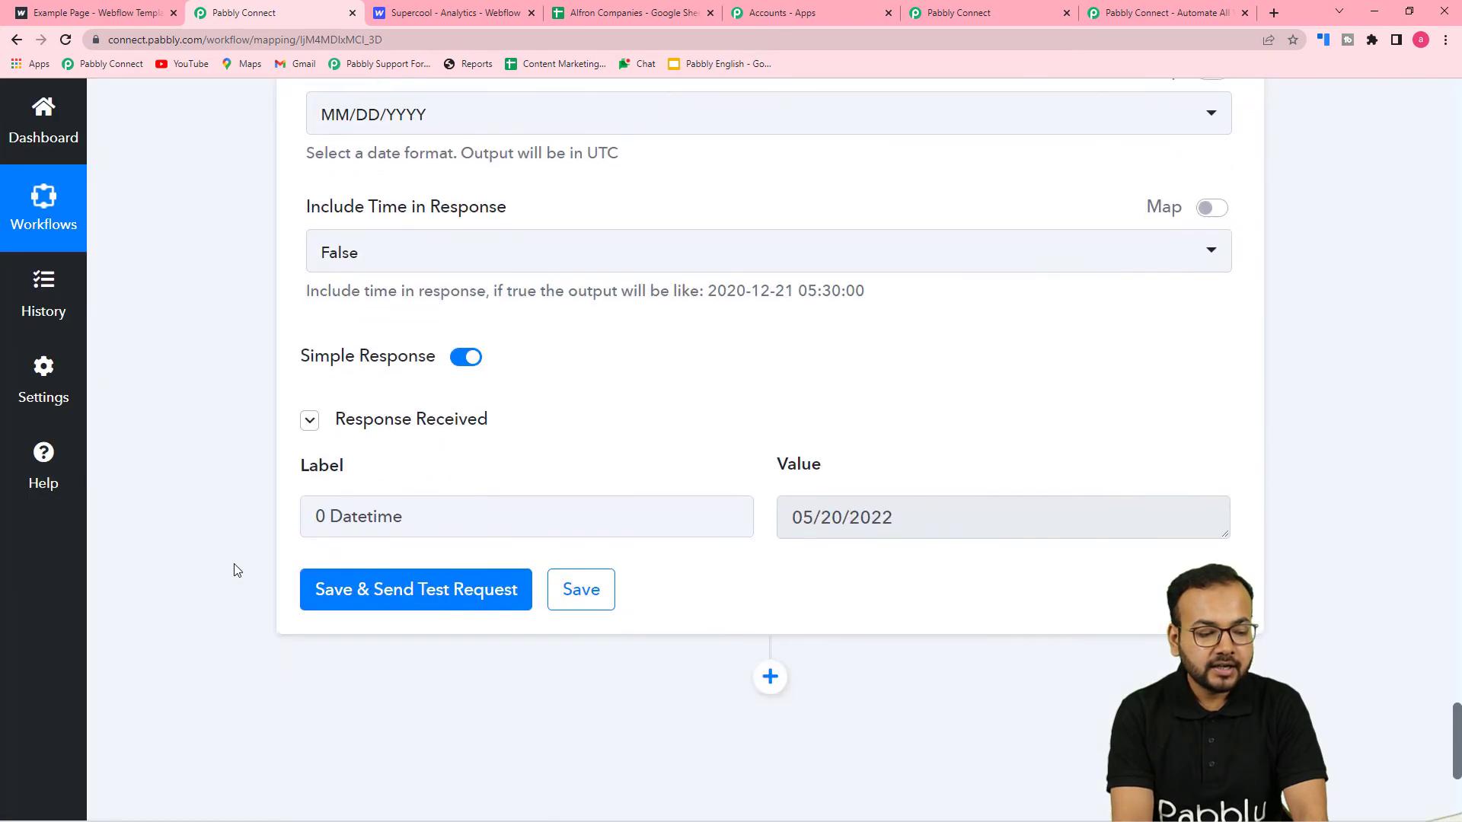
# Add a Webflow action with the Update Live Item event and connect it through the existing connection Webflow #9
pyautogui.scroll(-2, 236, 570)
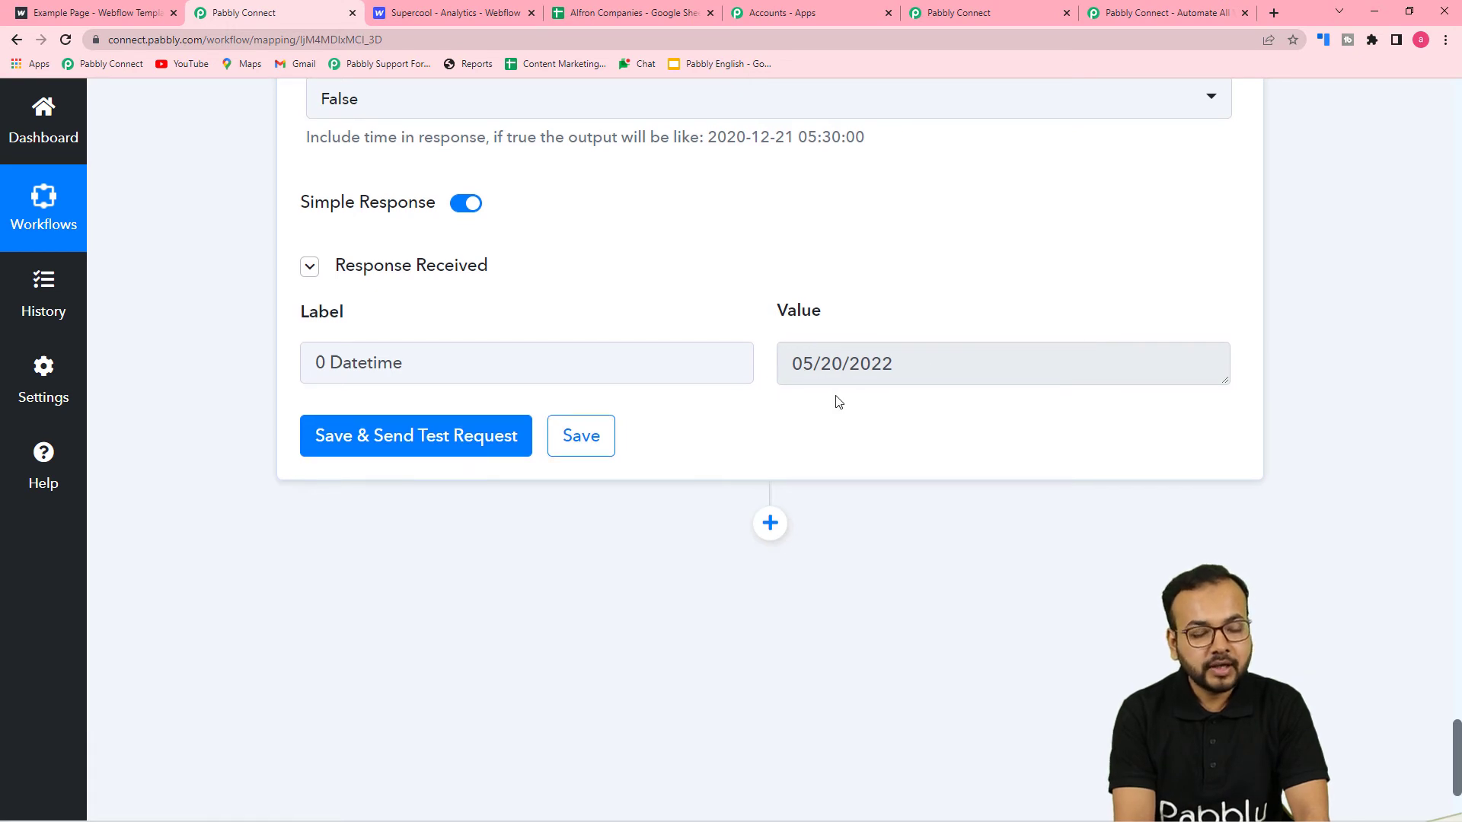
pyautogui.scroll(-2, 838, 404)
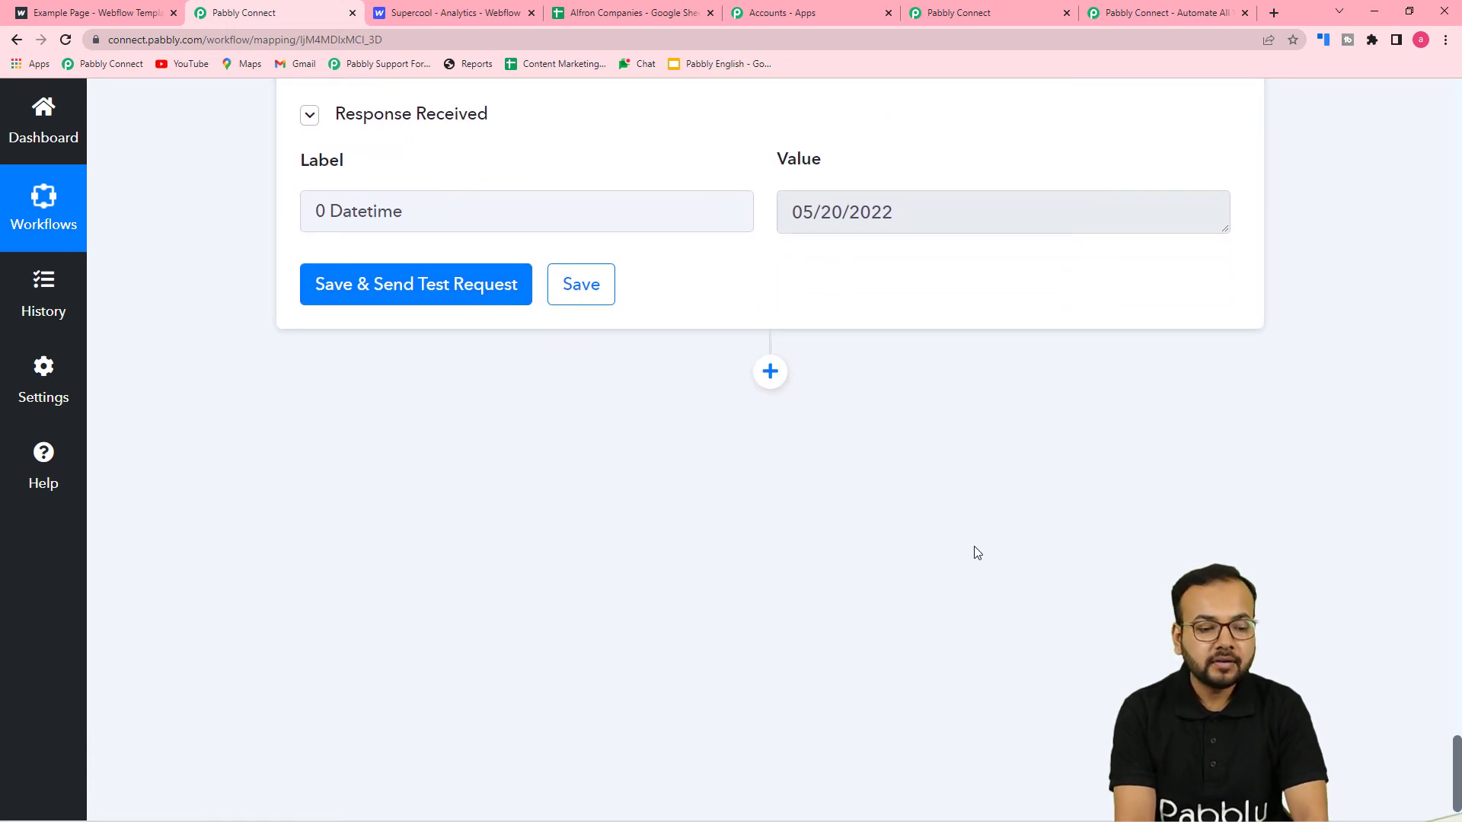
pyautogui.click(769, 371)
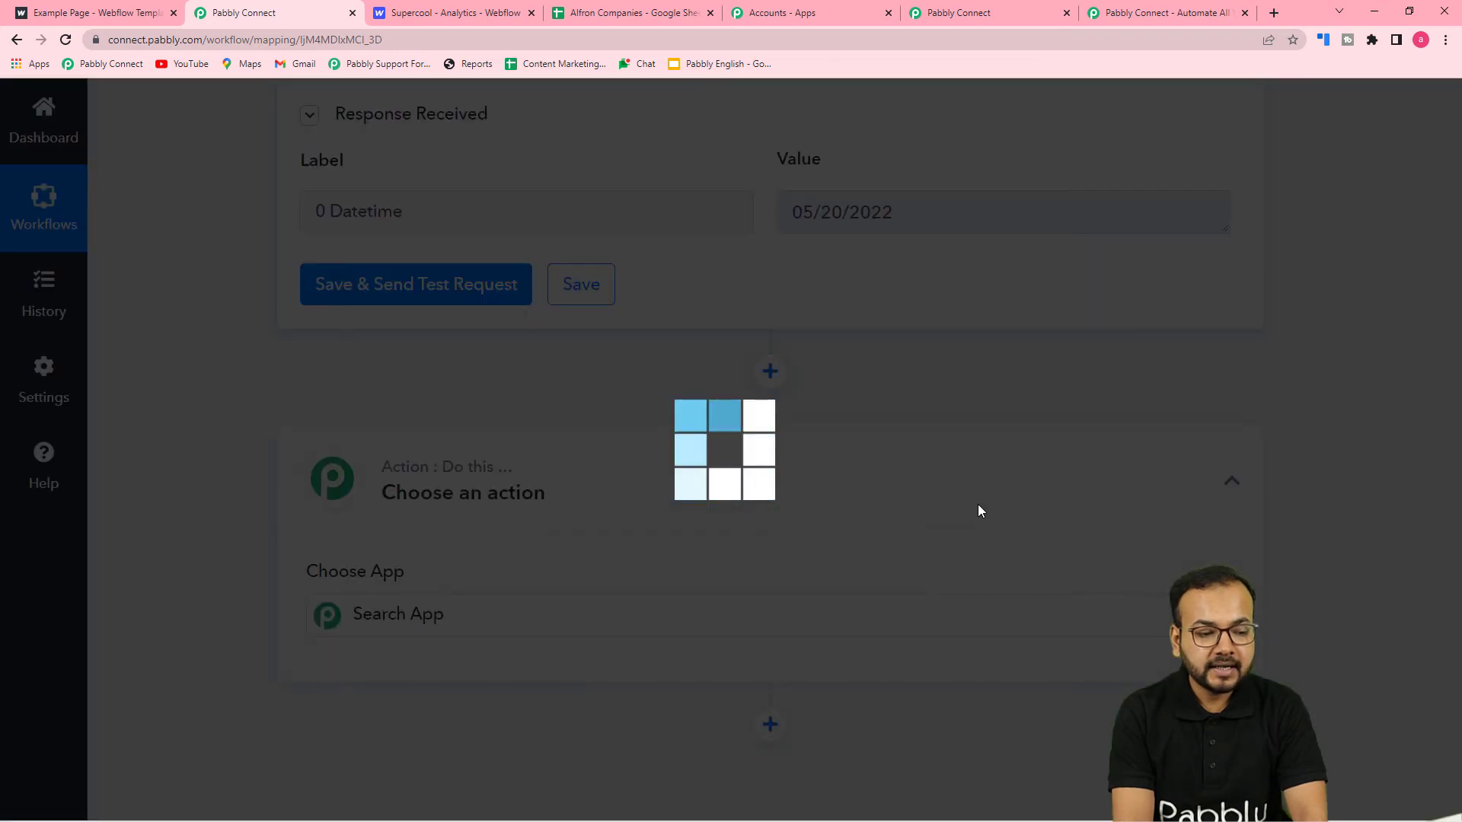
pyautogui.scroll(-3, 522, 496)
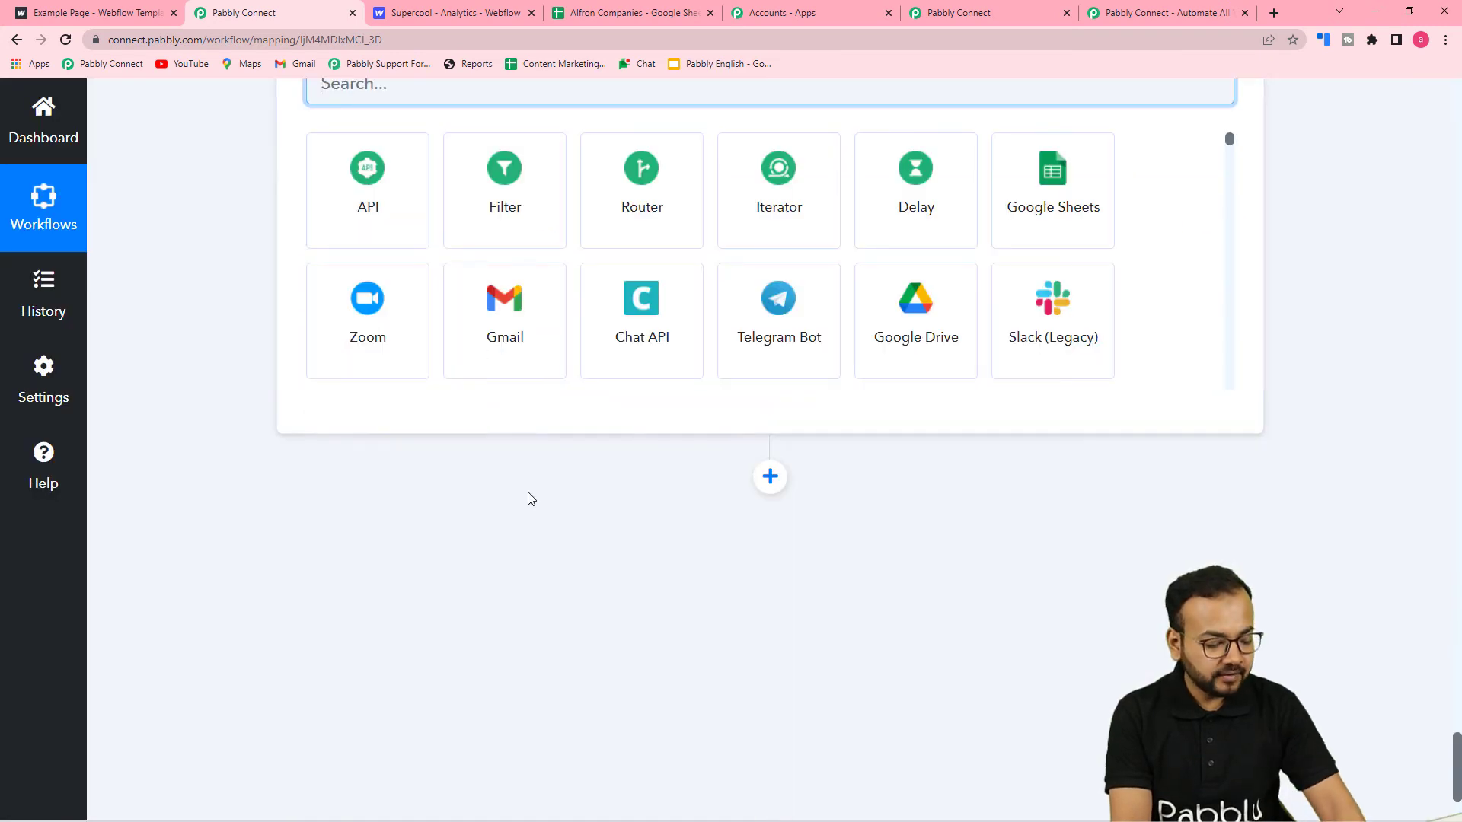
pyautogui.scroll(3, 546, 513)
pyautogui.write('web')
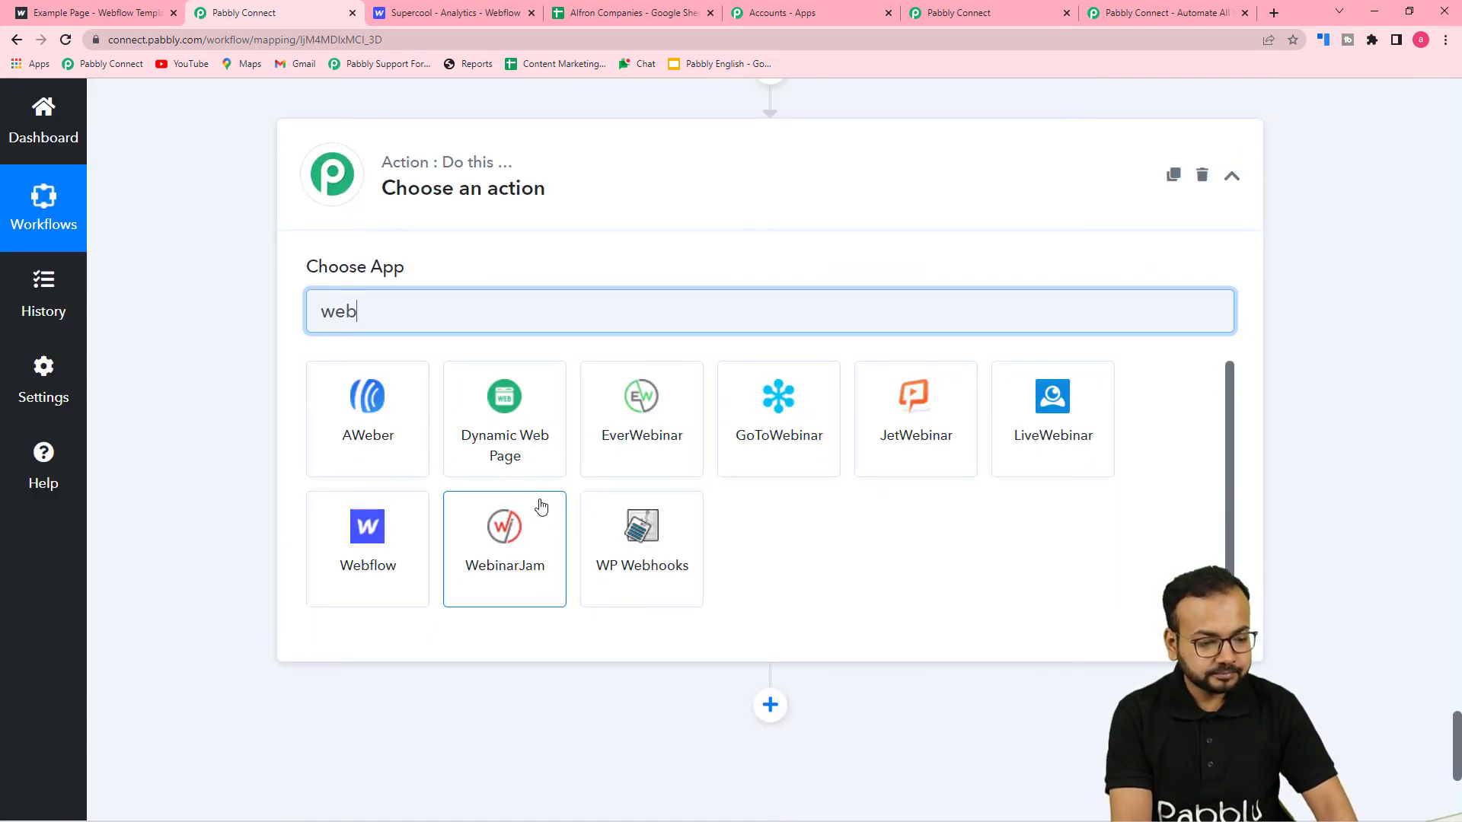
pyautogui.click(356, 573)
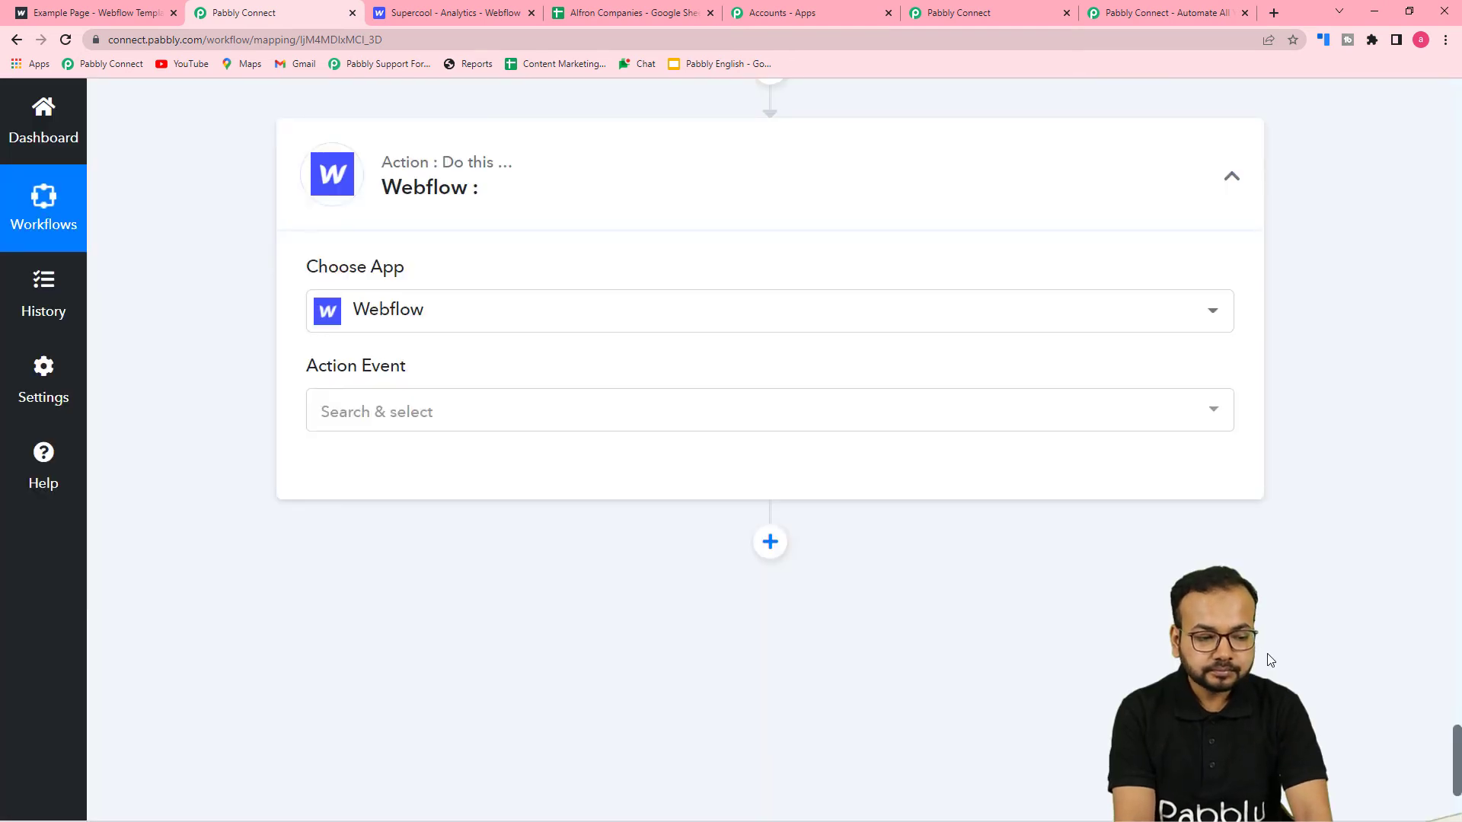
pyautogui.click(462, 416)
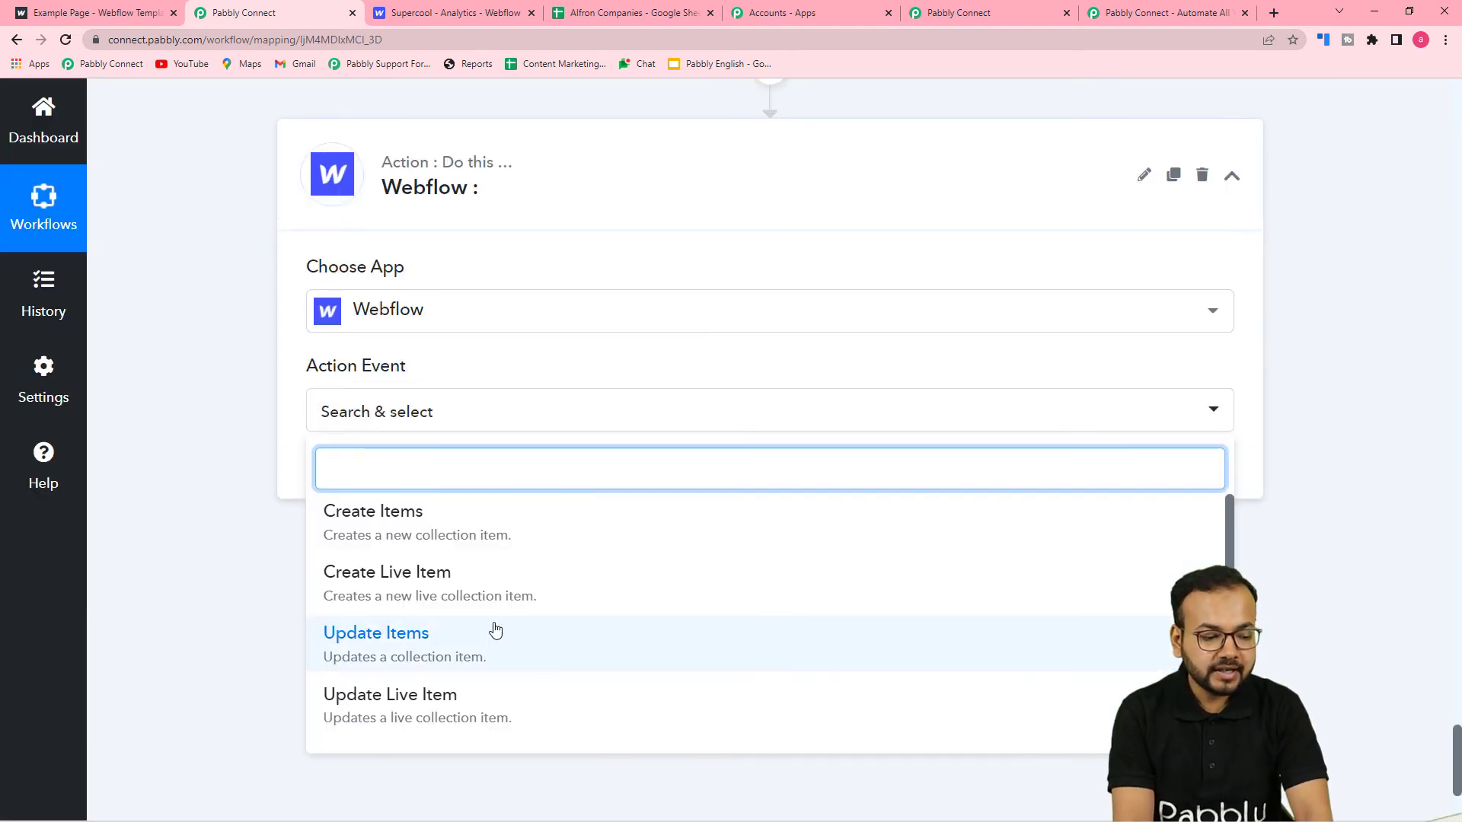
pyautogui.click(450, 707)
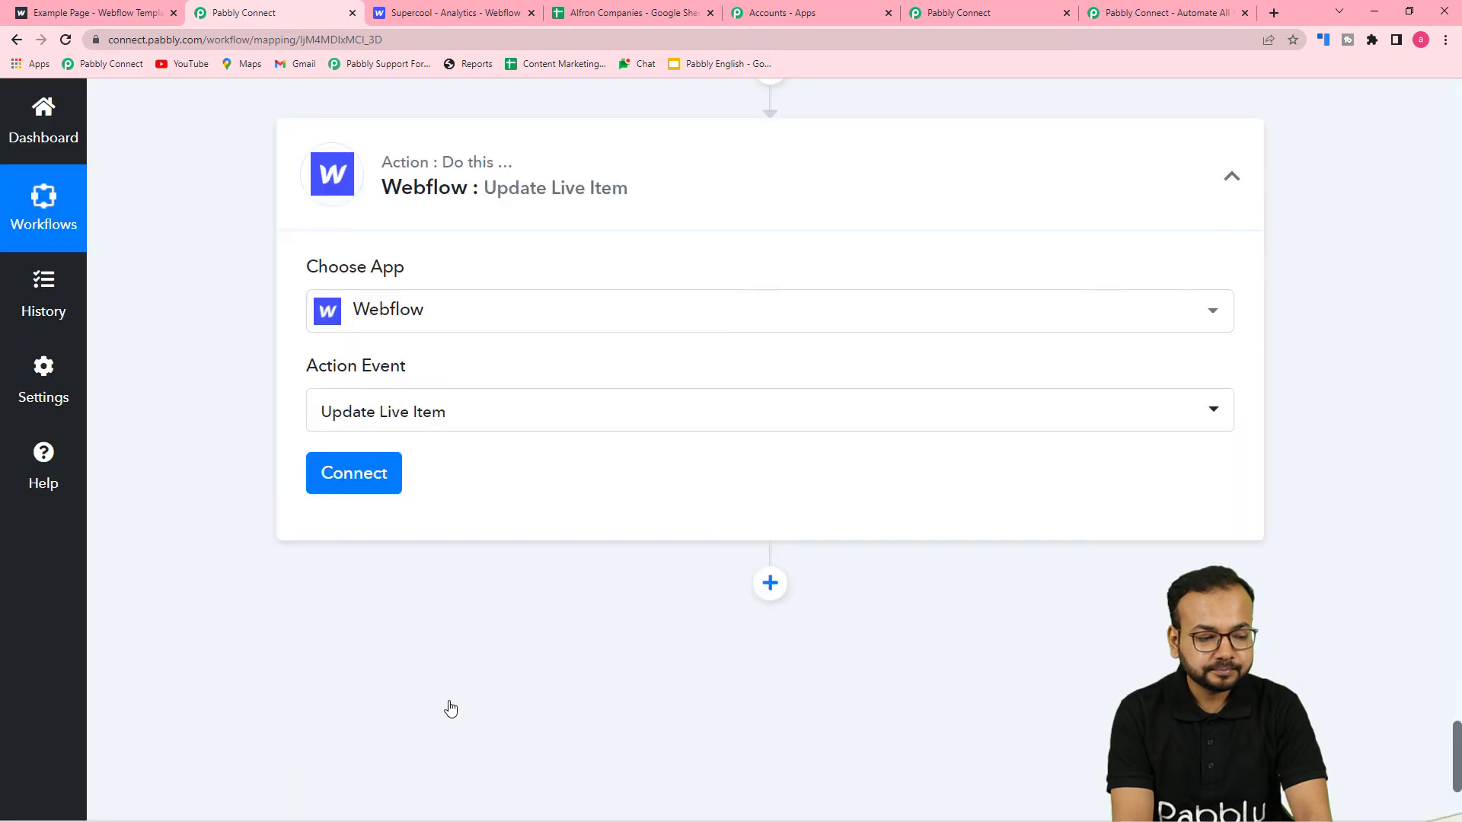
pyautogui.click(354, 478)
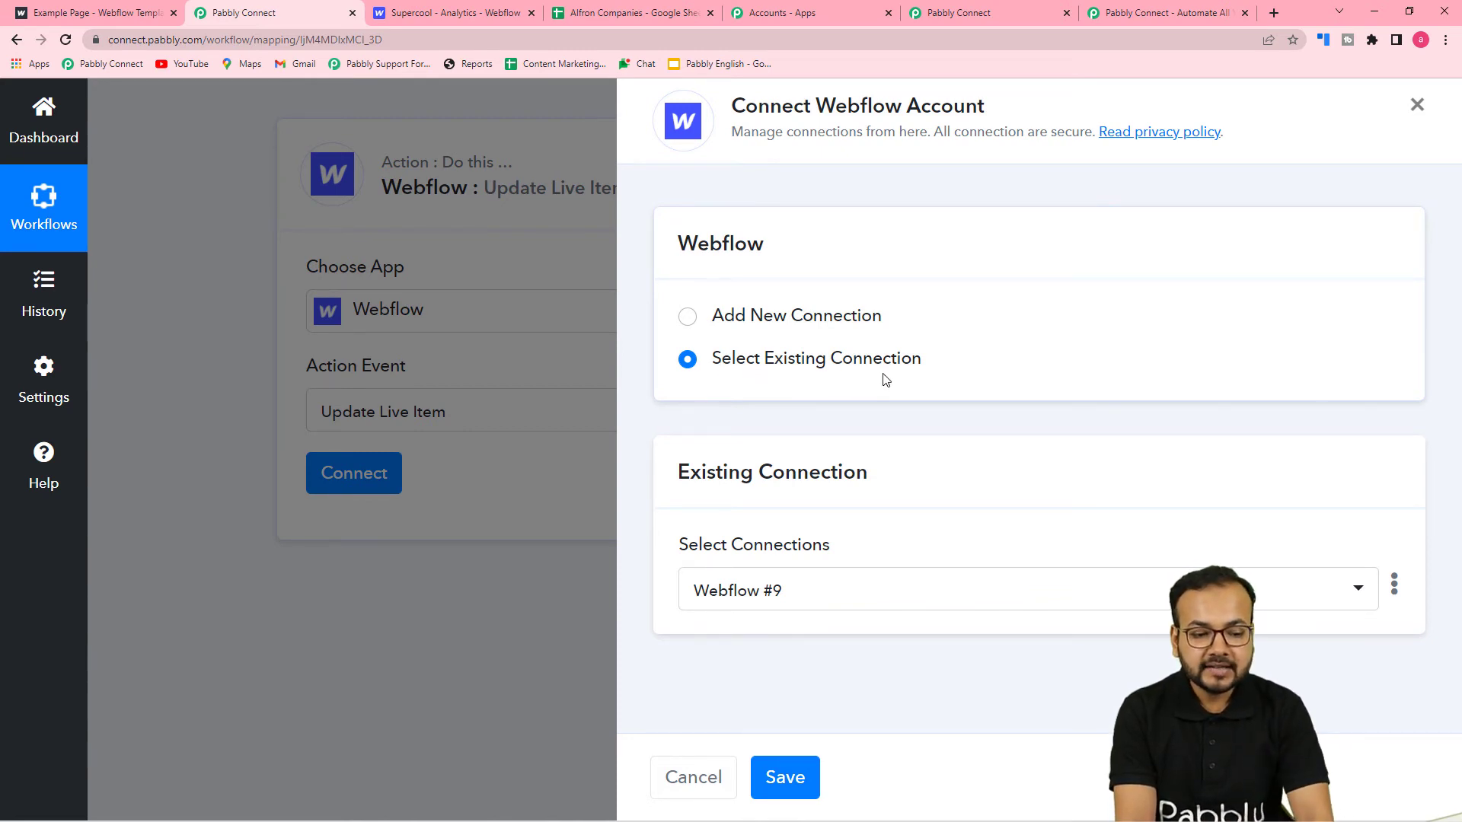
pyautogui.click(777, 785)
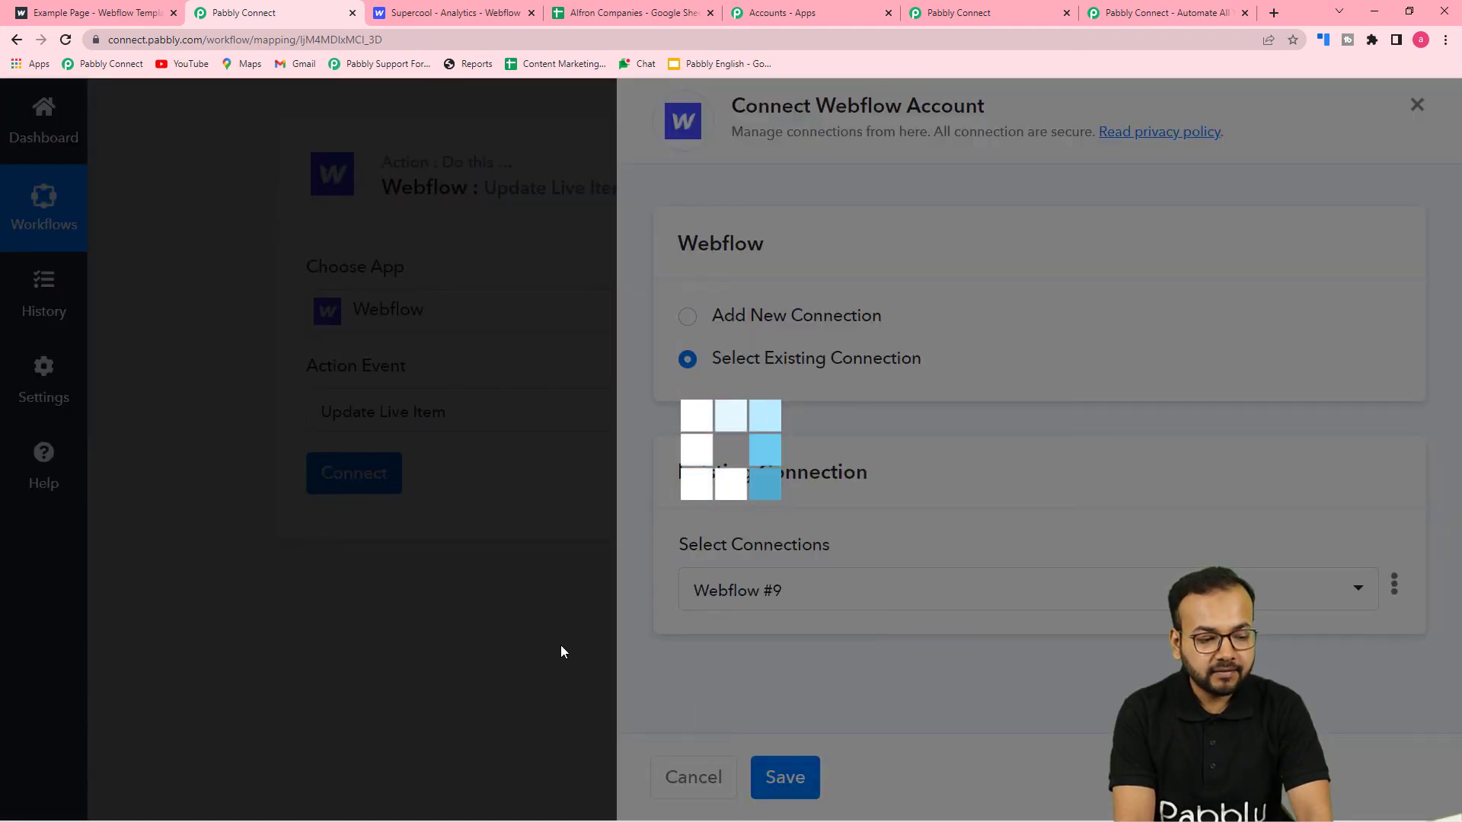
# Select Companies Statuses as the collection for the Update Live Item action
pyautogui.scroll(-4, 561, 647)
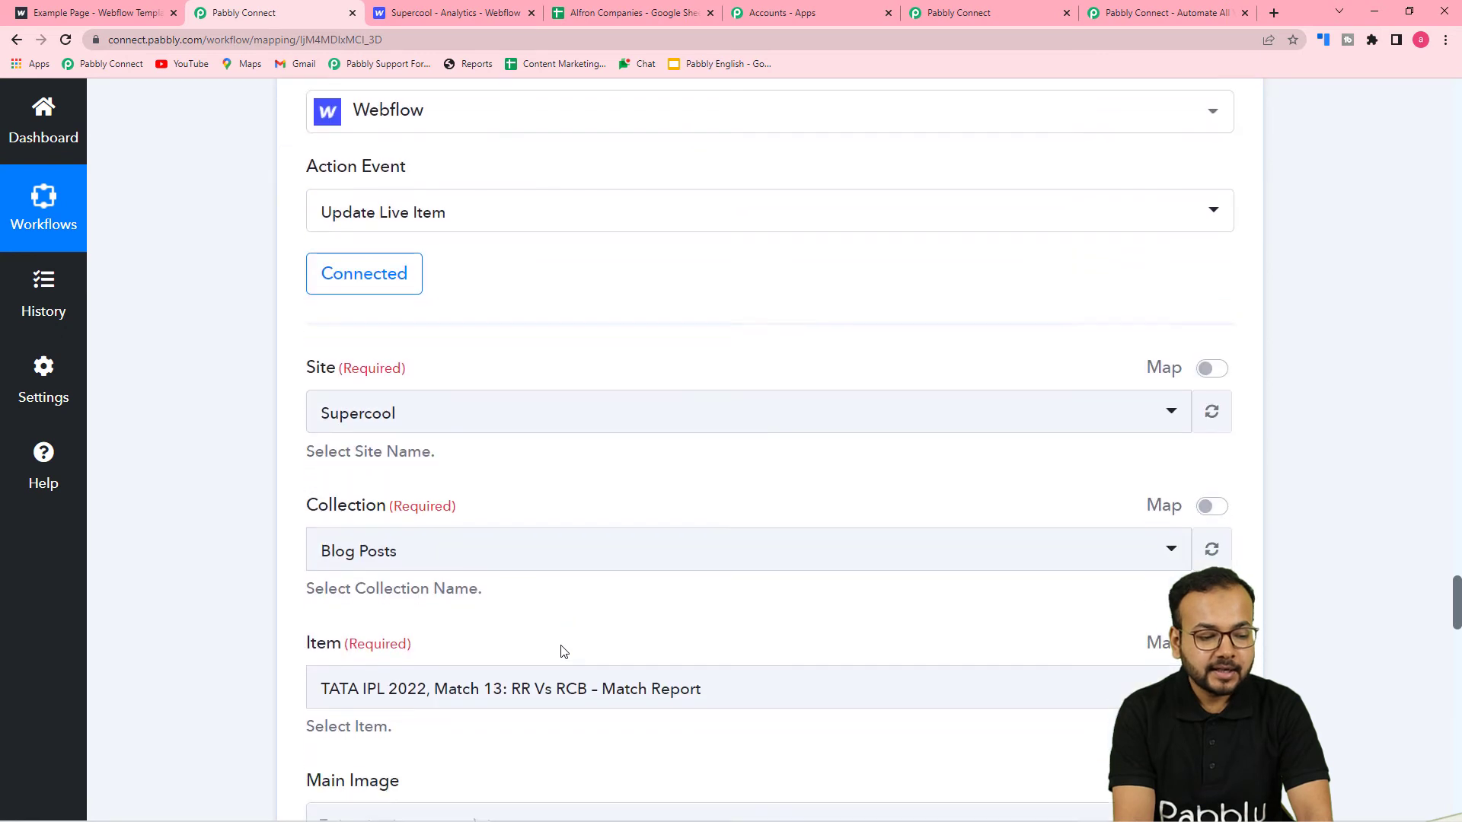
pyautogui.scroll(-2, 488, 541)
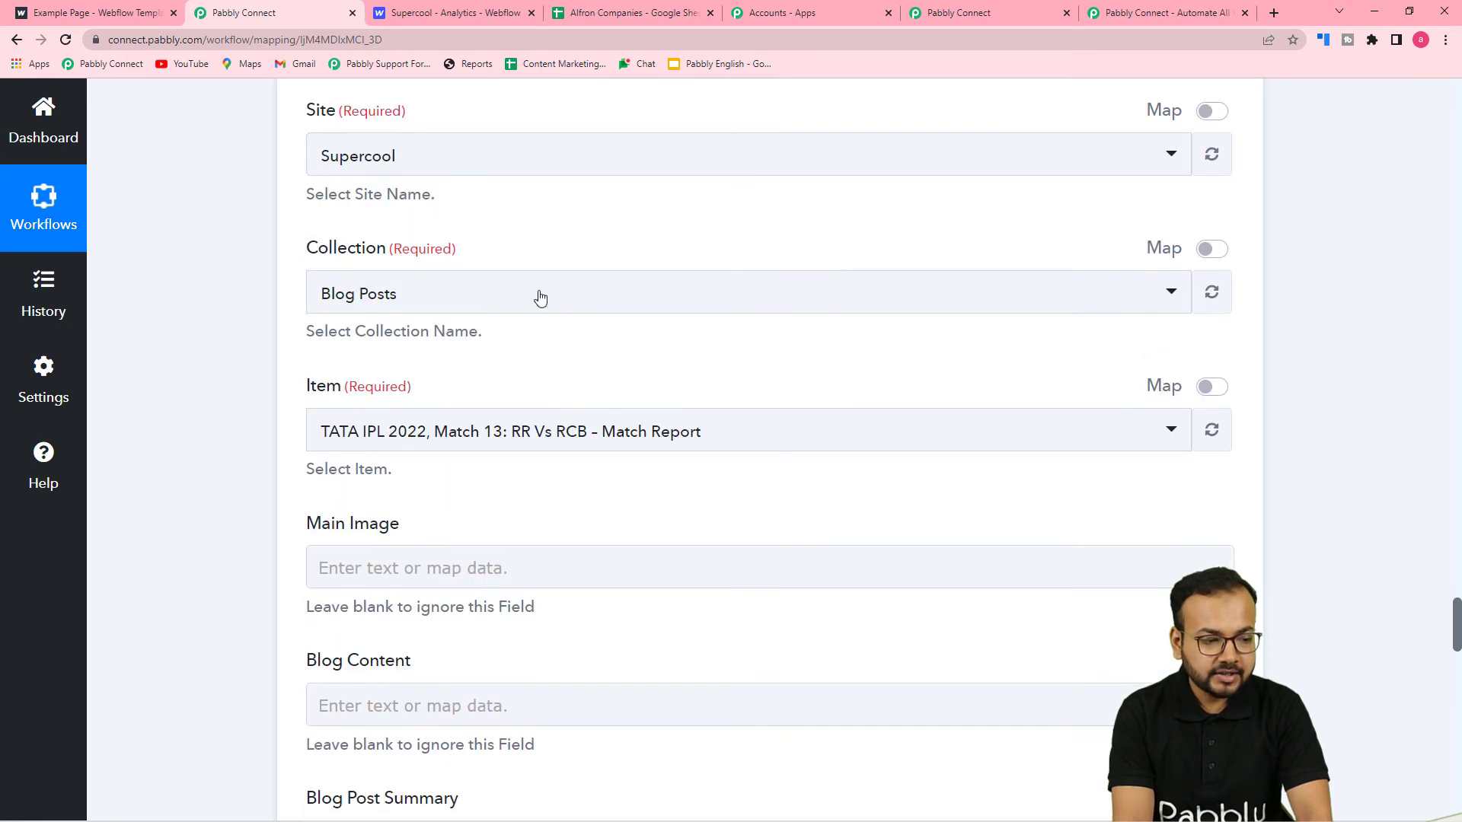
pyautogui.click(483, 300)
pyautogui.click(335, 509)
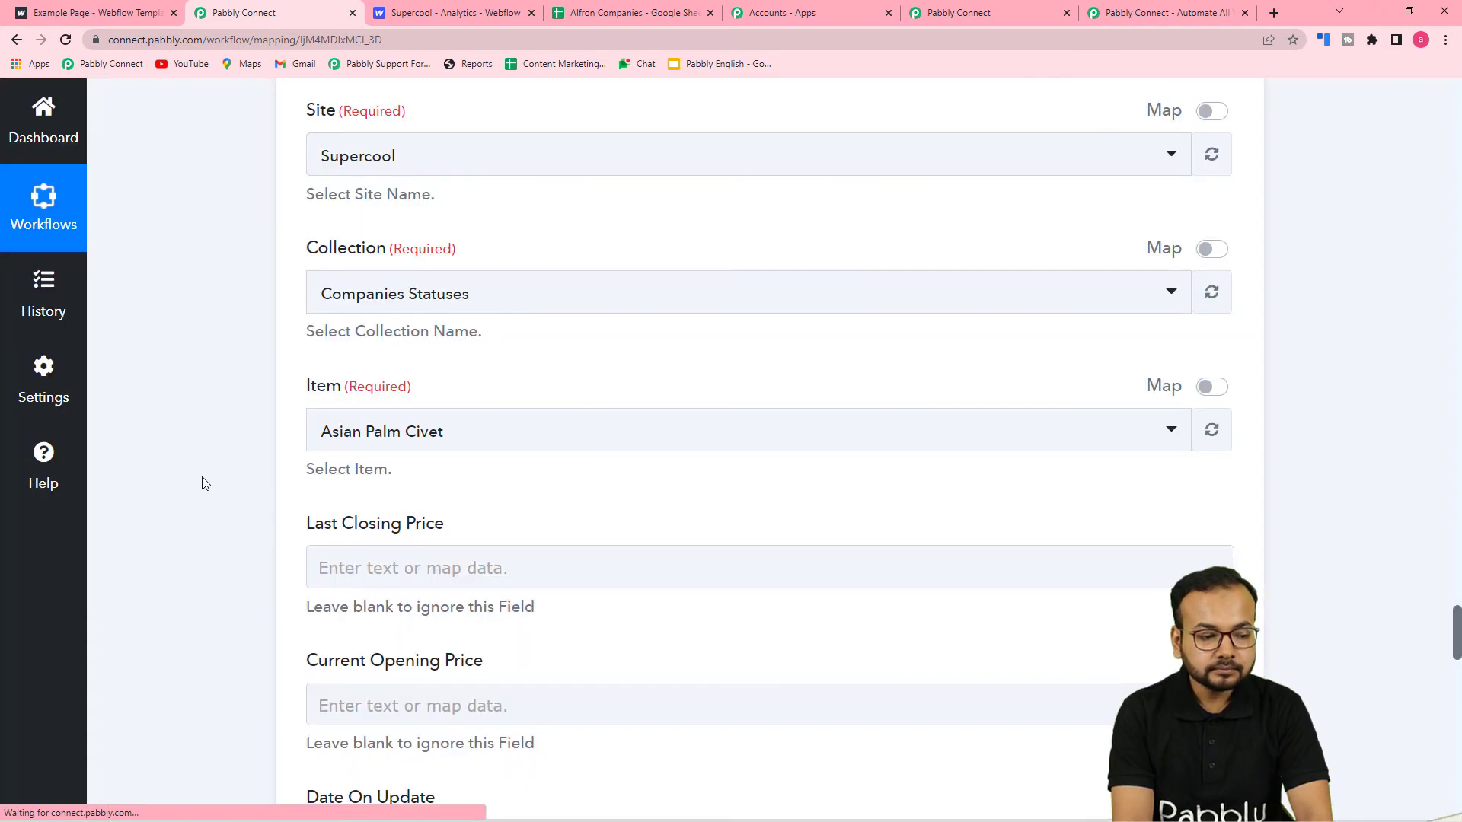
# Enable mapping for the Update Live Item action's Item and map it to Items 0 Id from the Webflow Get Item step
pyautogui.scroll(-2, 430, 466)
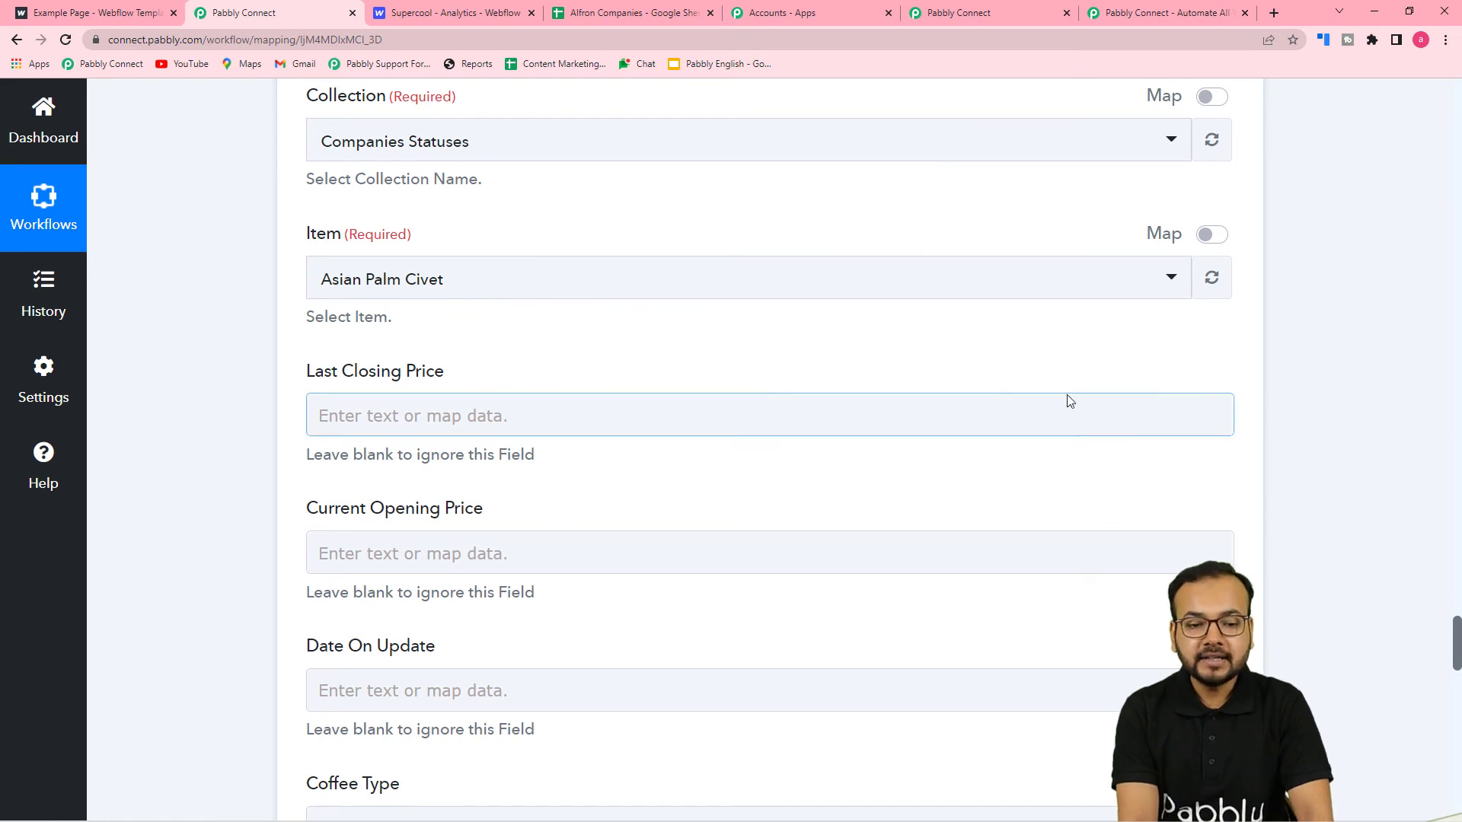
pyautogui.click(1216, 236)
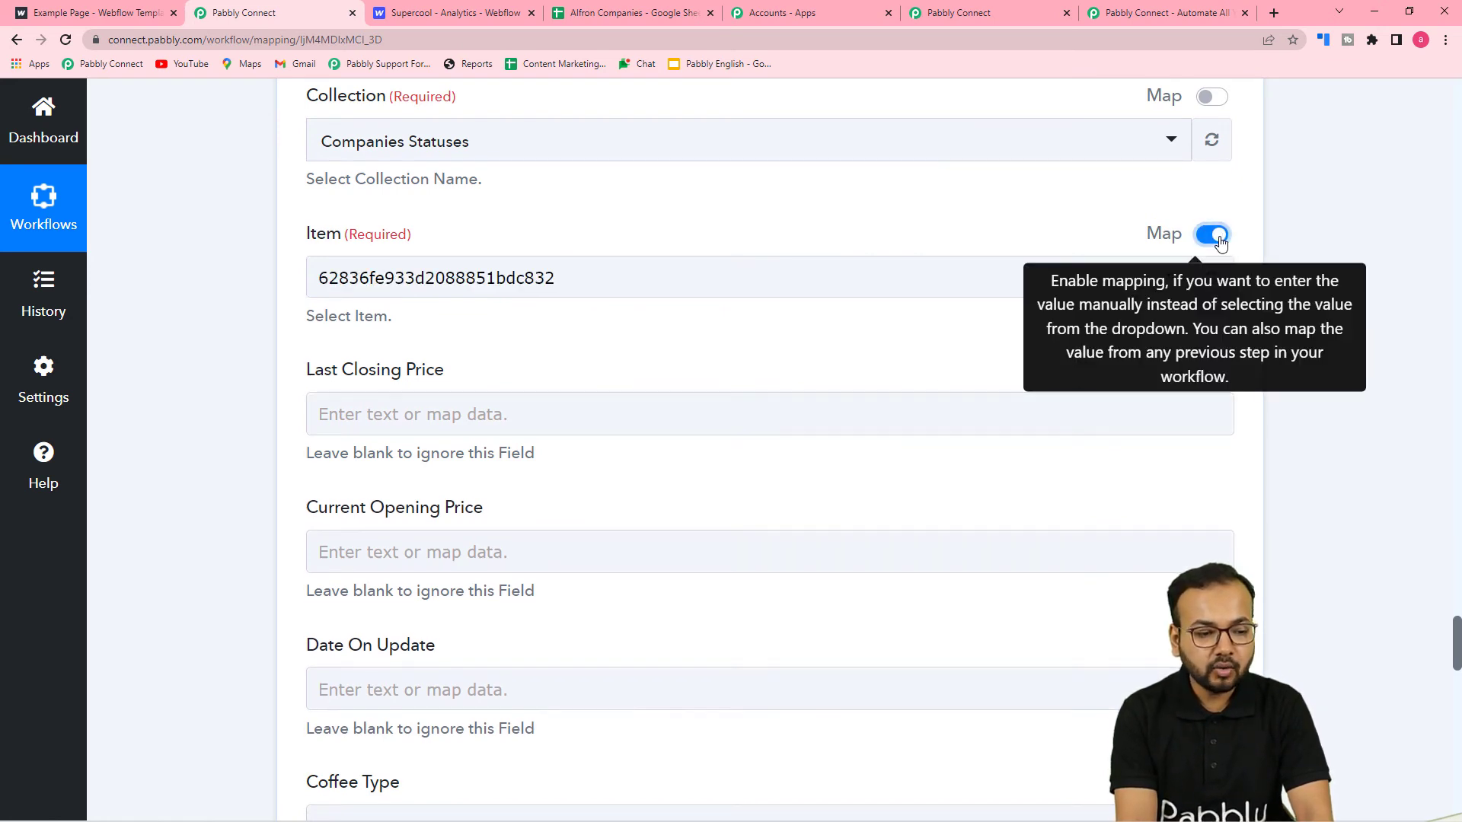
pyautogui.doubleClick(690, 275)
pyautogui.press('BackSpace')
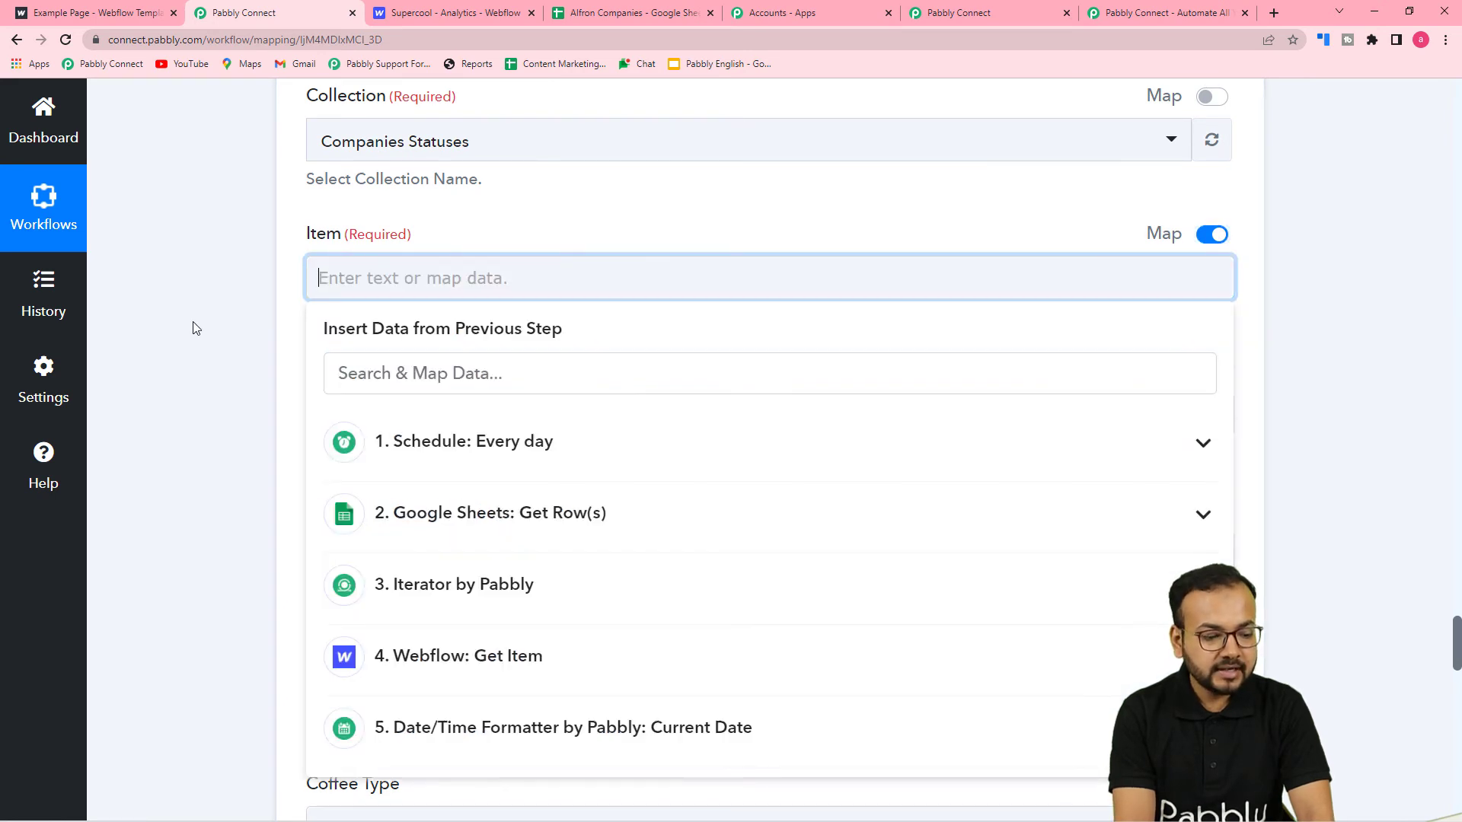
pyautogui.scroll(-2, 196, 326)
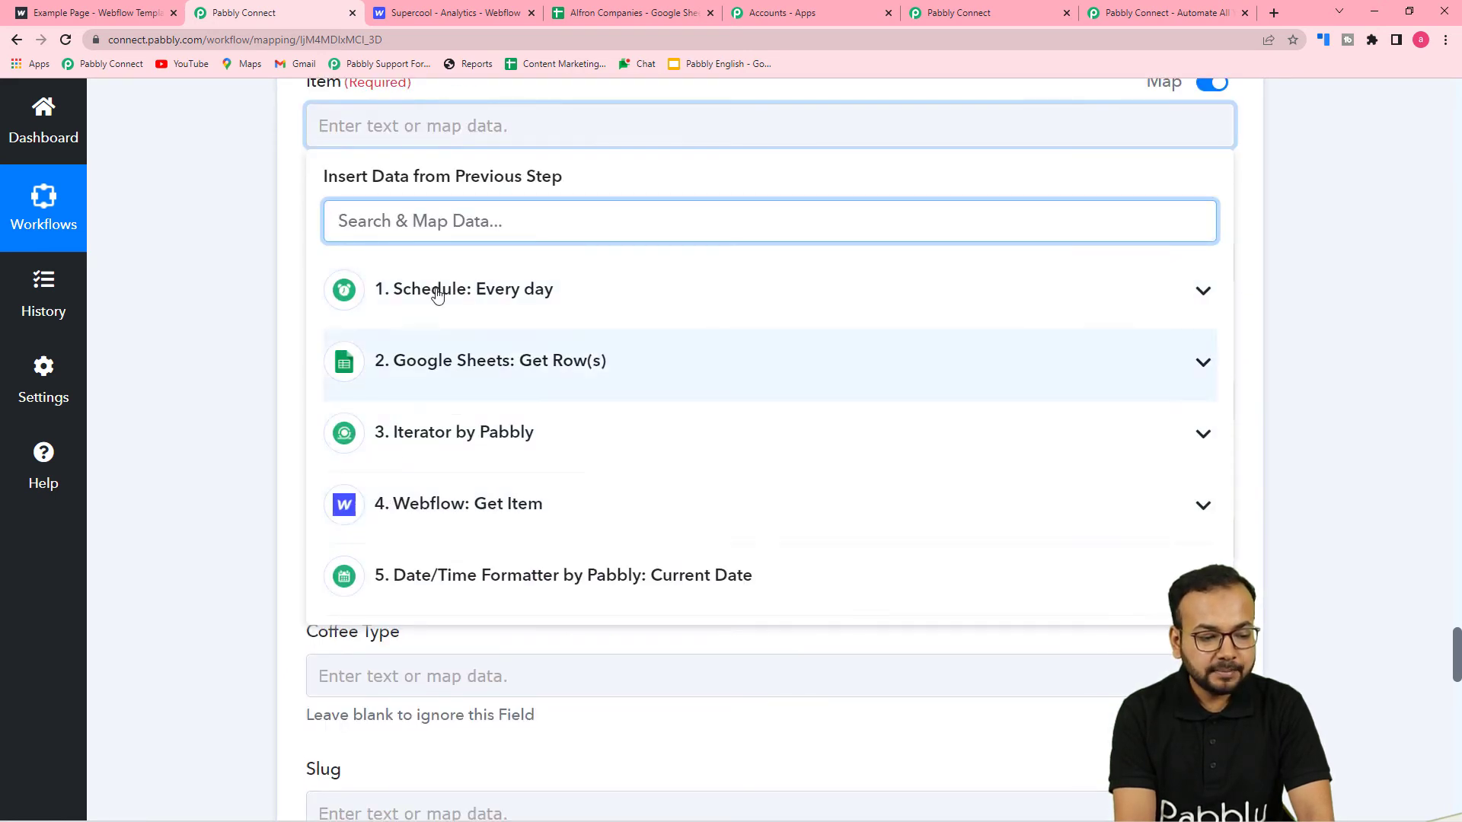
pyautogui.click(453, 517)
pyautogui.scroll(-1, 490, 614)
pyautogui.scroll(-2, 492, 621)
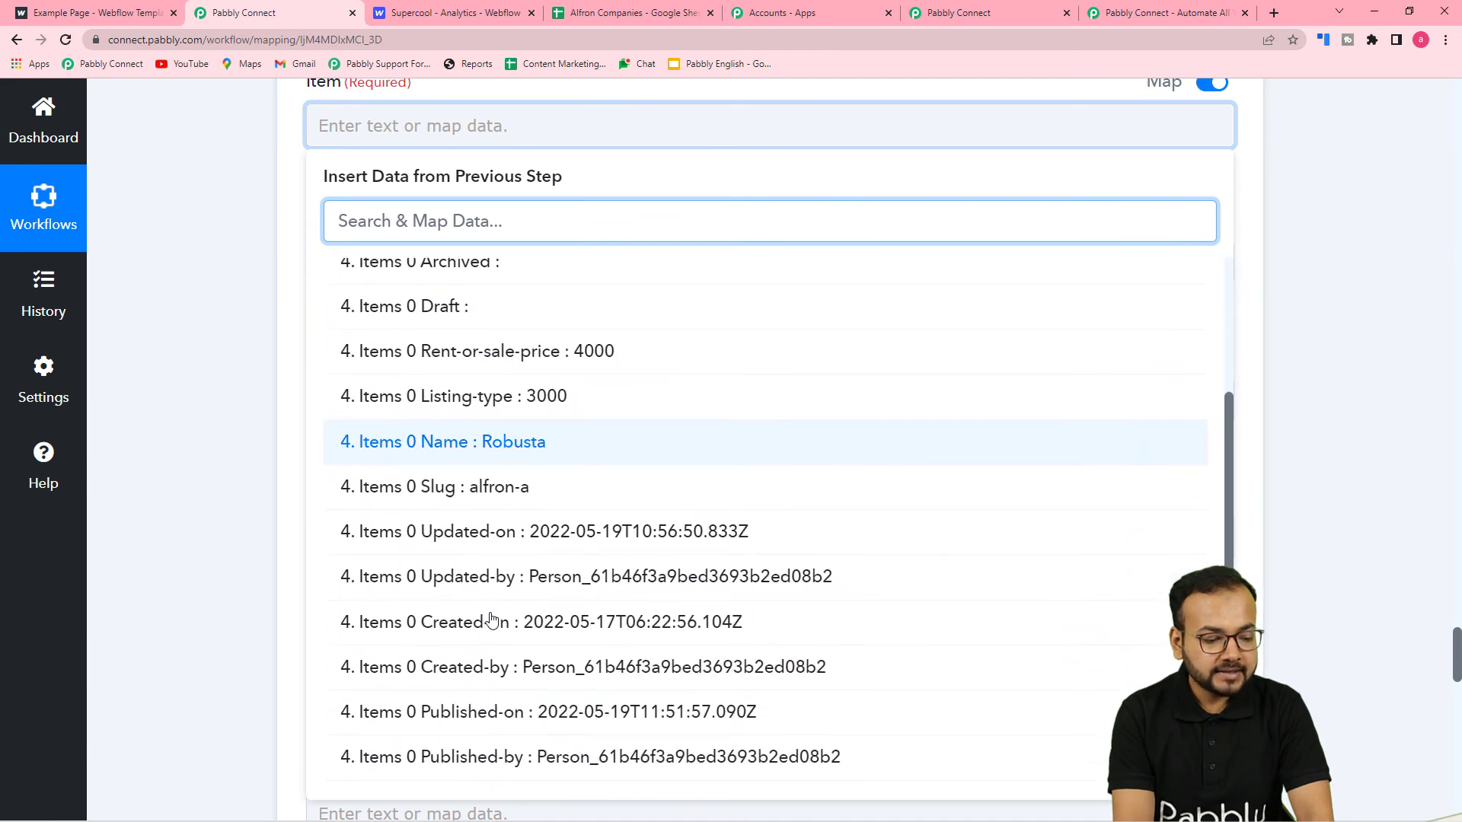
pyautogui.scroll(-2, 485, 463)
pyautogui.scroll(-2, 495, 619)
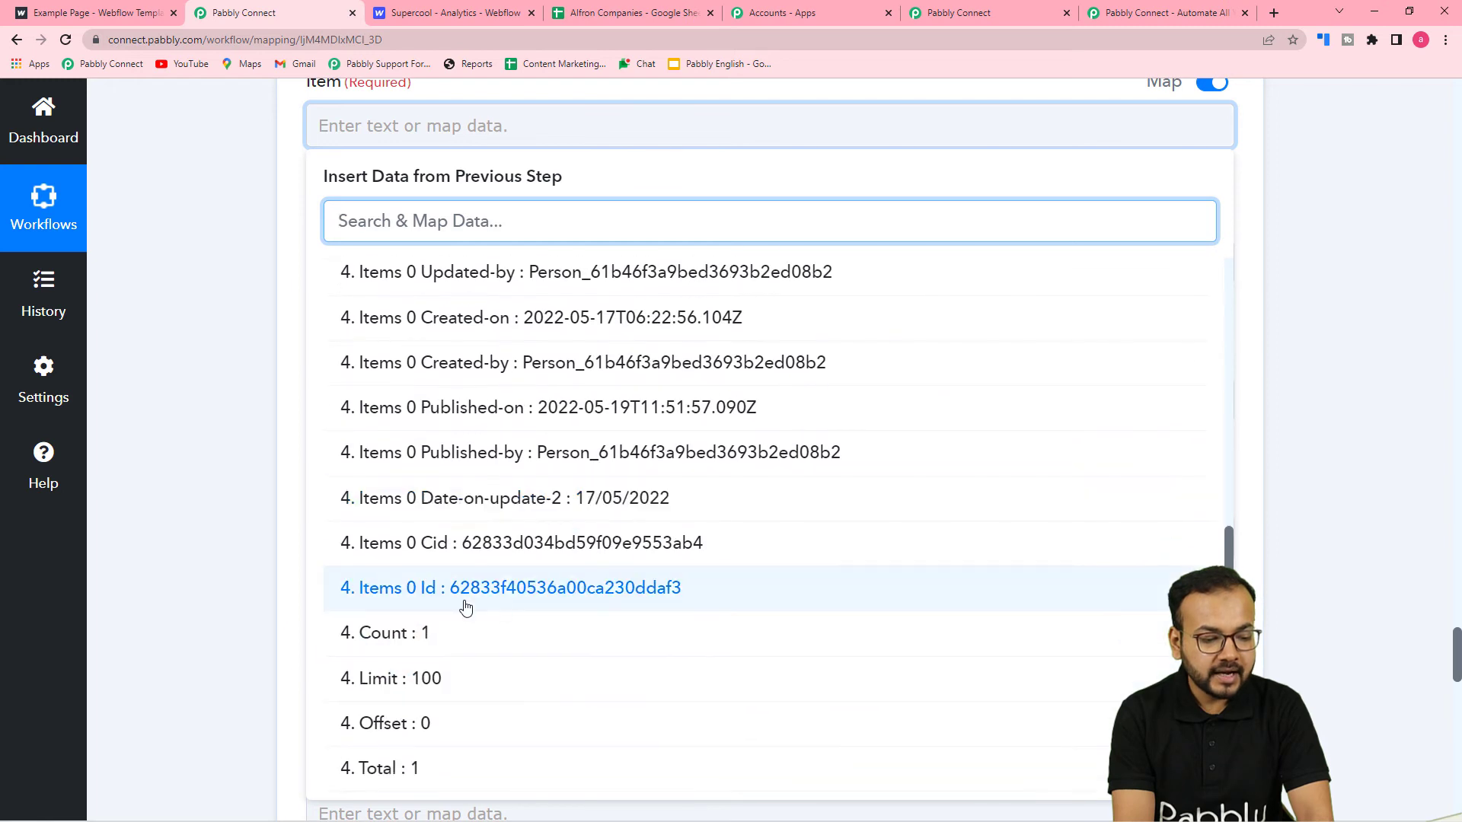
pyautogui.click(488, 589)
pyautogui.click(238, 422)
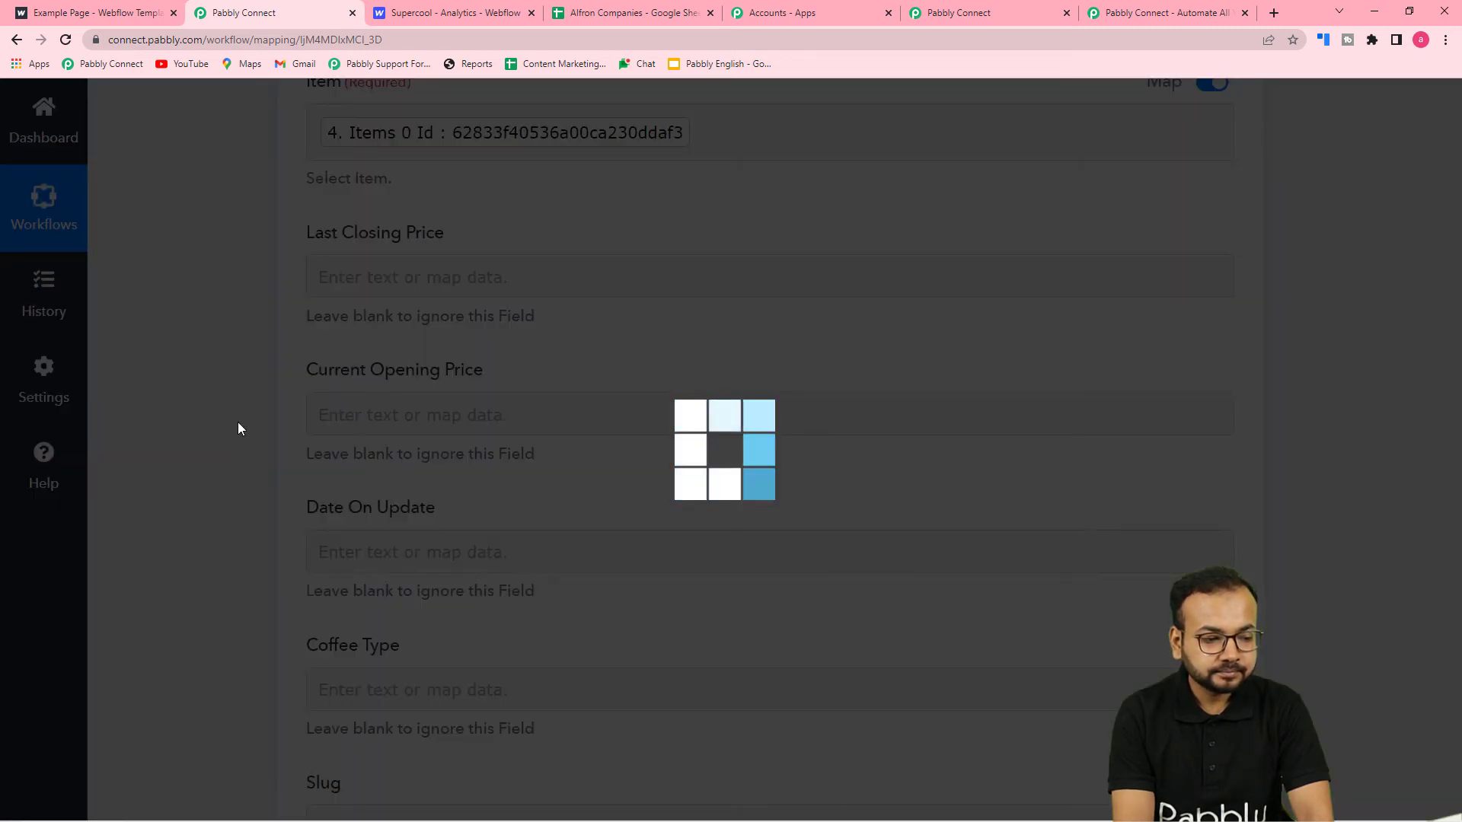
pyautogui.scroll(-2, 238, 422)
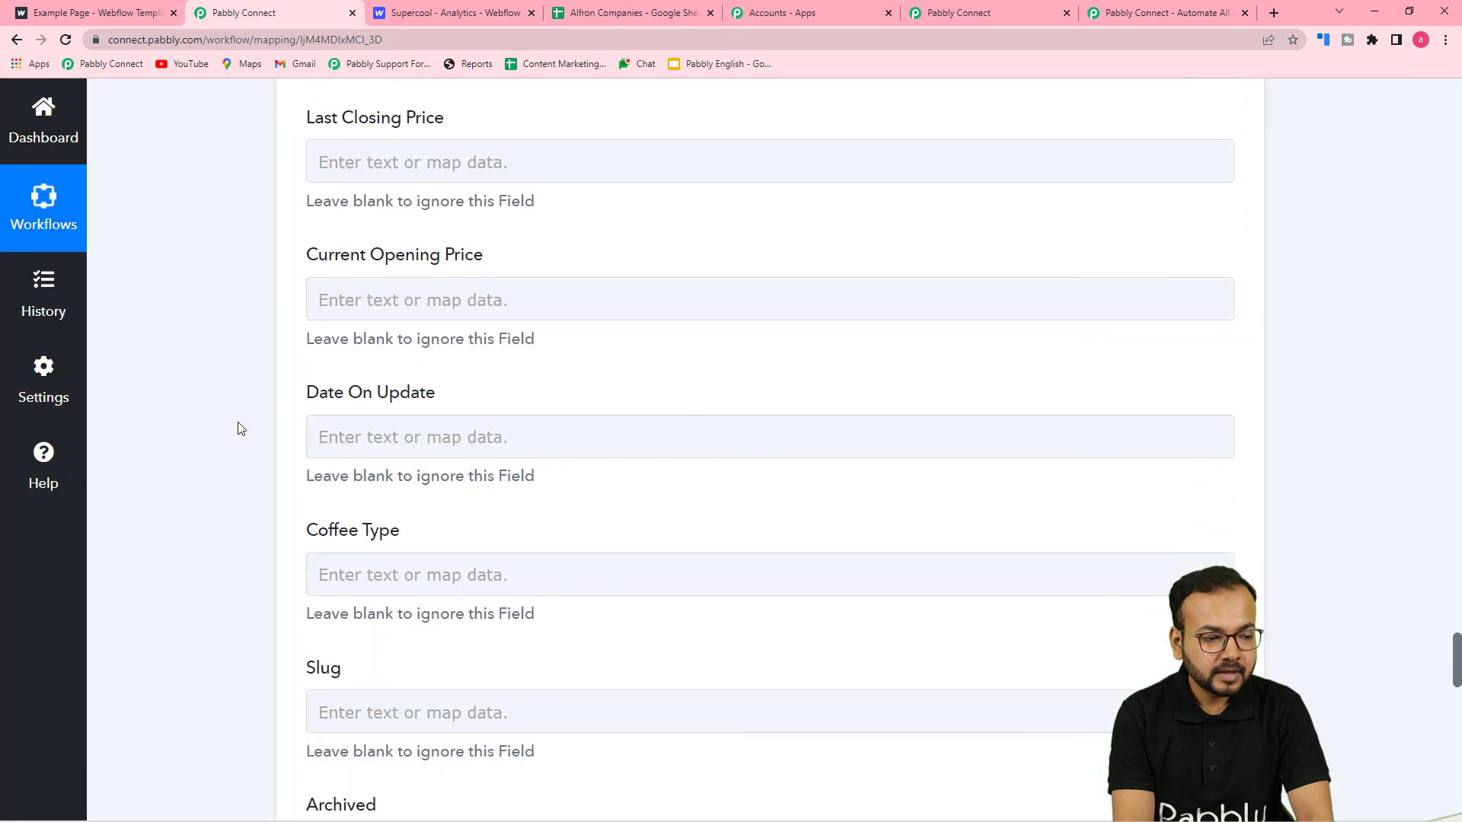
pyautogui.scroll(2, 584, 363)
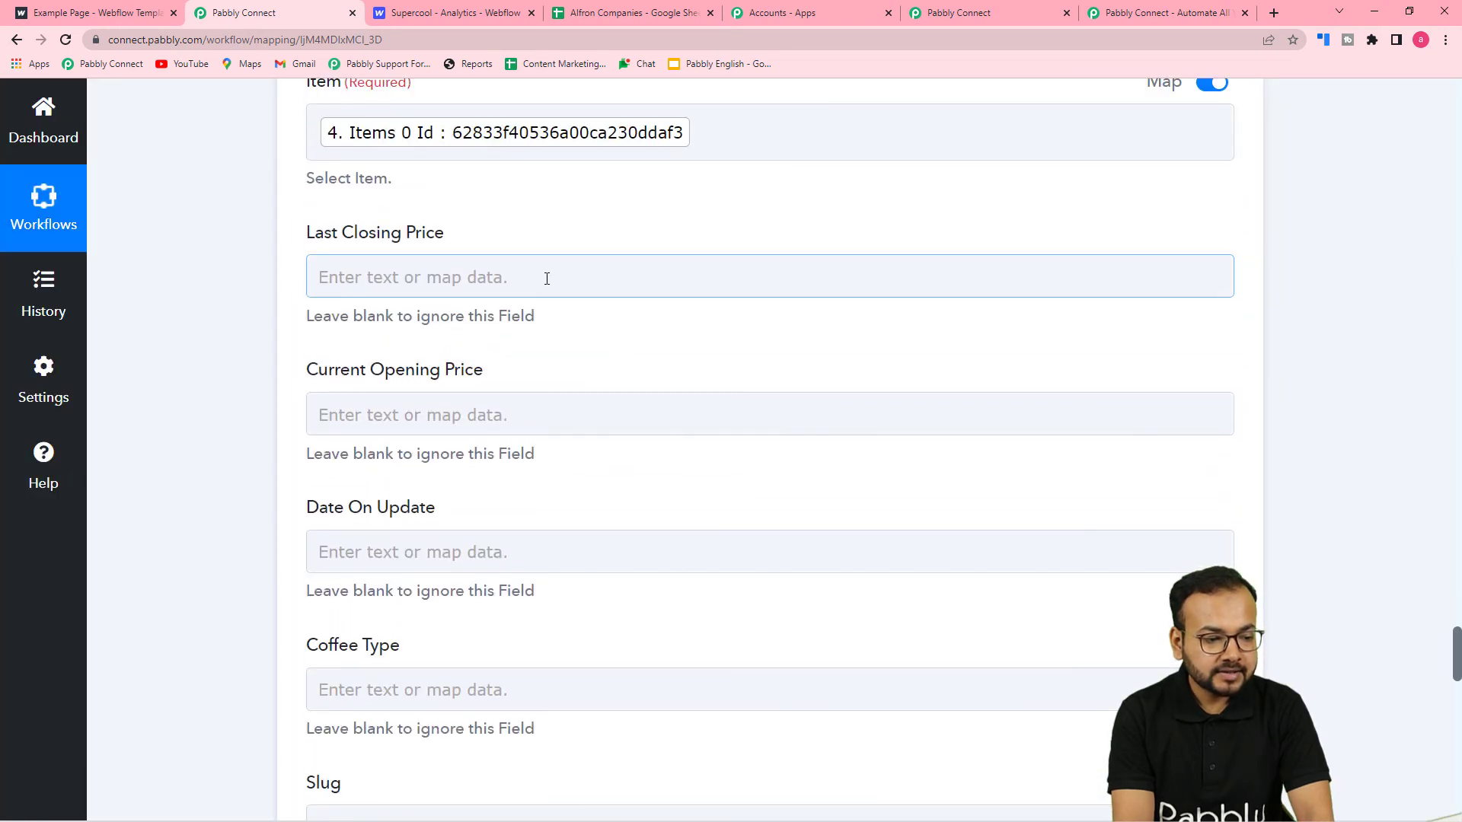
# Map the Update Live Item action's Last Closing Price to Closing In INR from the Iterator by Pabbly step
pyautogui.click(547, 278)
pyautogui.scroll(-5, 544, 287)
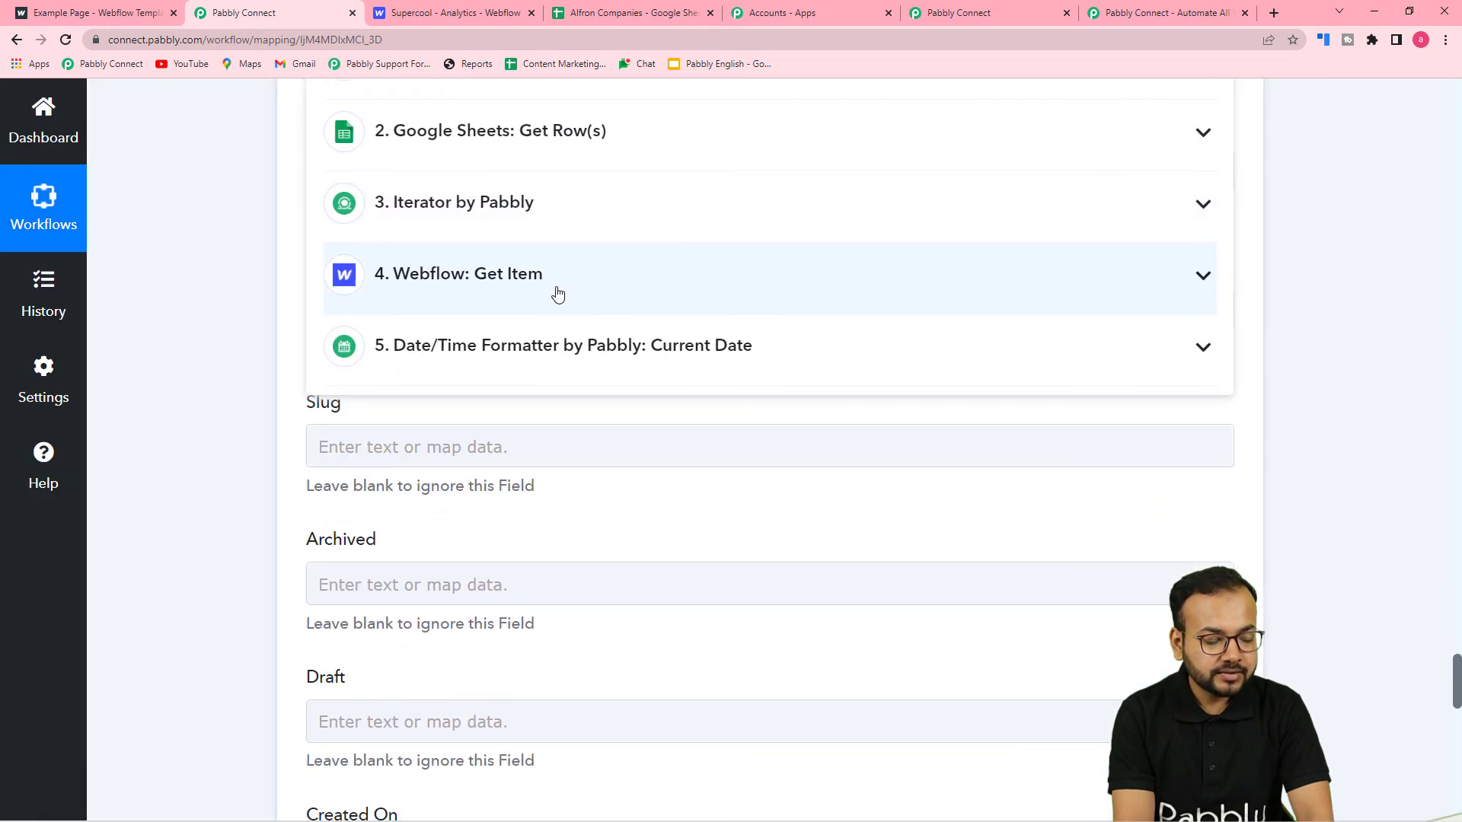
pyautogui.scroll(2, 457, 336)
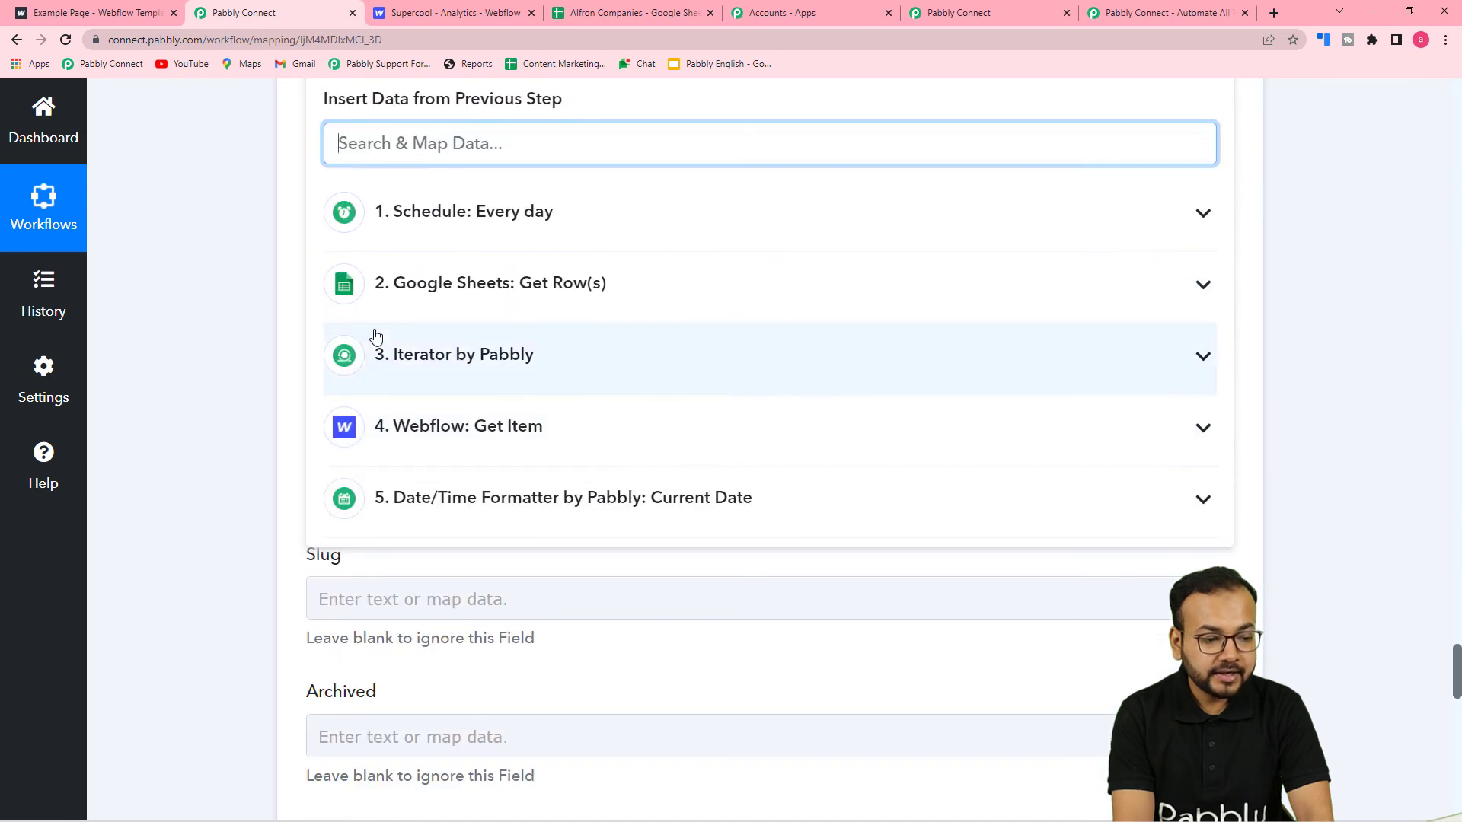
pyautogui.click(466, 367)
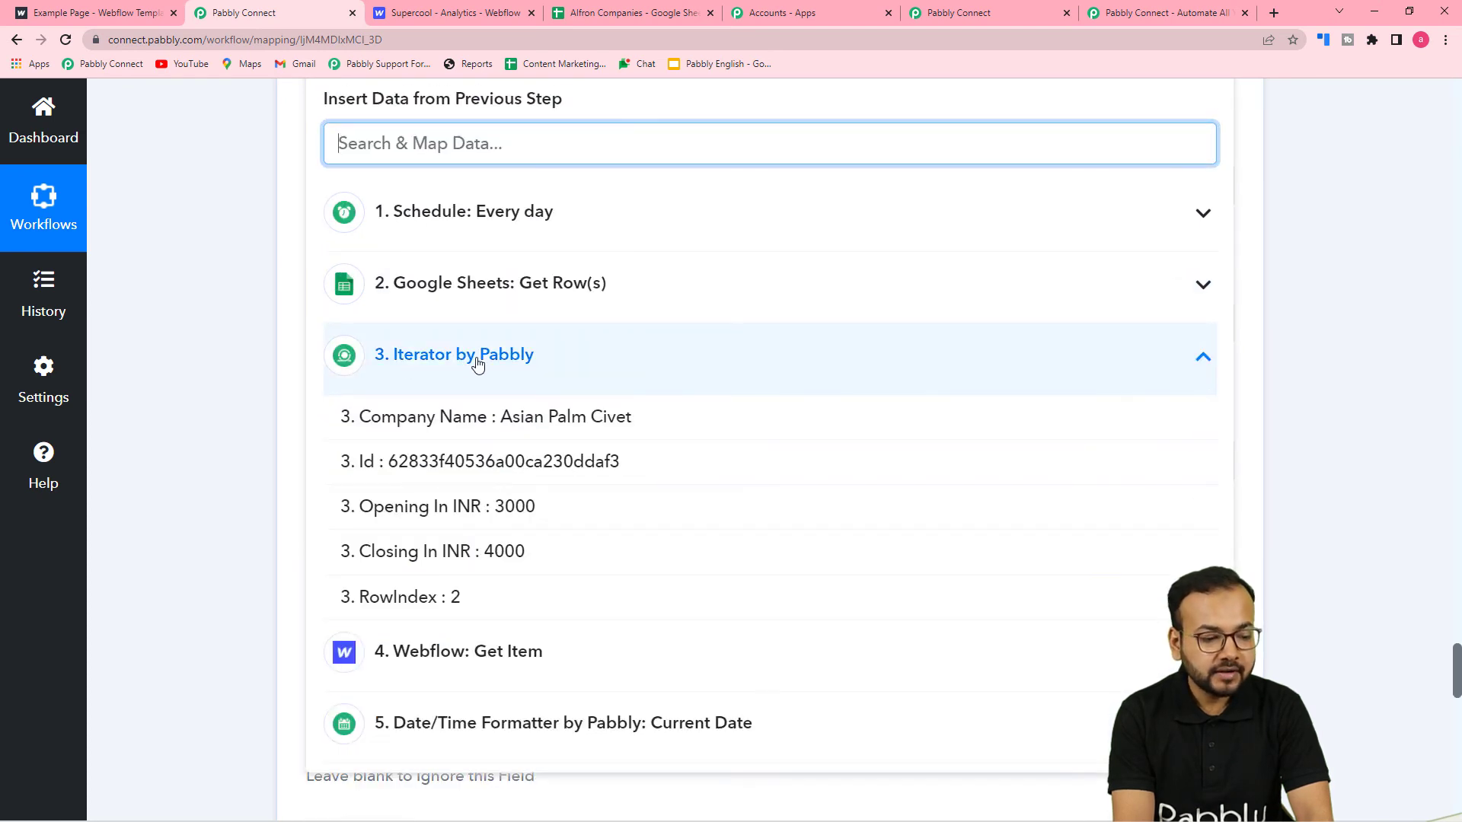
pyautogui.click(498, 558)
pyautogui.click(220, 330)
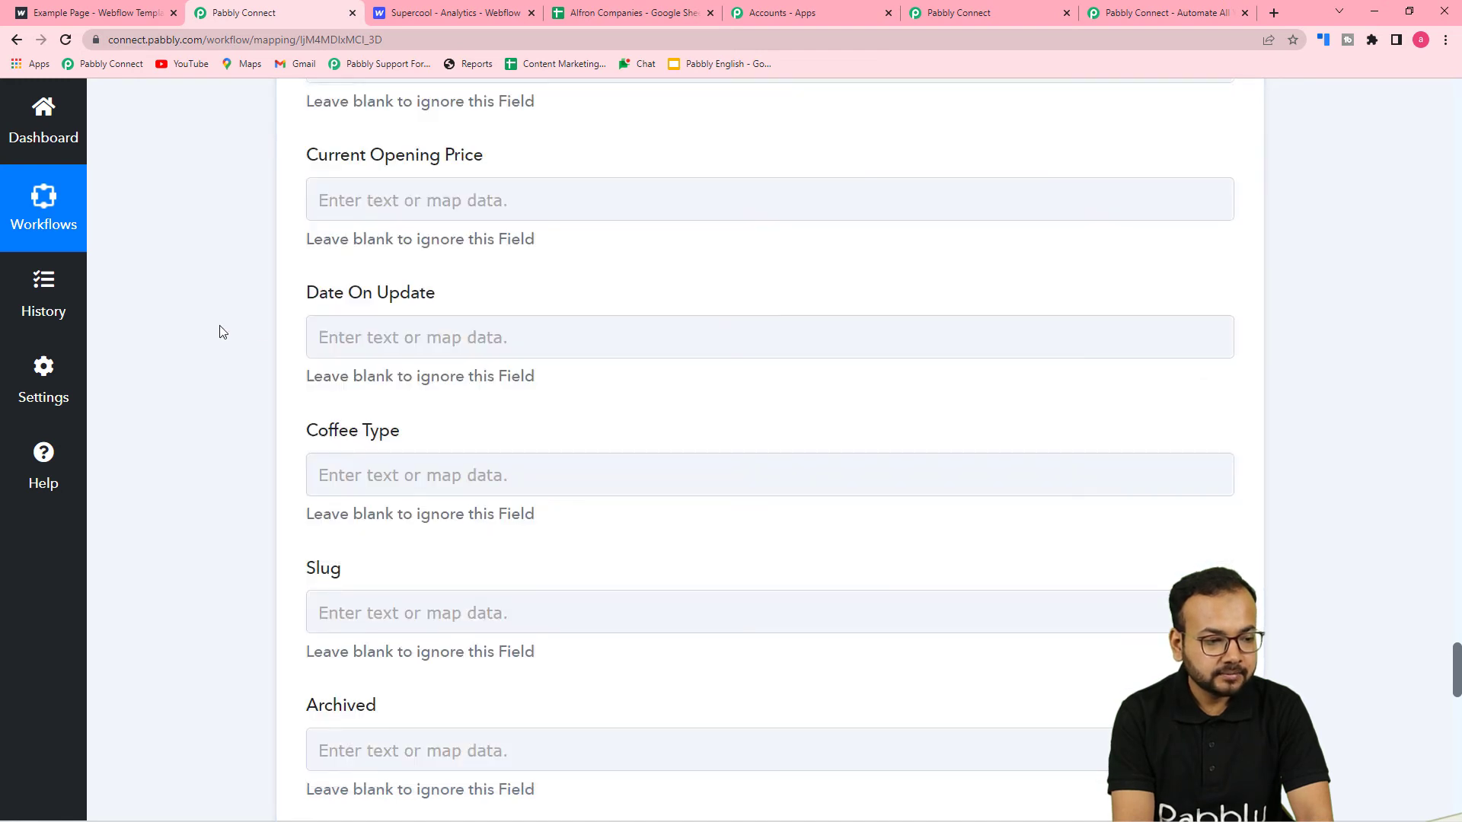
# Map Current Opening Price to Opening In INR from the Iterator by Pabbly step
pyautogui.click(449, 199)
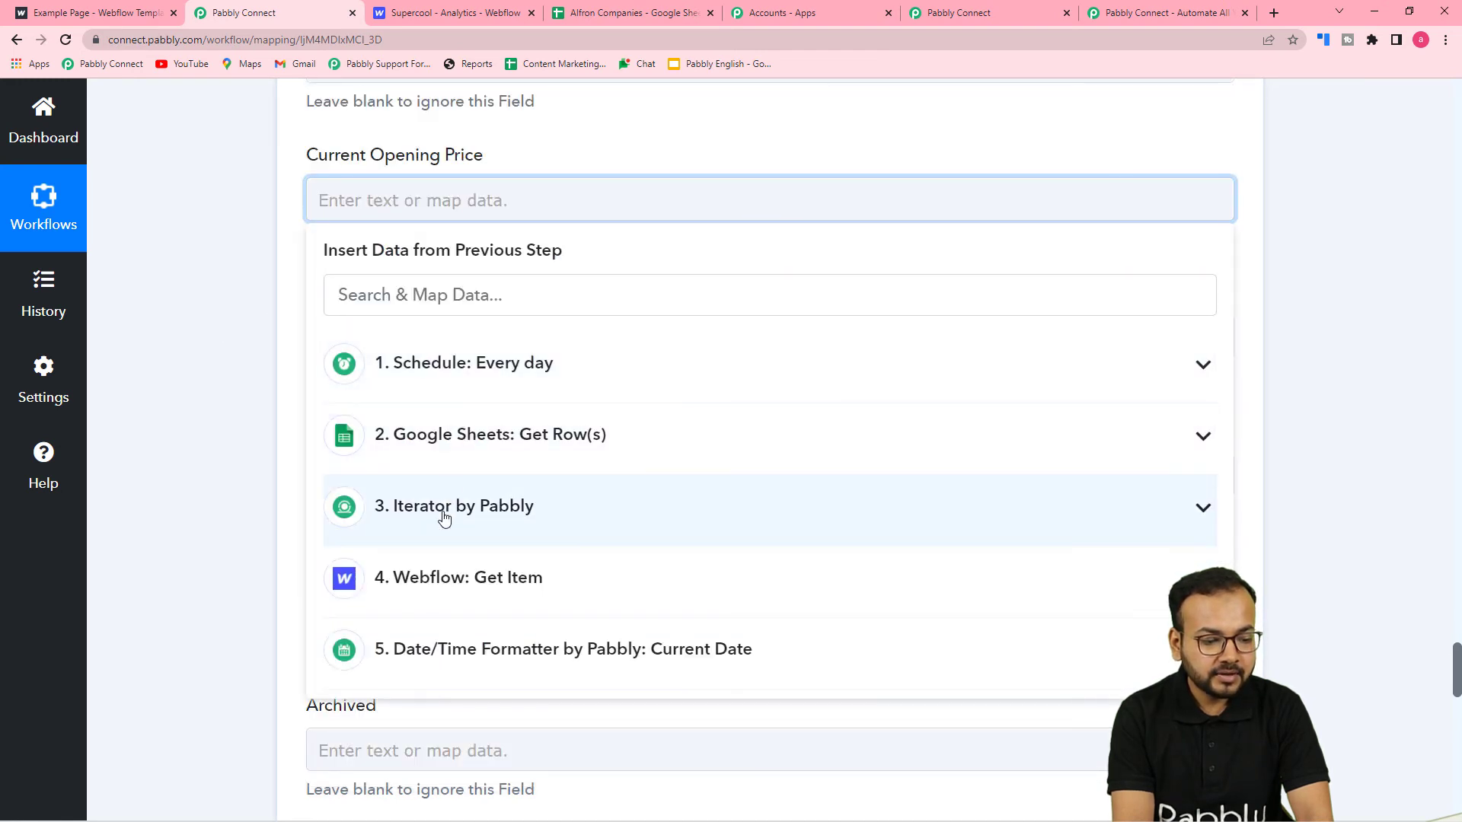
pyautogui.click(449, 509)
pyautogui.click(427, 657)
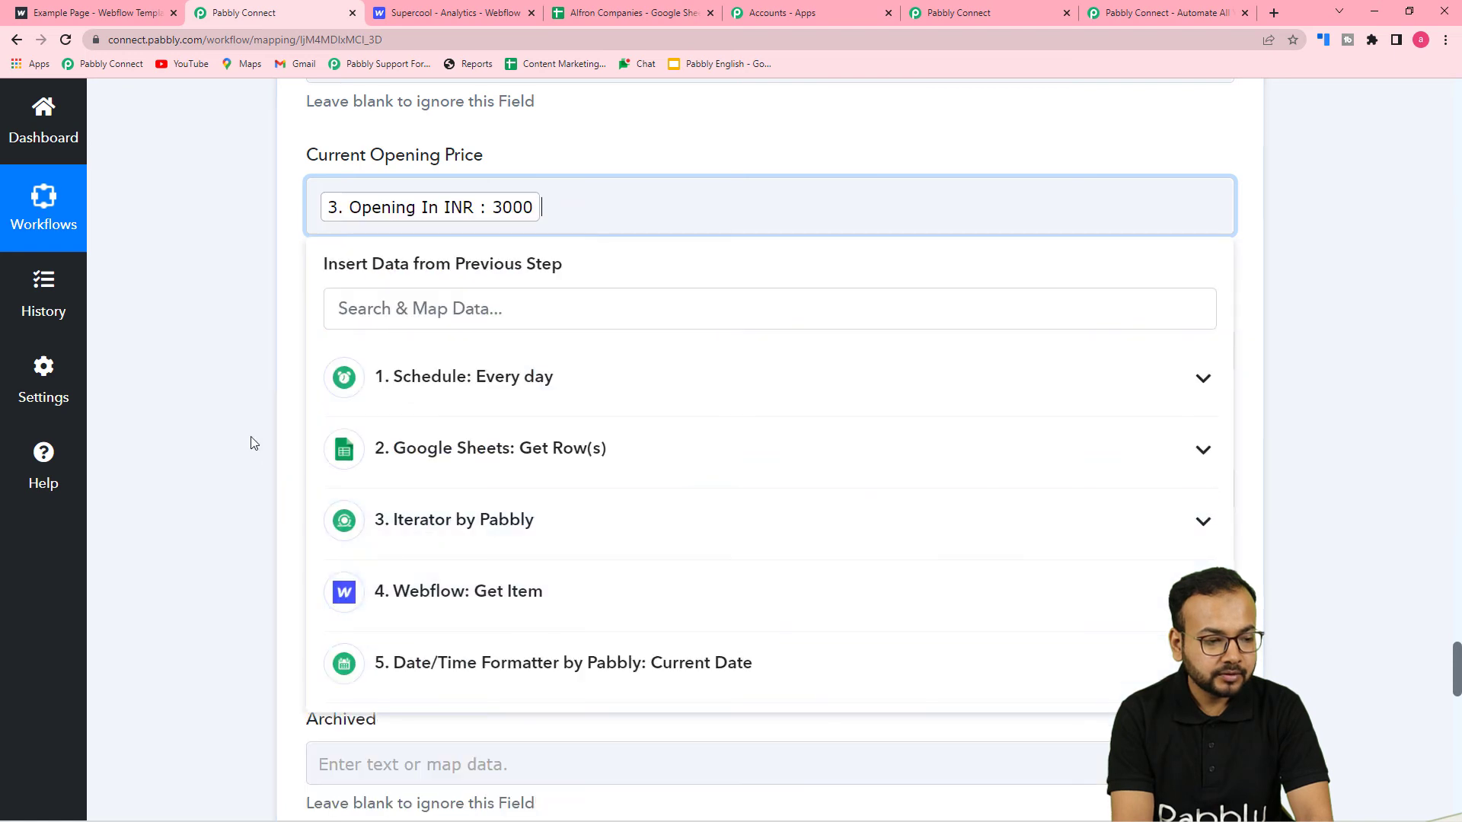
pyautogui.click(254, 443)
# Map Date On Update to 0 Datetime from the Date/Time Formatter Current Date step
pyautogui.scroll(-3, 253, 443)
pyautogui.click(483, 122)
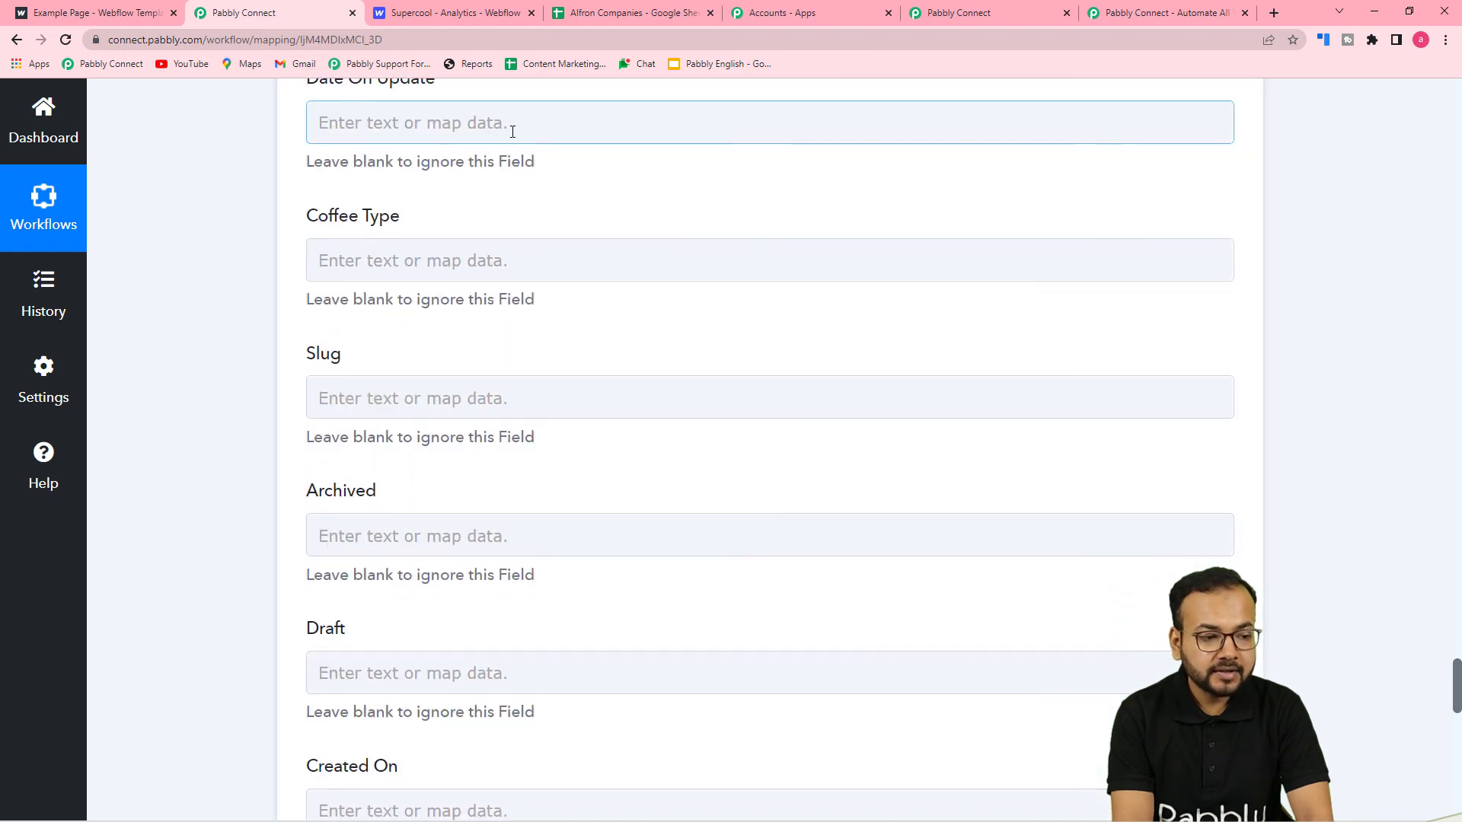
pyautogui.click(513, 131)
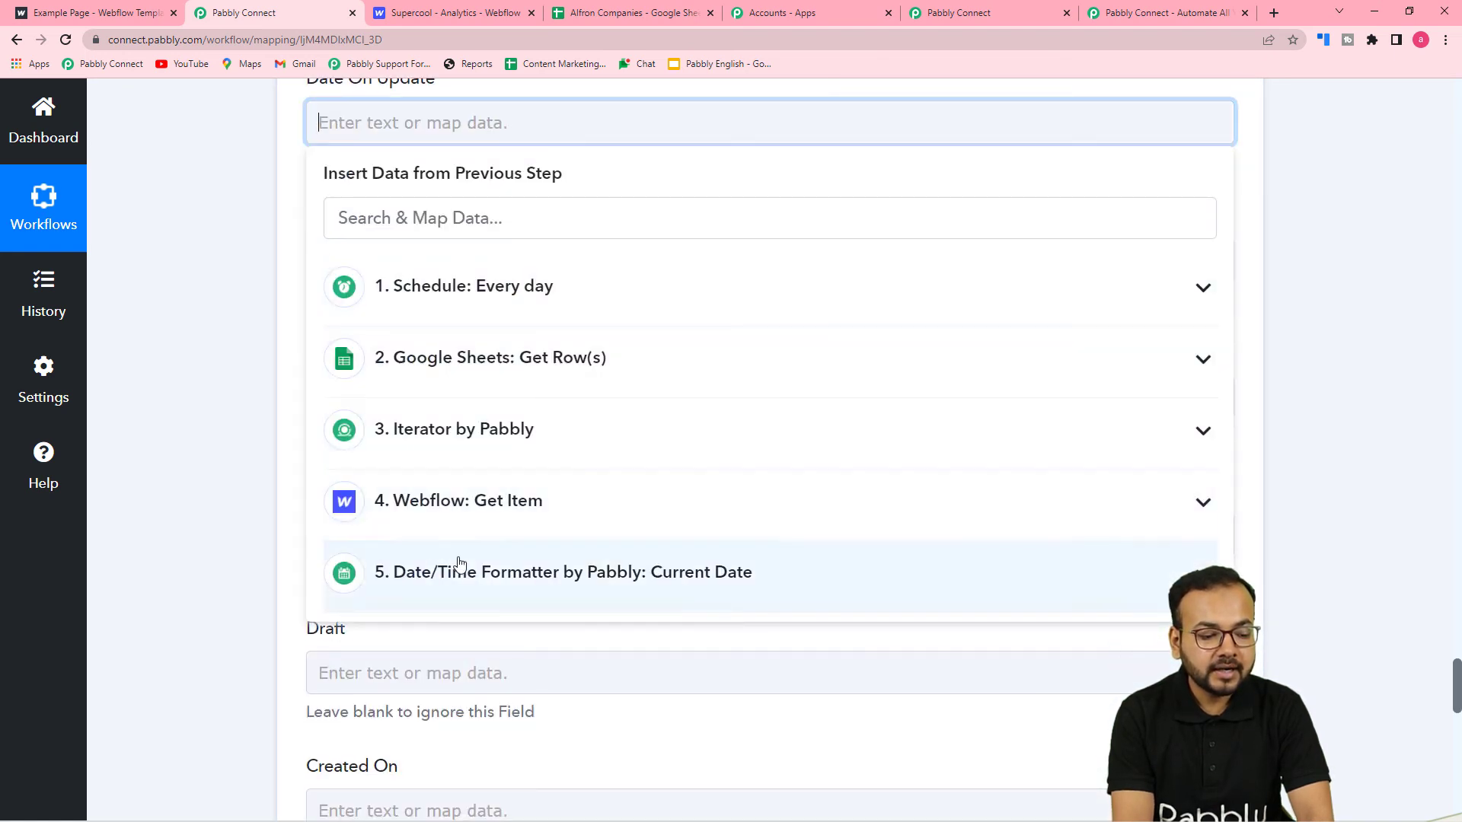
pyautogui.click(512, 588)
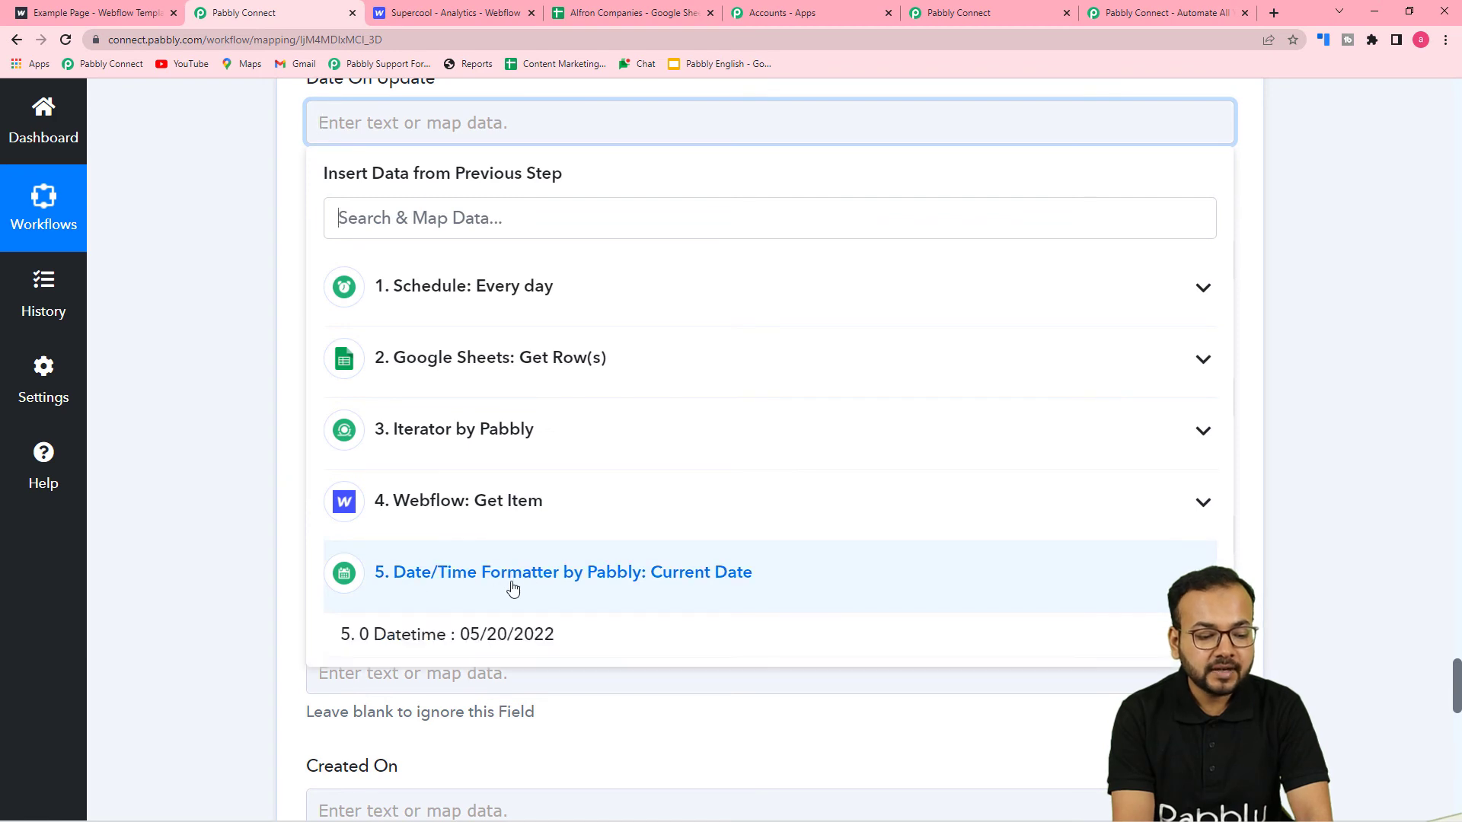
pyautogui.click(501, 641)
pyautogui.click(260, 358)
# Map Coffee Type to Company Name from the Iterator by Pabbly step
pyautogui.scroll(-2, 261, 358)
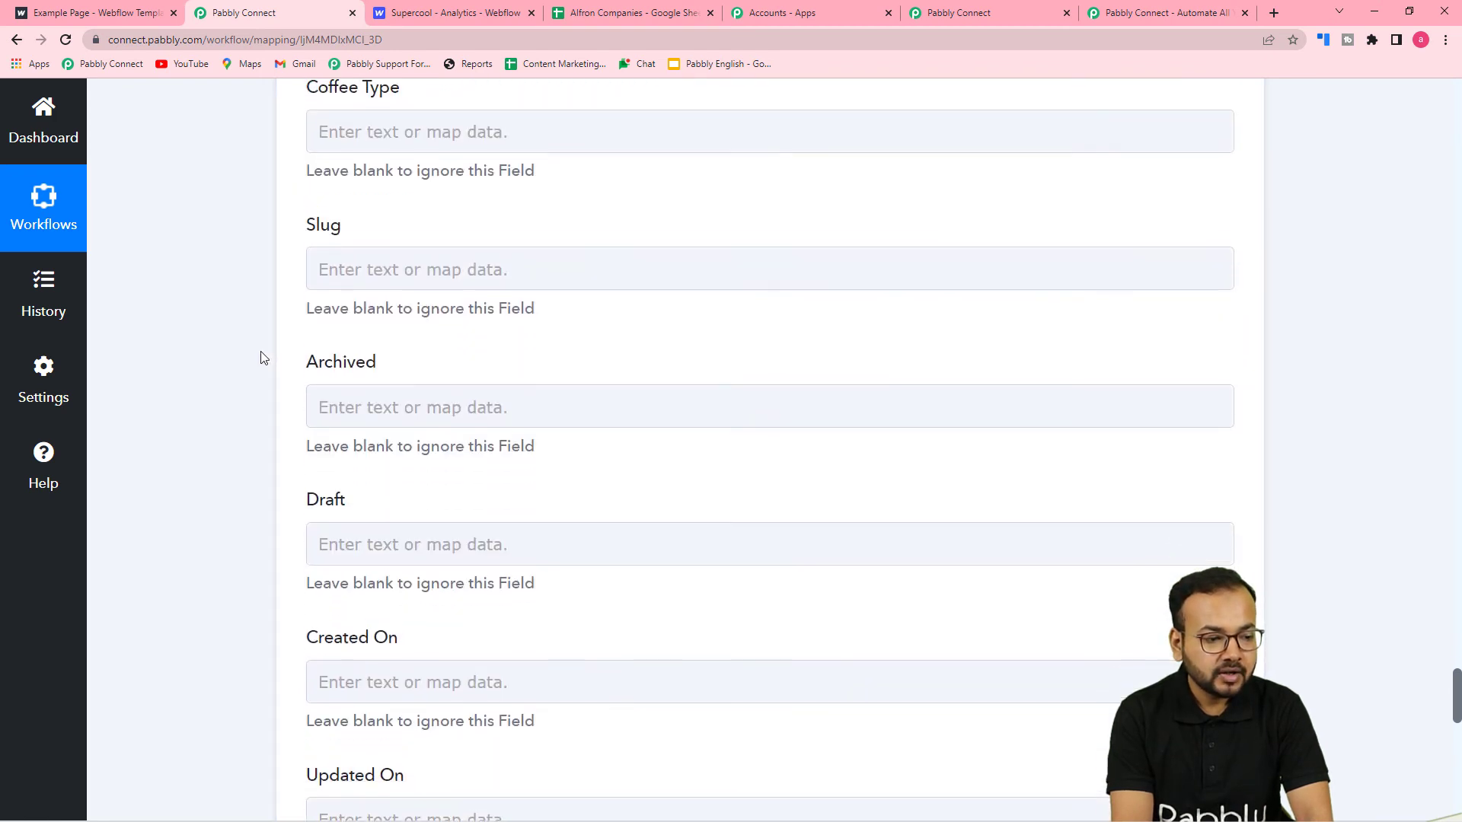
pyautogui.scroll(1, 260, 358)
pyautogui.click(420, 204)
pyautogui.click(454, 507)
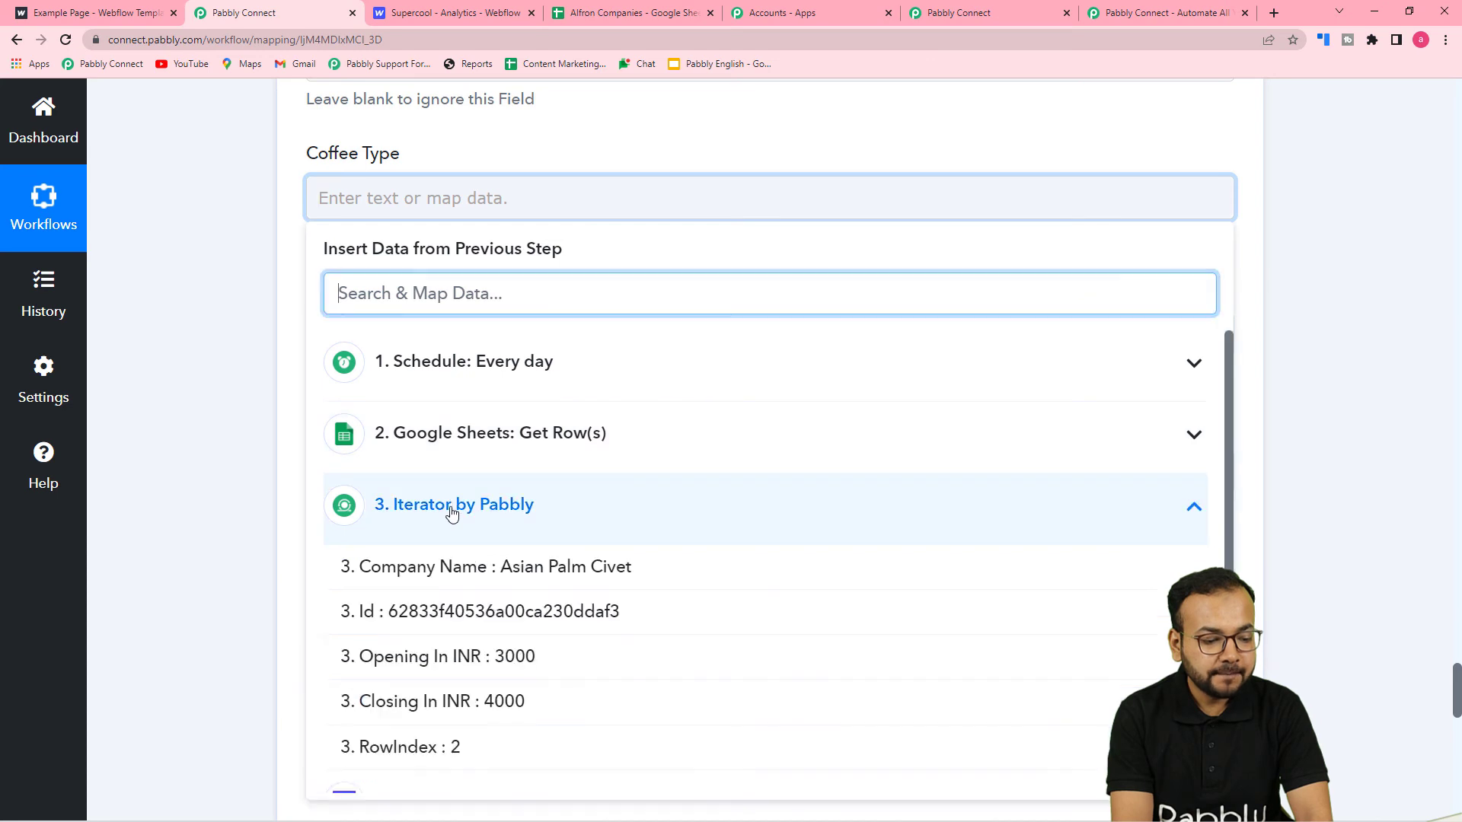
pyautogui.click(476, 575)
pyautogui.click(202, 368)
# Map Slug to Items 0 Slug from the Webflow Get Item step
pyautogui.scroll(-2, 203, 369)
pyautogui.click(540, 197)
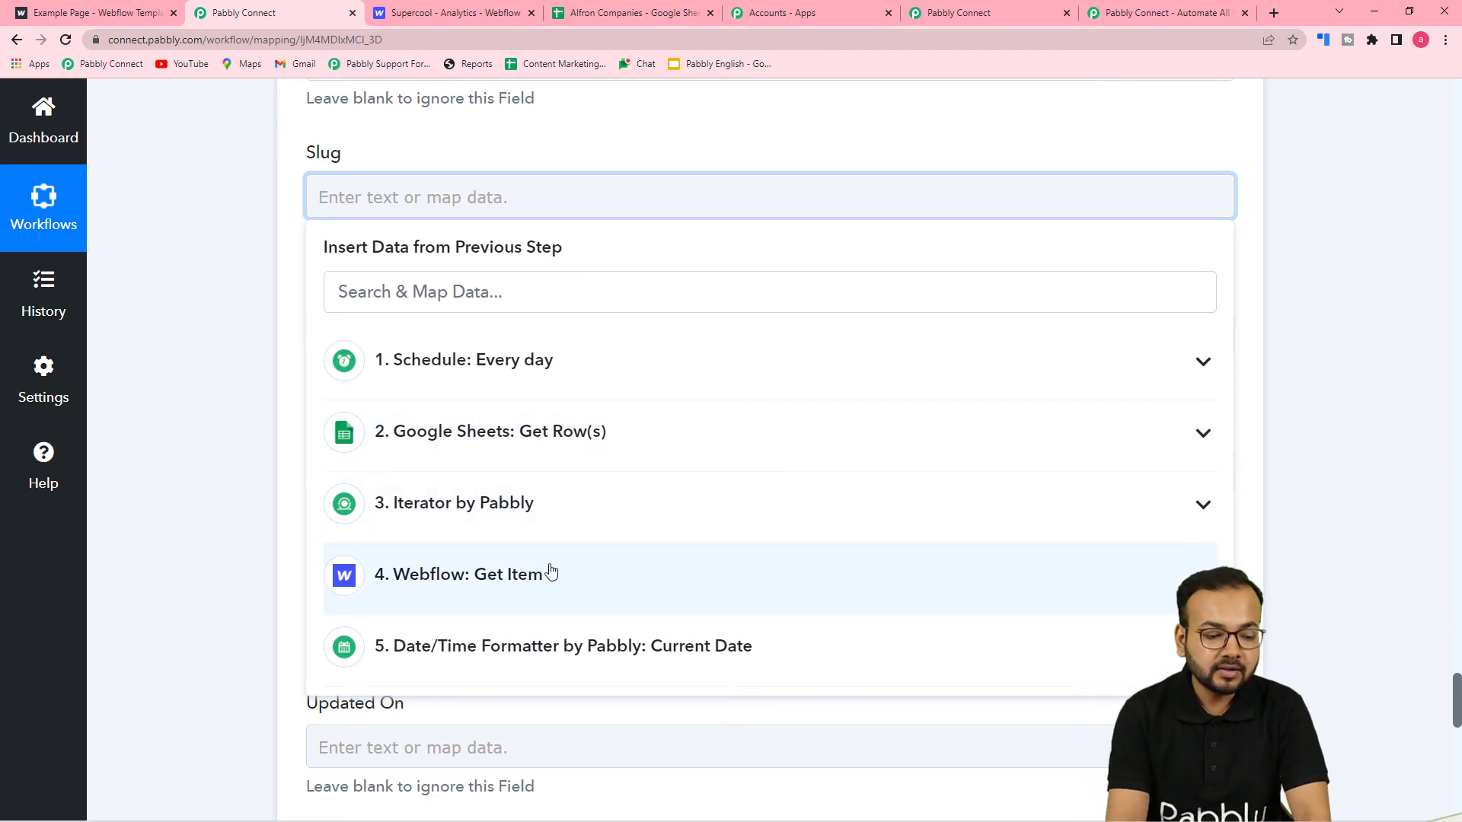
pyautogui.scroll(-2, 552, 573)
pyautogui.click(567, 425)
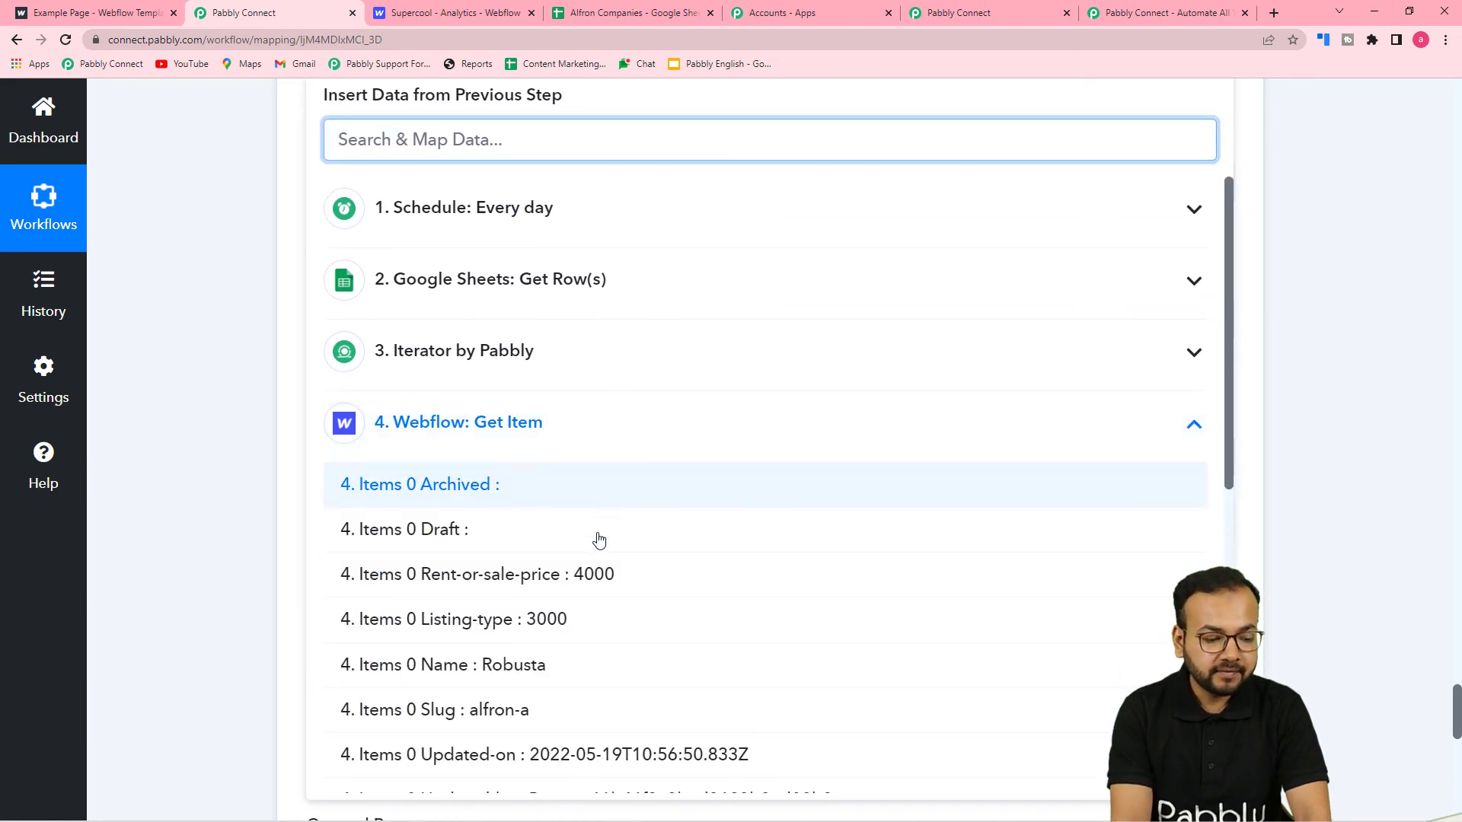
pyautogui.click(452, 719)
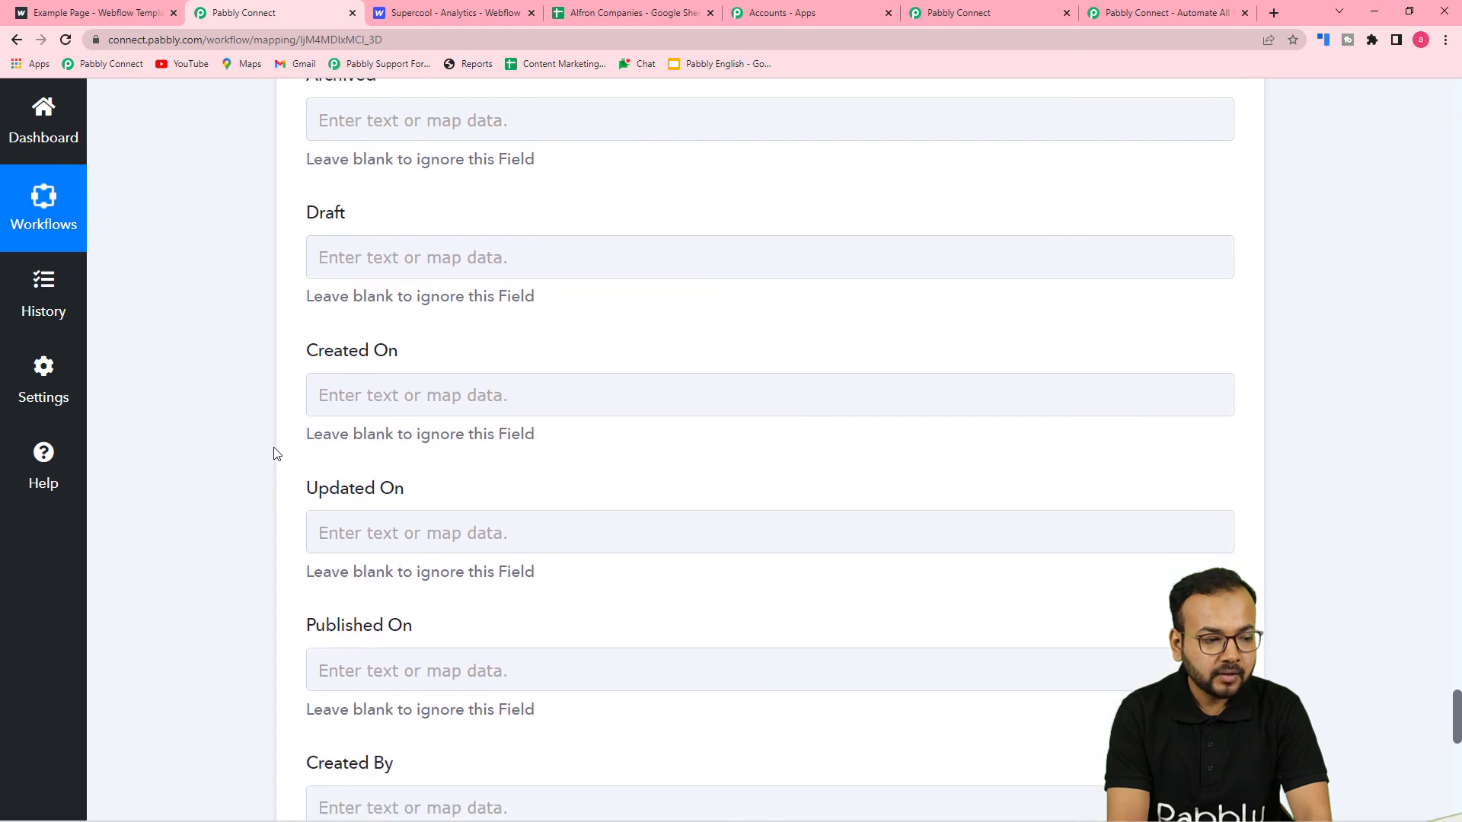
# Set both Archived and Draft to False for the Update Live Item action
pyautogui.scroll(1, 419, 441)
pyautogui.click(607, 195)
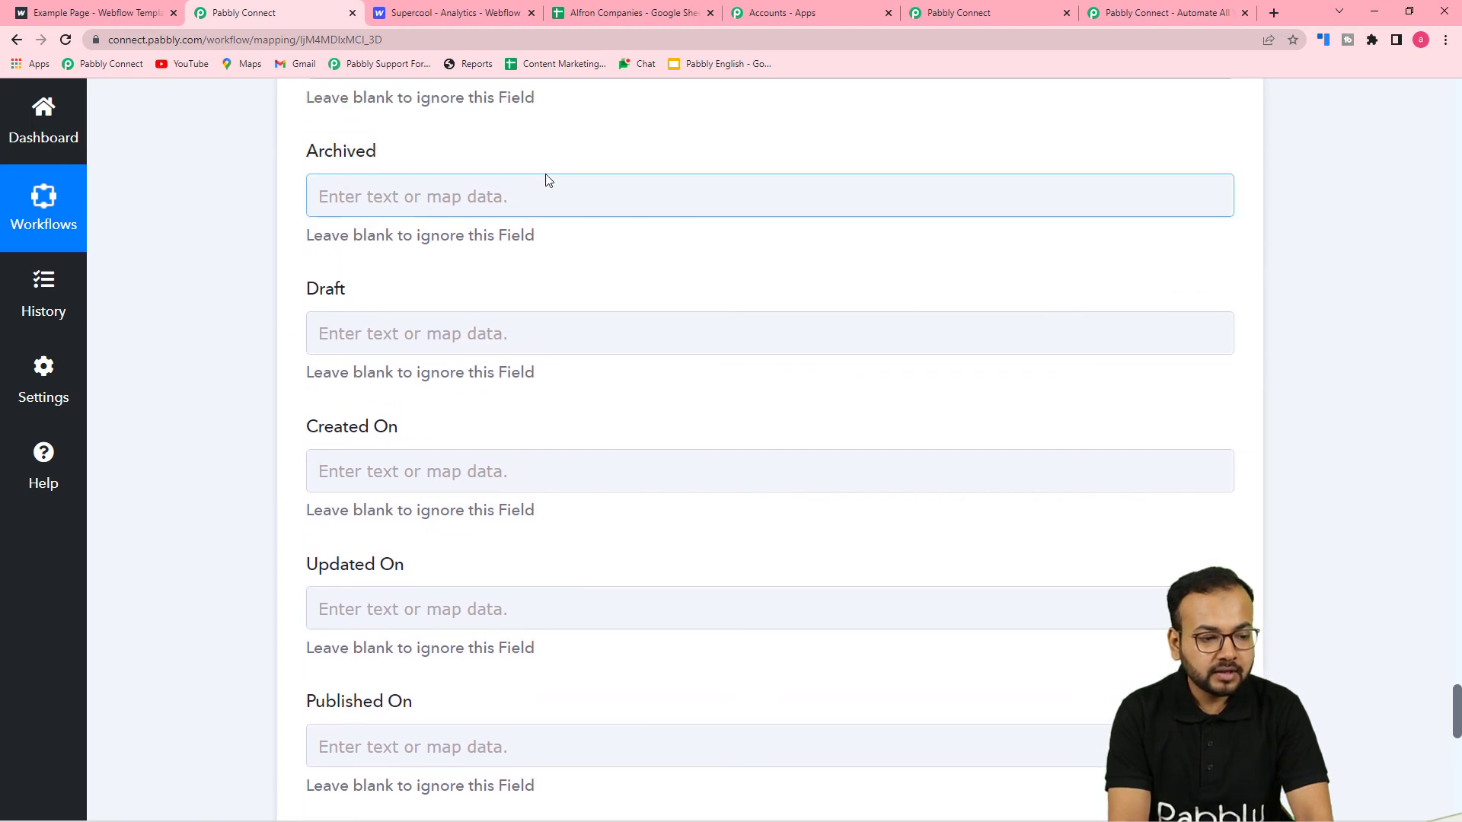
pyautogui.click(923, 282)
pyautogui.click(754, 207)
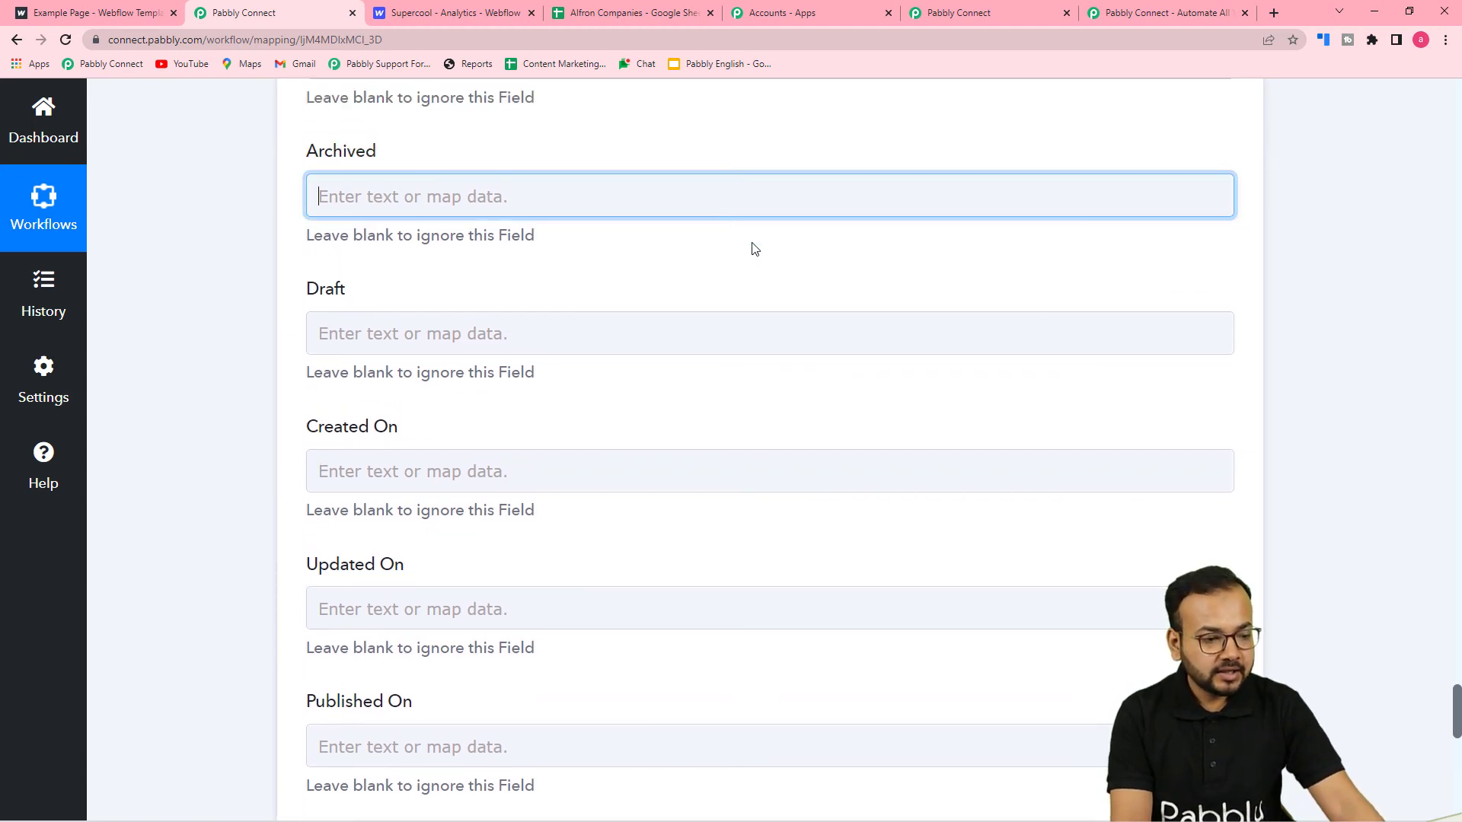
pyautogui.click(482, 147)
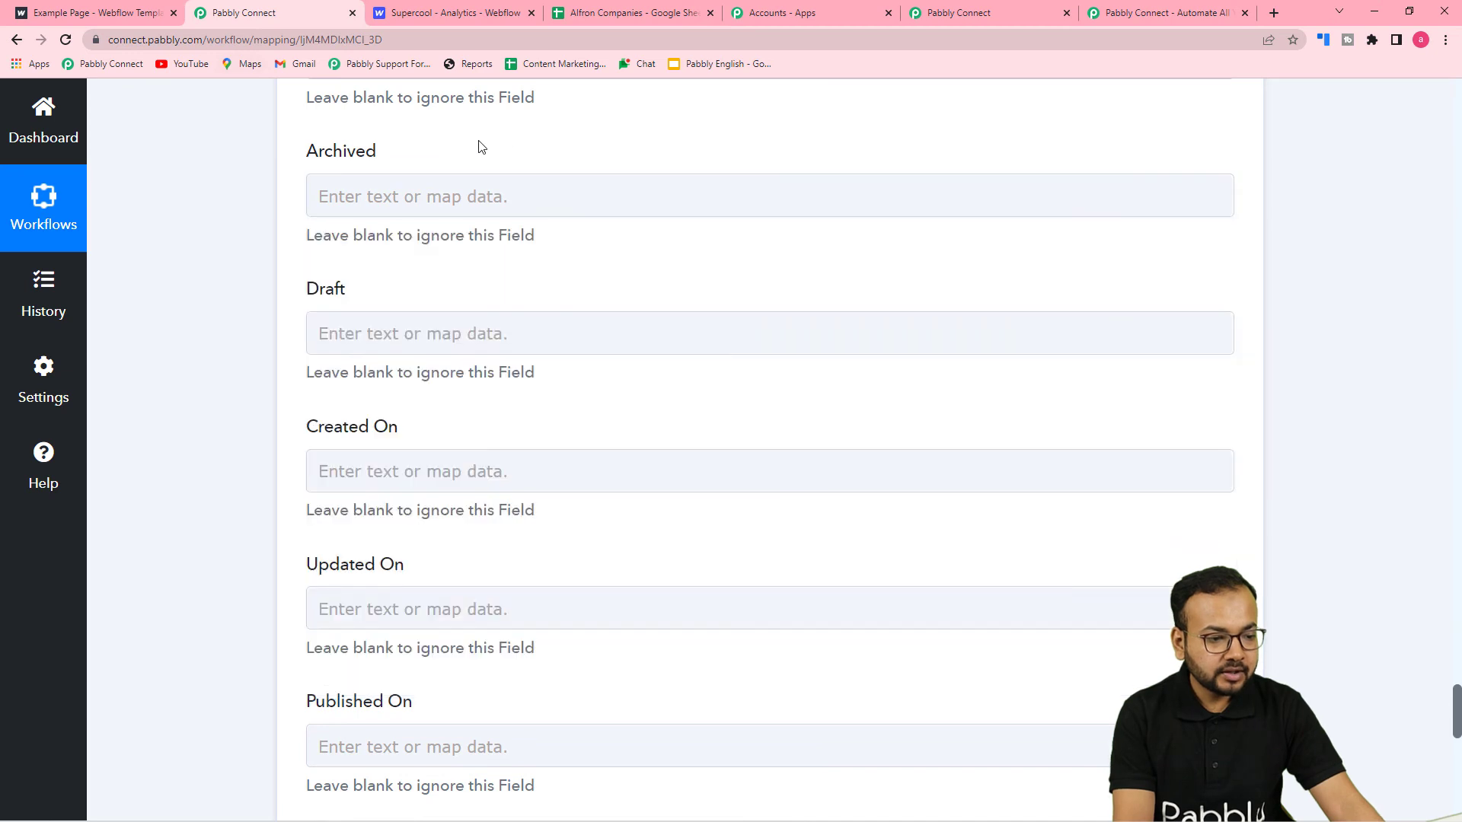
pyautogui.click(484, 195)
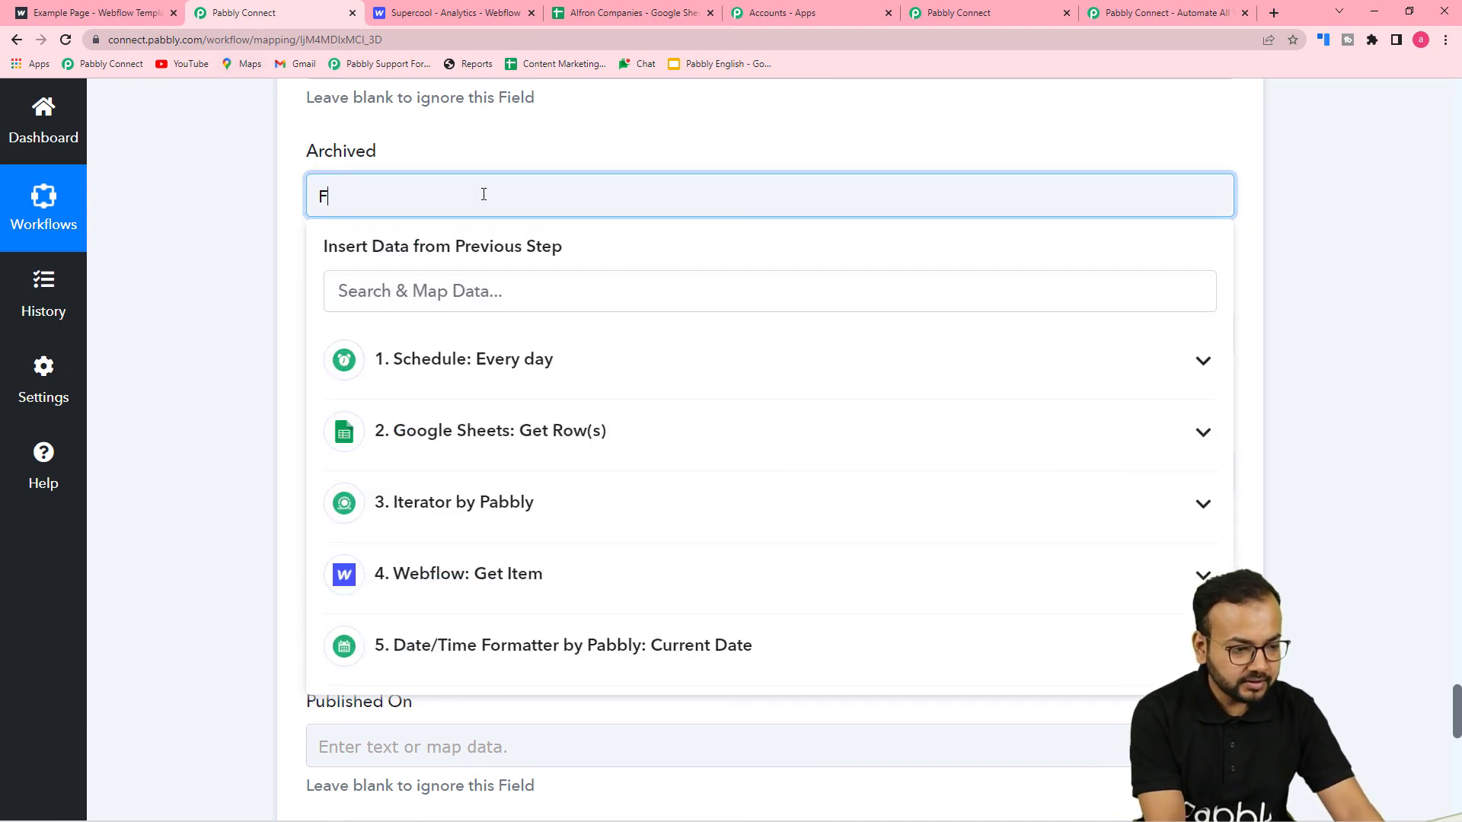
pyautogui.click(487, 146)
pyautogui.scroll(-2, 385, 287)
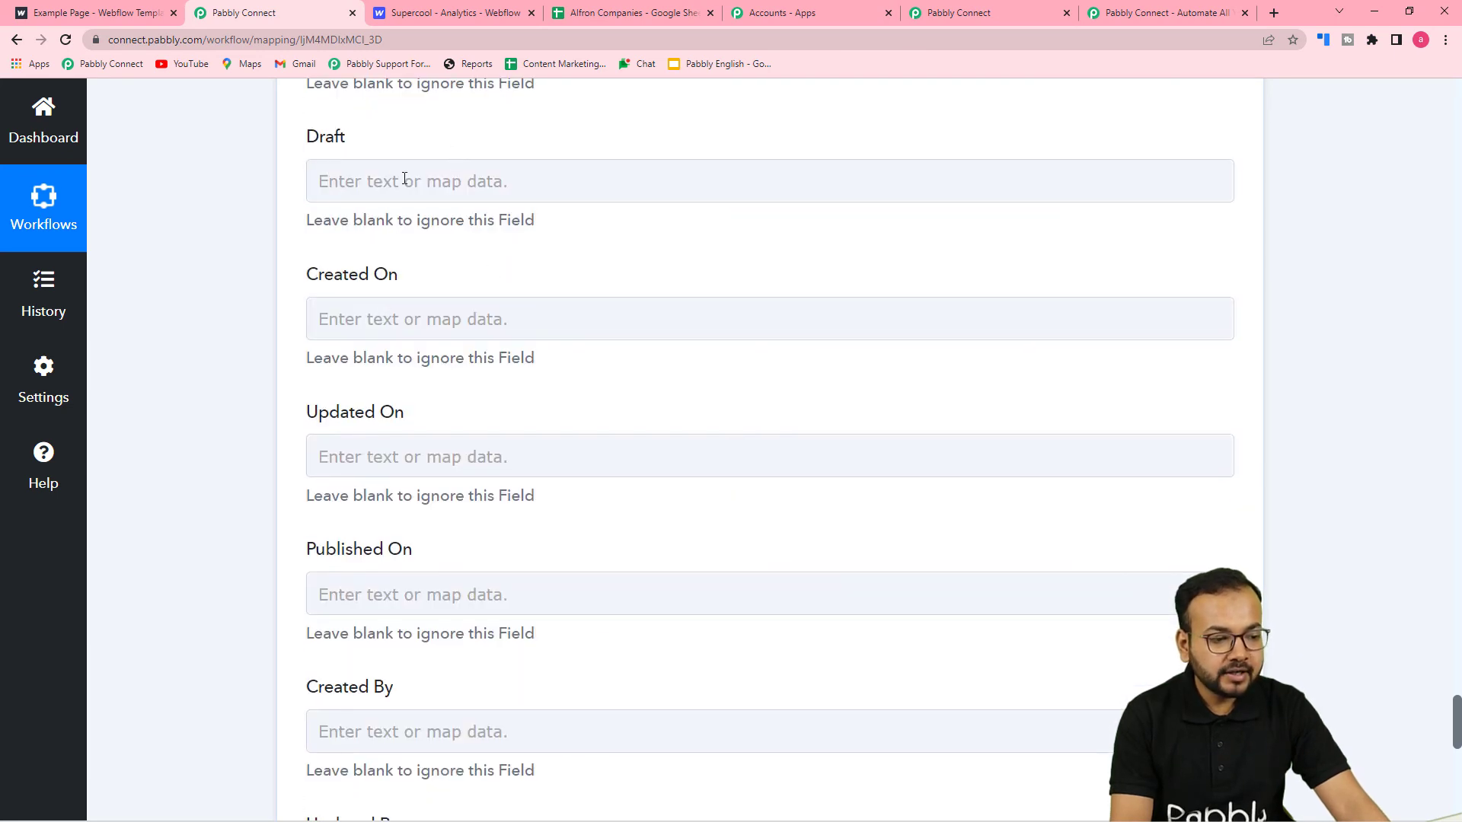
pyautogui.click(473, 183)
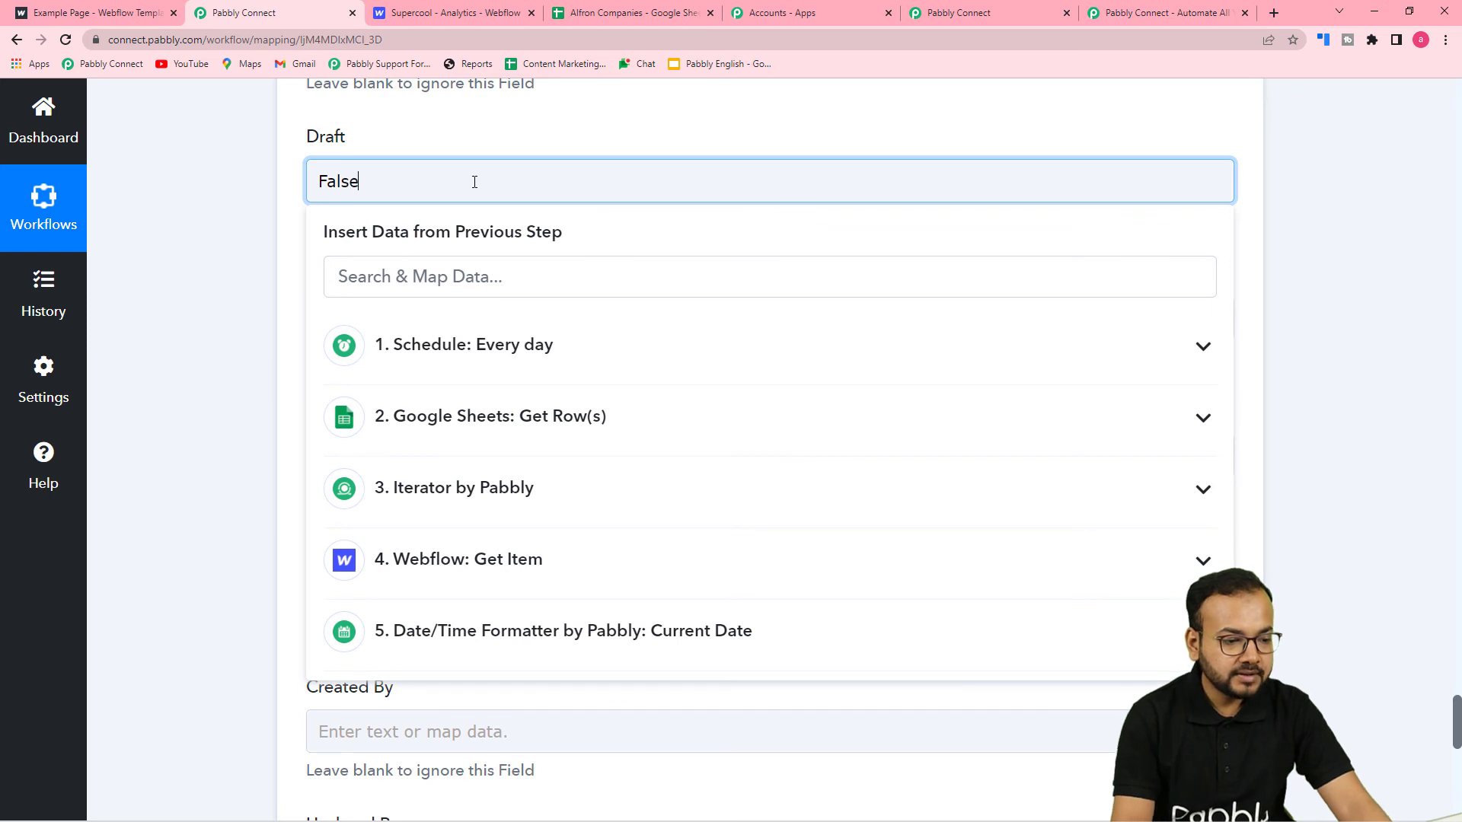
pyautogui.click(235, 159)
# Look over the action's remaining optional fields and the coffee price table on the live Webflow site before testing
pyautogui.scroll(-2, 236, 251)
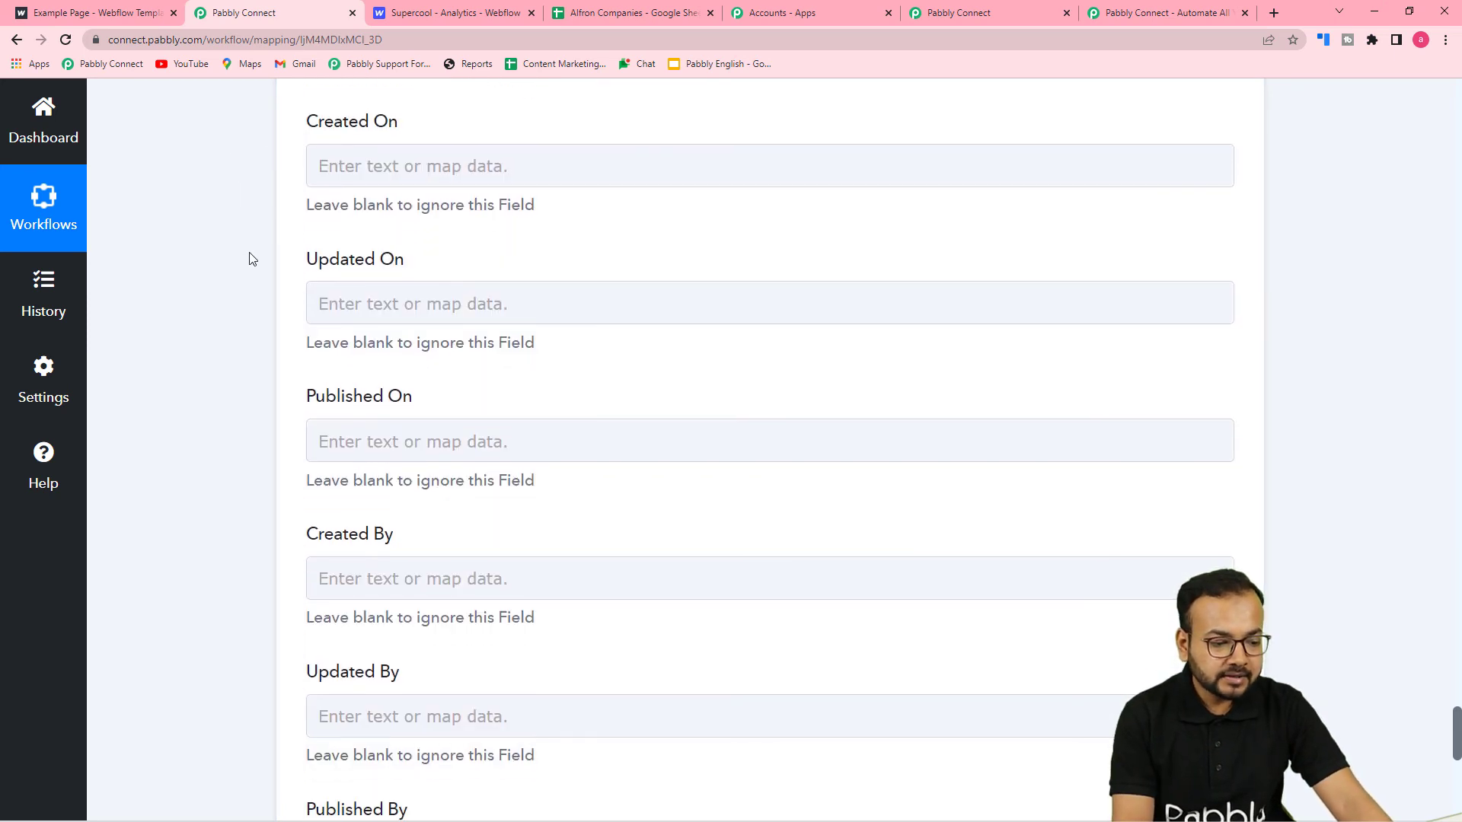
pyautogui.scroll(-1, 255, 297)
pyautogui.scroll(-1, 260, 326)
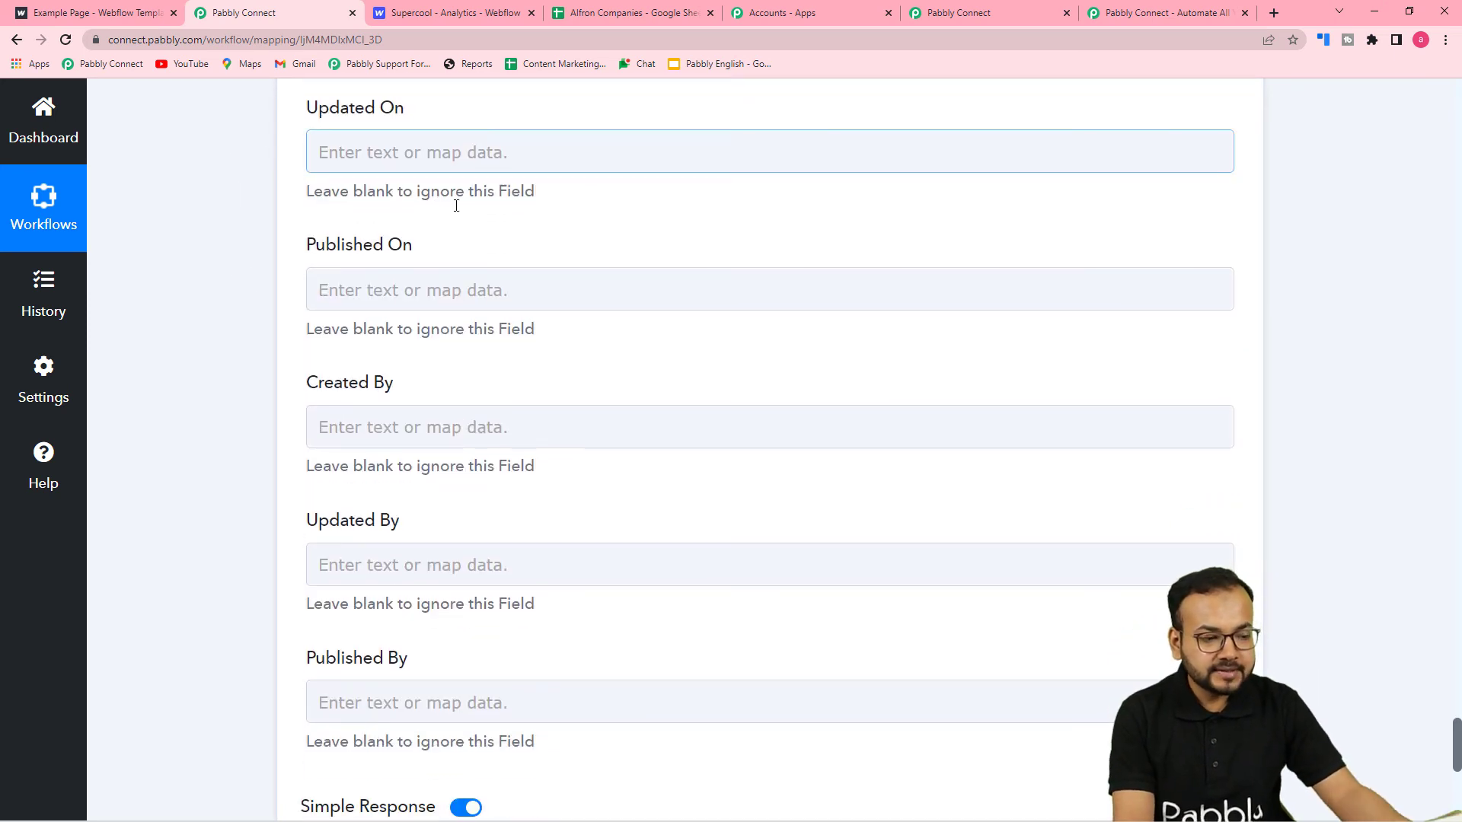
pyautogui.scroll(3, 436, 332)
pyautogui.scroll(-3, 447, 514)
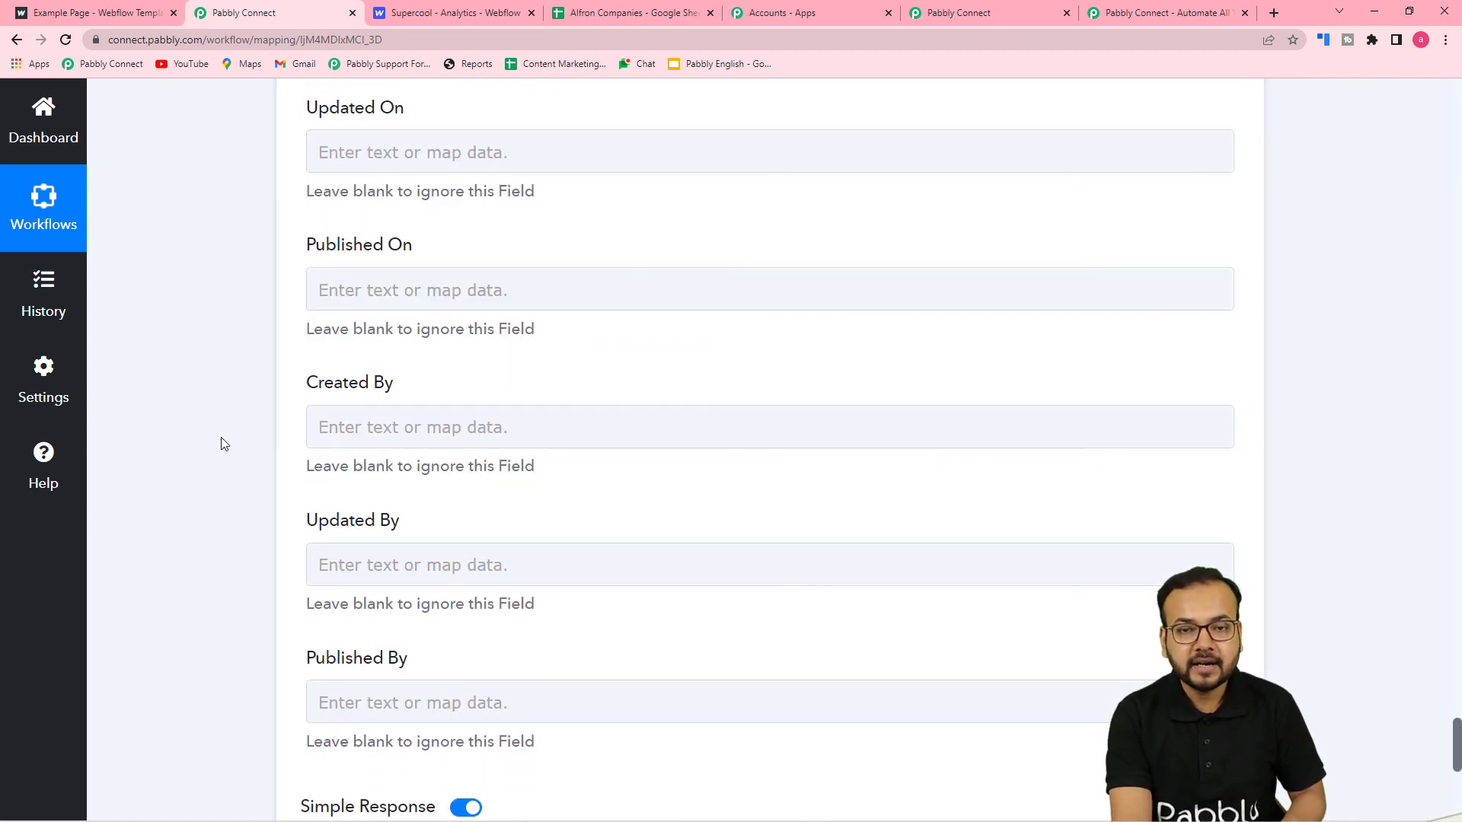
pyautogui.scroll(-2, 225, 444)
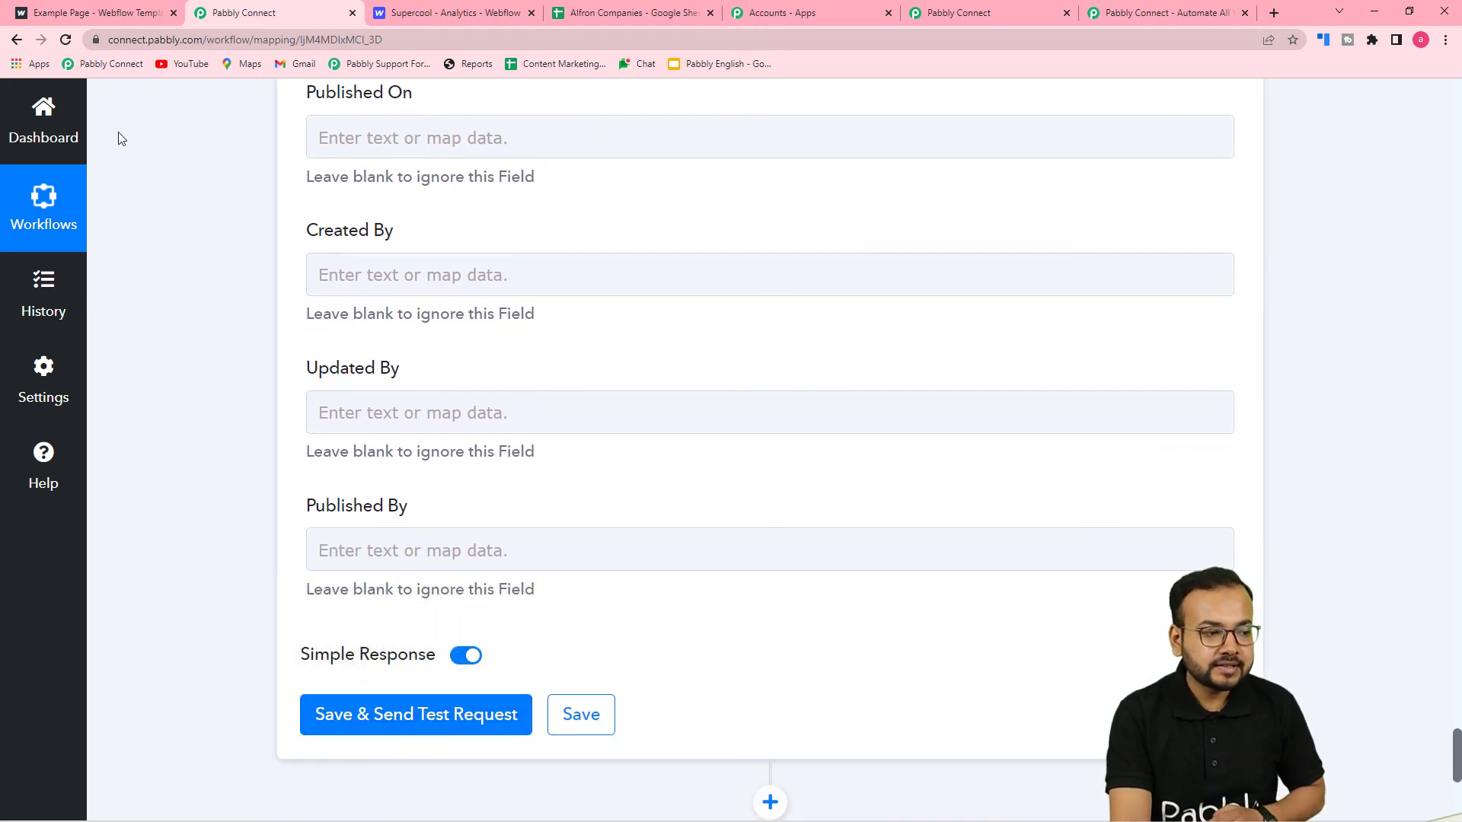
pyautogui.click(129, 16)
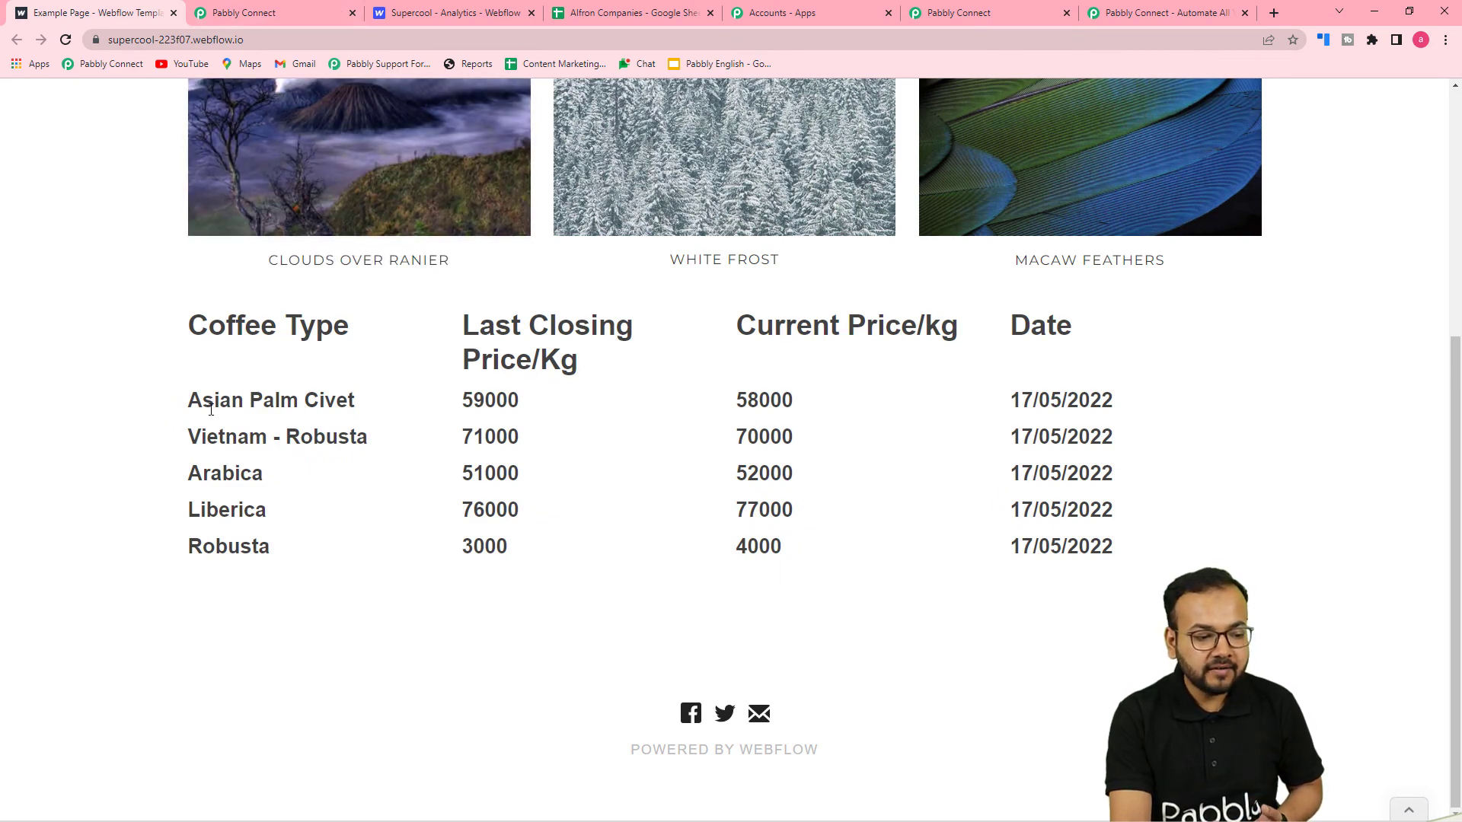
pyautogui.click(292, 17)
# Save and send the Update Live Item test request, and reload the live Webflow site to check its coffee price table
pyautogui.click(324, 717)
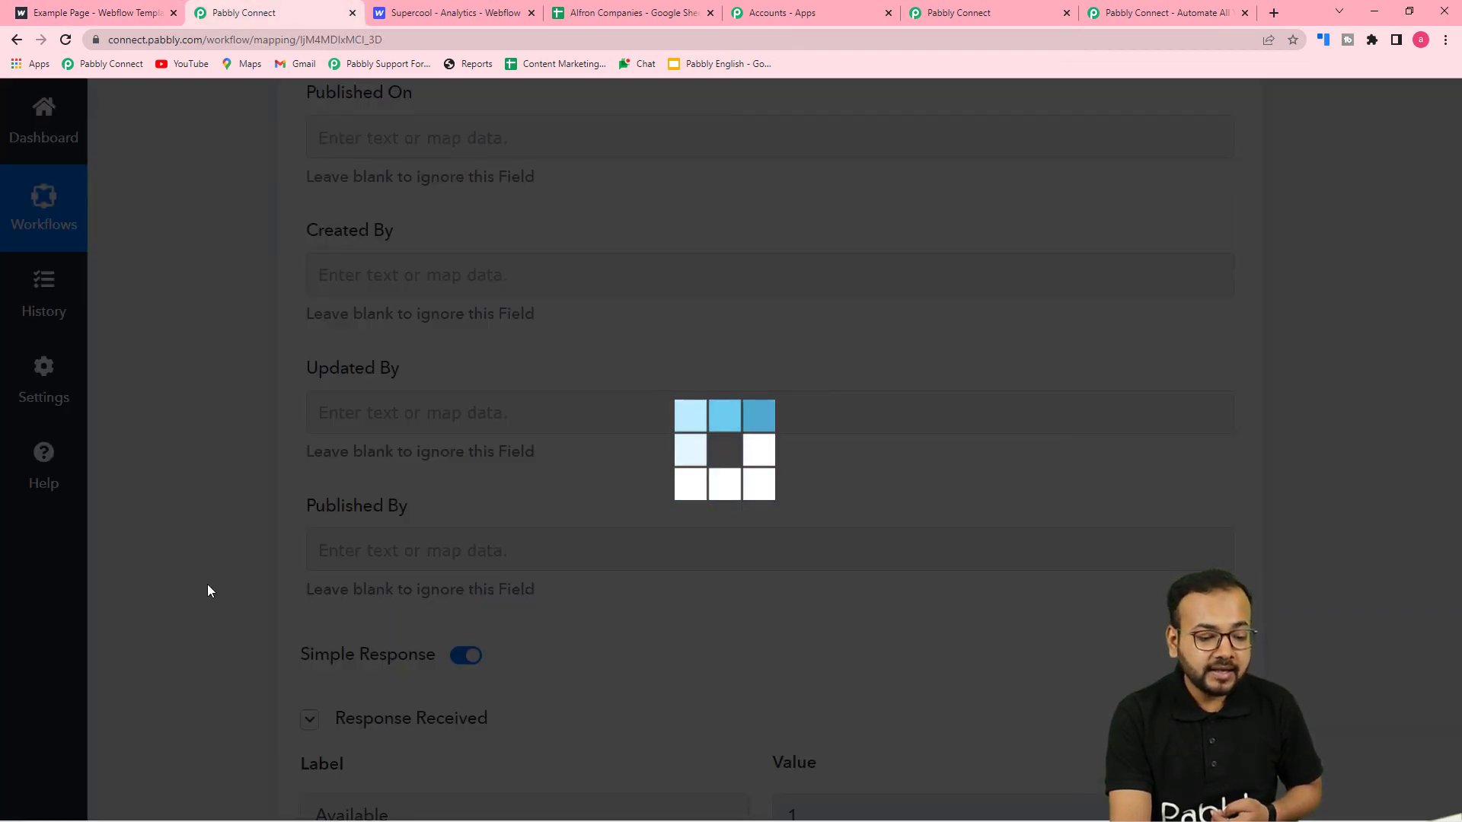
pyautogui.scroll(-7, 209, 591)
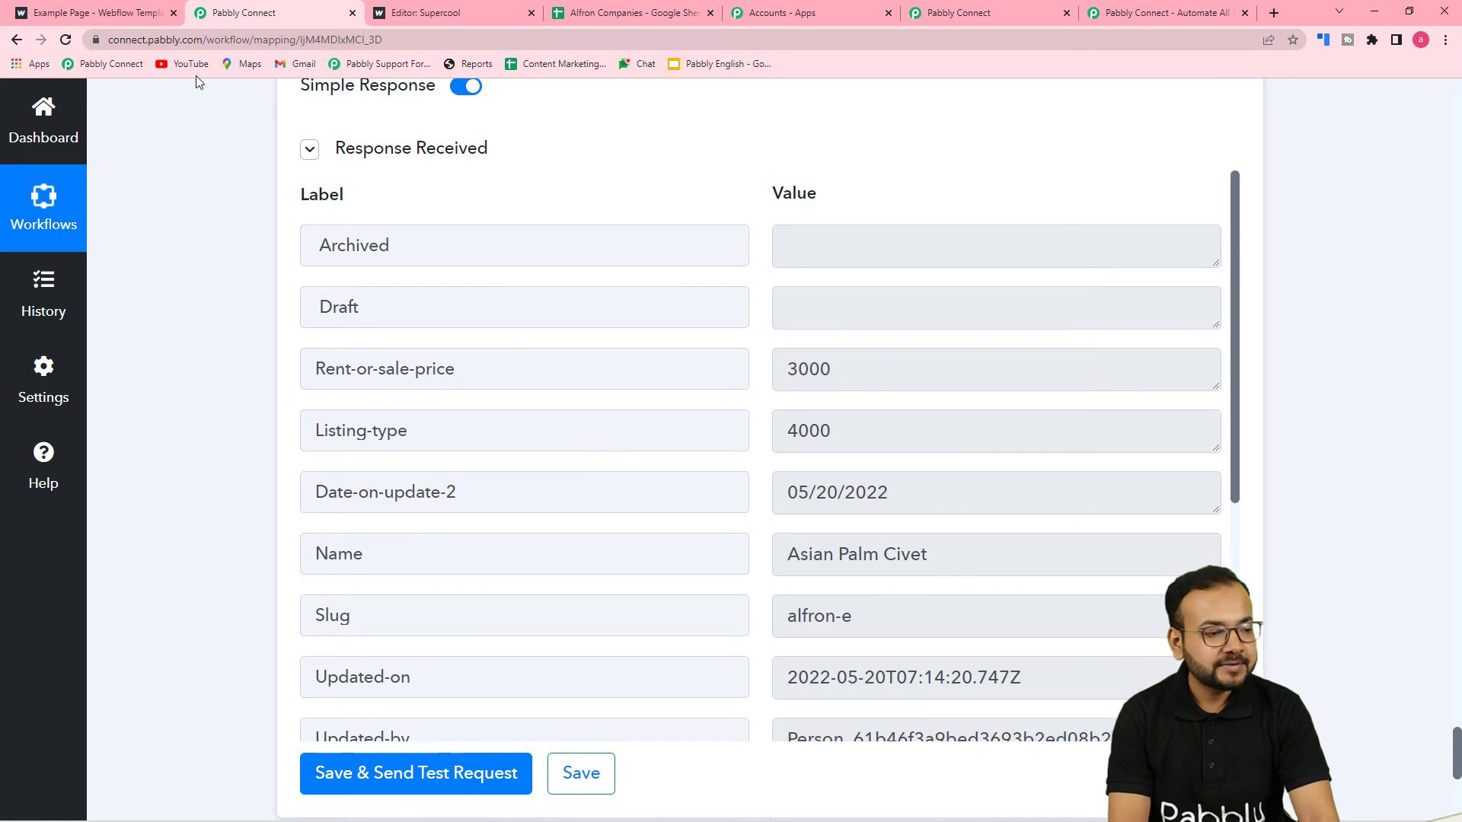
pyautogui.click(122, 13)
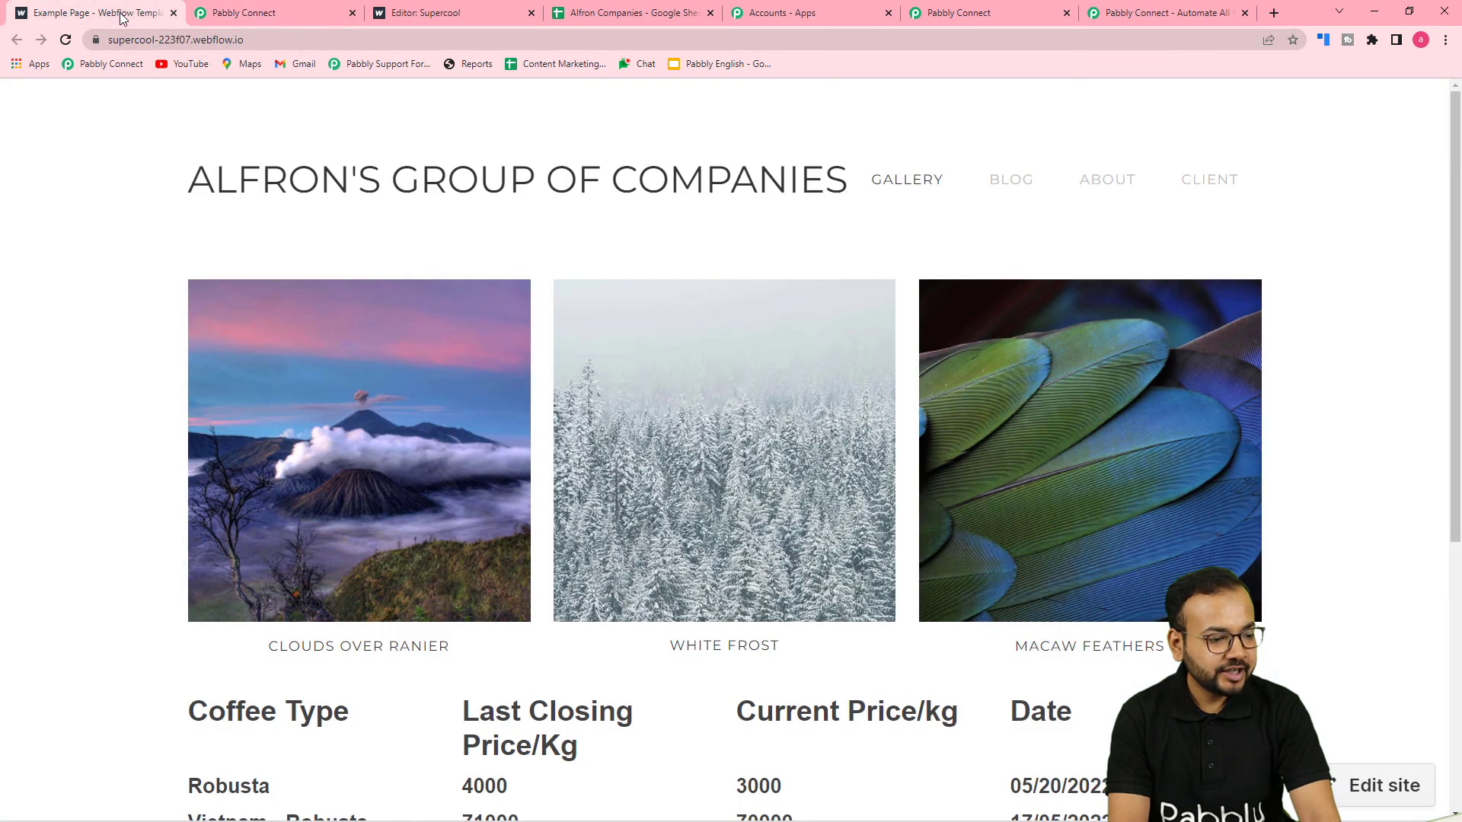
pyautogui.click(66, 40)
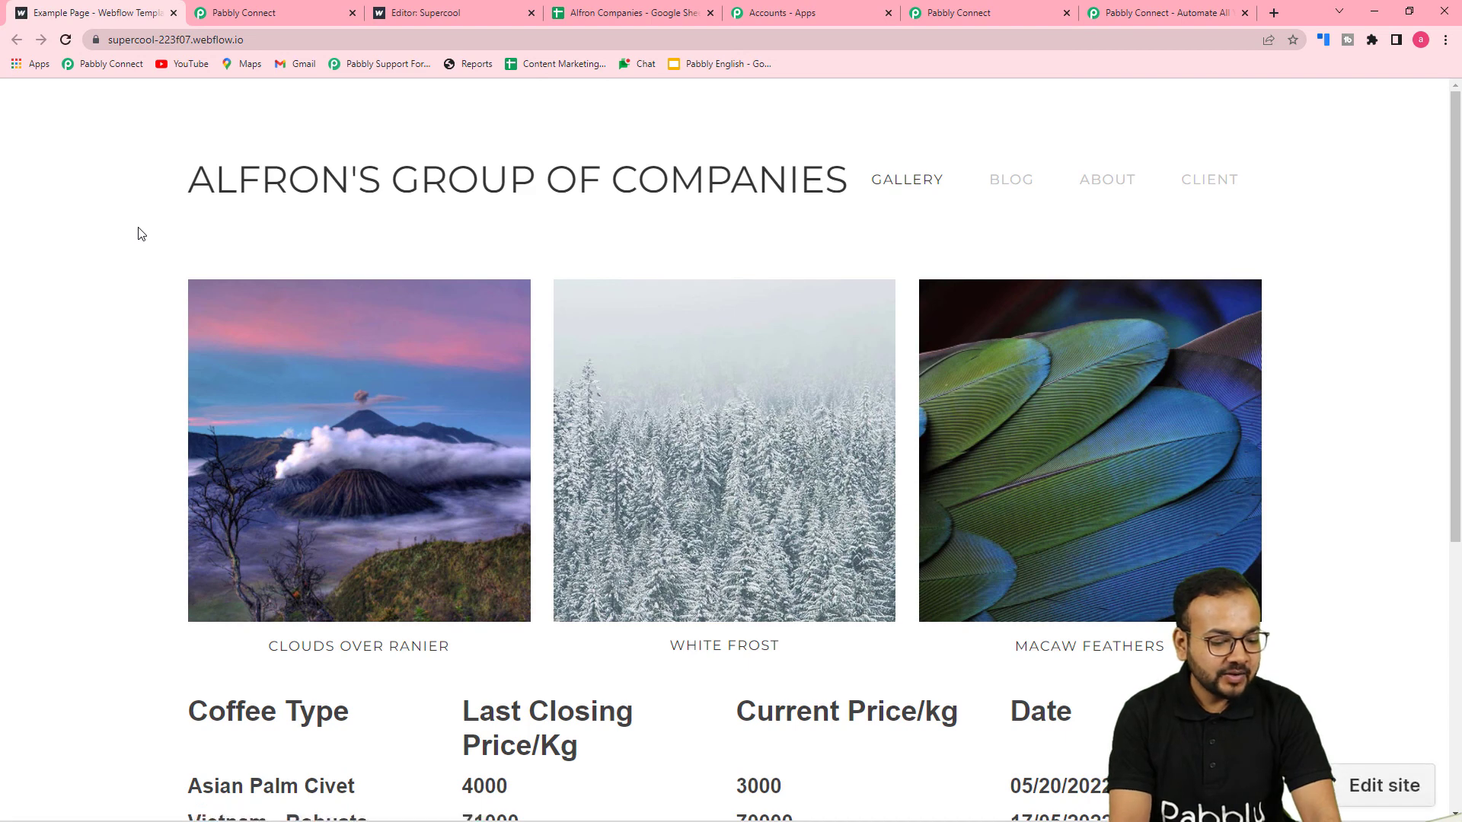
pyautogui.scroll(-5, 139, 234)
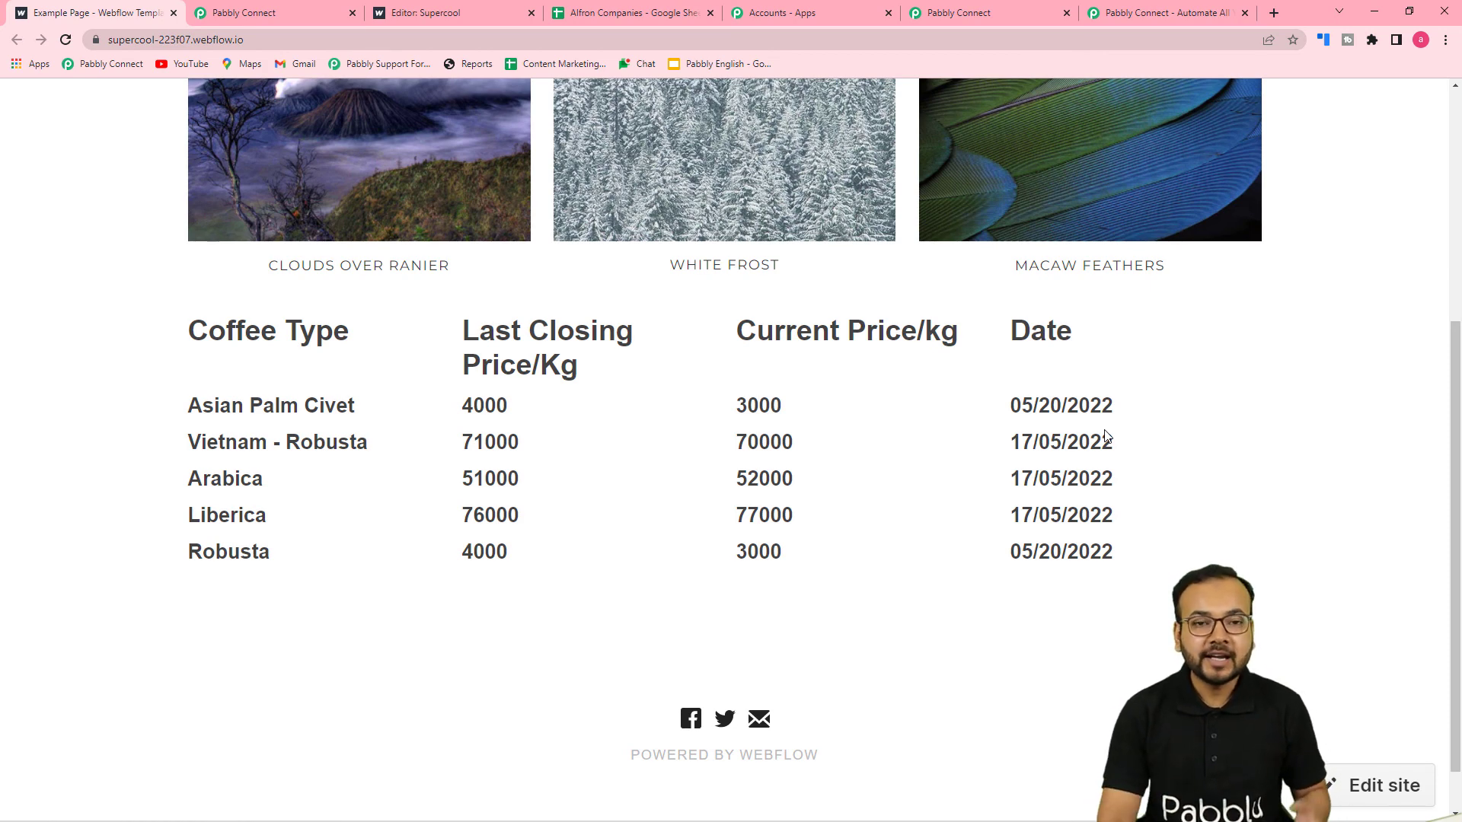
# Return to the Pabbly Connect workflow and review the Schedule trigger's frequency and time settings
pyautogui.click(230, 15)
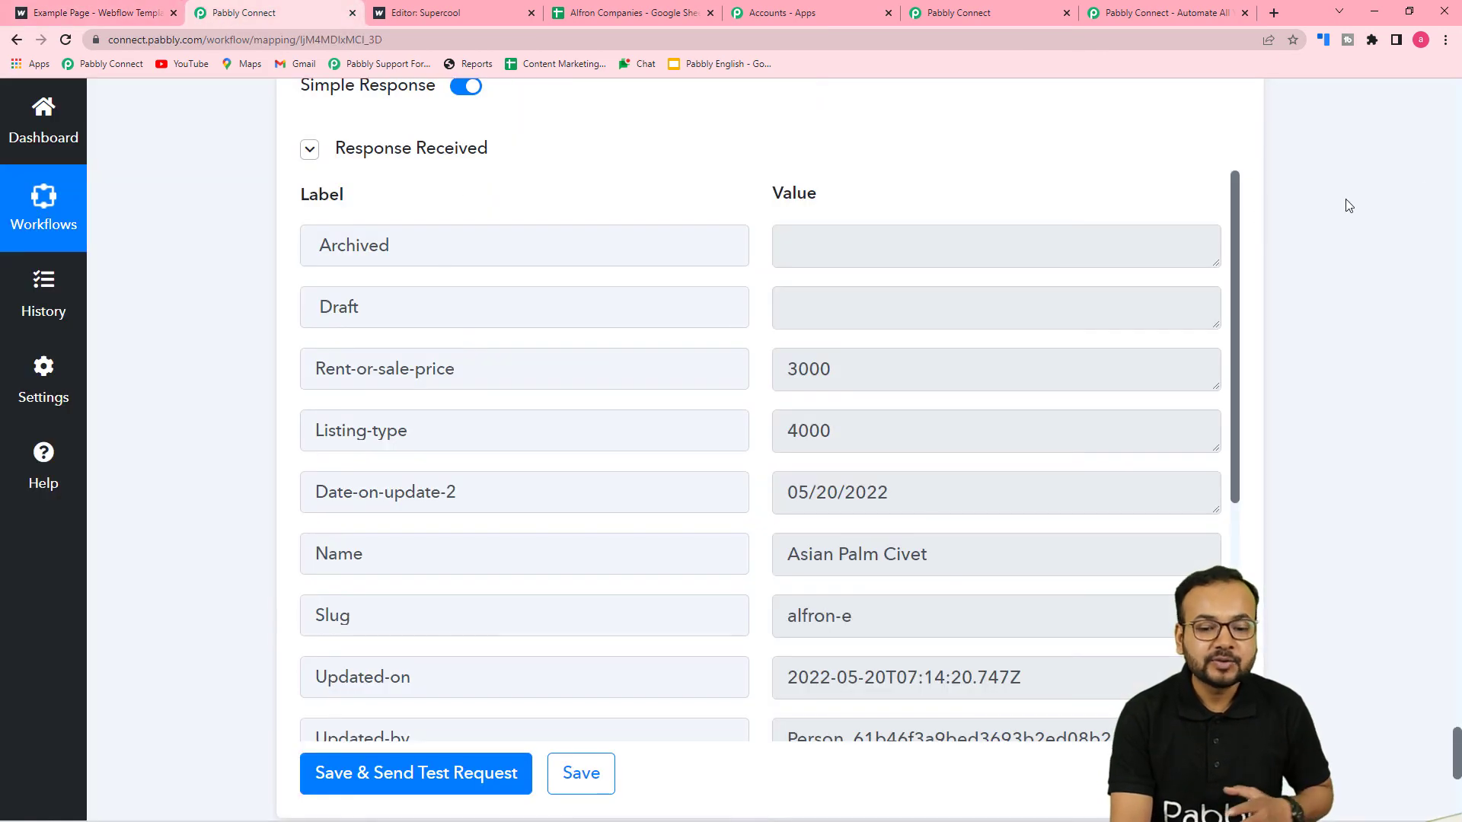
pyautogui.scroll(20, 1259, 219)
pyautogui.scroll(10, 1456, 152)
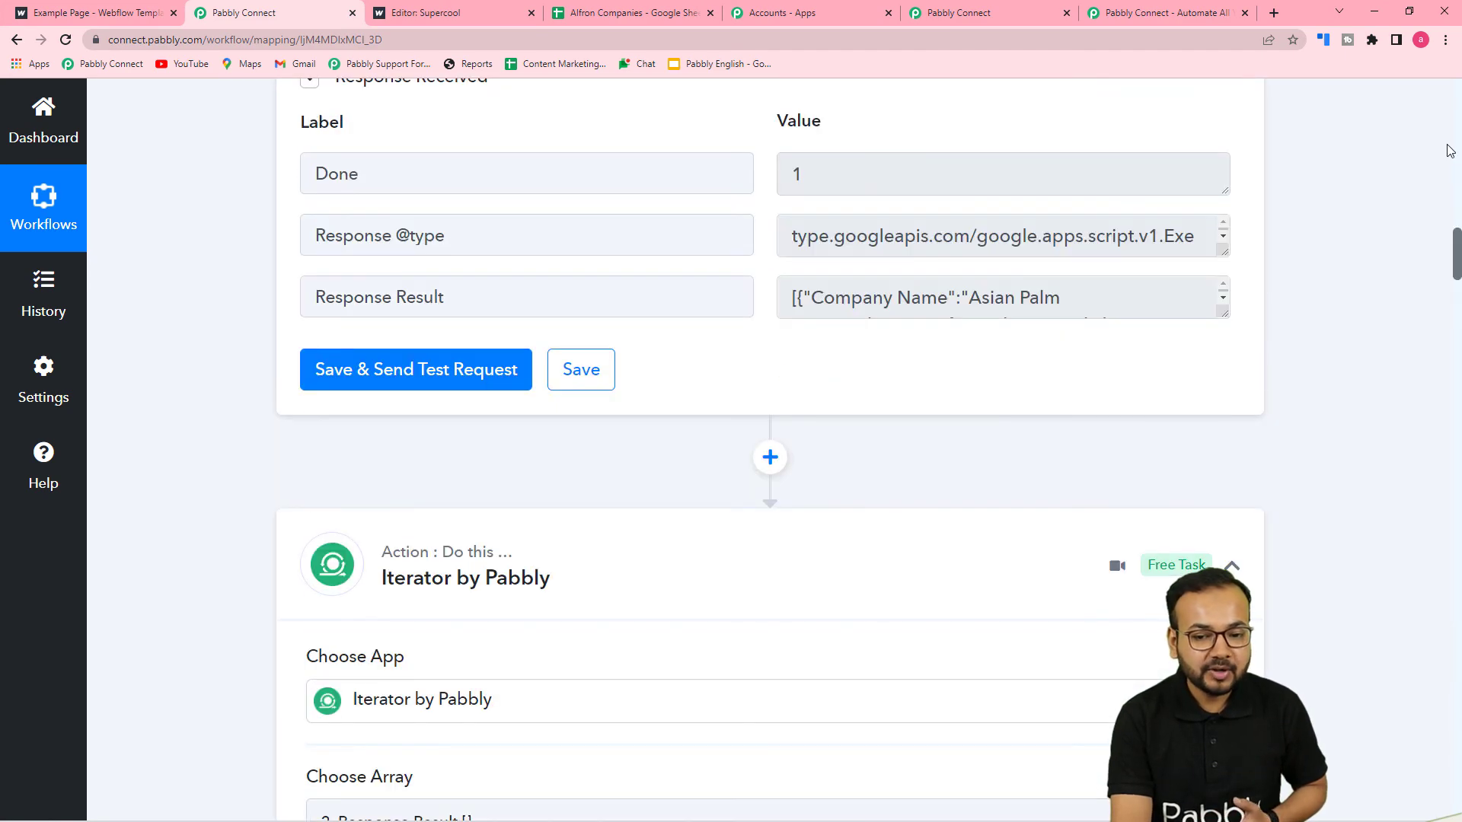
pyautogui.scroll(8, 1450, 147)
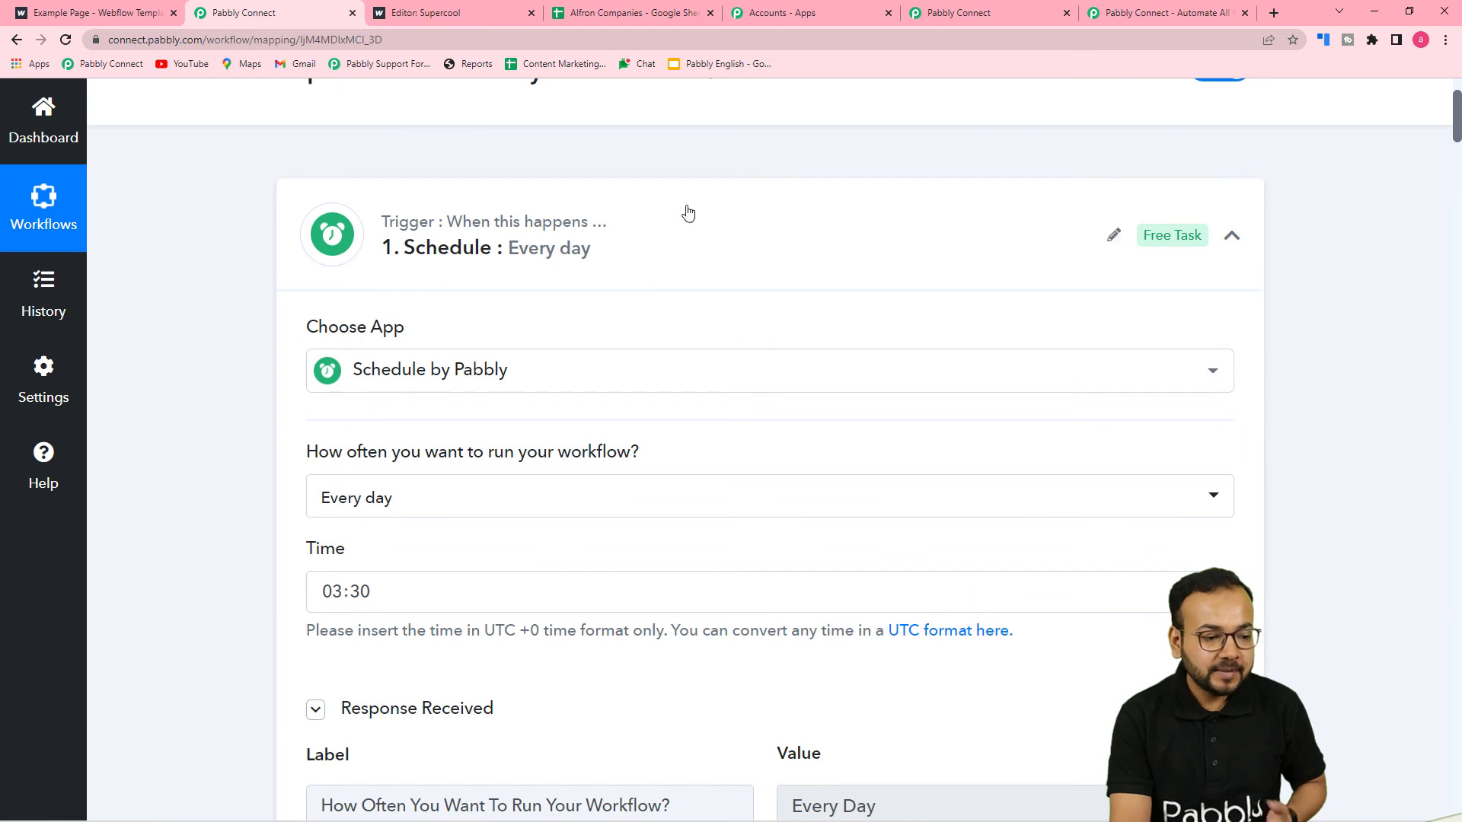
pyautogui.scroll(-1, 229, 304)
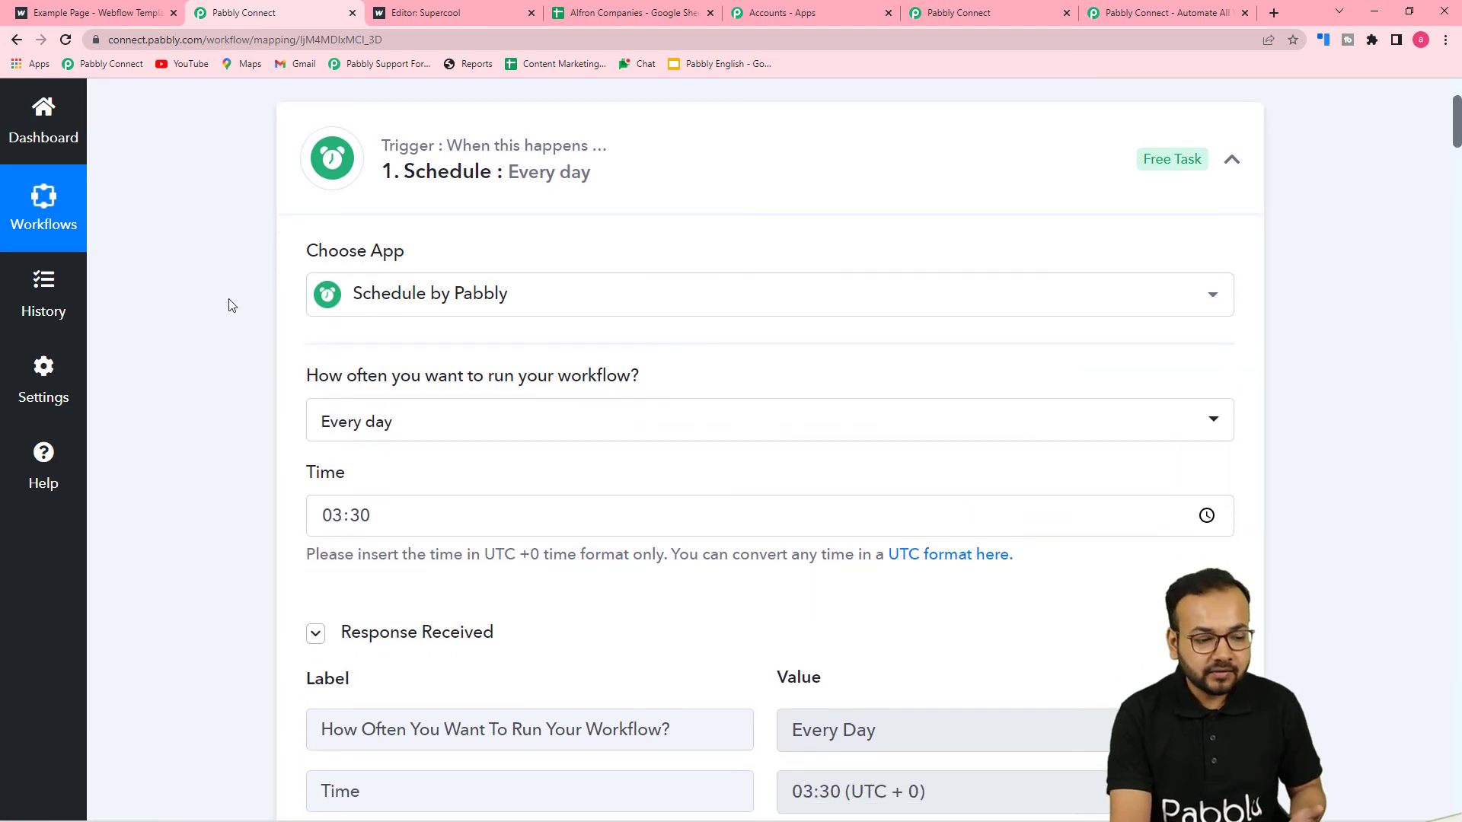
pyautogui.scroll(-2, 228, 304)
pyautogui.scroll(-2, 281, 388)
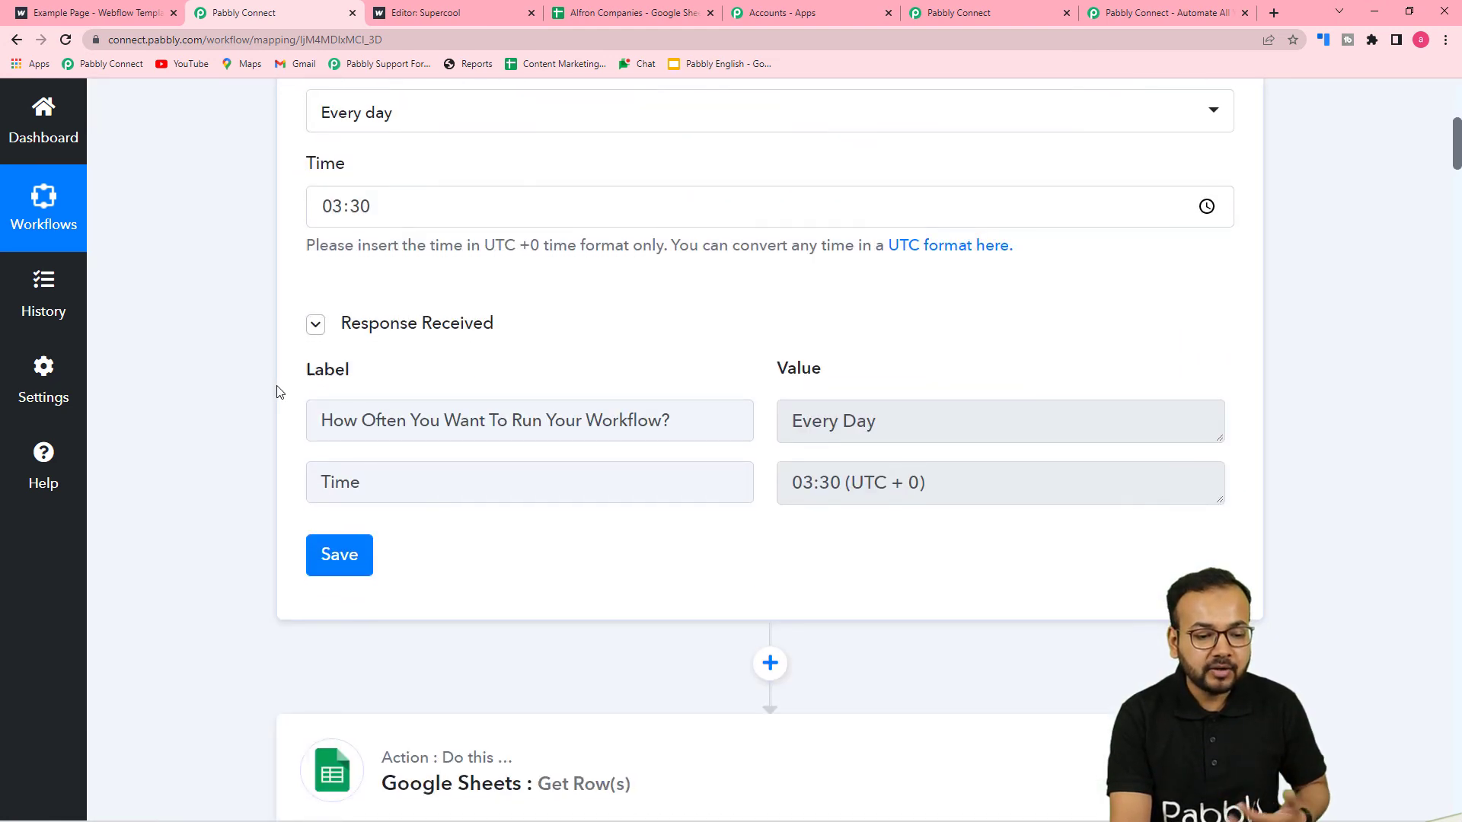
# Review the Google Sheets Get Row(s) action and the Iterator by Pabbly step, including their received responses
pyautogui.scroll(-8, 279, 392)
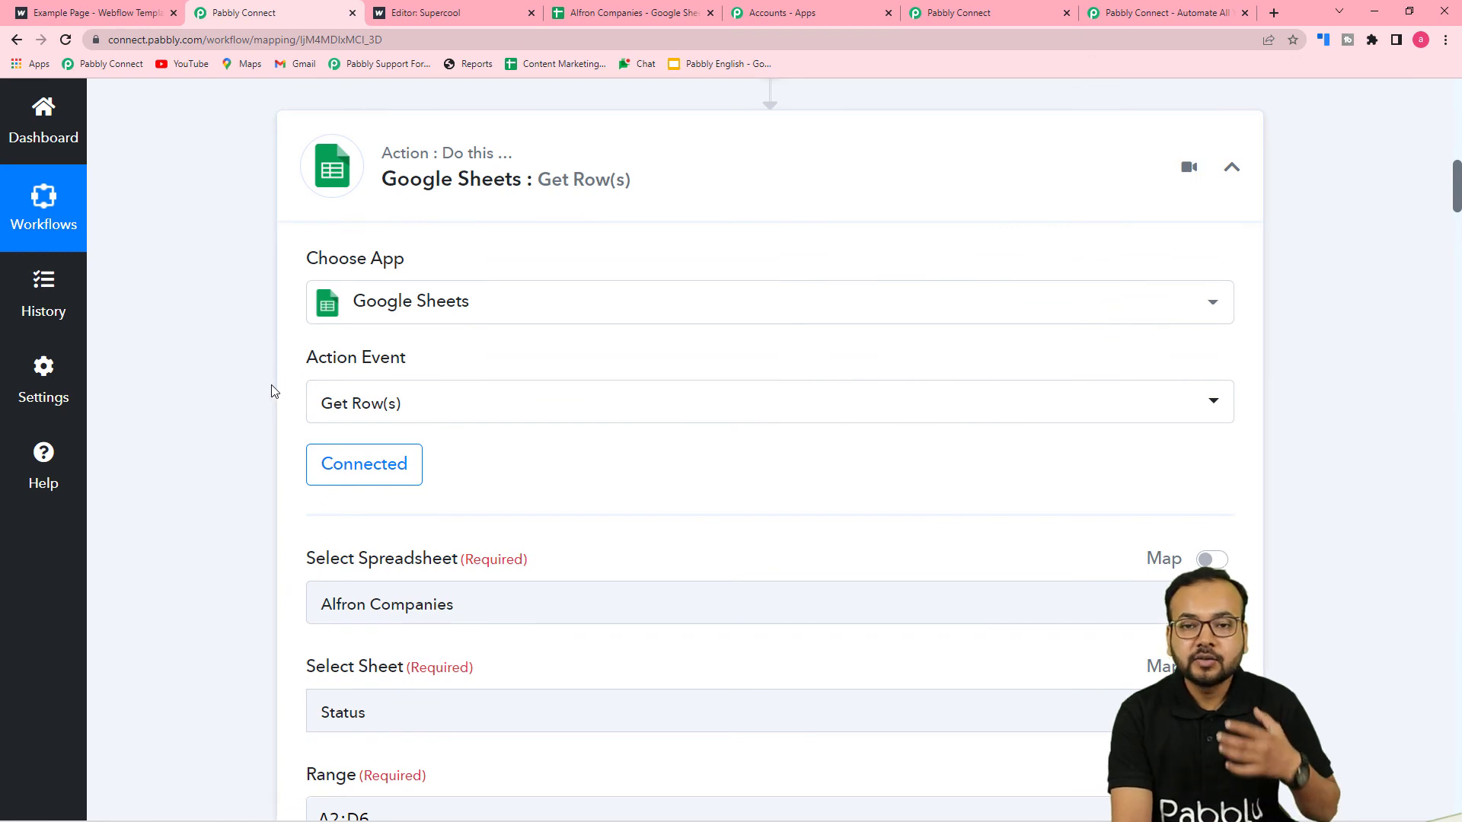
pyautogui.scroll(-1, 275, 391)
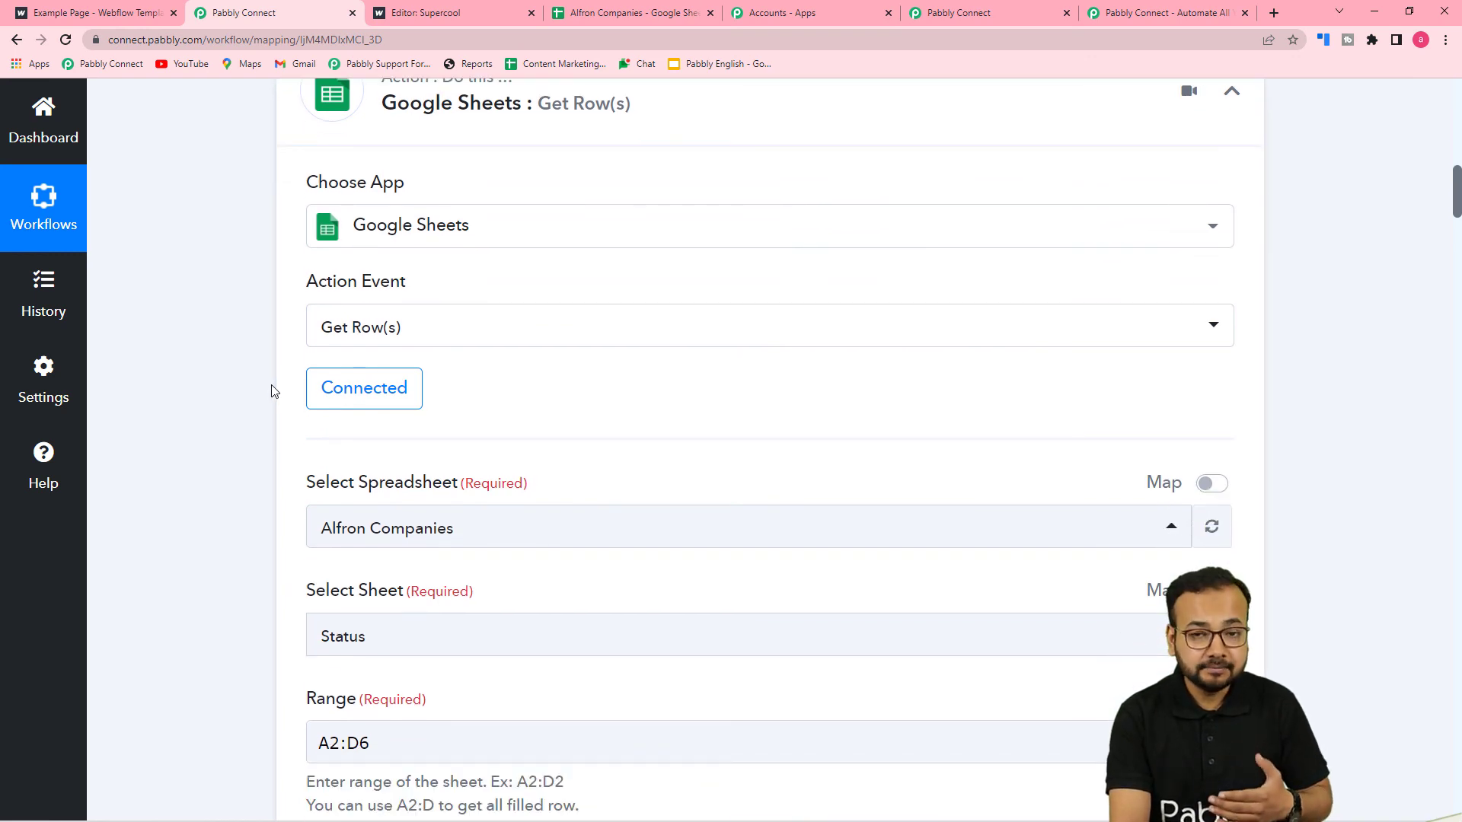
pyautogui.scroll(-3, 275, 392)
pyautogui.scroll(-5, 275, 392)
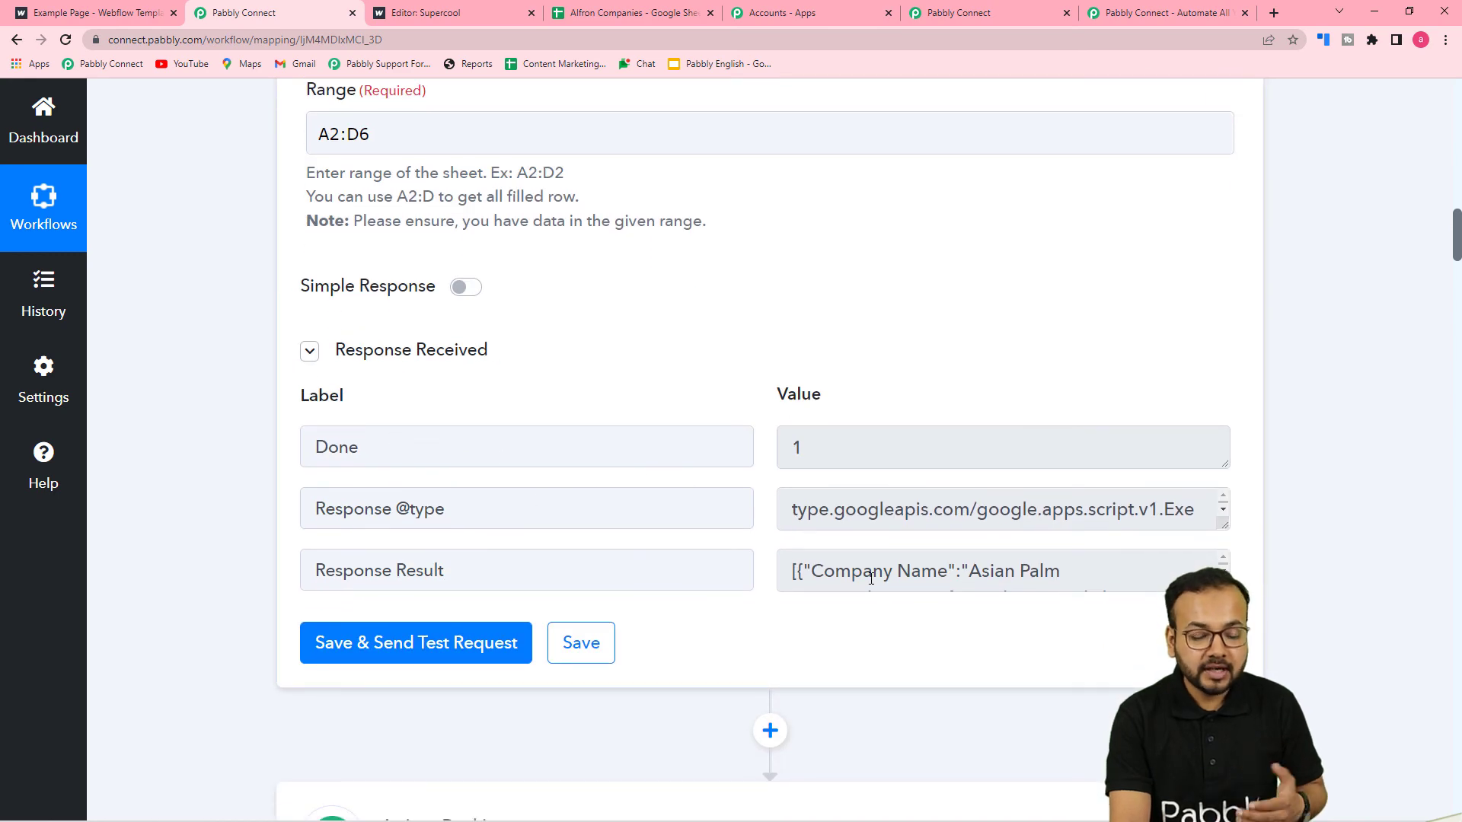
pyautogui.scroll(-11, 169, 441)
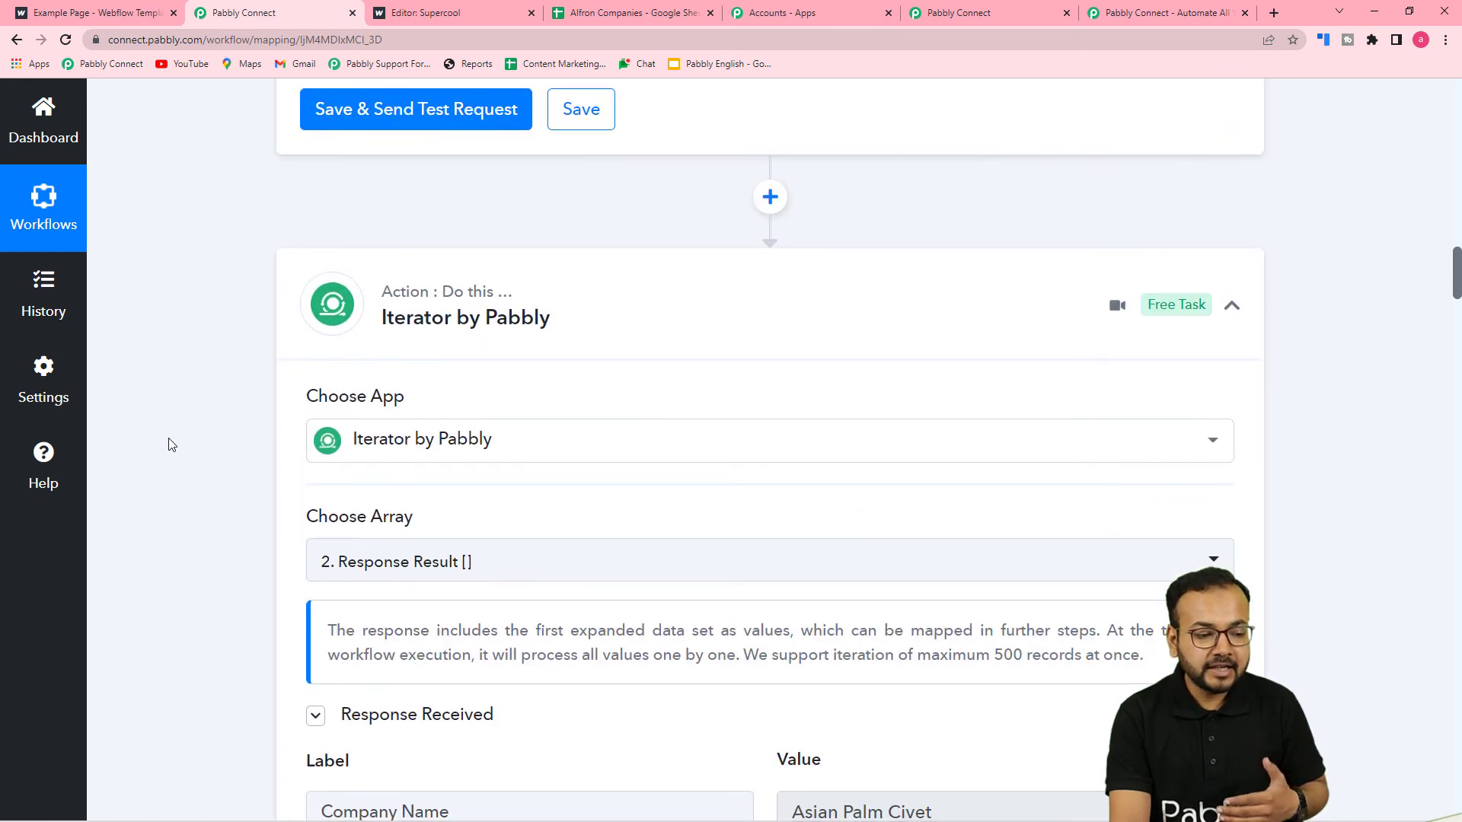
pyautogui.scroll(-3, 169, 445)
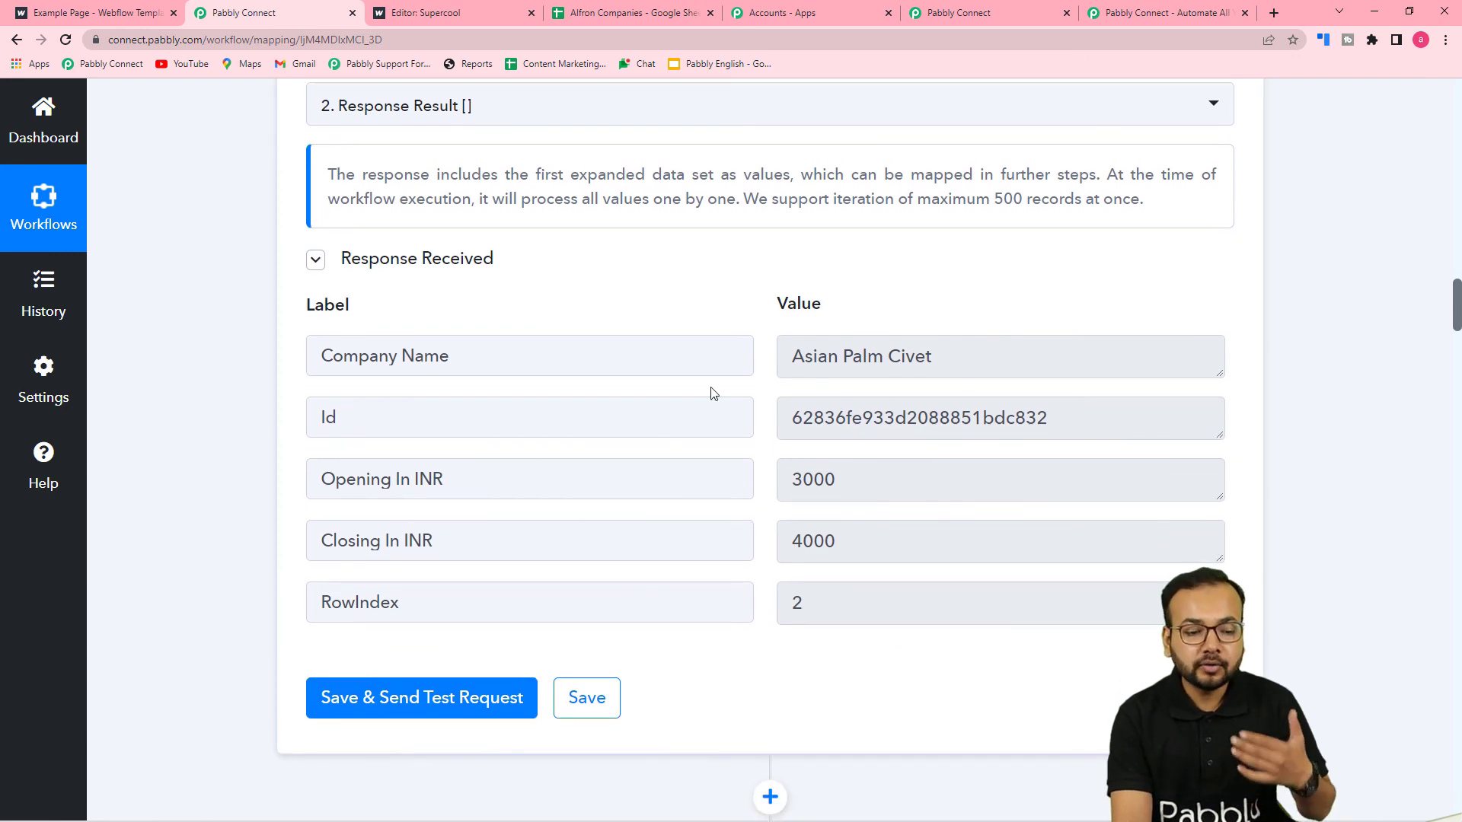
pyautogui.scroll(-5, 293, 457)
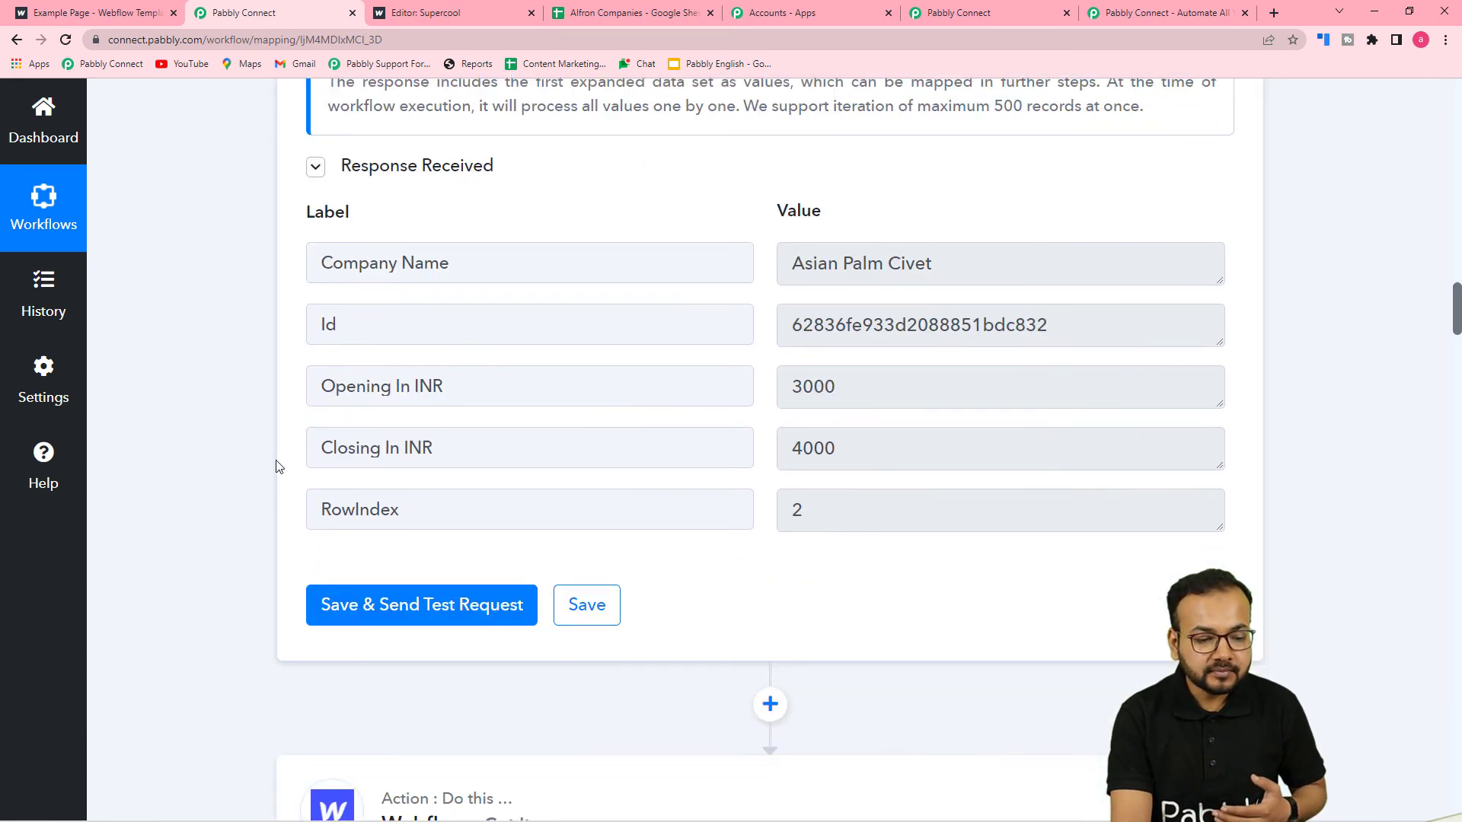
# Review the Webflow Get Item and Date/Time Formatter steps, and check the Date column on the live Webflow site
pyautogui.scroll(-5, 251, 472)
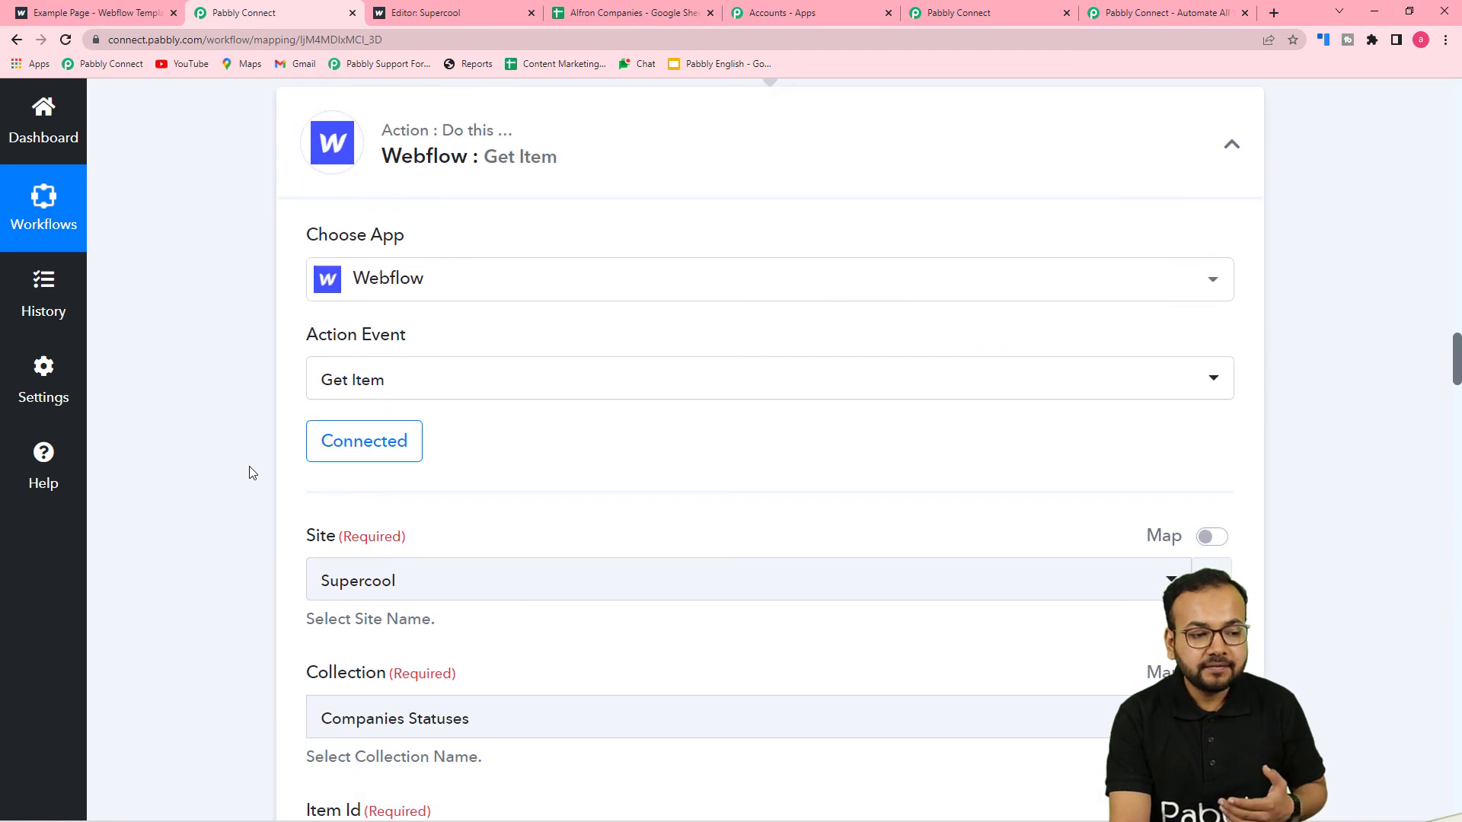
pyautogui.scroll(-2, 252, 472)
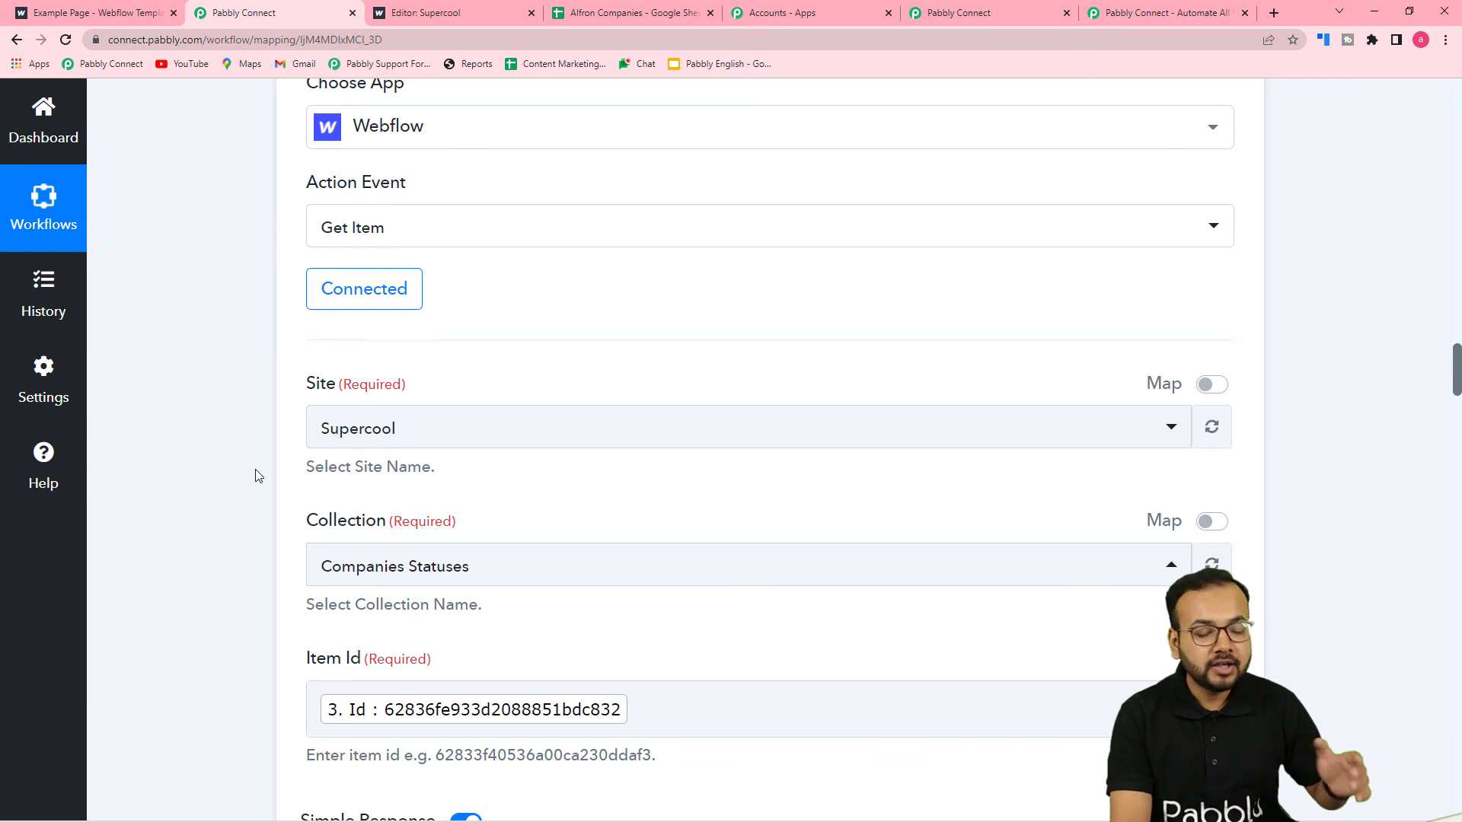
pyautogui.scroll(-7, 256, 476)
pyautogui.scroll(-1, 256, 476)
pyautogui.scroll(-3, 257, 476)
pyautogui.scroll(-10, 267, 546)
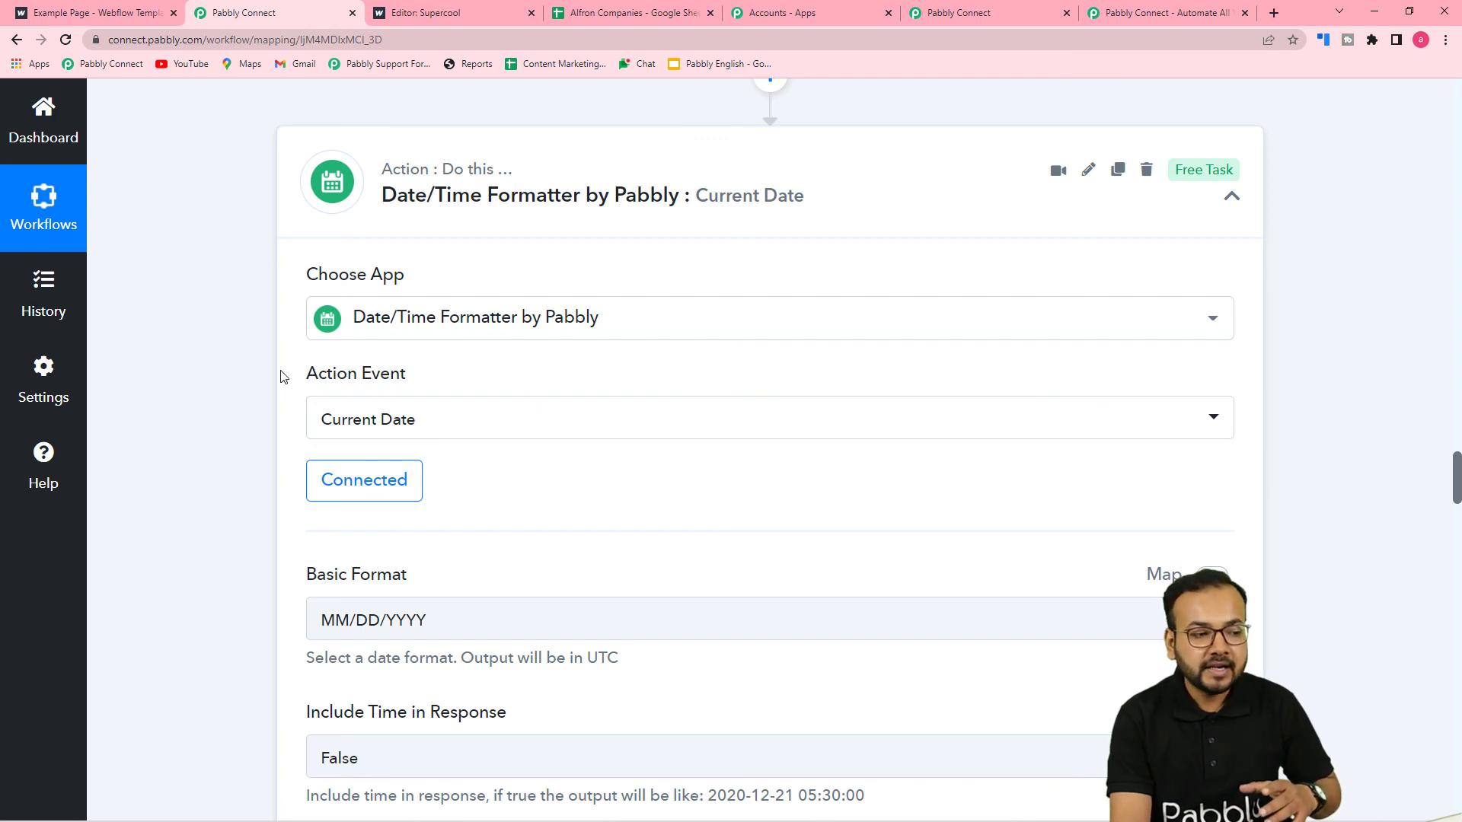
pyautogui.click(114, 14)
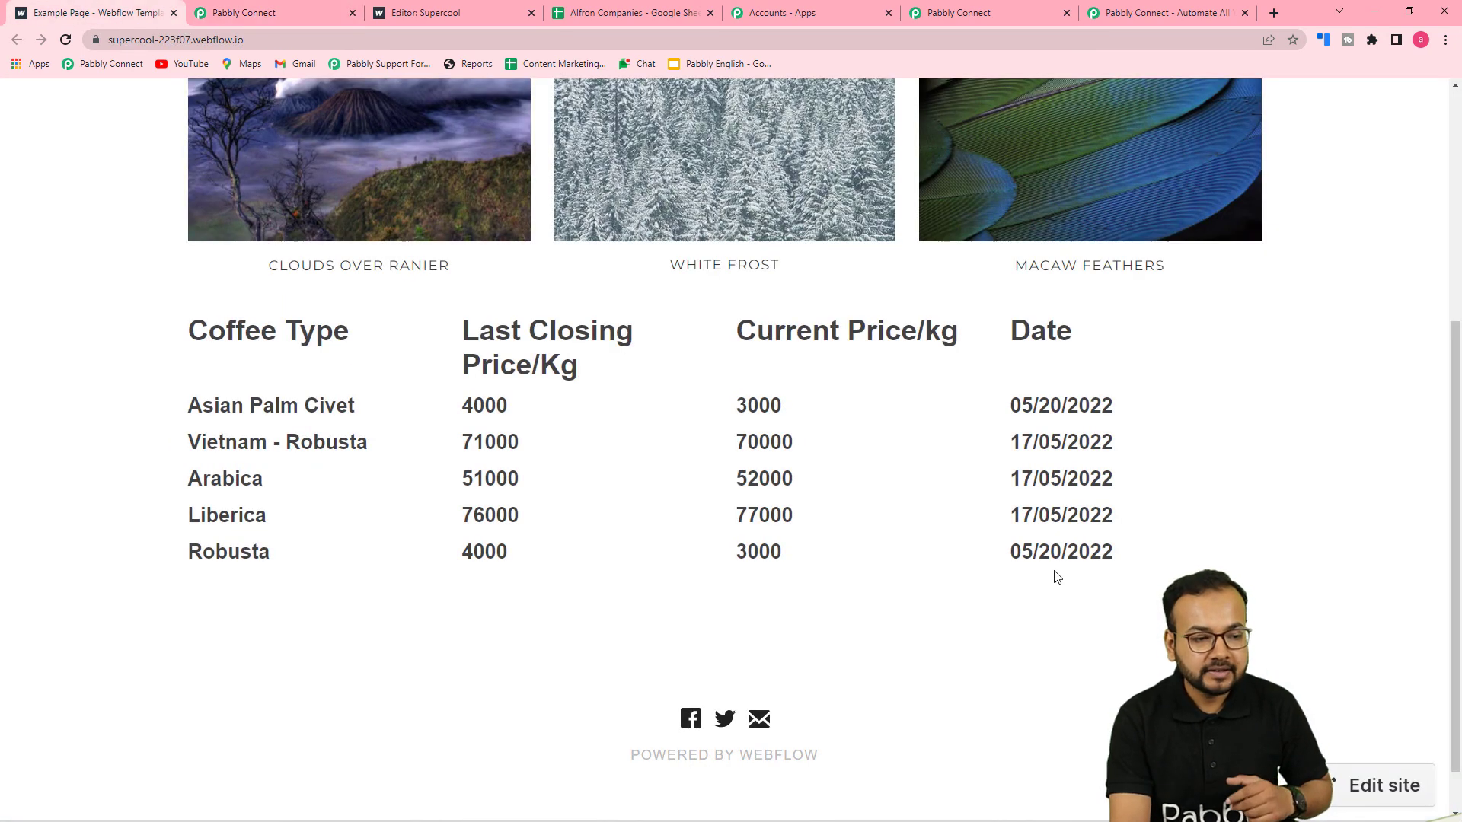
# Return to the Pabbly Connect workflow and review the field mappings of the Webflow Update Live Item action
pyautogui.click(243, 13)
pyautogui.scroll(-6, 270, 441)
pyautogui.scroll(-2, 275, 450)
pyautogui.scroll(-2, 602, 457)
pyautogui.scroll(-4, 602, 457)
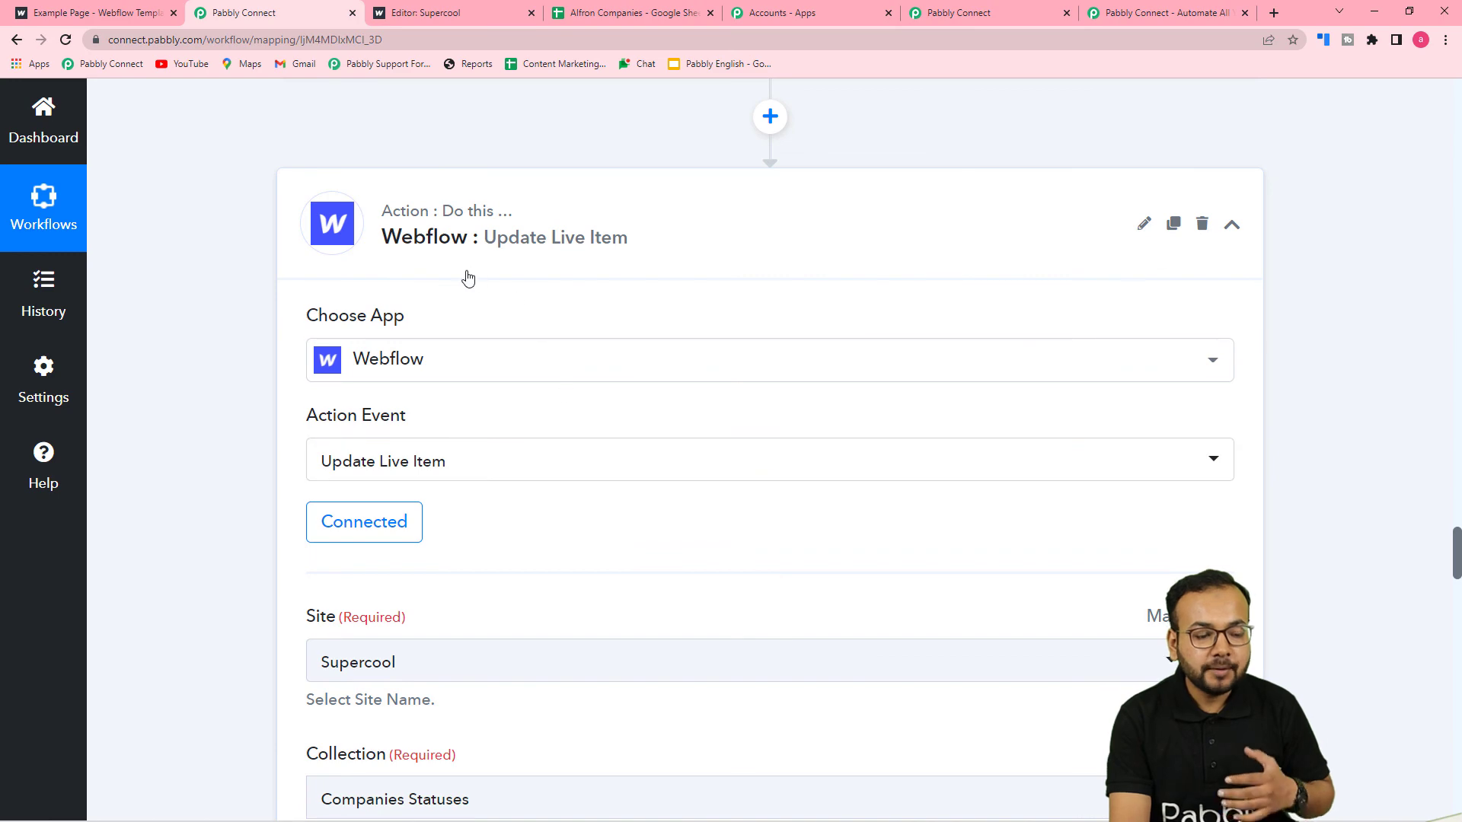
pyautogui.scroll(-10, 643, 522)
pyautogui.scroll(-3, 643, 524)
pyautogui.scroll(2, 602, 412)
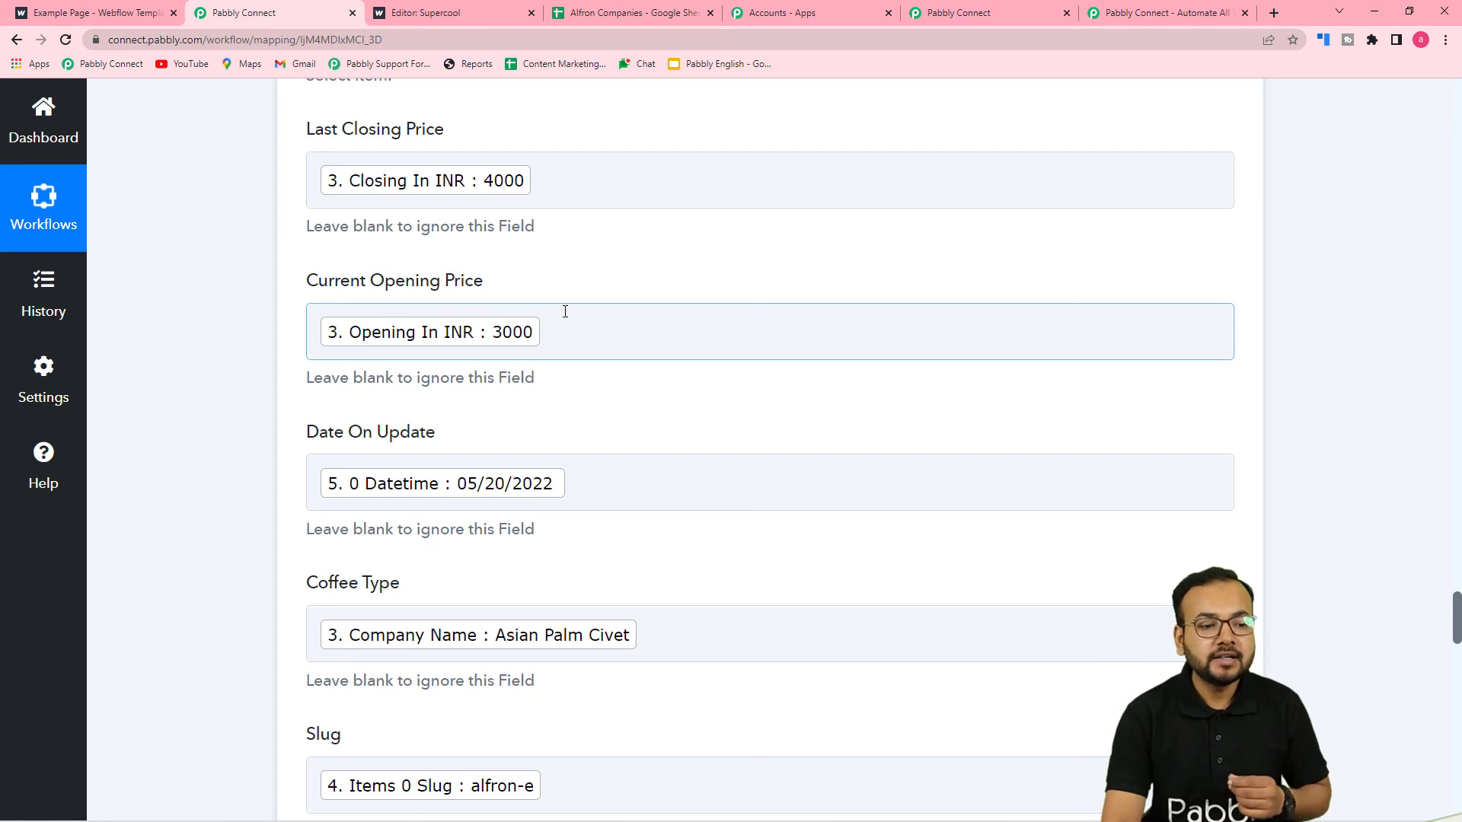
# Look over the coffee prices in the Alfron Companies spreadsheet and the live Webflow table, returning to the Pabbly Connect workflow after each
pyautogui.click(611, 14)
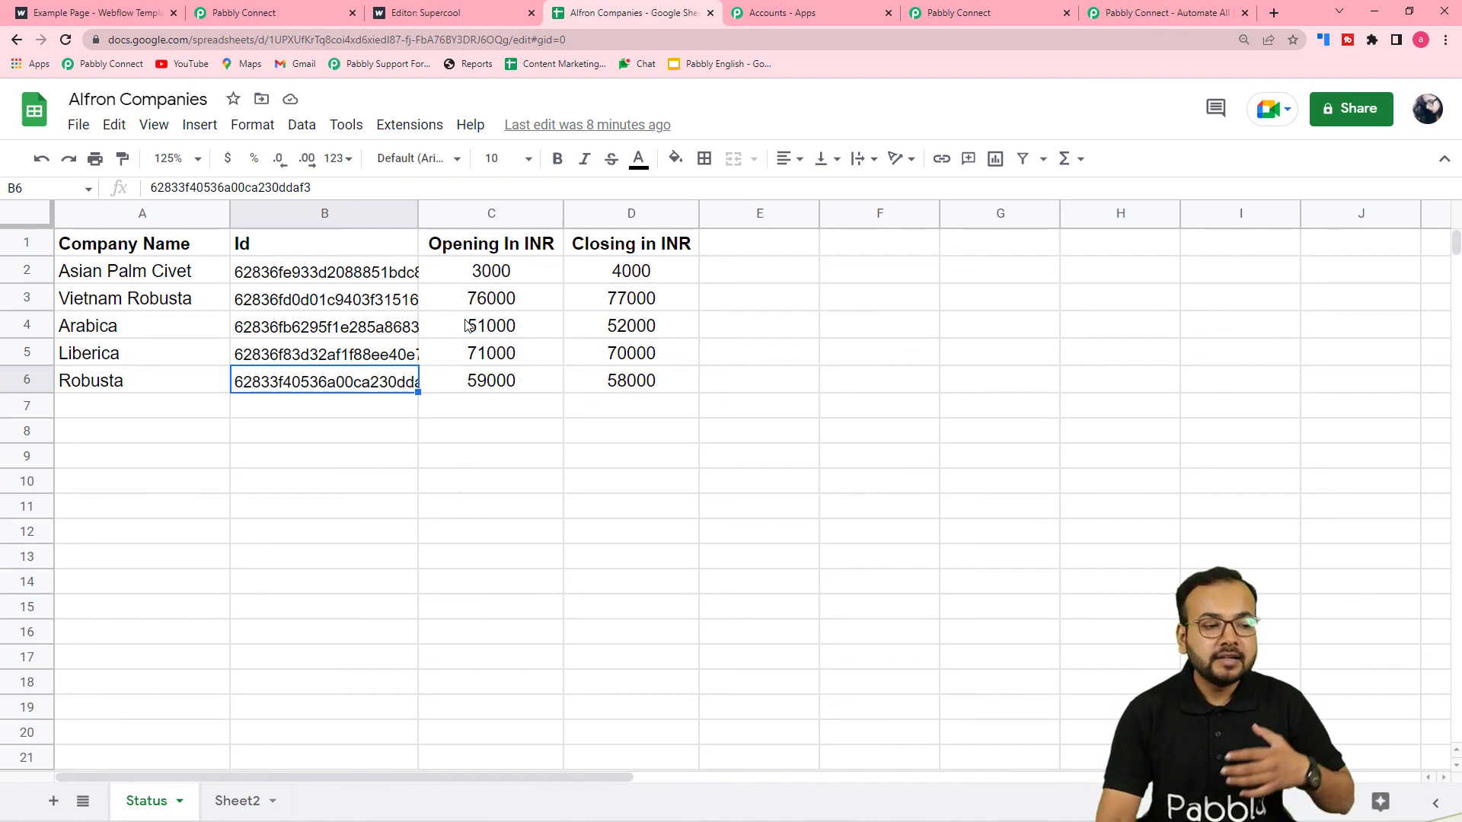
pyautogui.click(238, 15)
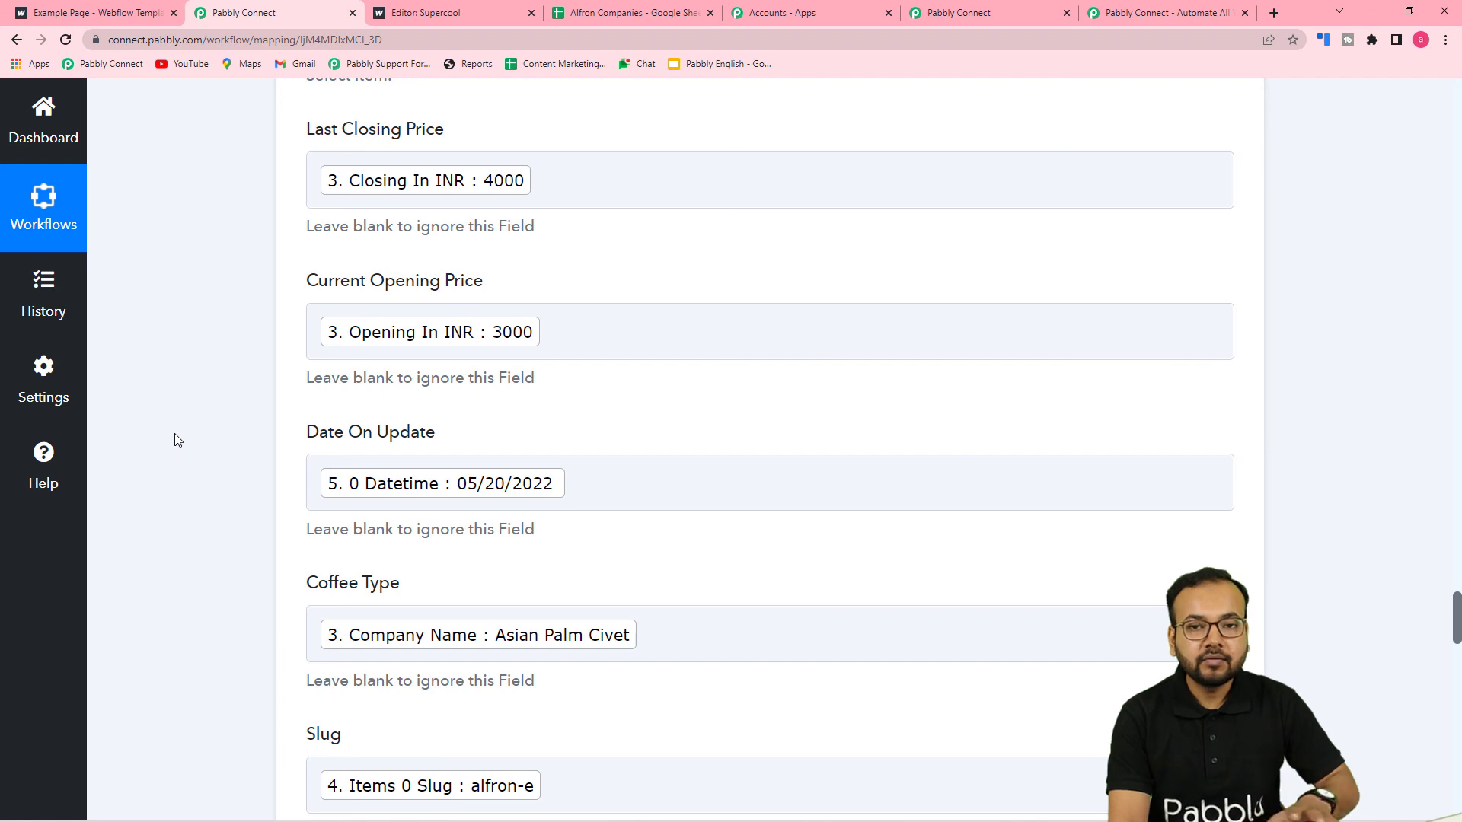
pyautogui.click(95, 13)
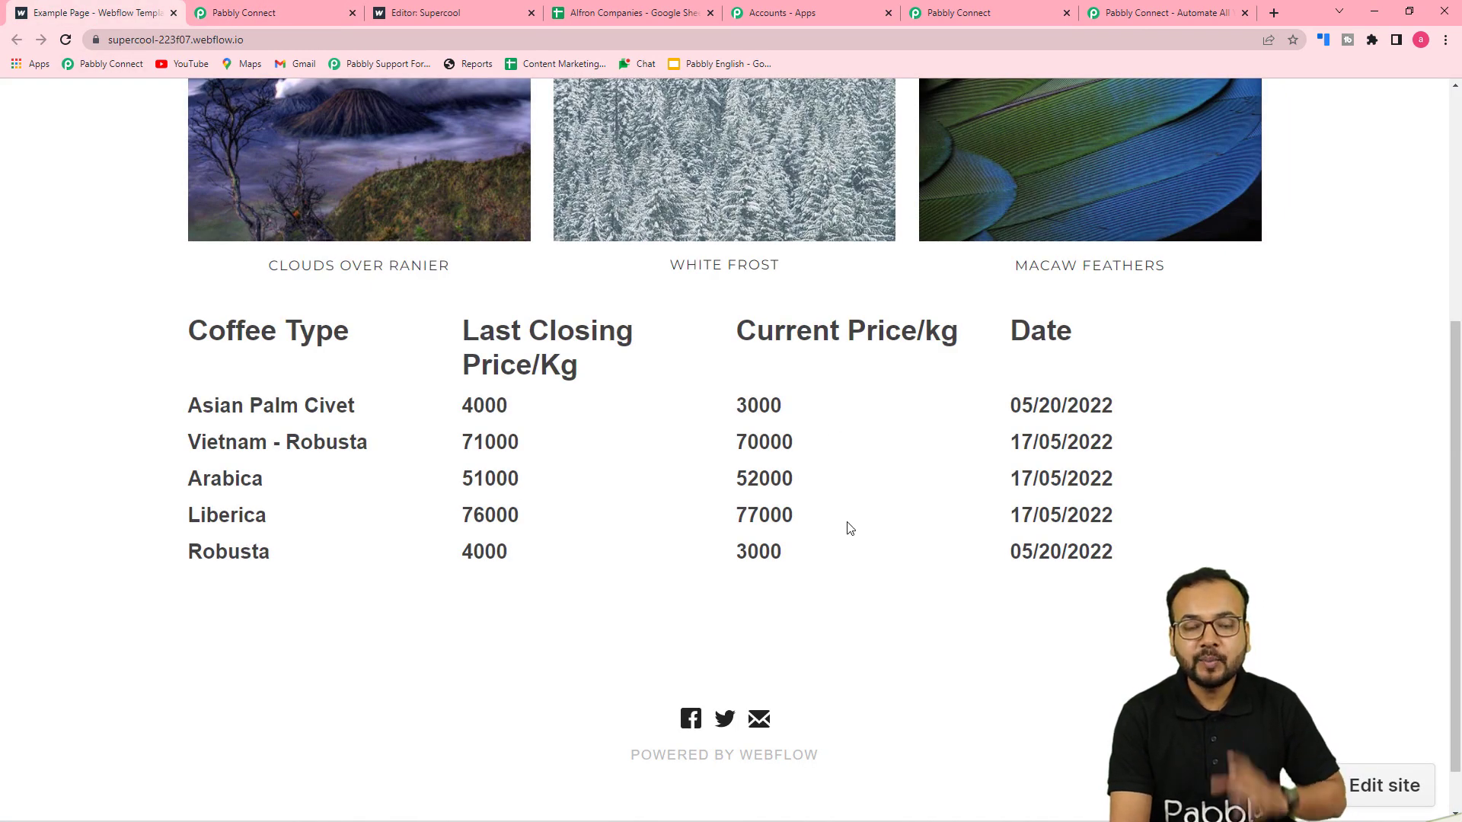
pyautogui.click(259, 13)
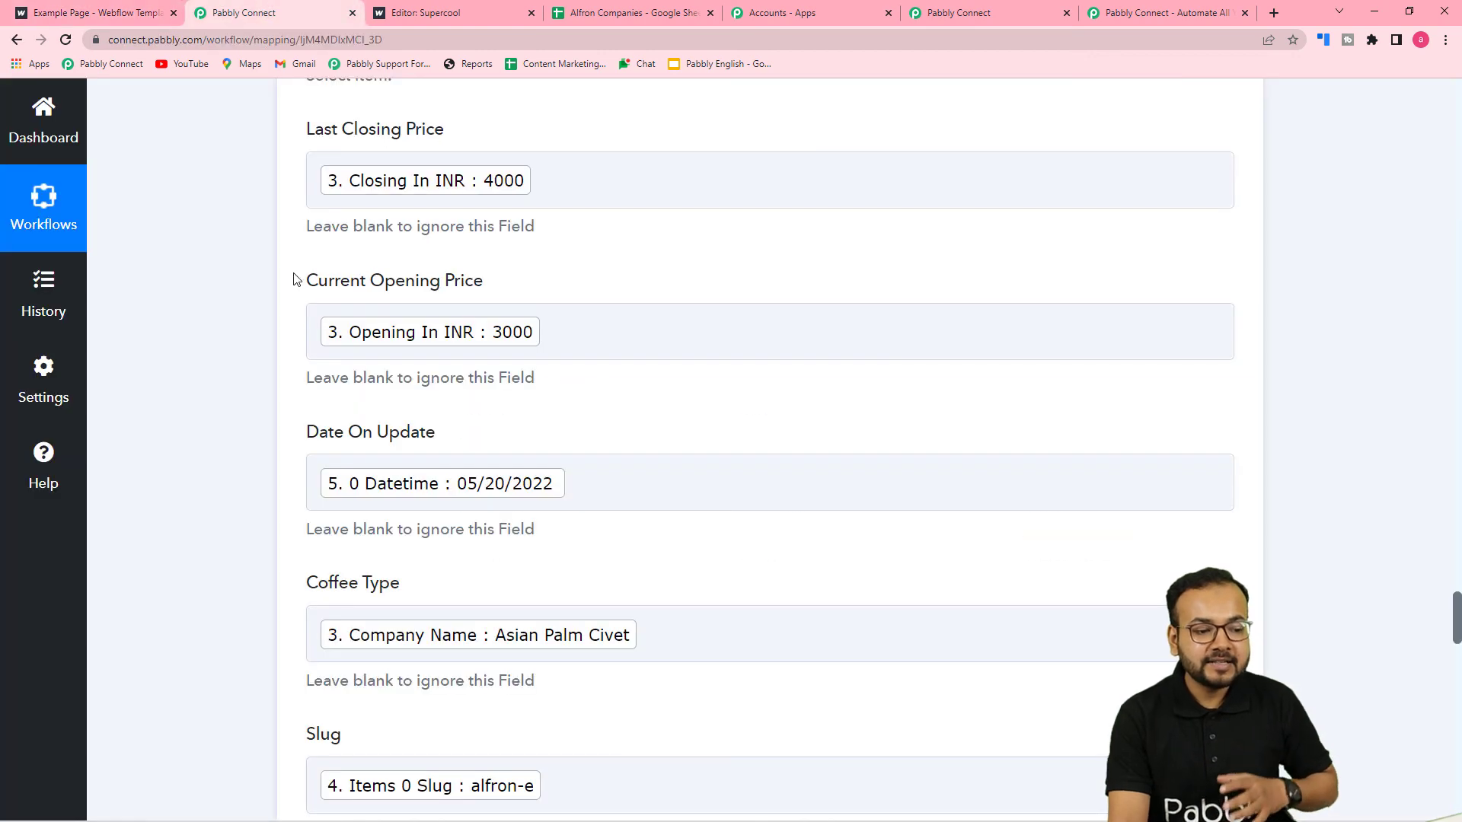